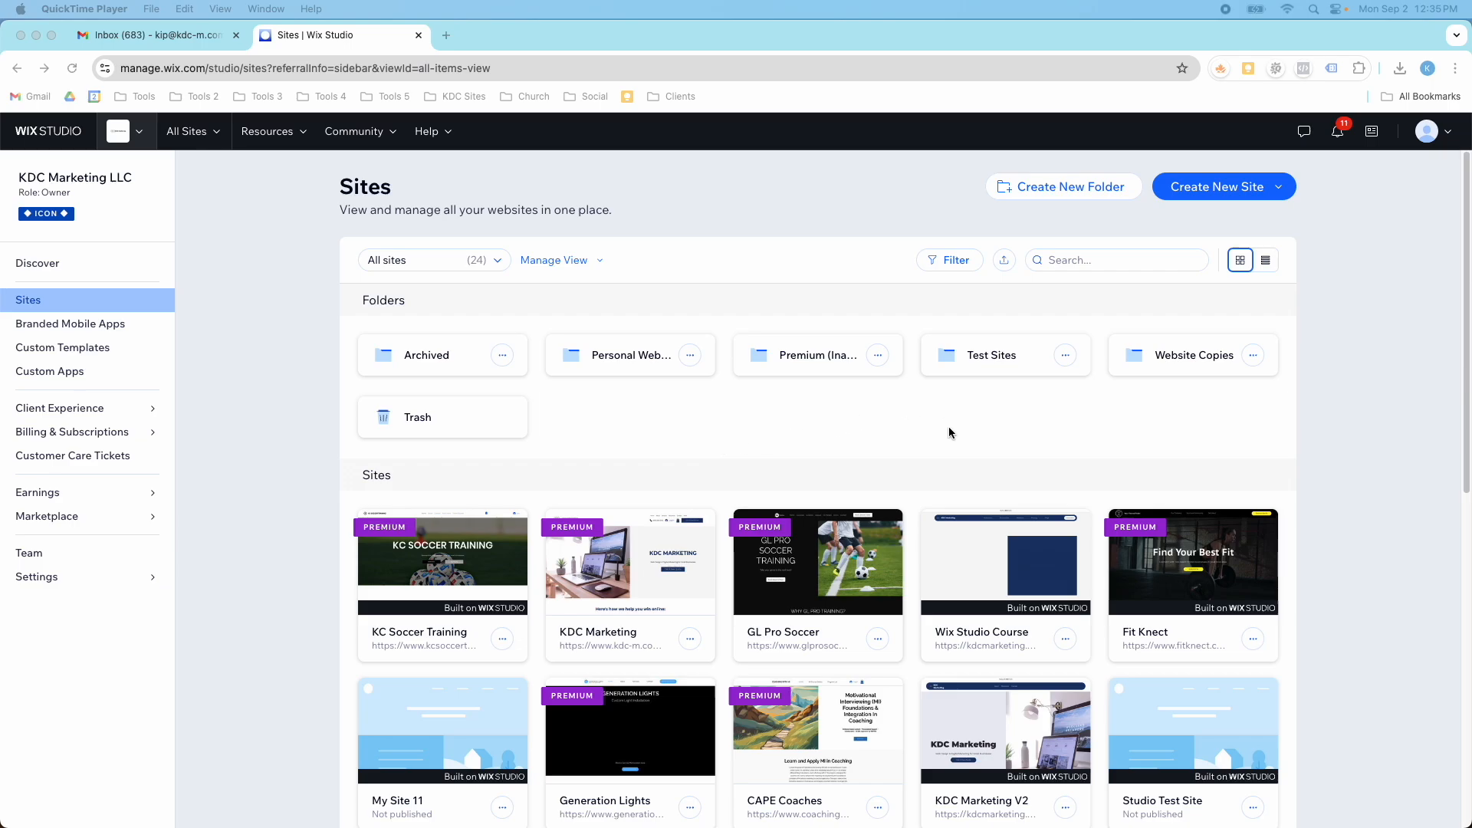
- Create a new site from the Studio blank canvas
click(1218, 194)
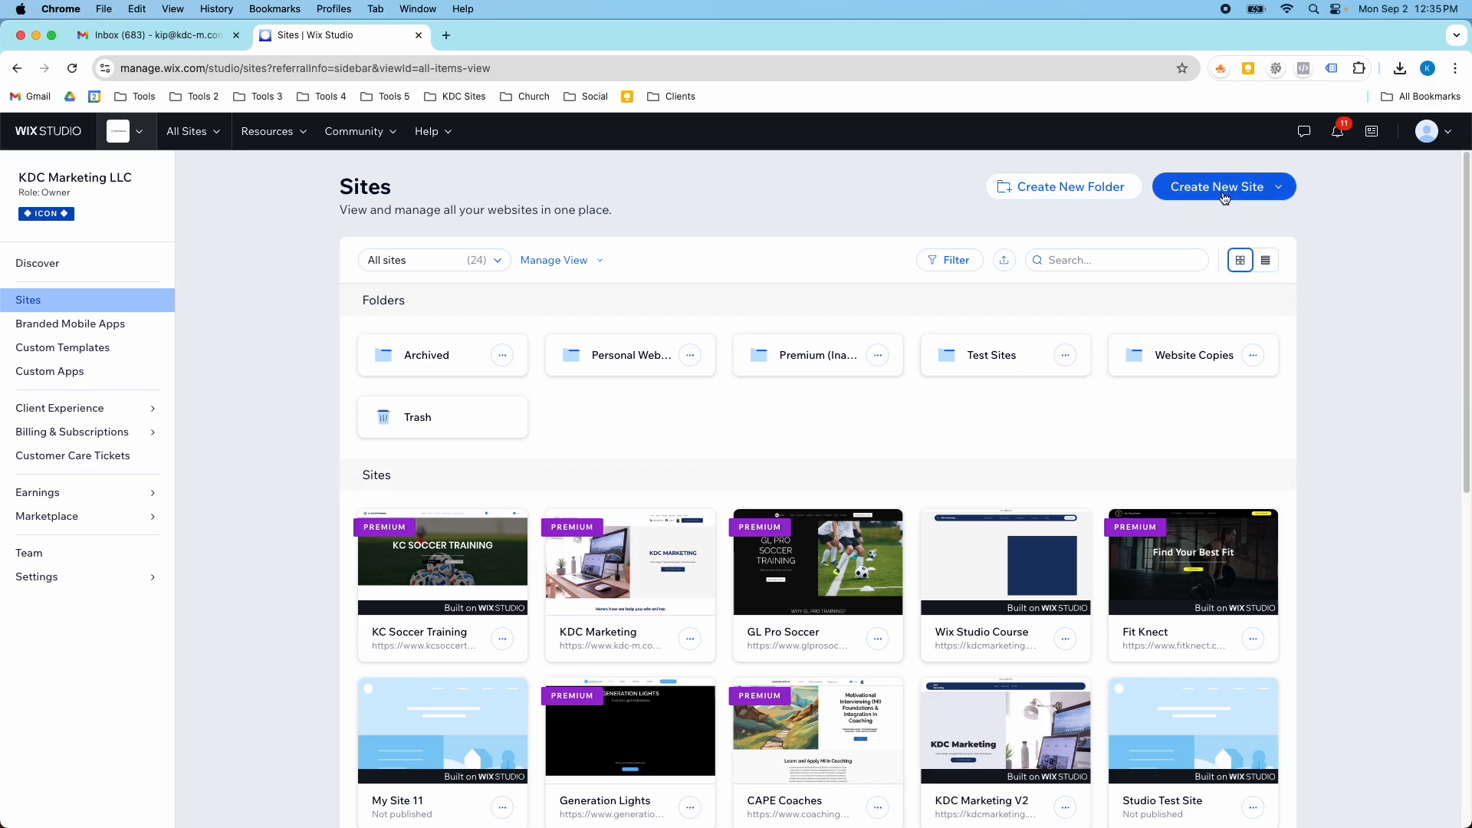
click(1223, 196)
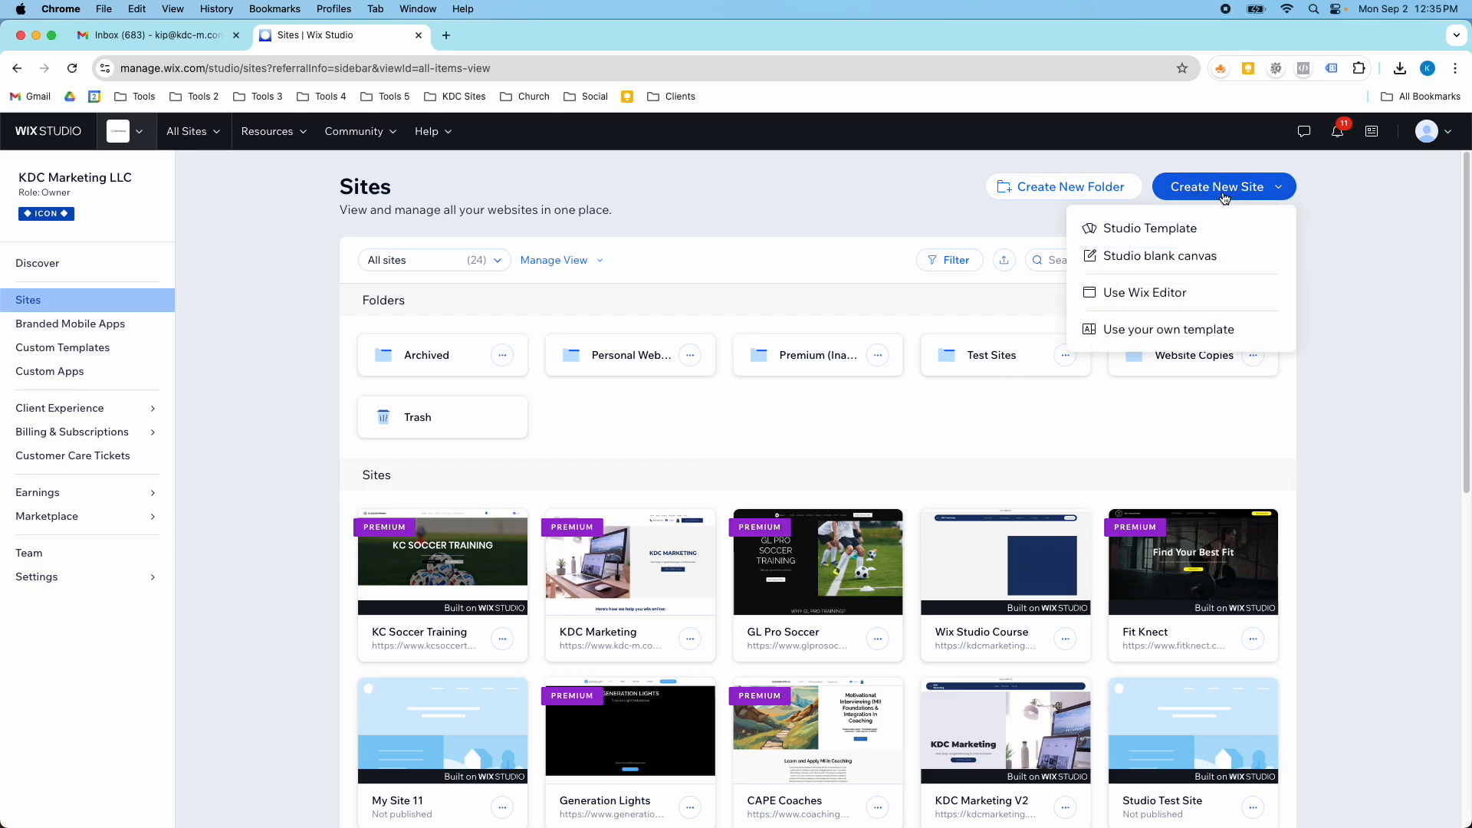
click(1204, 259)
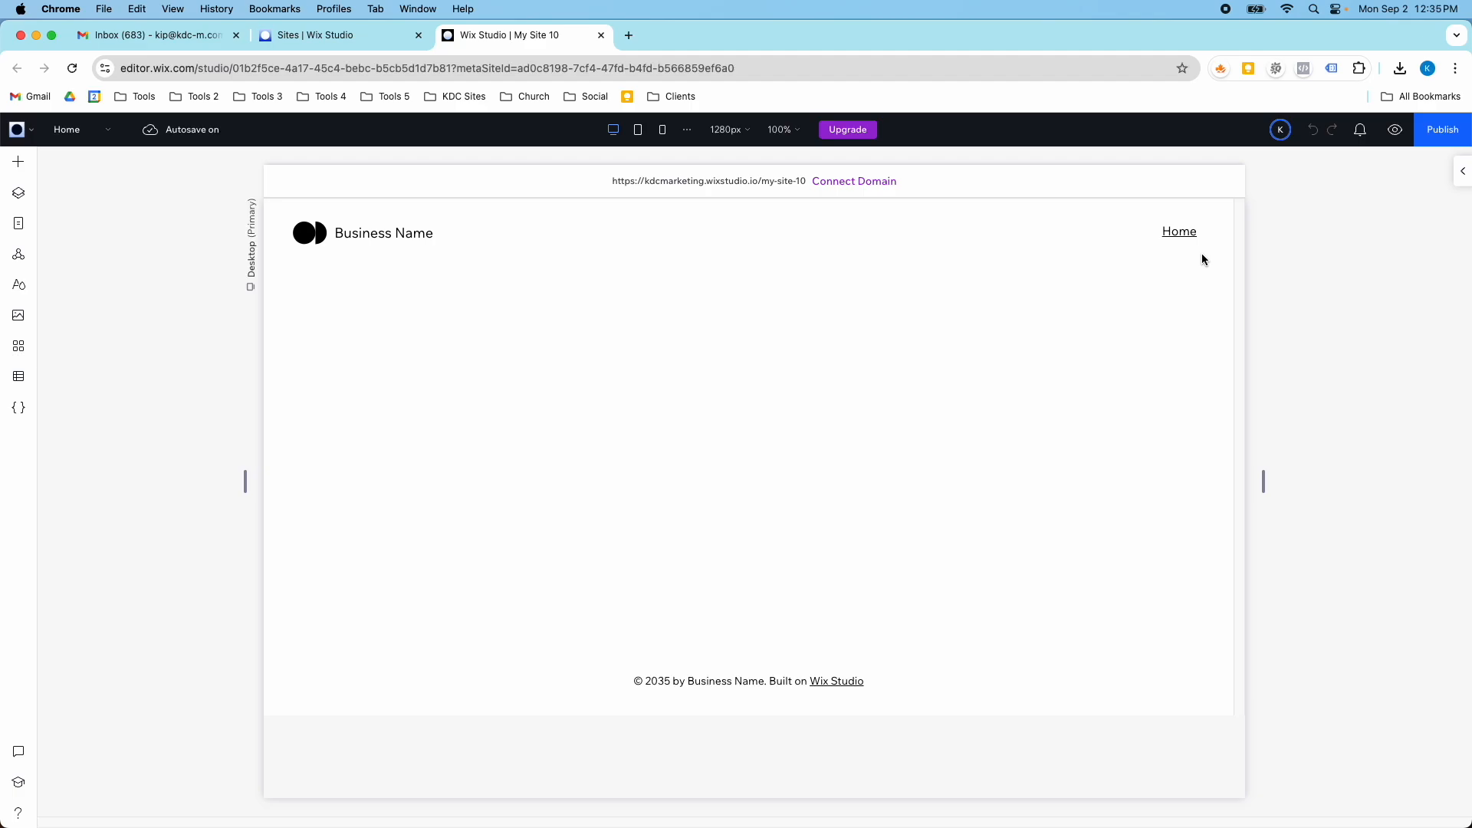
- Add the CMS to the new blank site
mouse_move(732, 336)
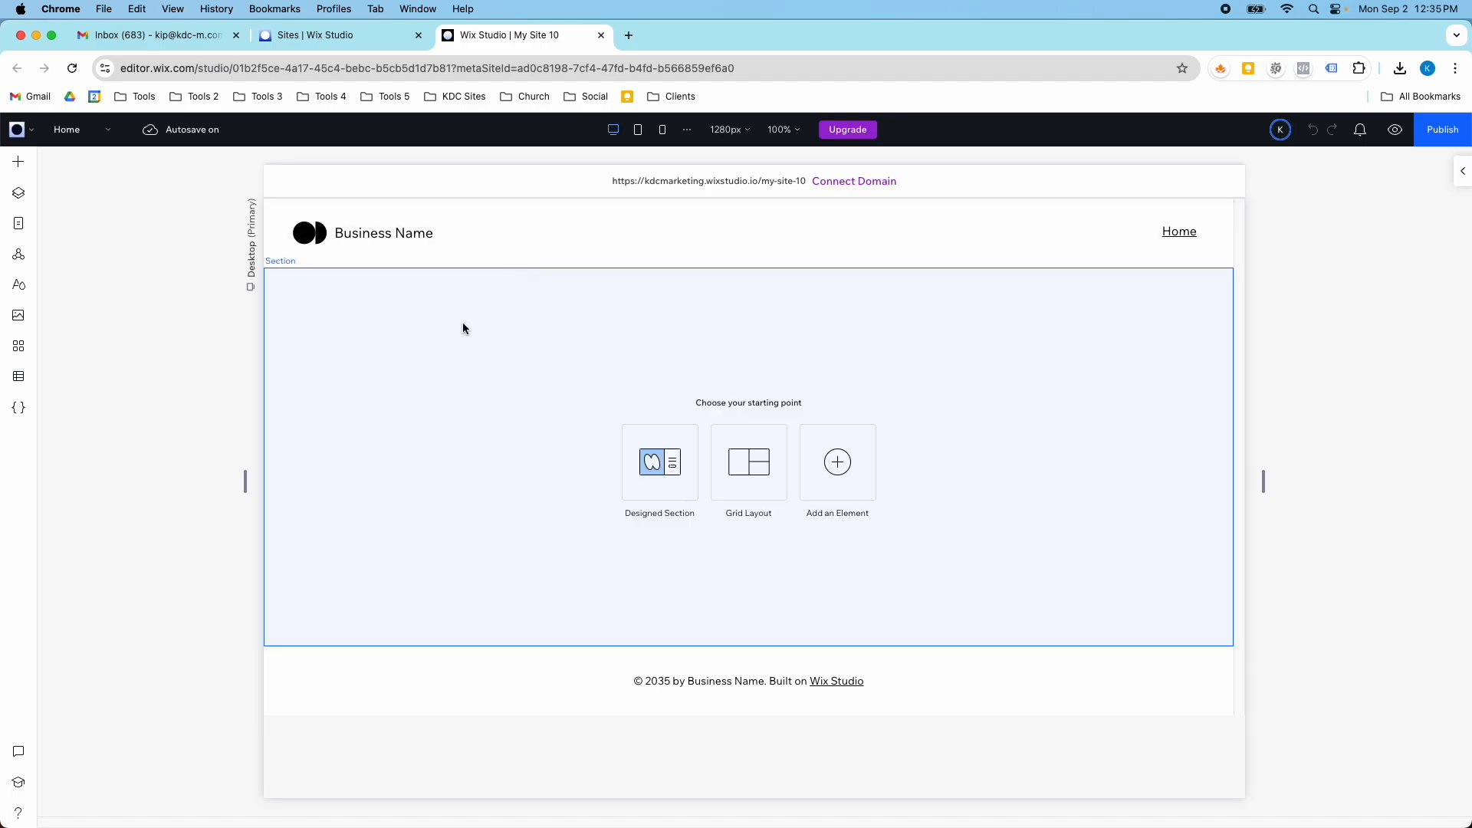
click(28, 381)
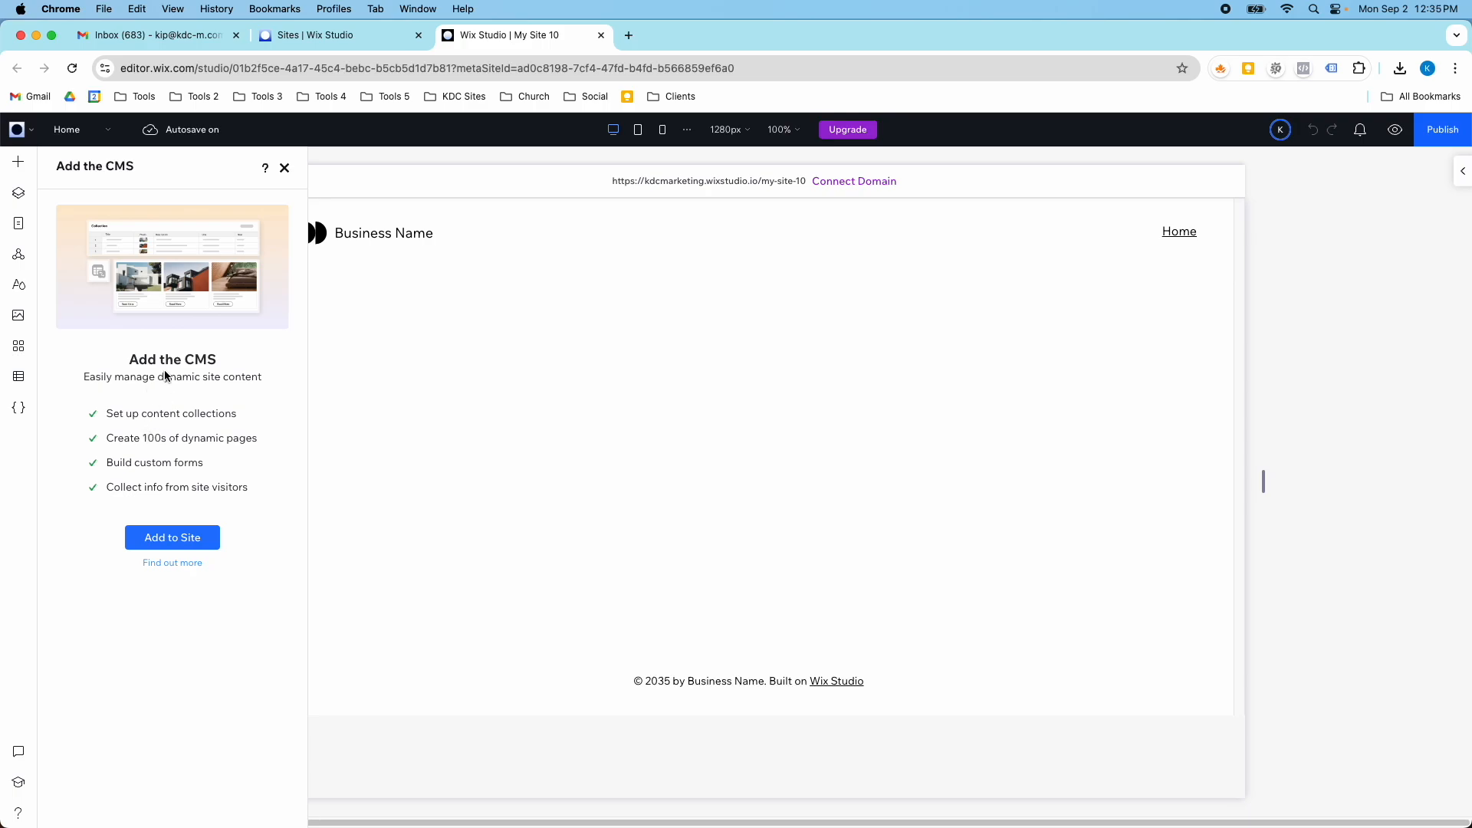
click(175, 538)
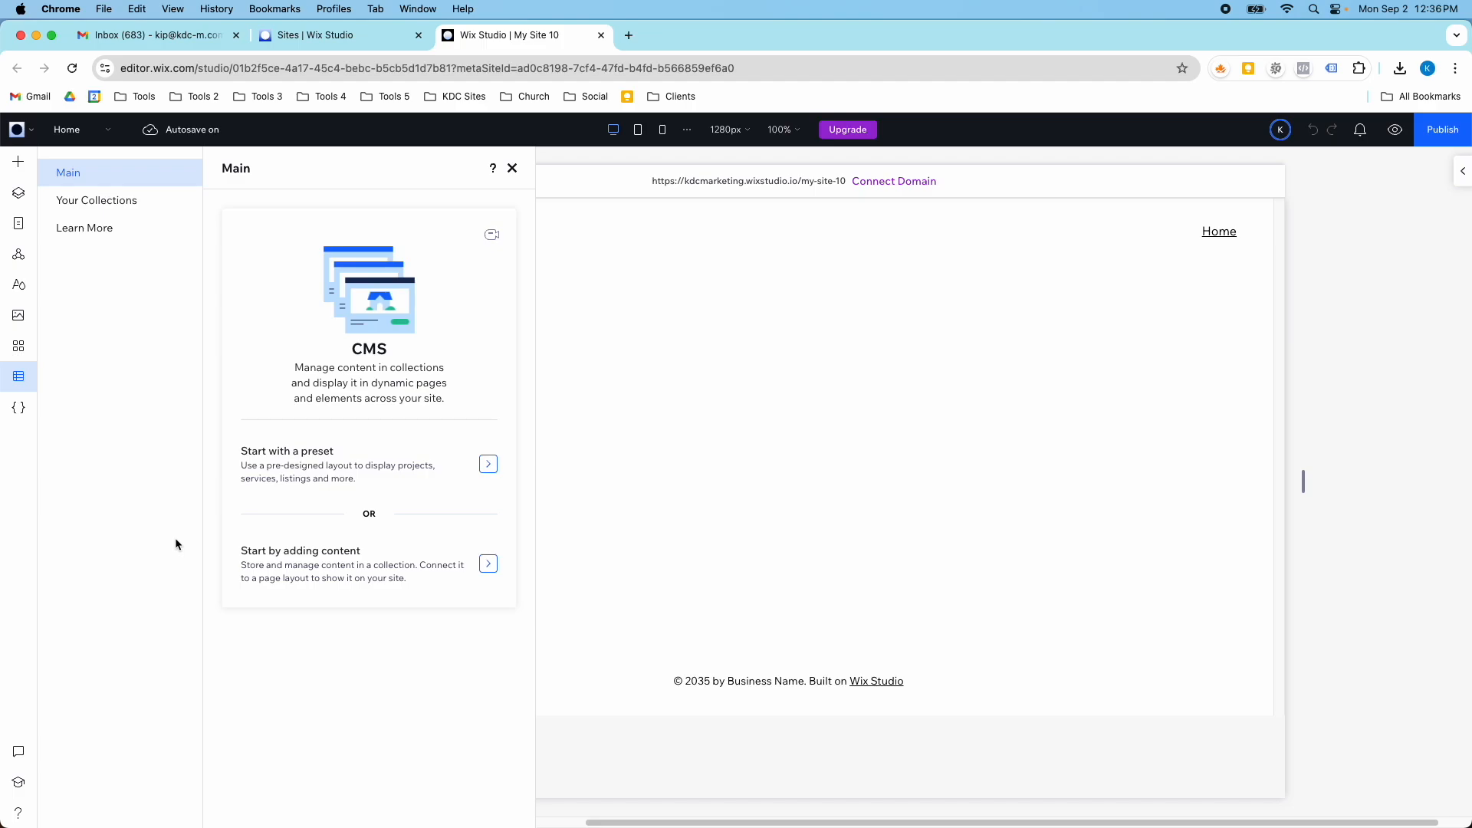
- Browse the CMS presets and add the News preset to the site
click(345, 467)
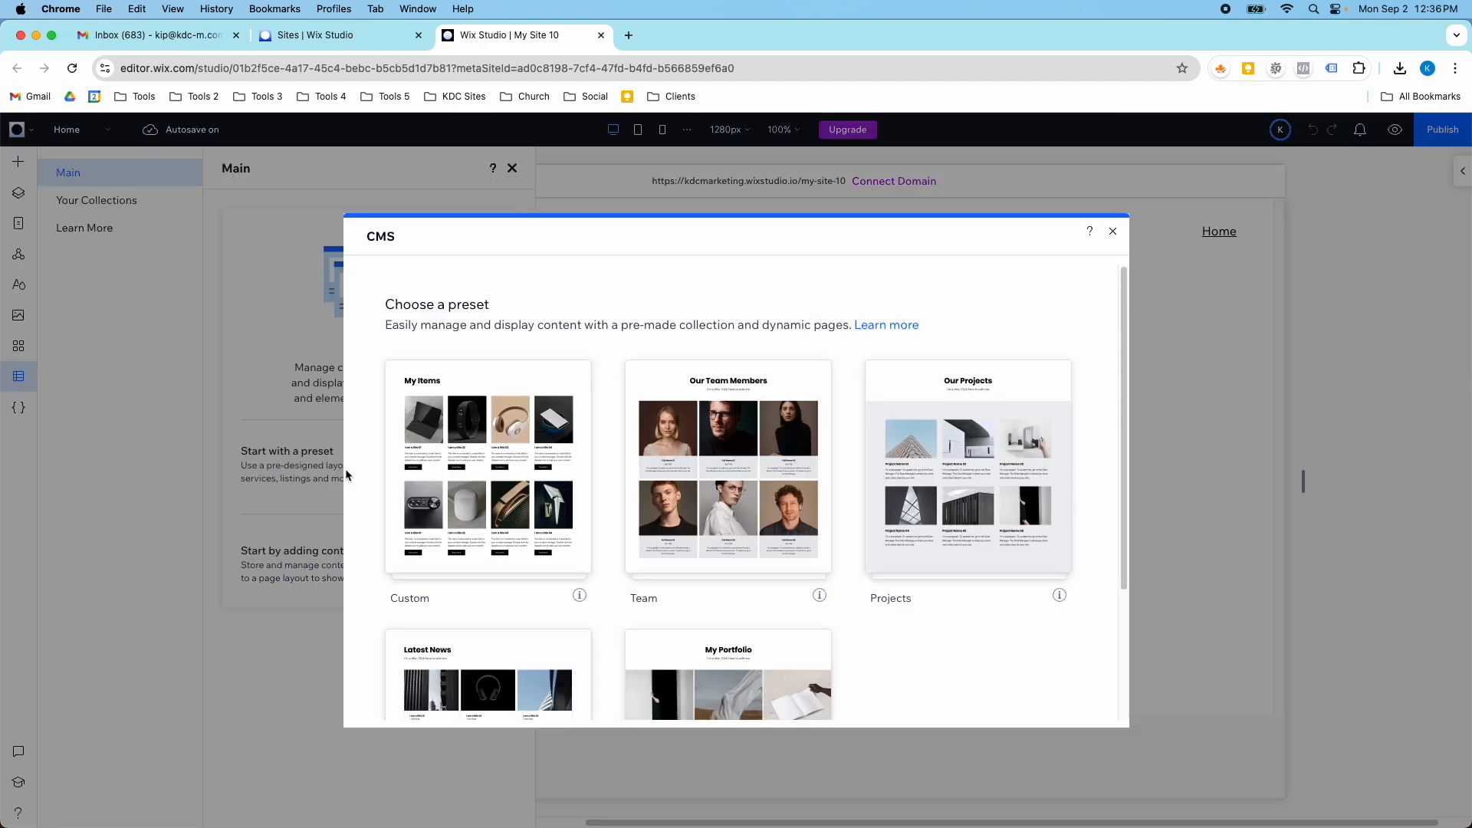
mouse_move(585, 519)
scroll(587, 519, down, 2)
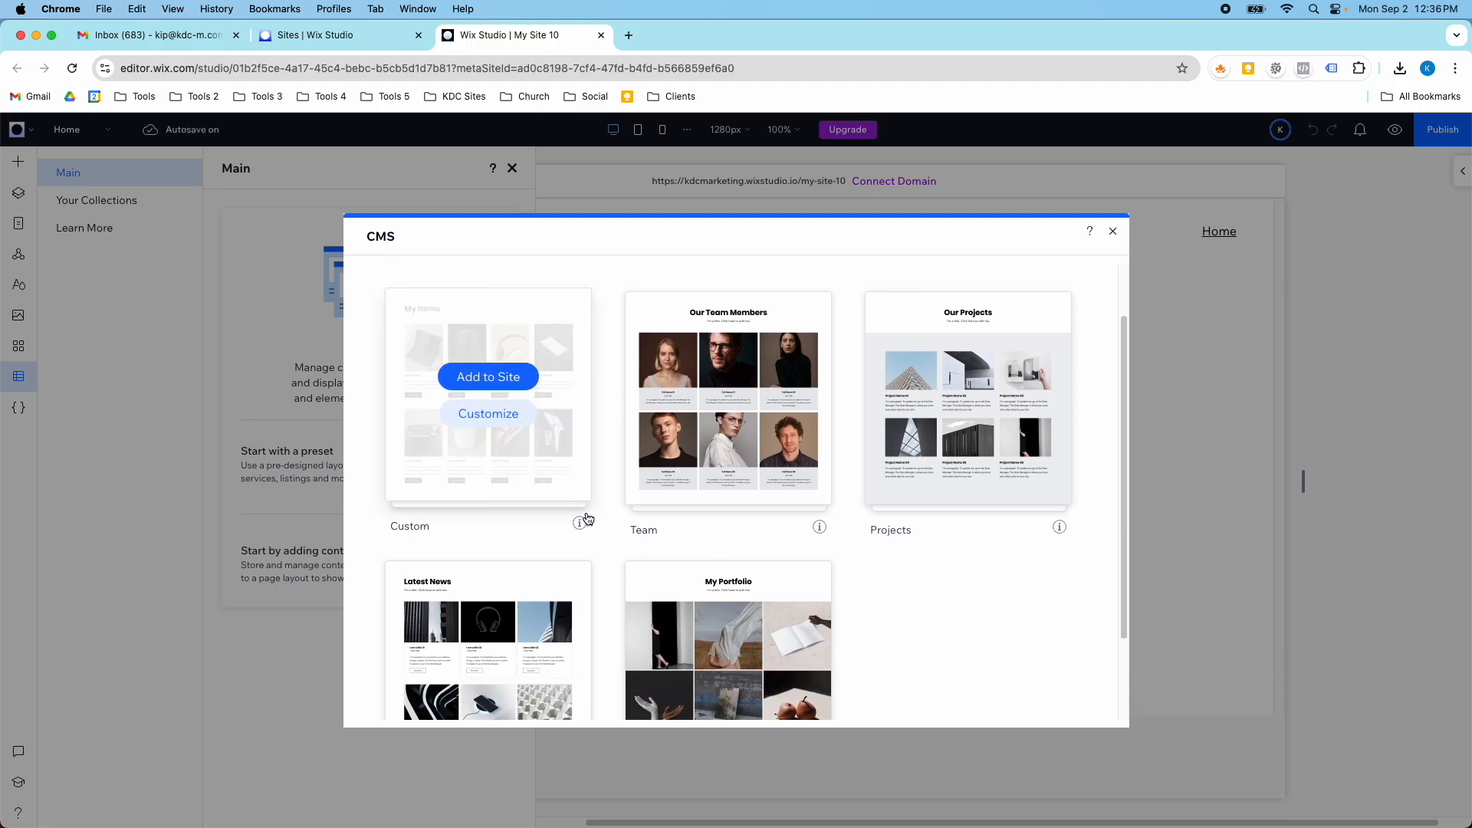
scroll(587, 519, down, 3)
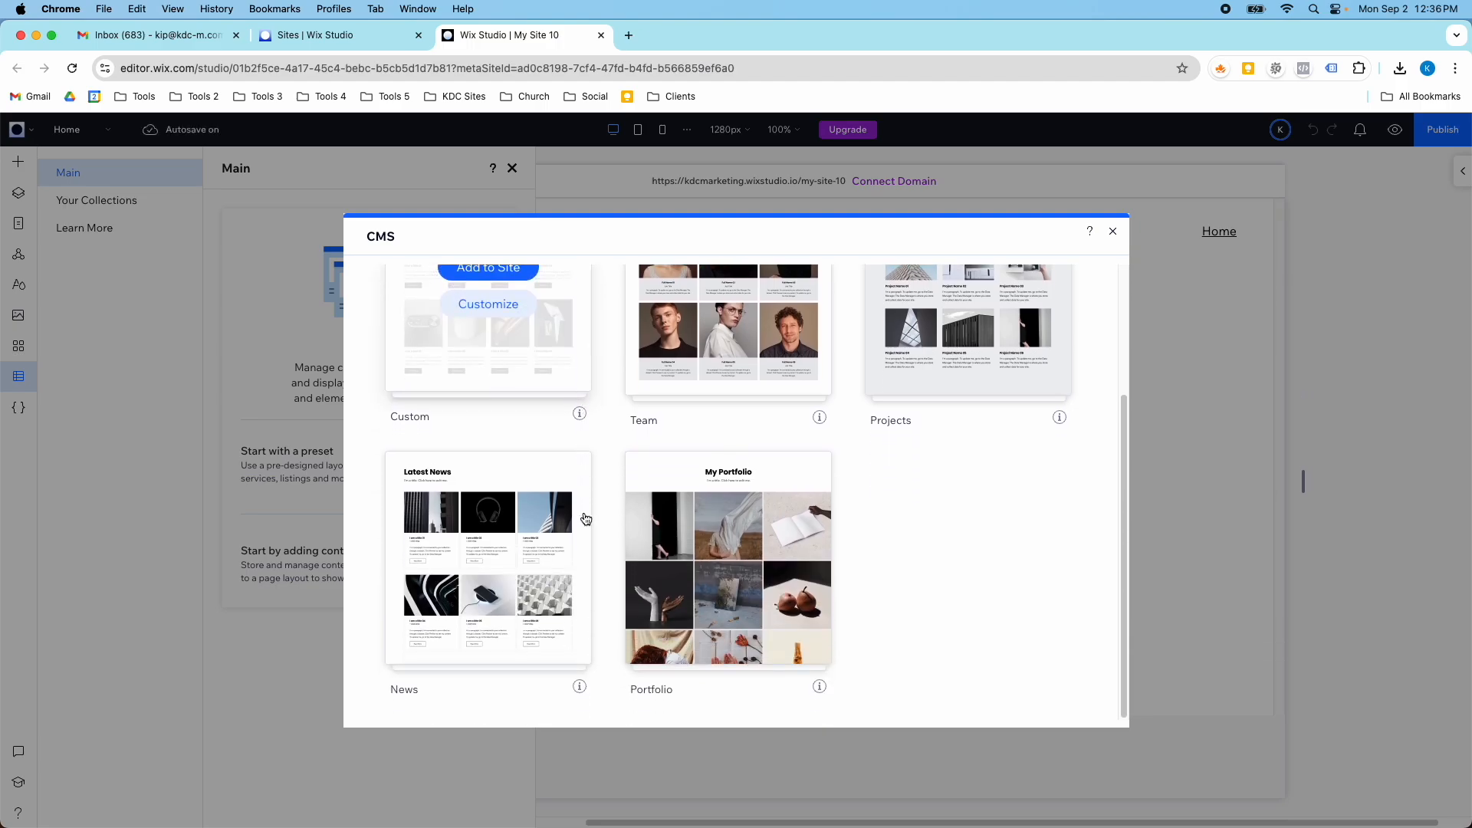
scroll(679, 615, up, 1)
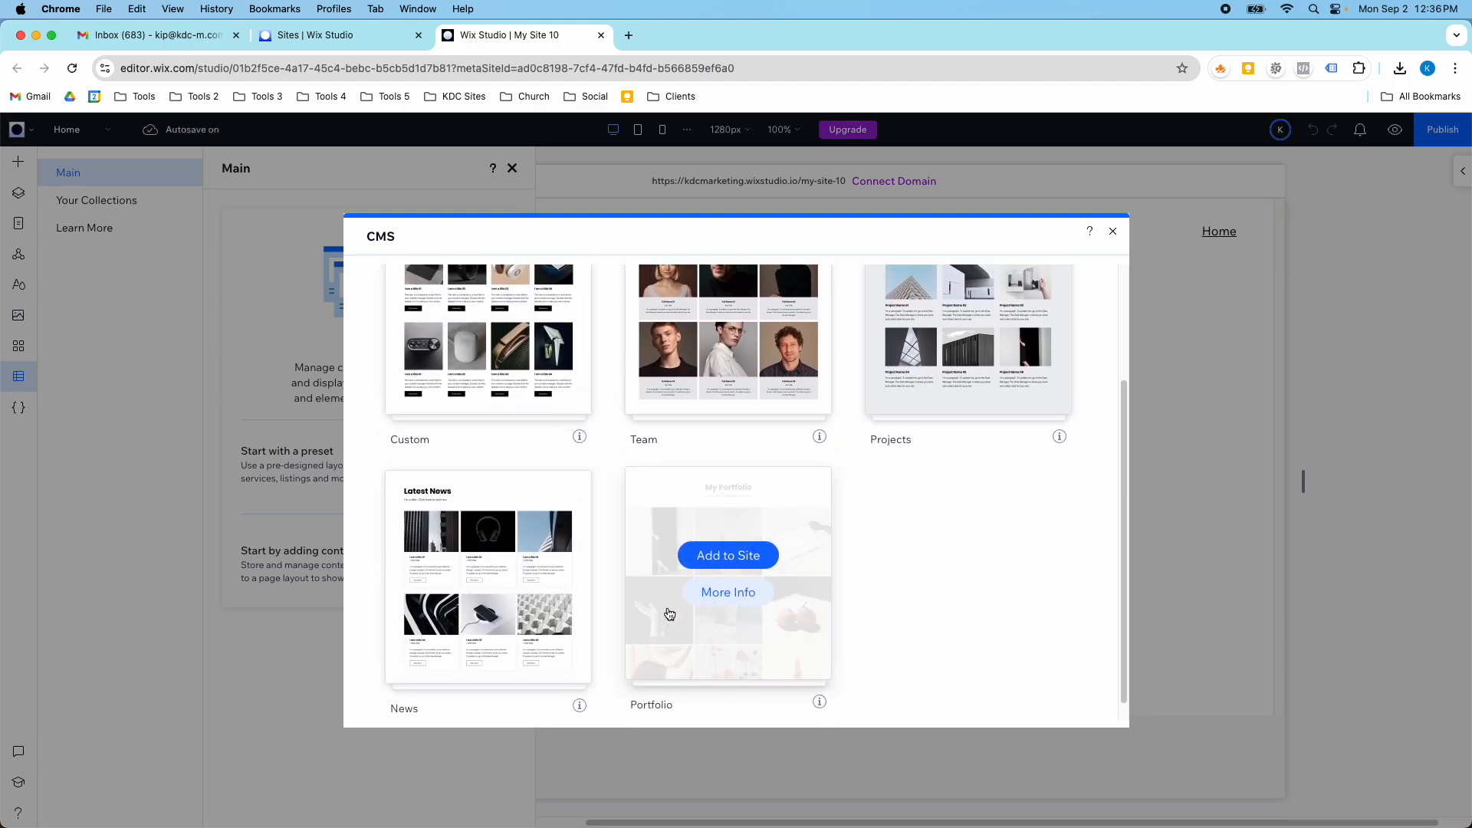
mouse_move(515, 585)
click(500, 554)
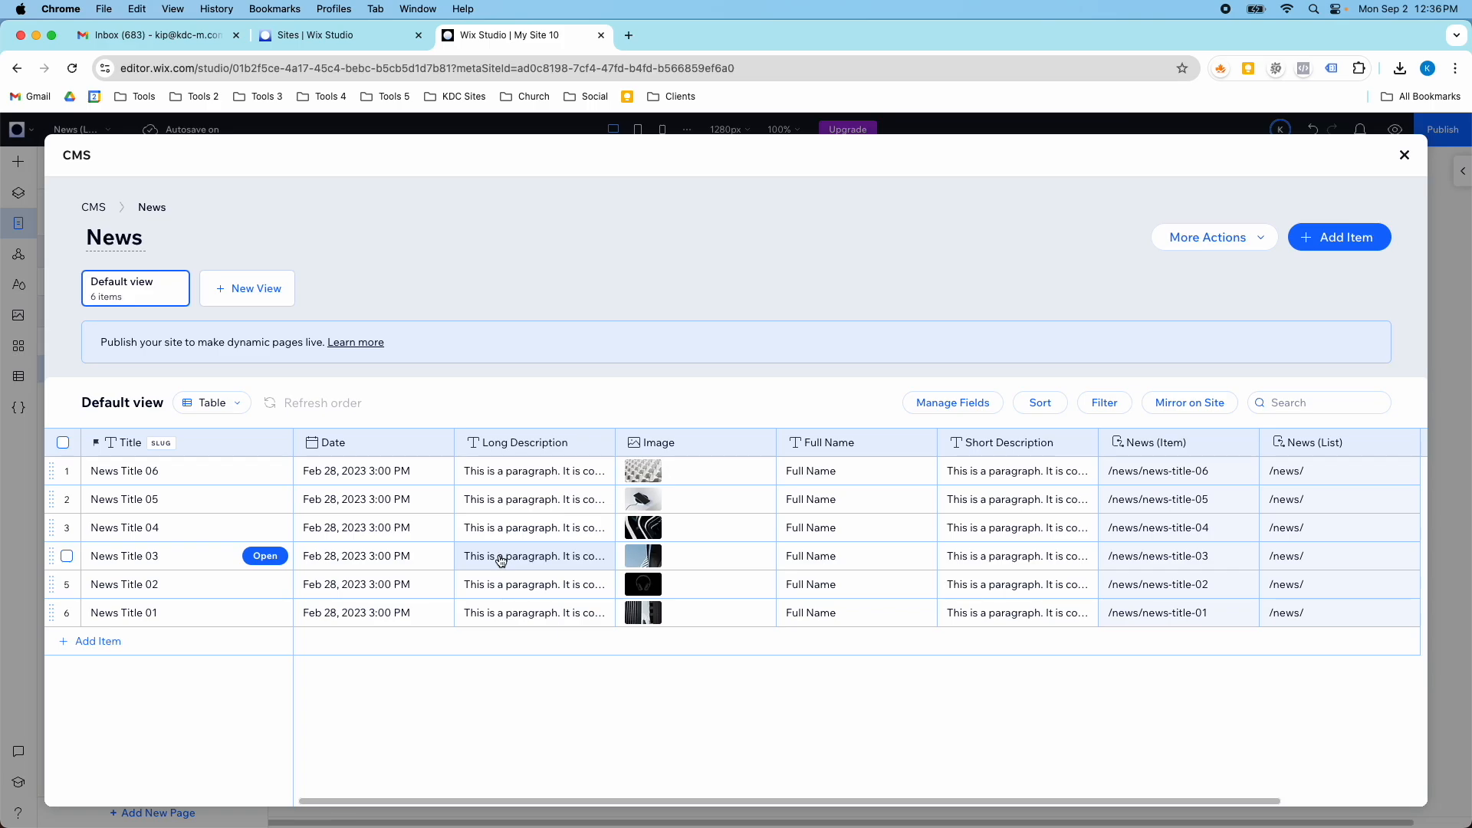
- View the overview of all CMS collections, then reopen the News collection and look across its columns
click(92, 210)
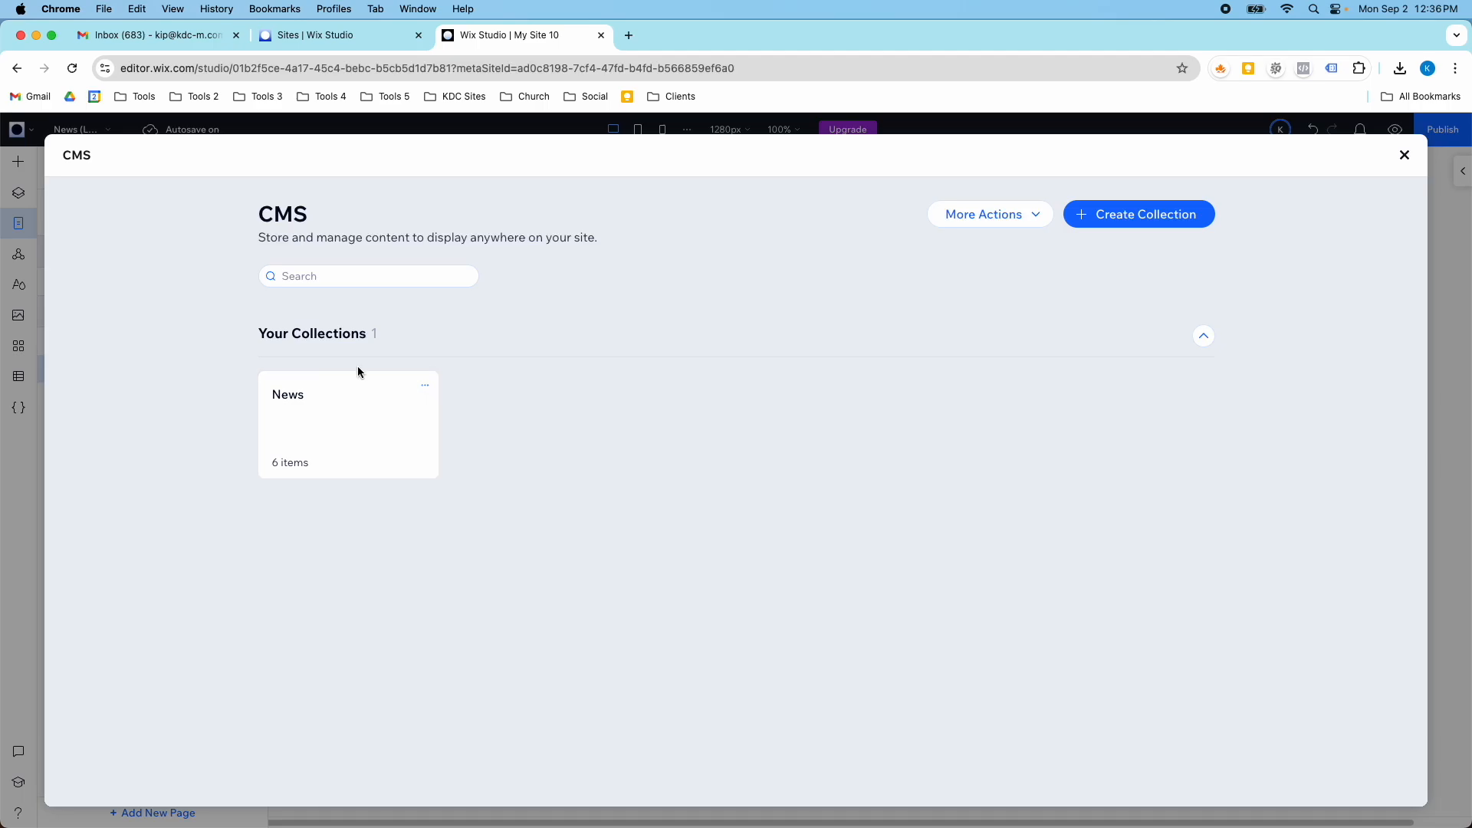
click(381, 442)
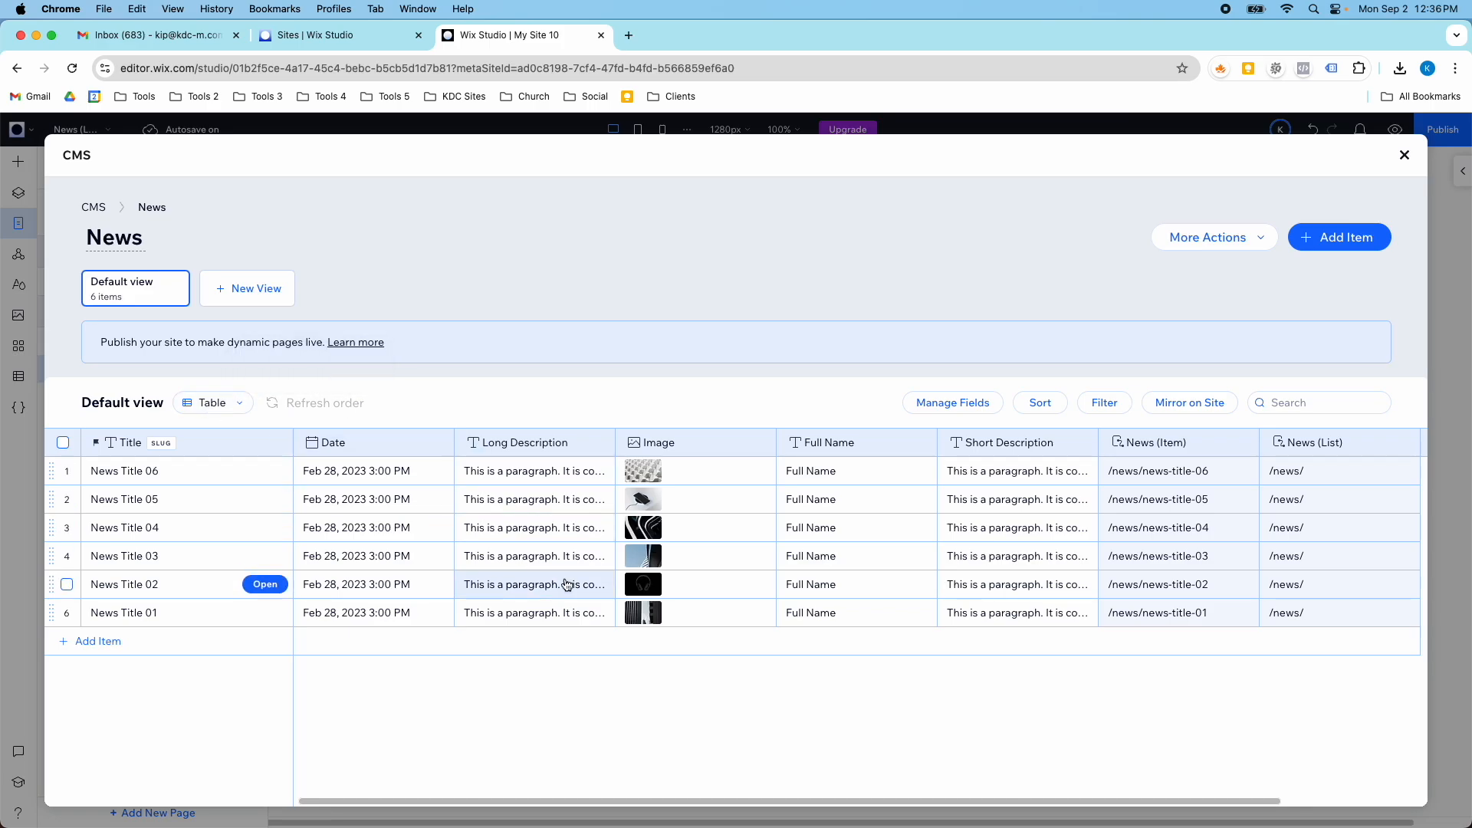
scroll(564, 583, right, 3)
scroll(564, 577, right, 2)
scroll(564, 577, left, 3)
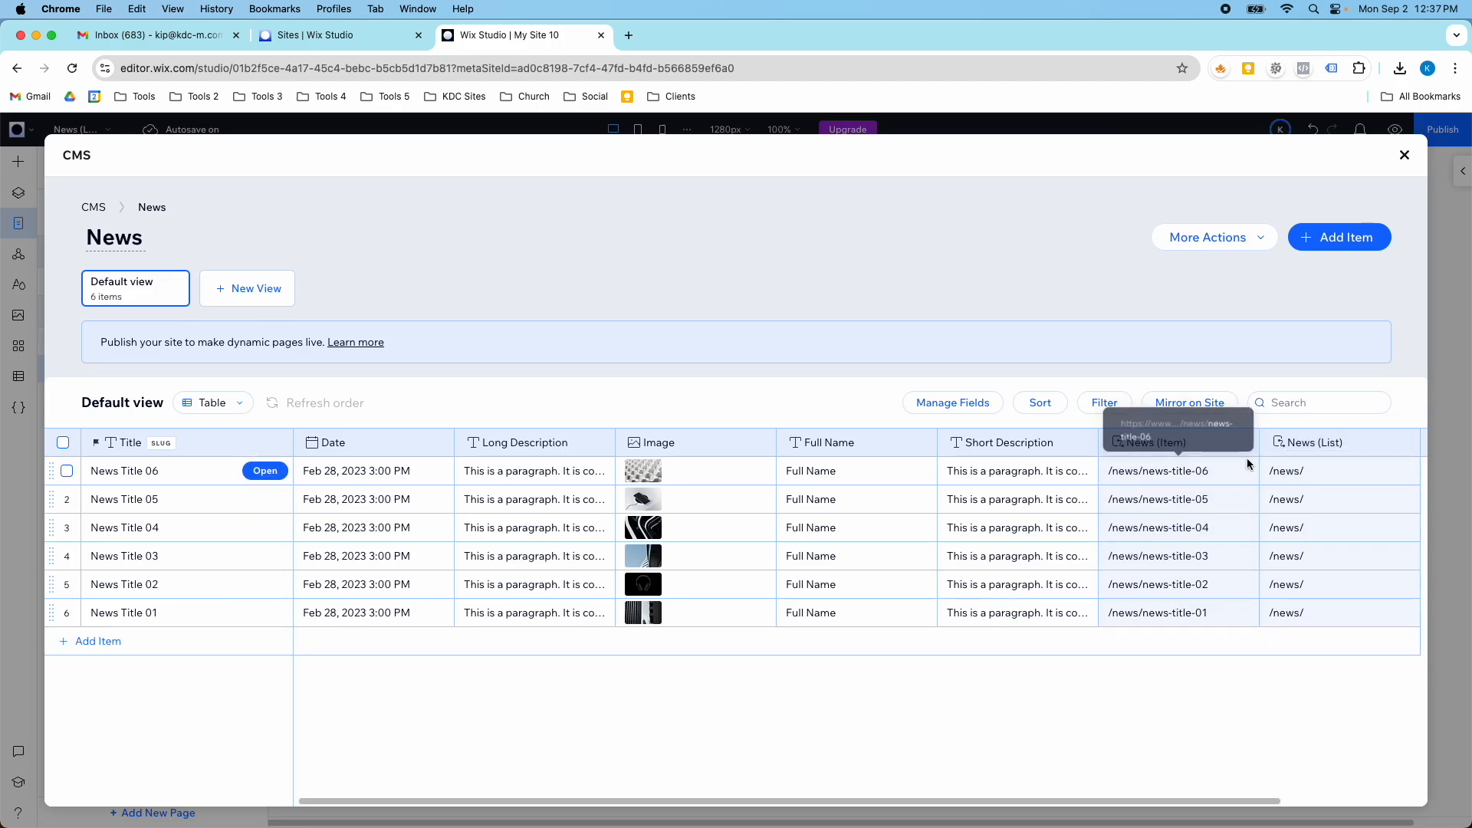
- Change the title of the first item in the News collection to "Grand Opening"
double_click(161, 469)
text(Grand Openi)
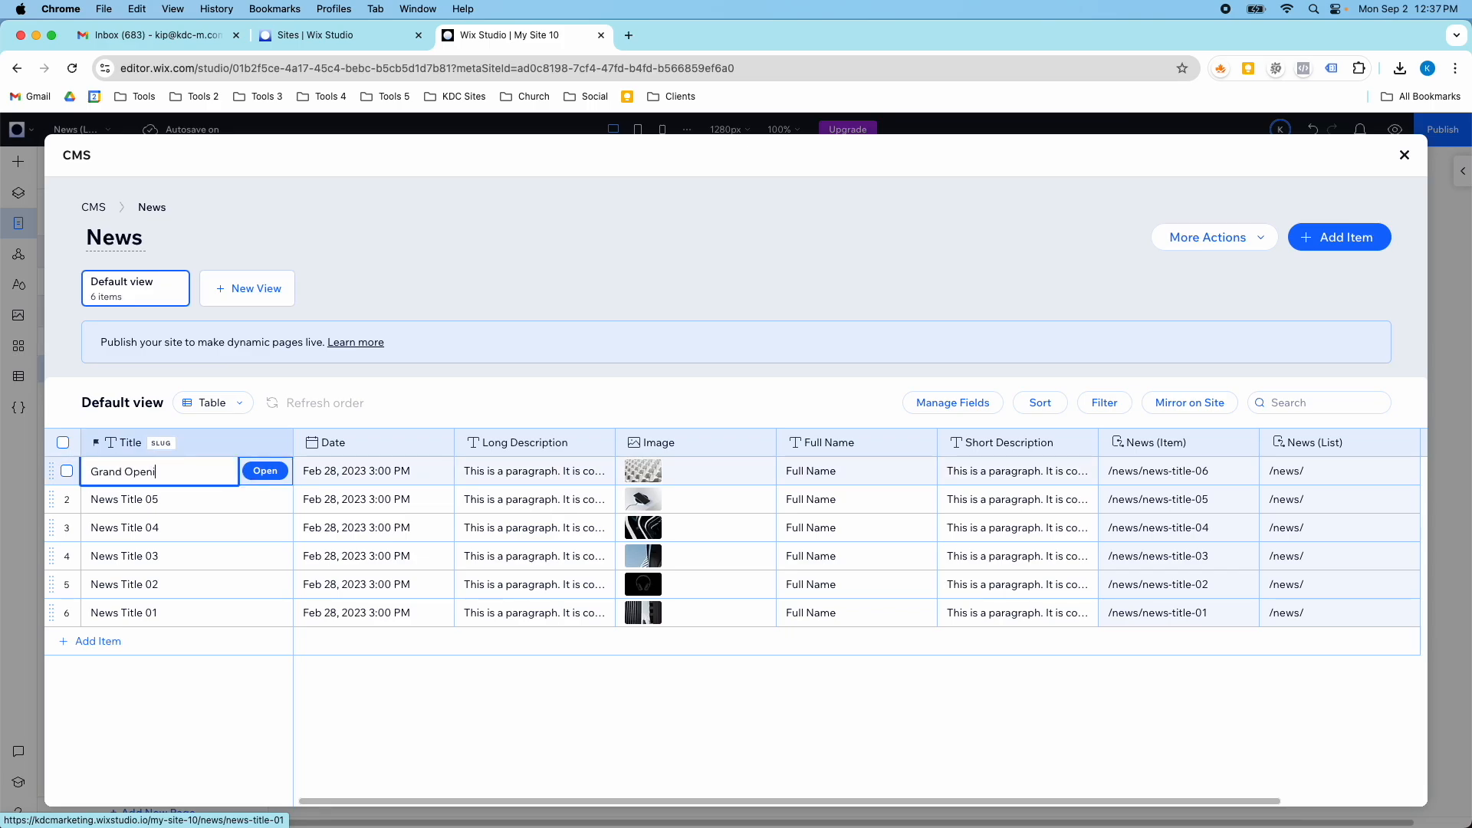
text(ng)
key(Return)
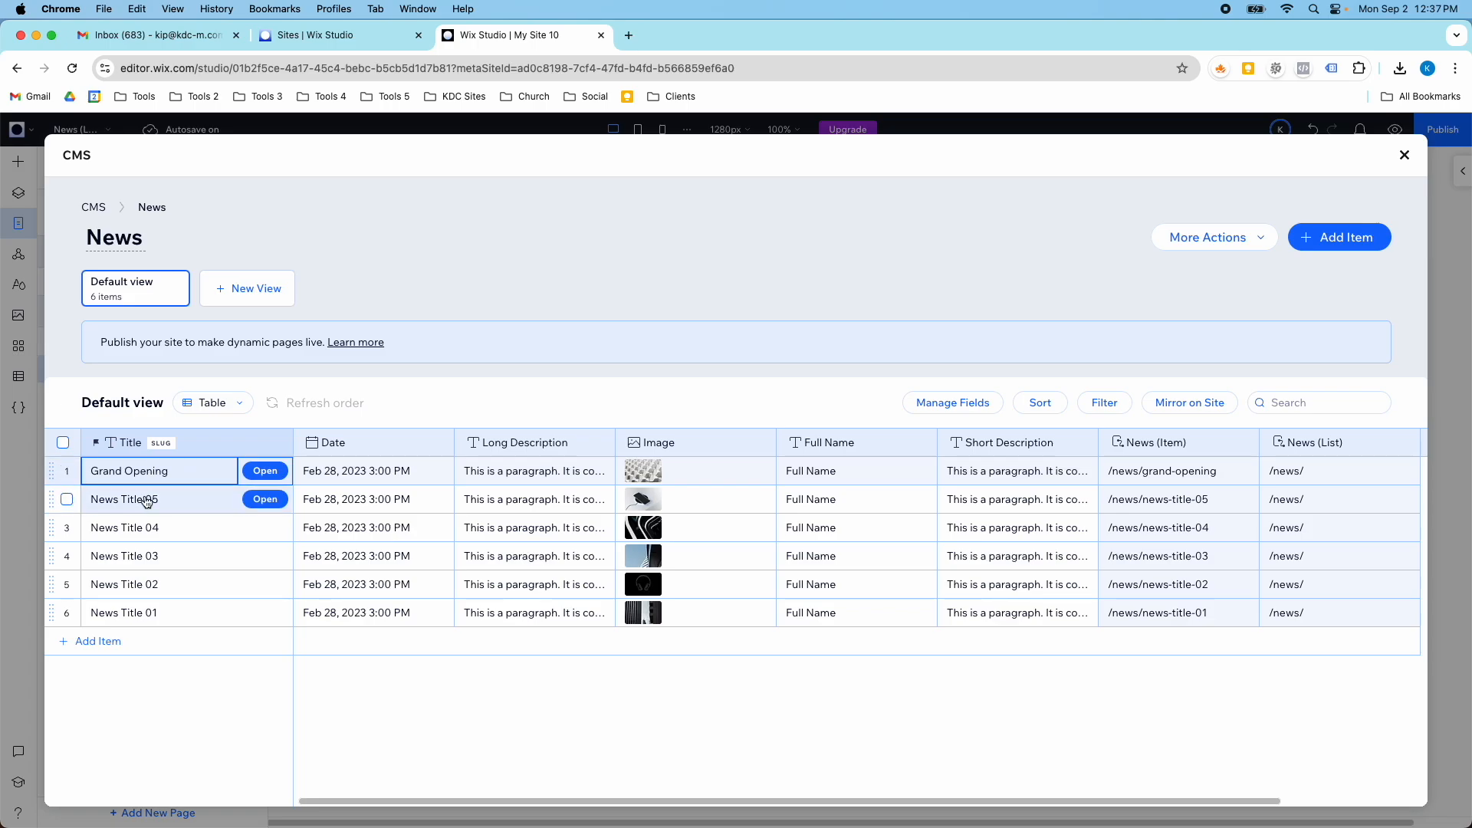
- Start adding a field to the News collection, review the available field types and choose URL
click(977, 404)
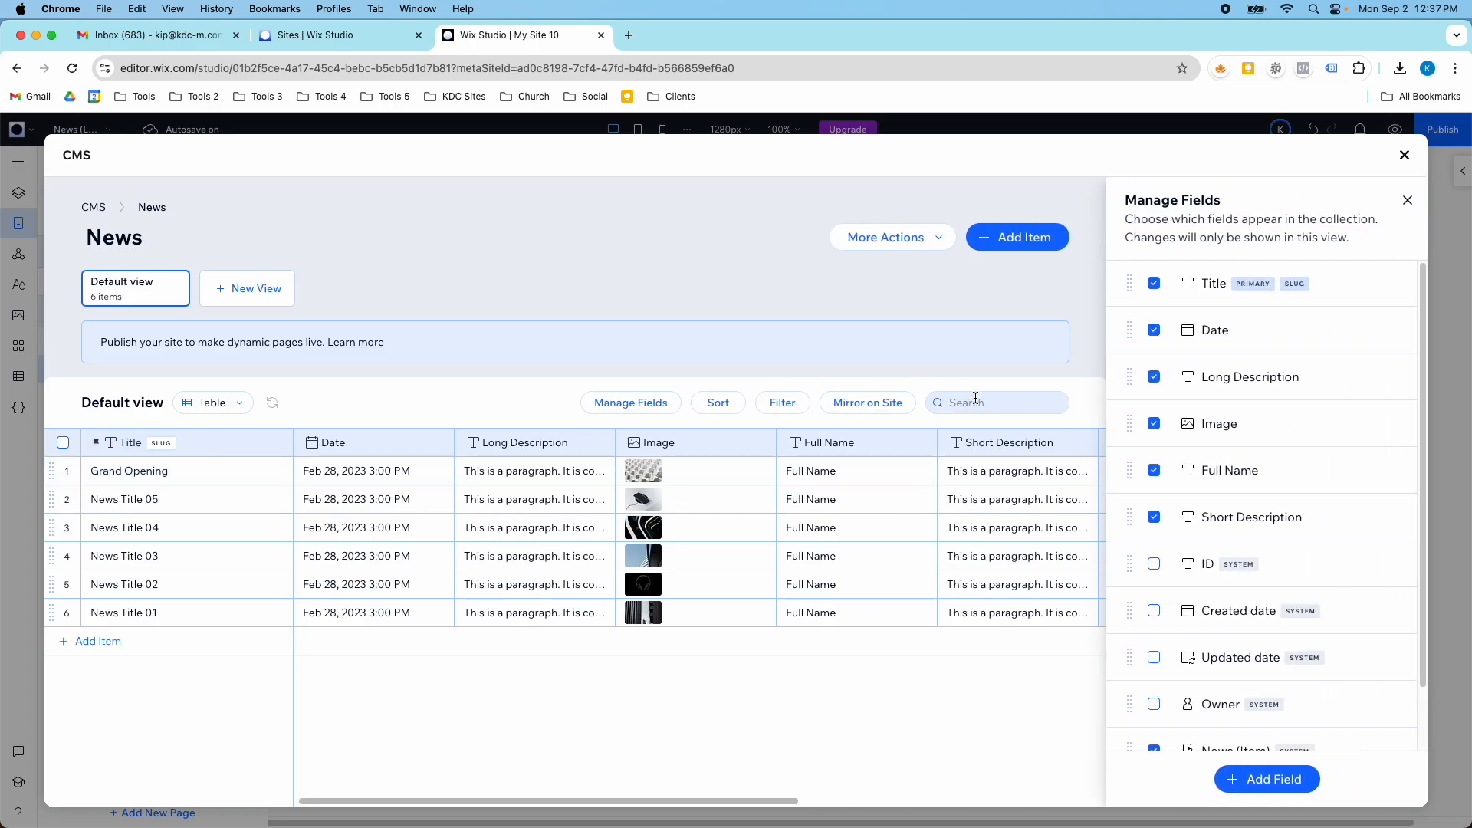
scroll(1196, 468, down, 2)
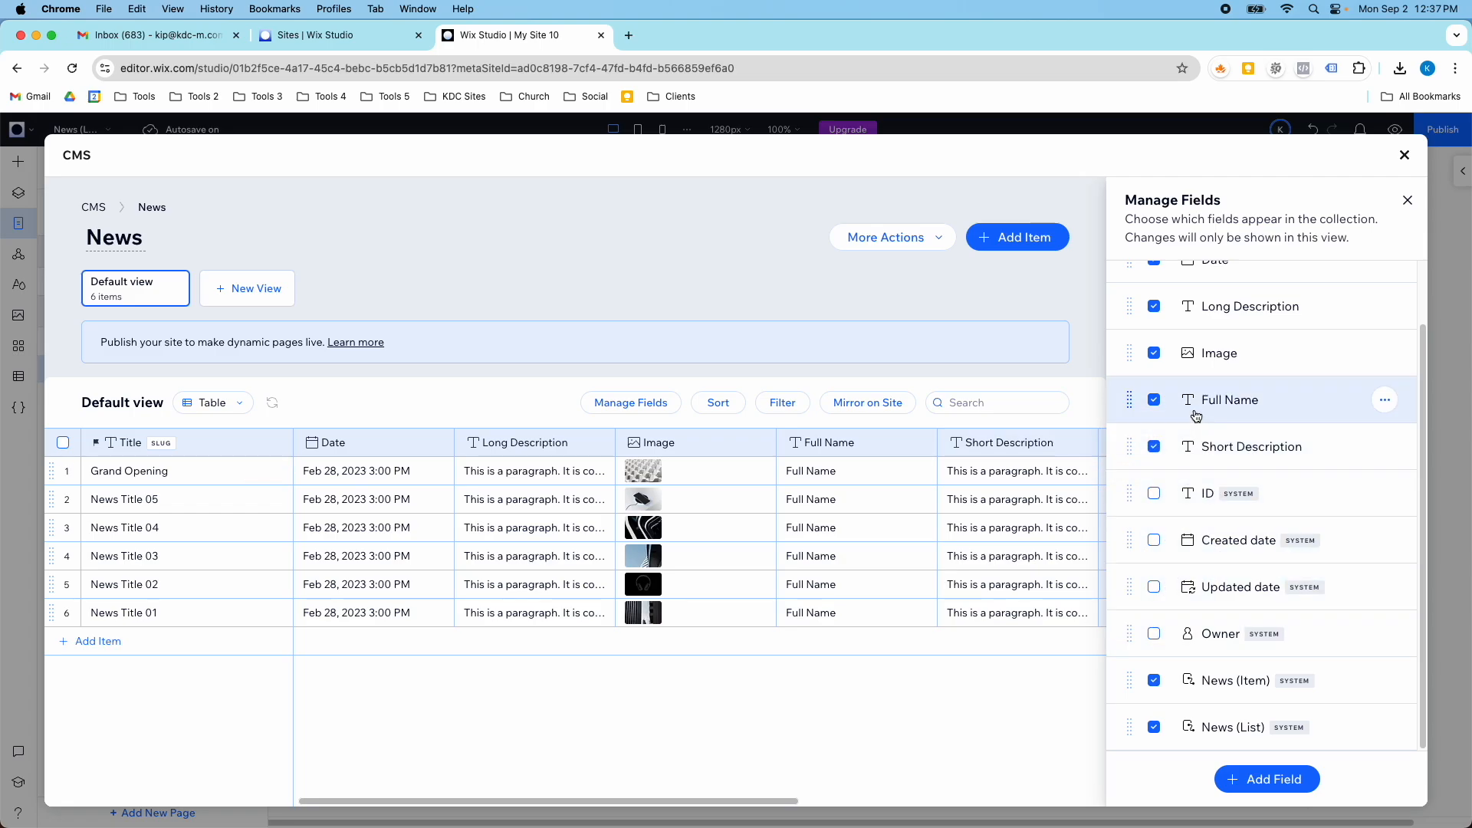
click(1264, 790)
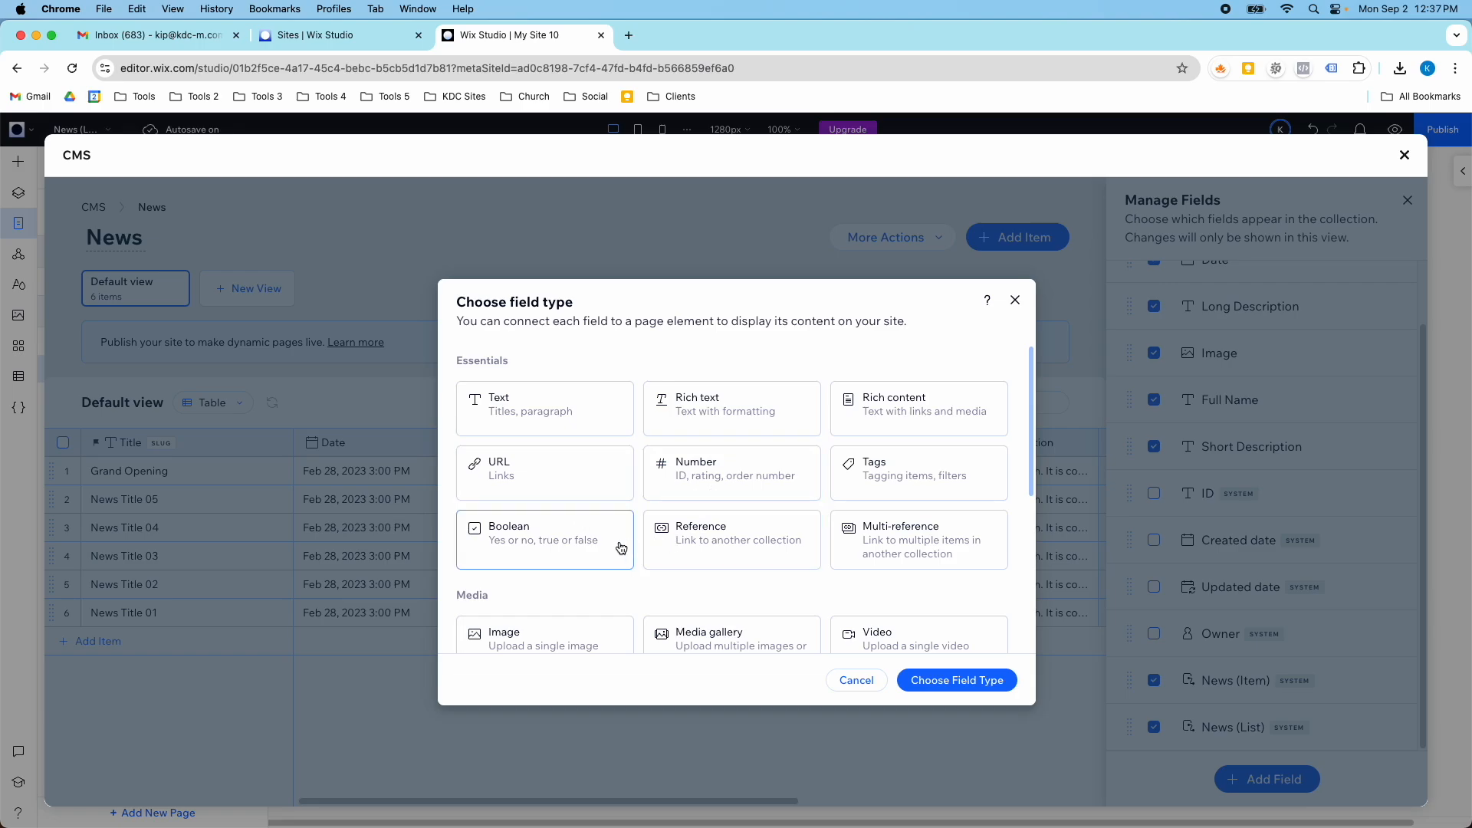
scroll(608, 549, down, 1)
scroll(609, 548, down, 3)
scroll(609, 548, down, 3)
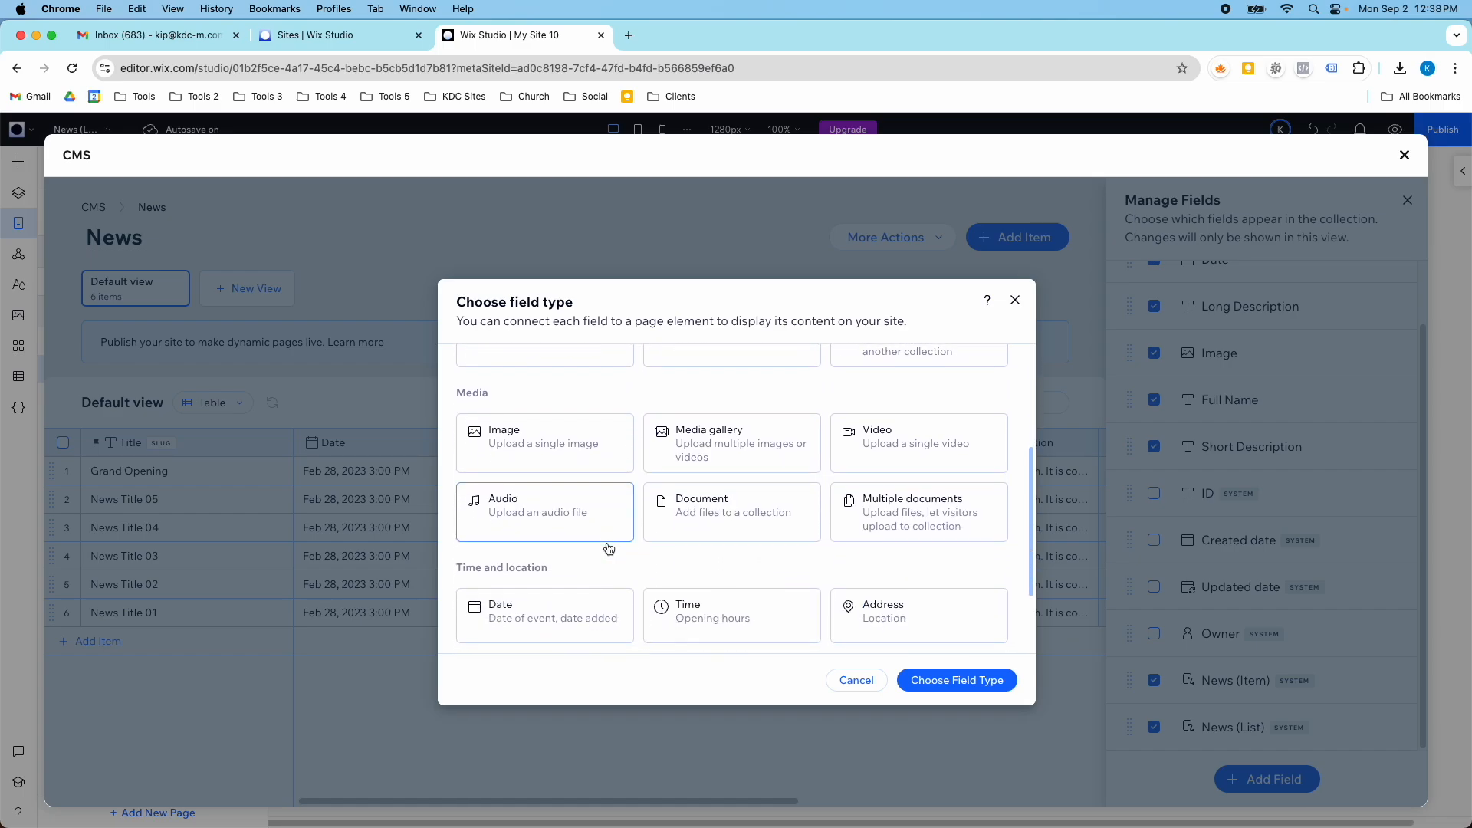
scroll(608, 548, down, 1)
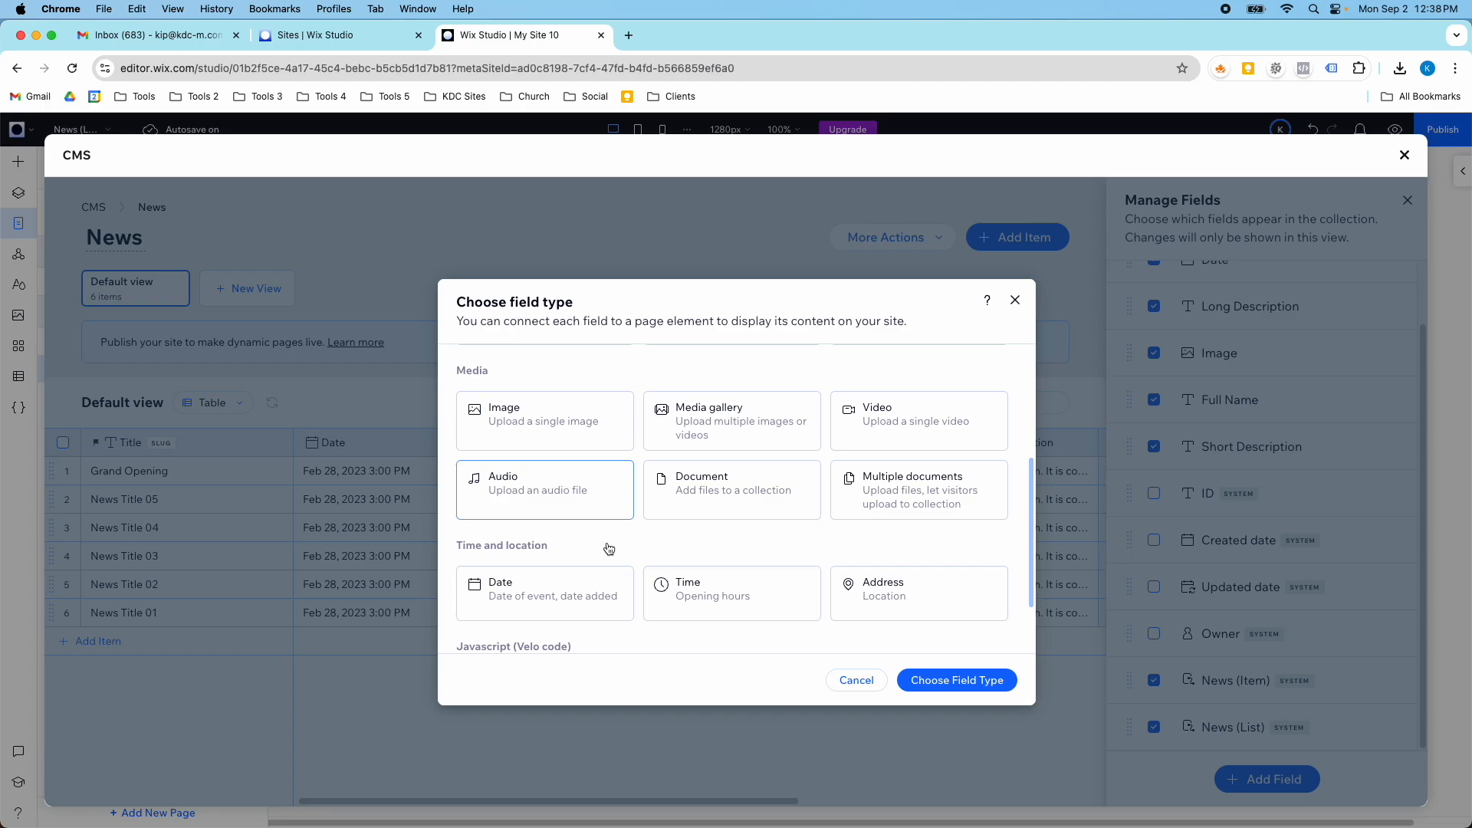
scroll(608, 549, down, 3)
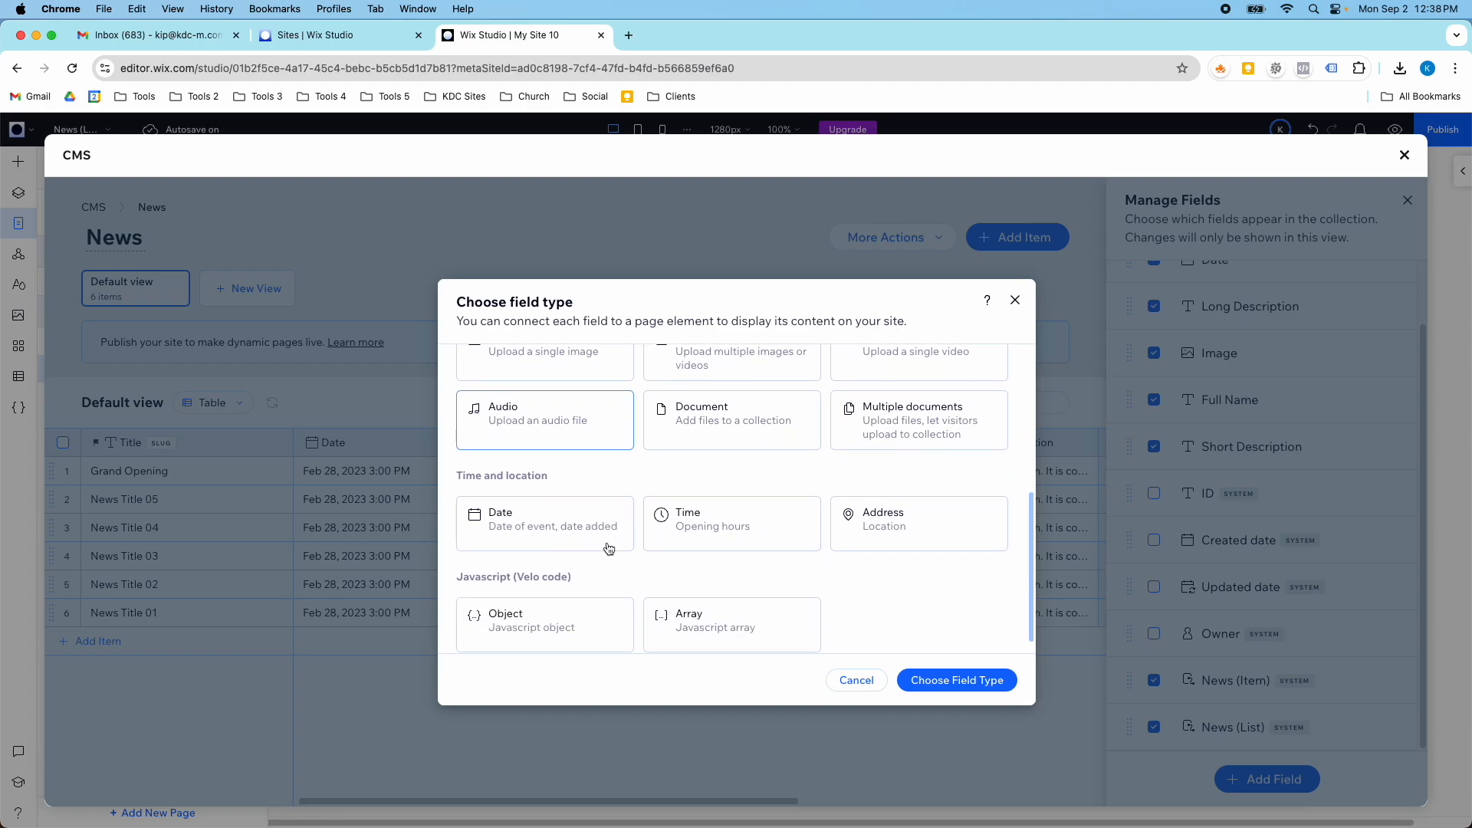
scroll(607, 545, down, 1)
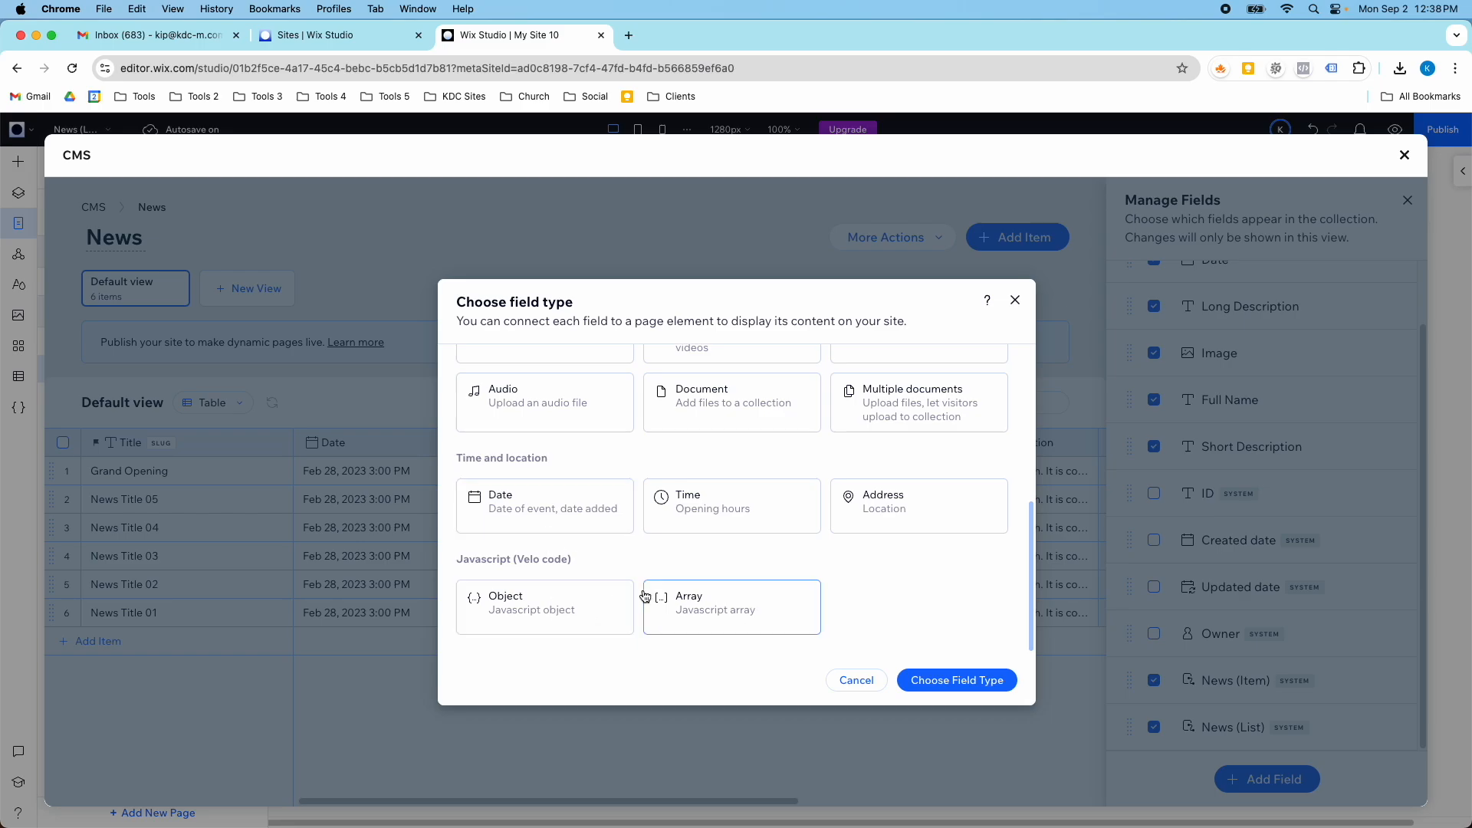
scroll(697, 573, up, 3)
scroll(700, 577, up, 3)
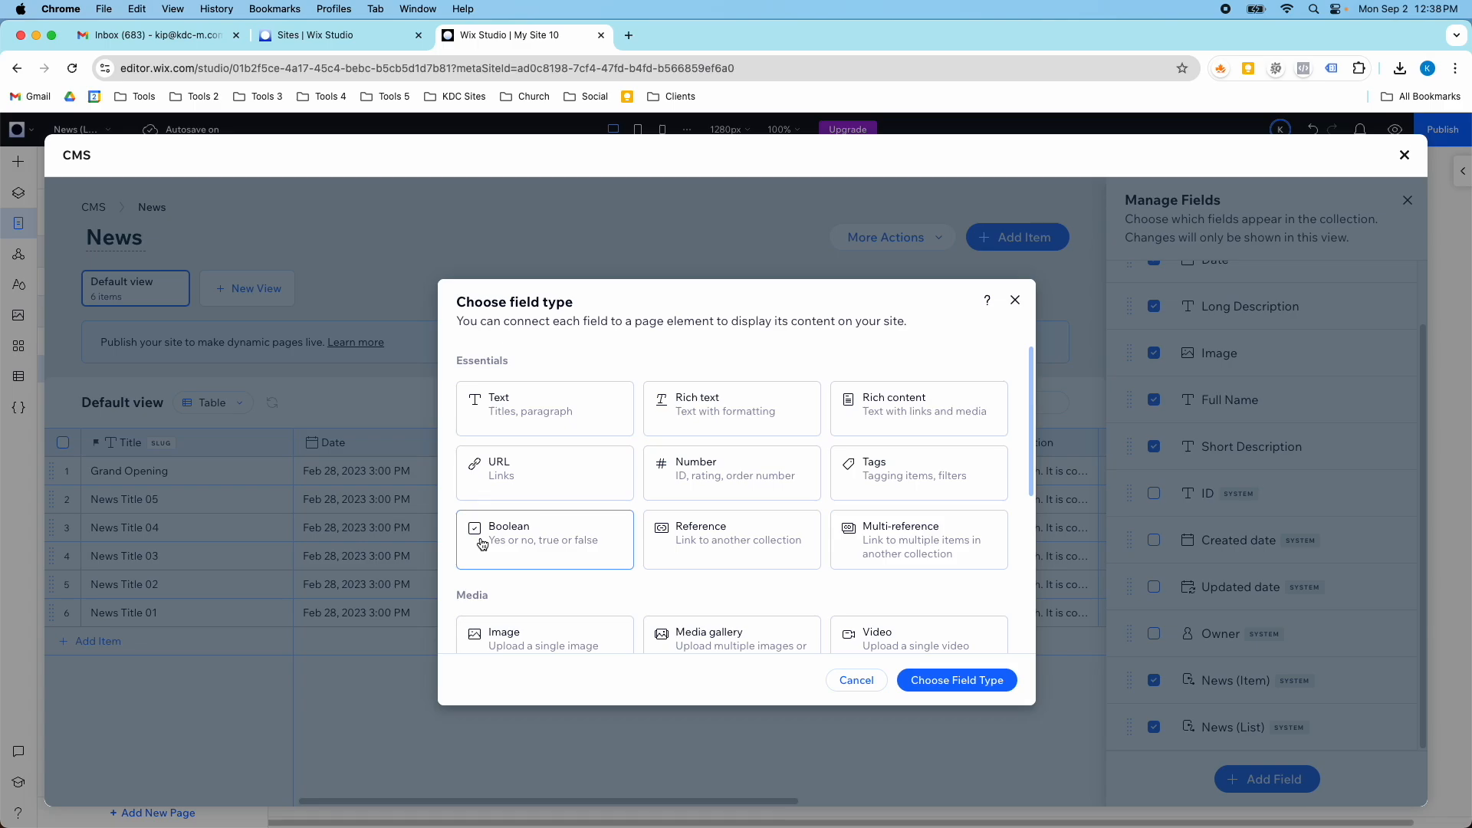
click(493, 471)
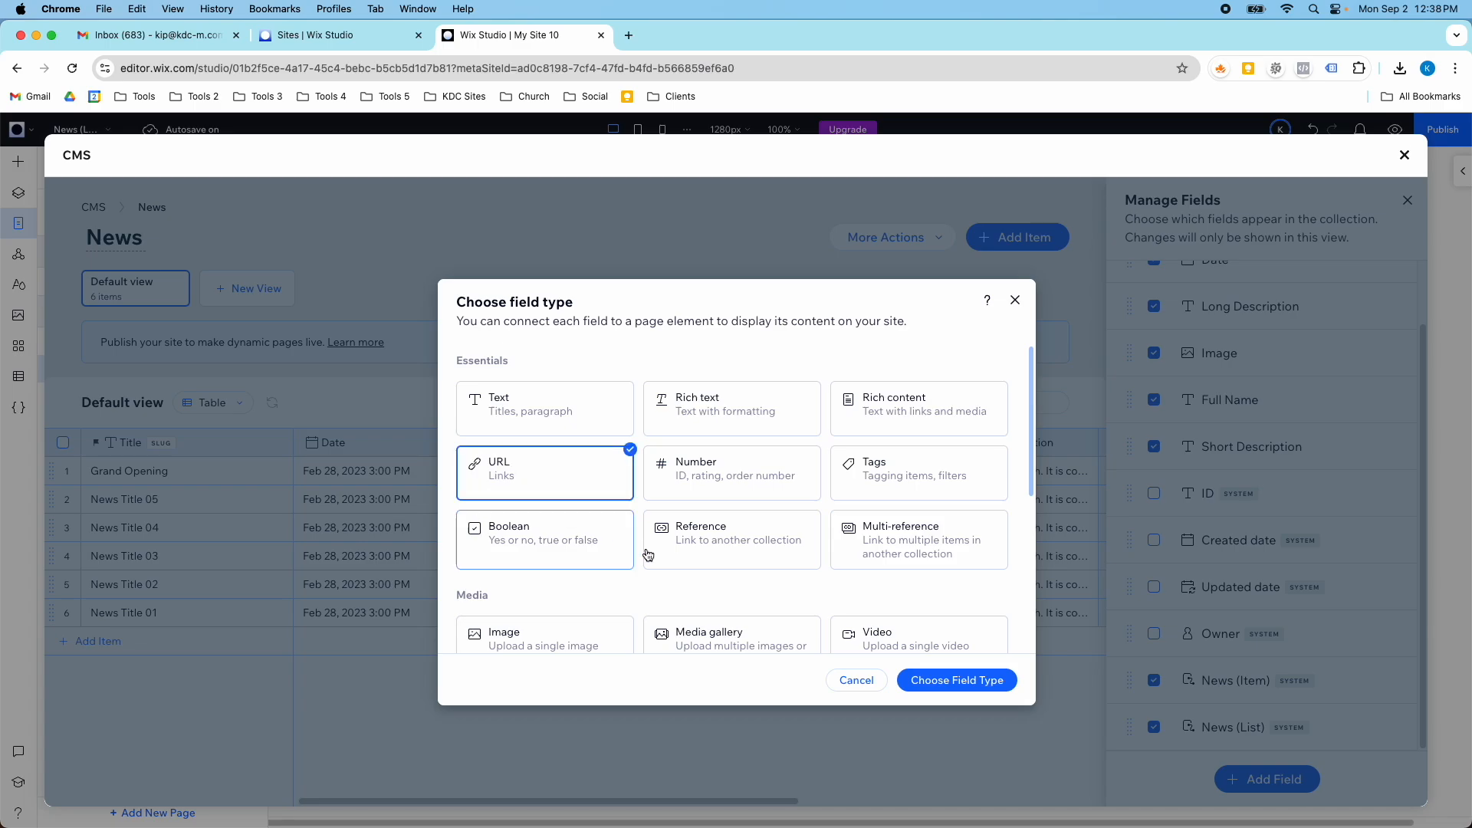
click(930, 690)
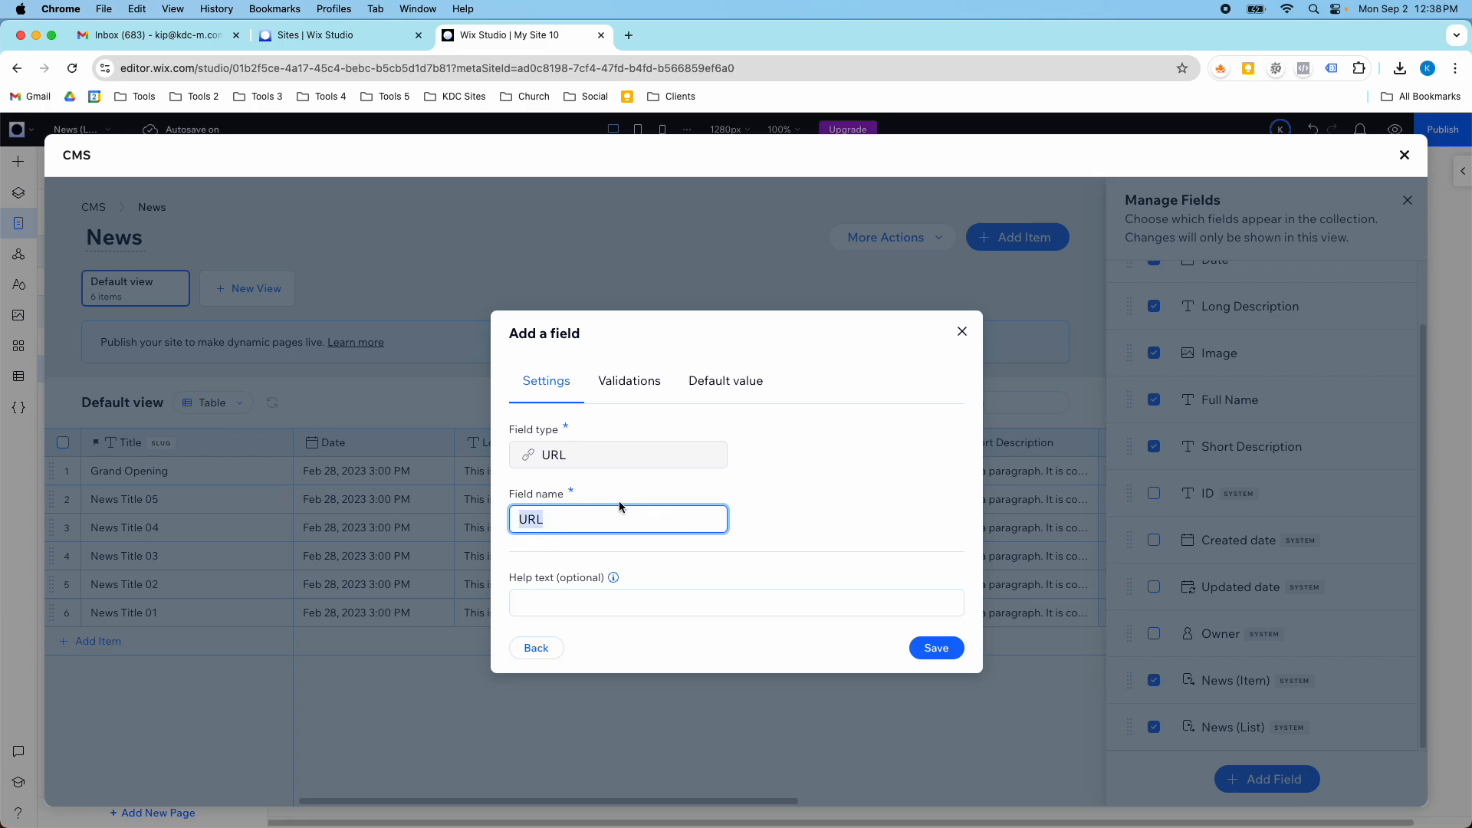
- Review the new field's validation and default value options, save it with the name URL and close the field manager
click(652, 383)
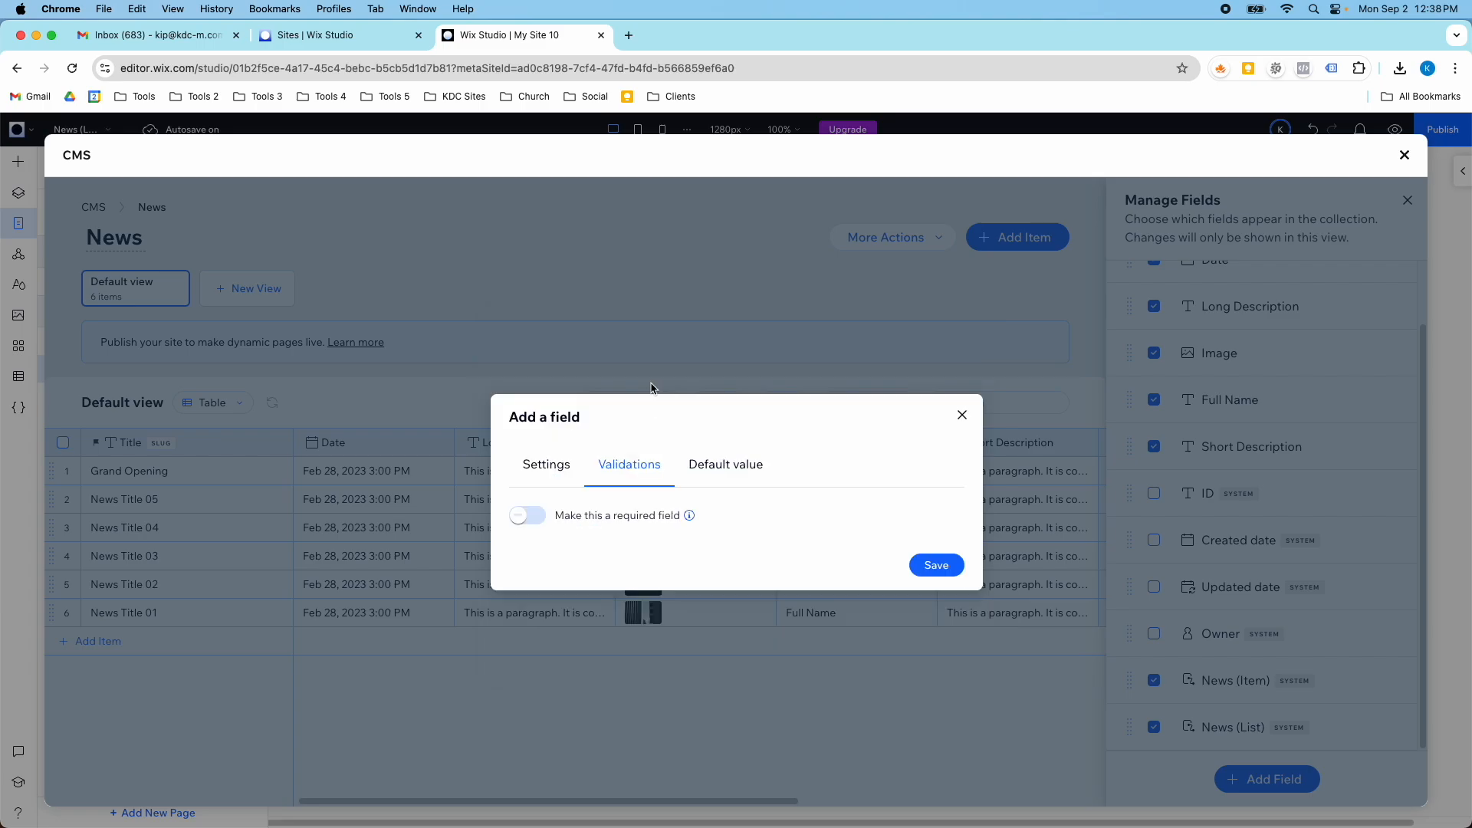
click(713, 469)
click(631, 452)
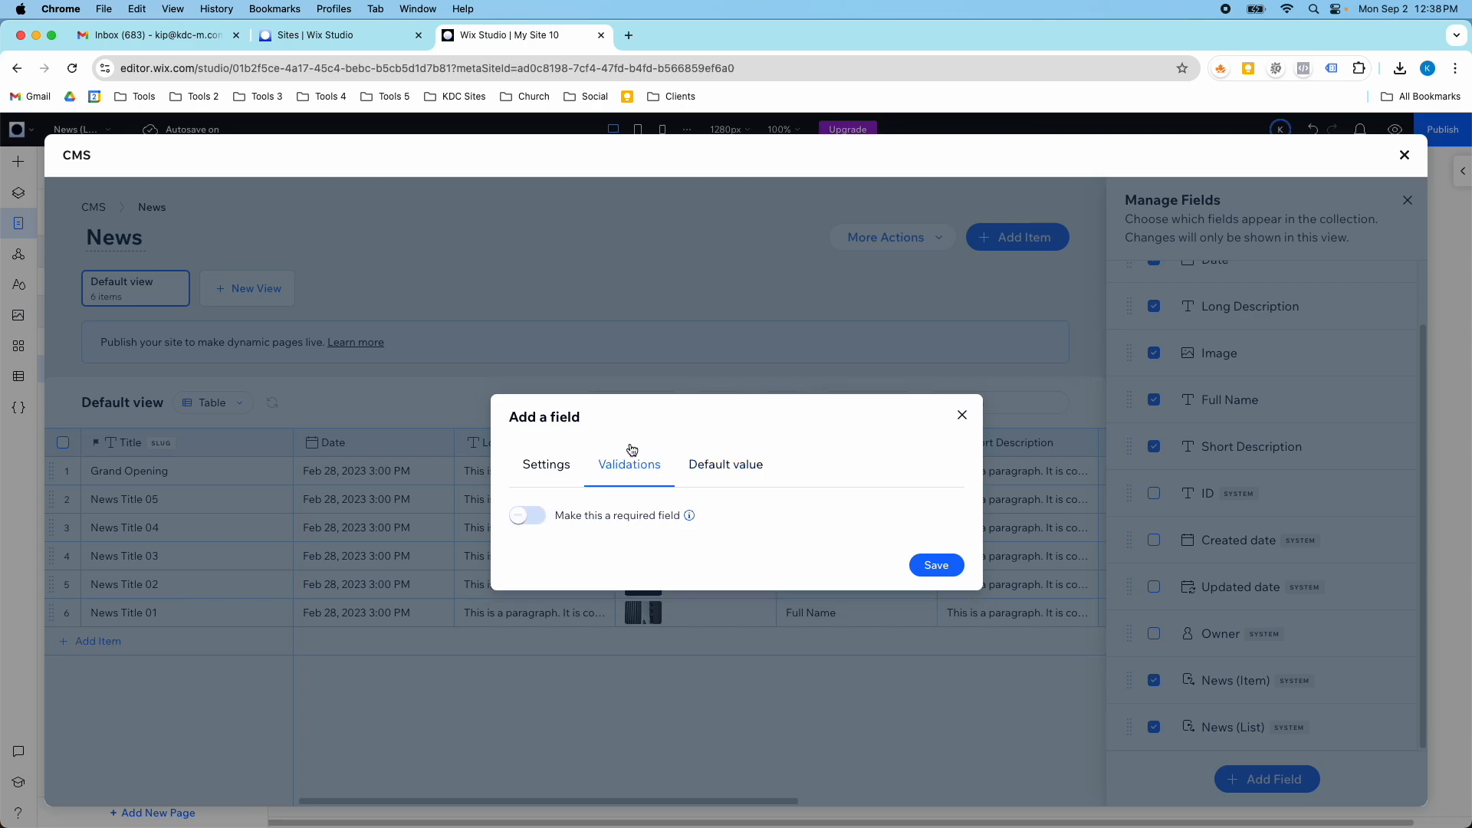
click(541, 460)
click(627, 379)
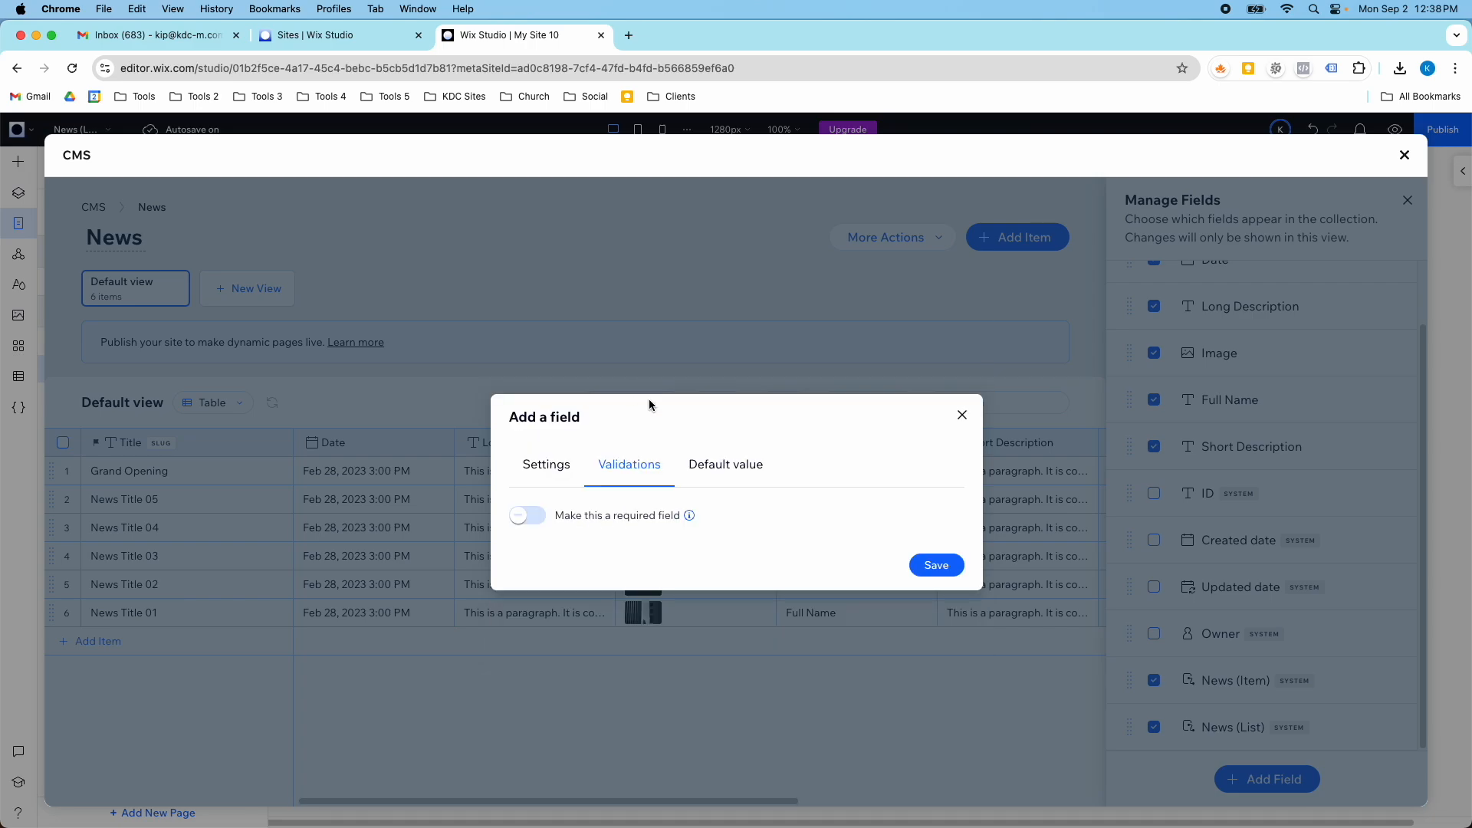
click(711, 469)
mouse_move(585, 504)
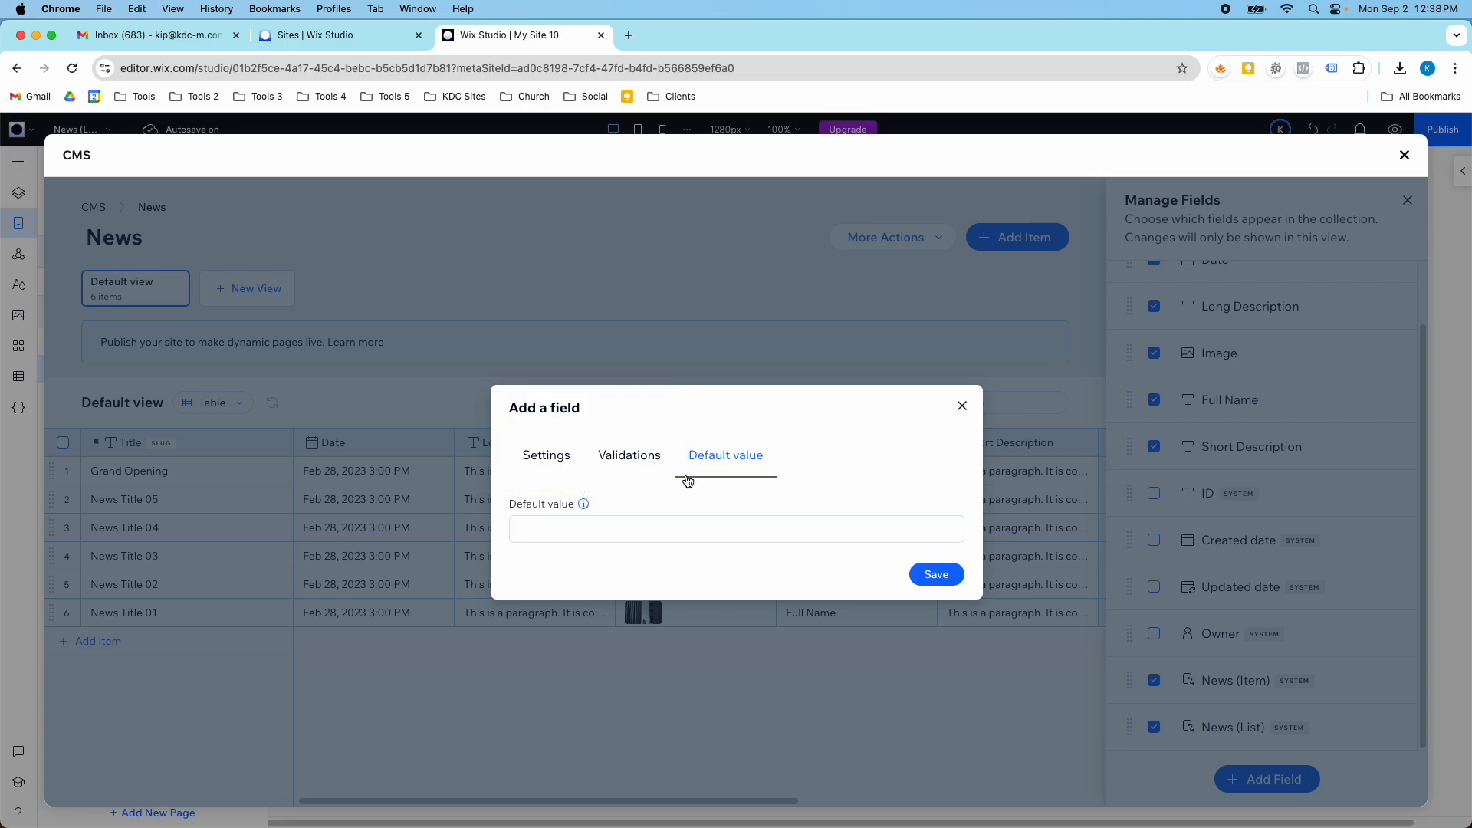
click(547, 454)
click(940, 651)
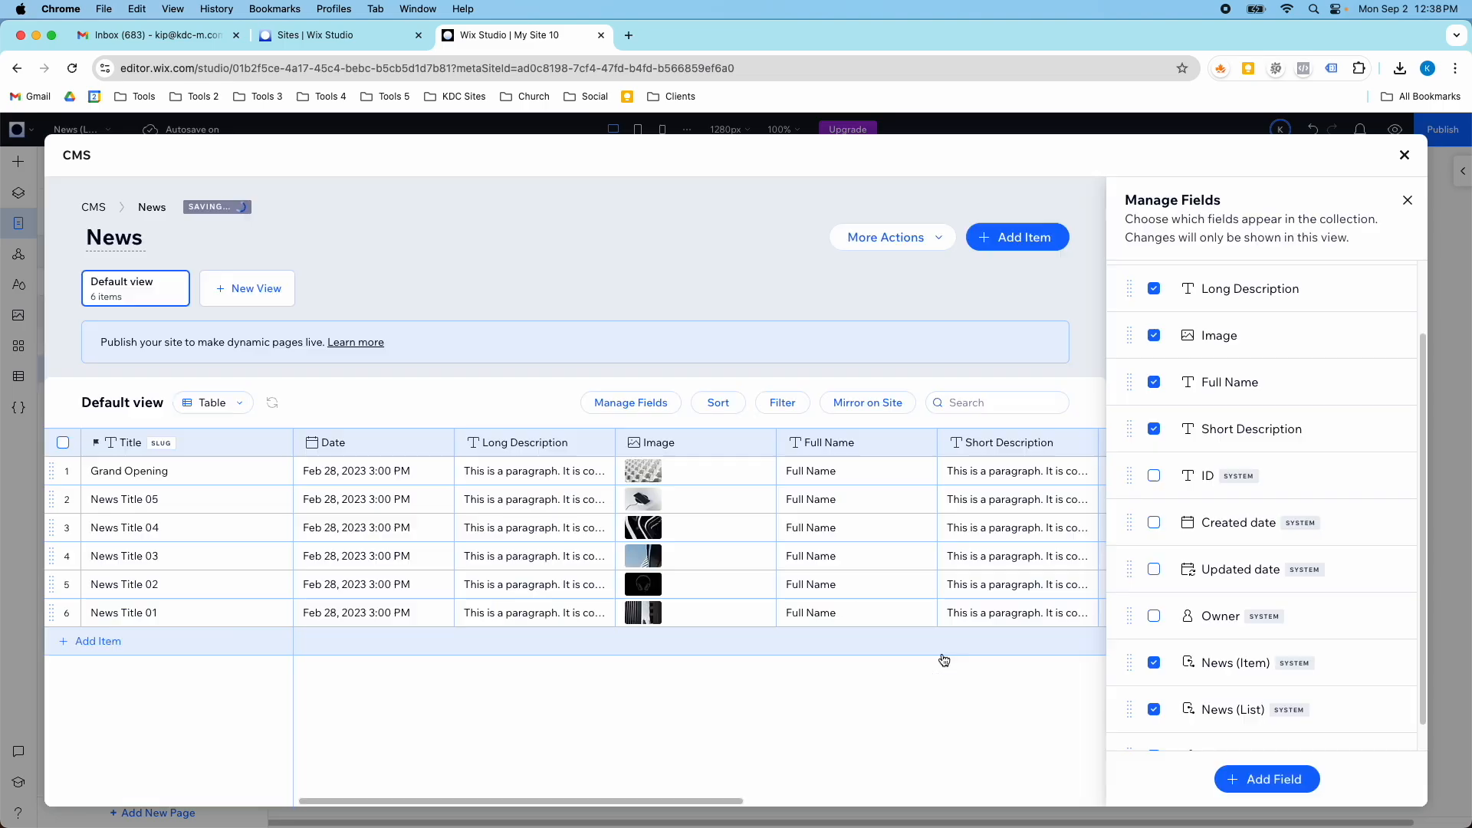
click(1402, 201)
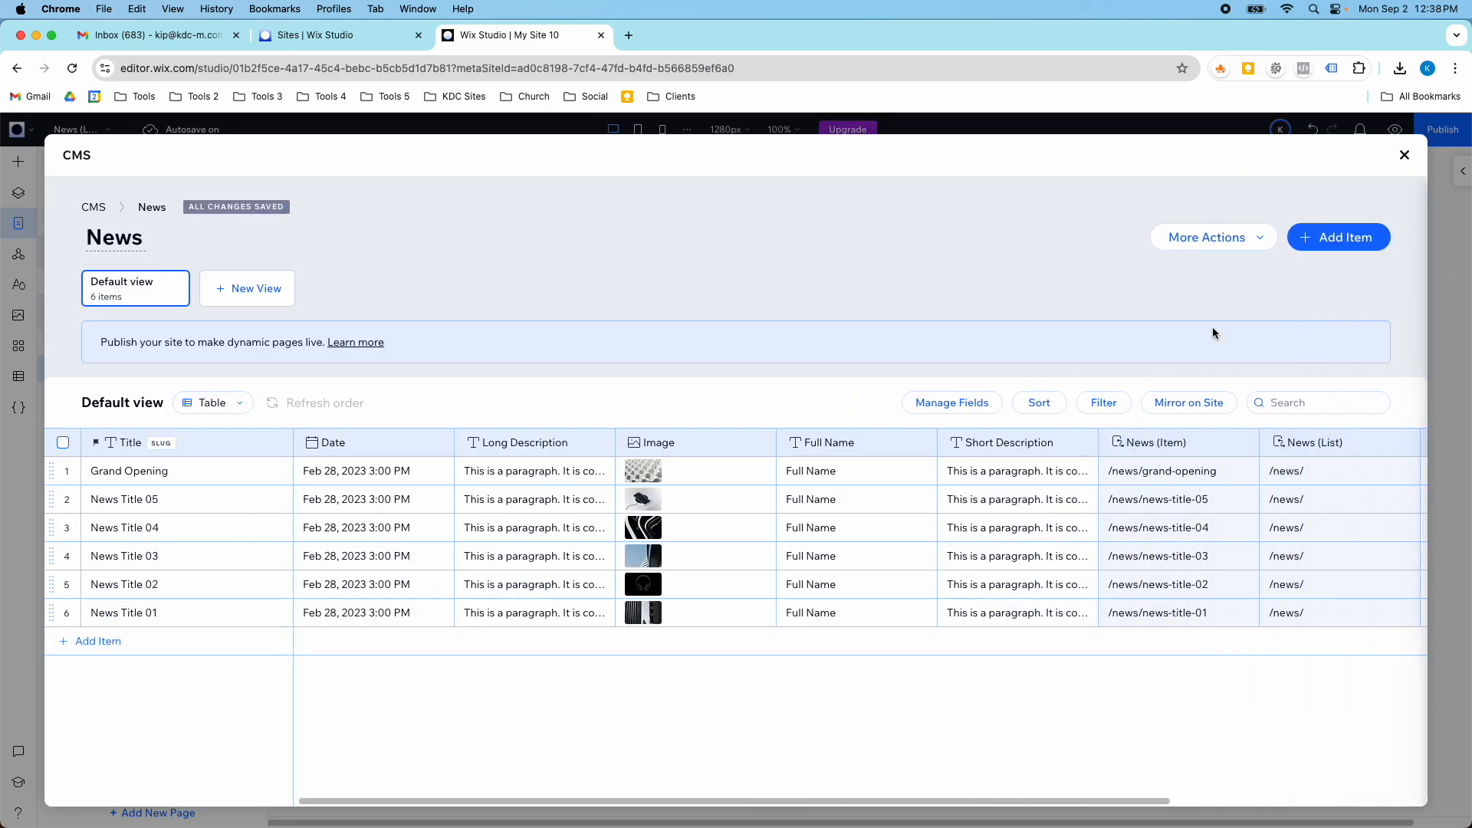
- Move the URL column between the Long Description and Image columns, and select its cell for the Grand Opening item
scroll(1158, 473, right, 5)
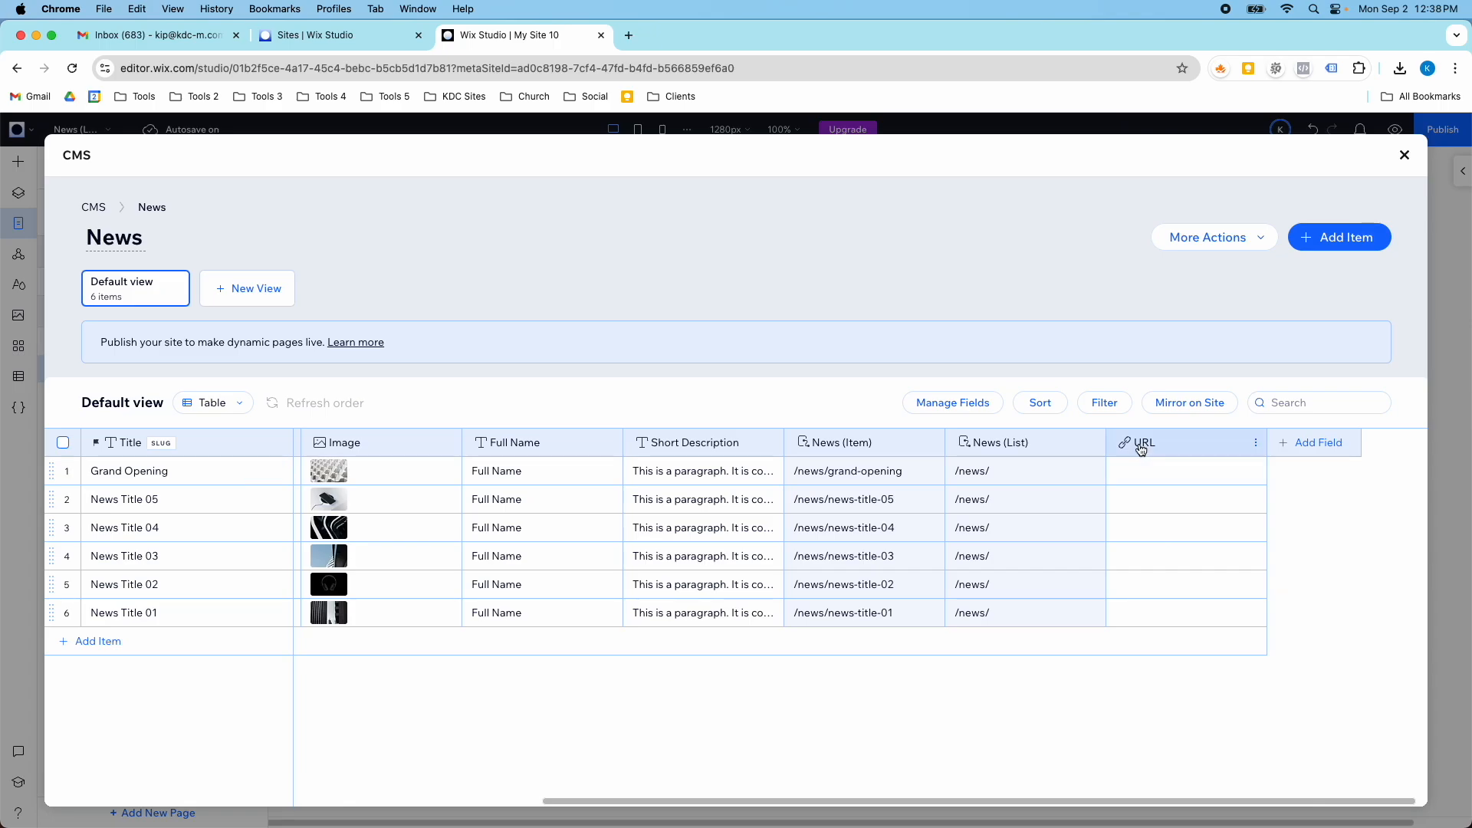
drag(1140, 450, 763, 454)
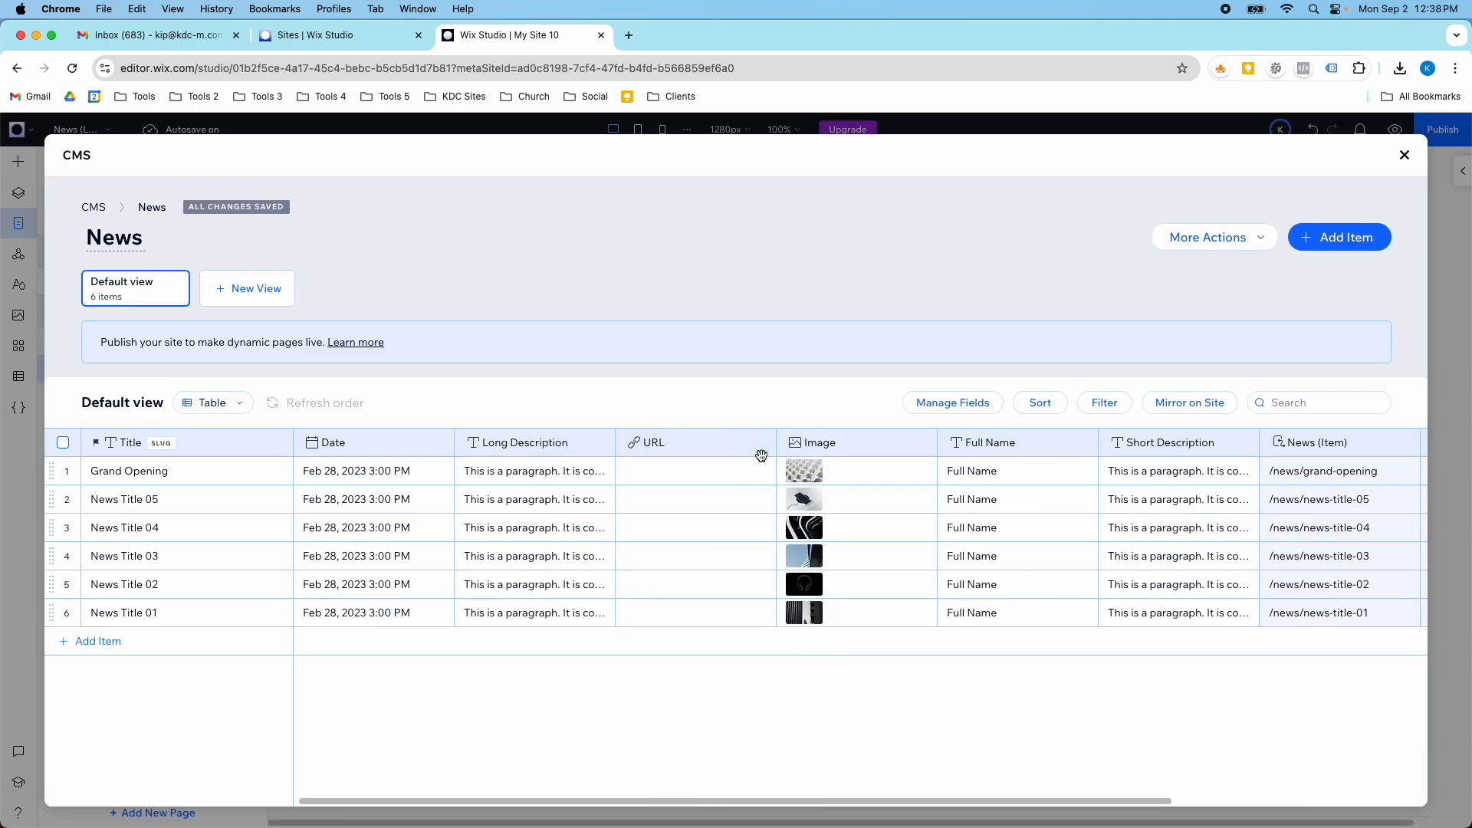
click(653, 469)
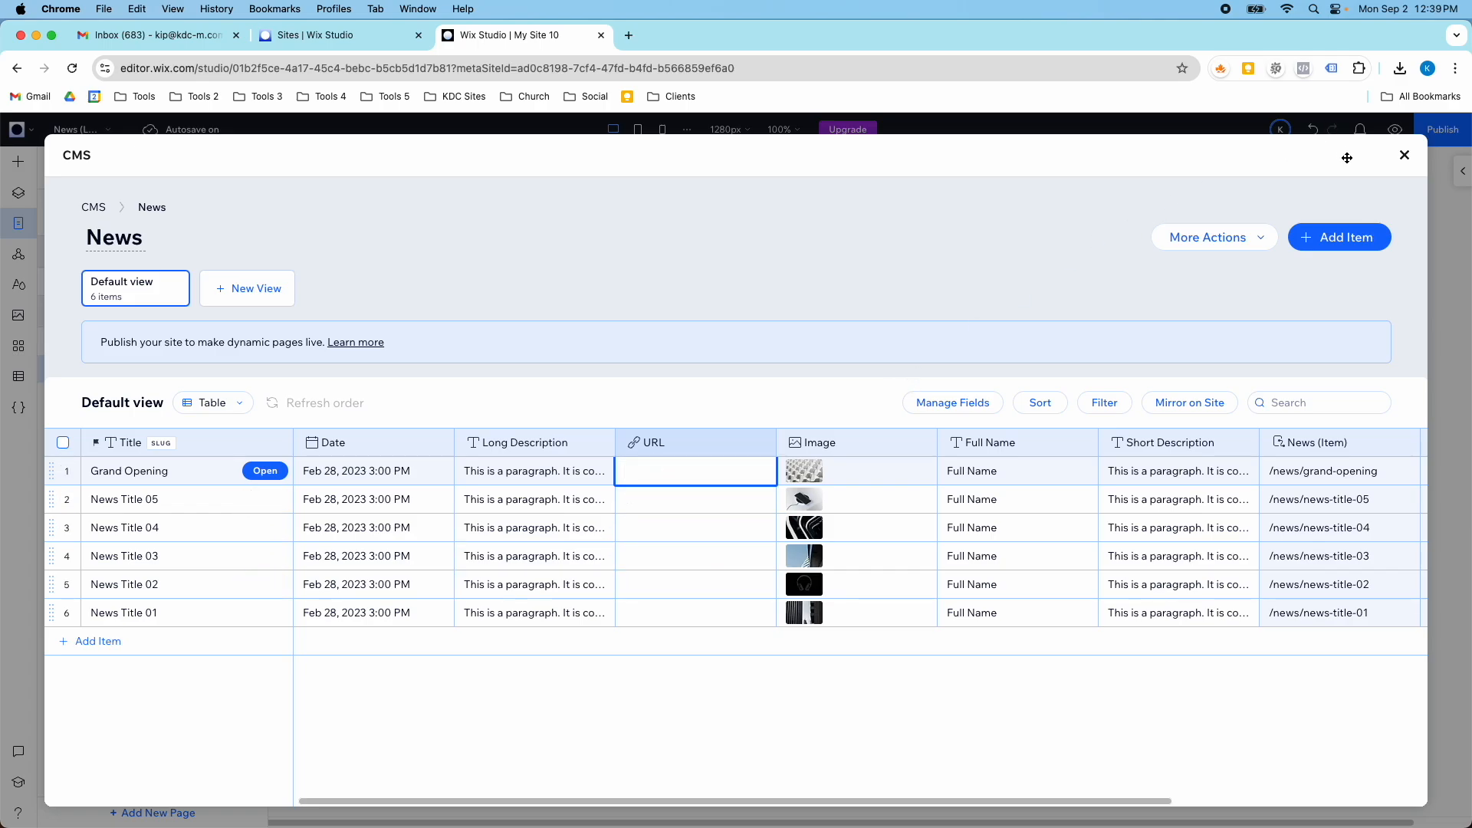
- Close the News collection and look over the News (List) dynamic page in the editor
click(1405, 156)
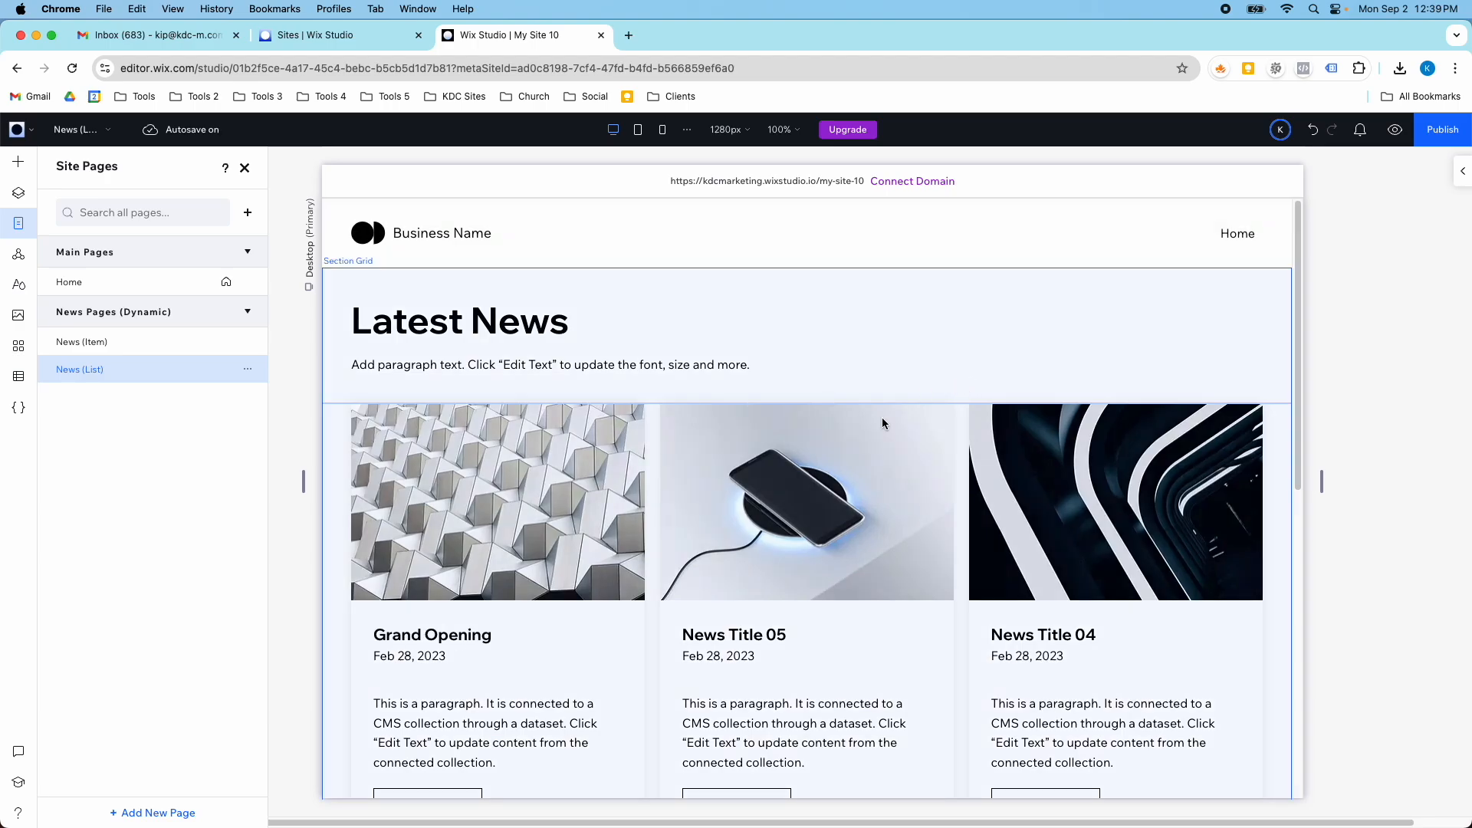
scroll(868, 452, down, 5)
scroll(868, 452, up, 5)
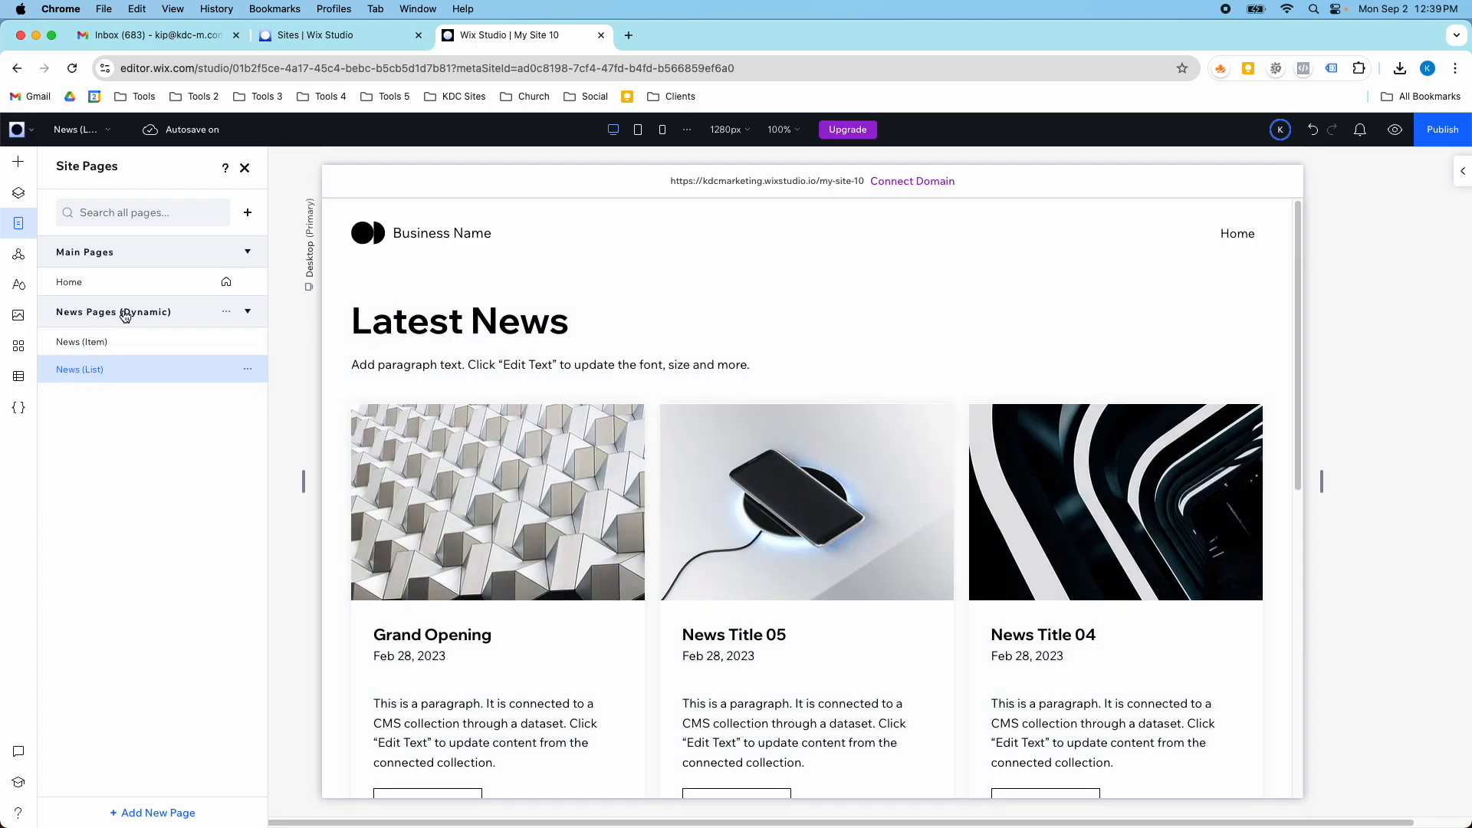
- Examine the Latest News cards on the News (List) page from the heading down to the footer
click(20, 227)
click(20, 228)
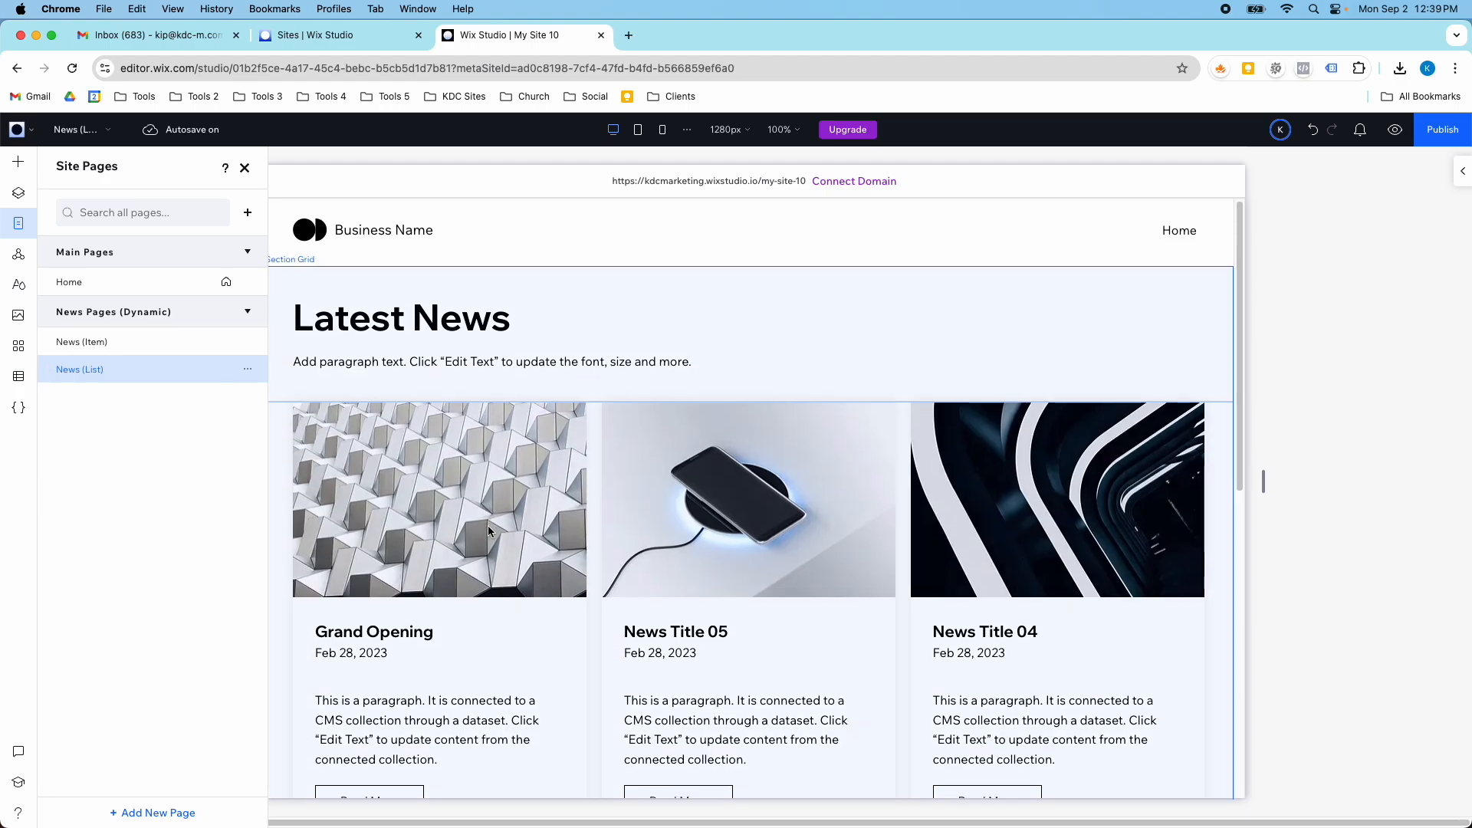
scroll(488, 529, down, 3)
scroll(487, 529, up, 2)
scroll(430, 576, down, 1)
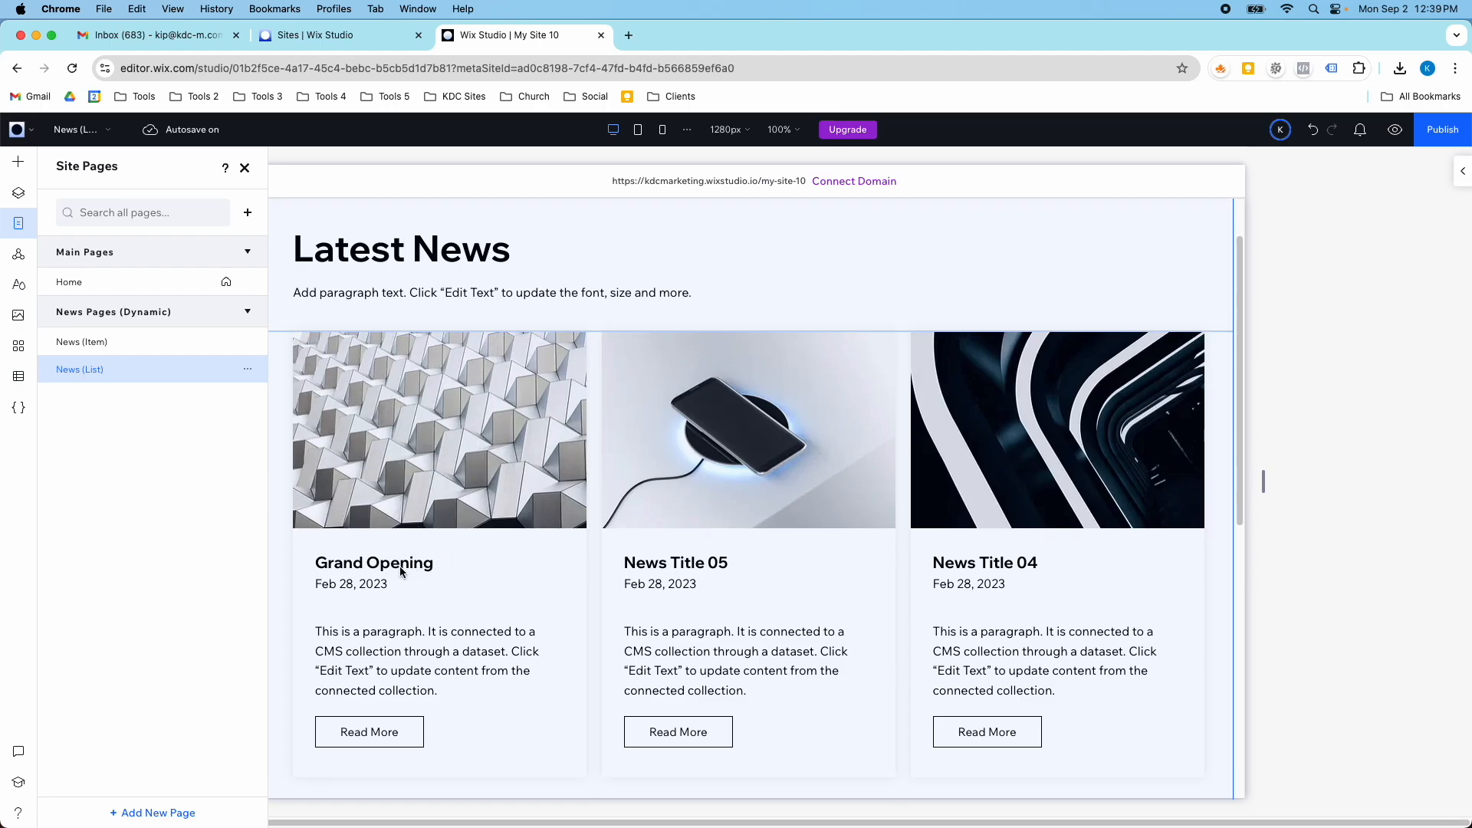
scroll(618, 603, down, 10)
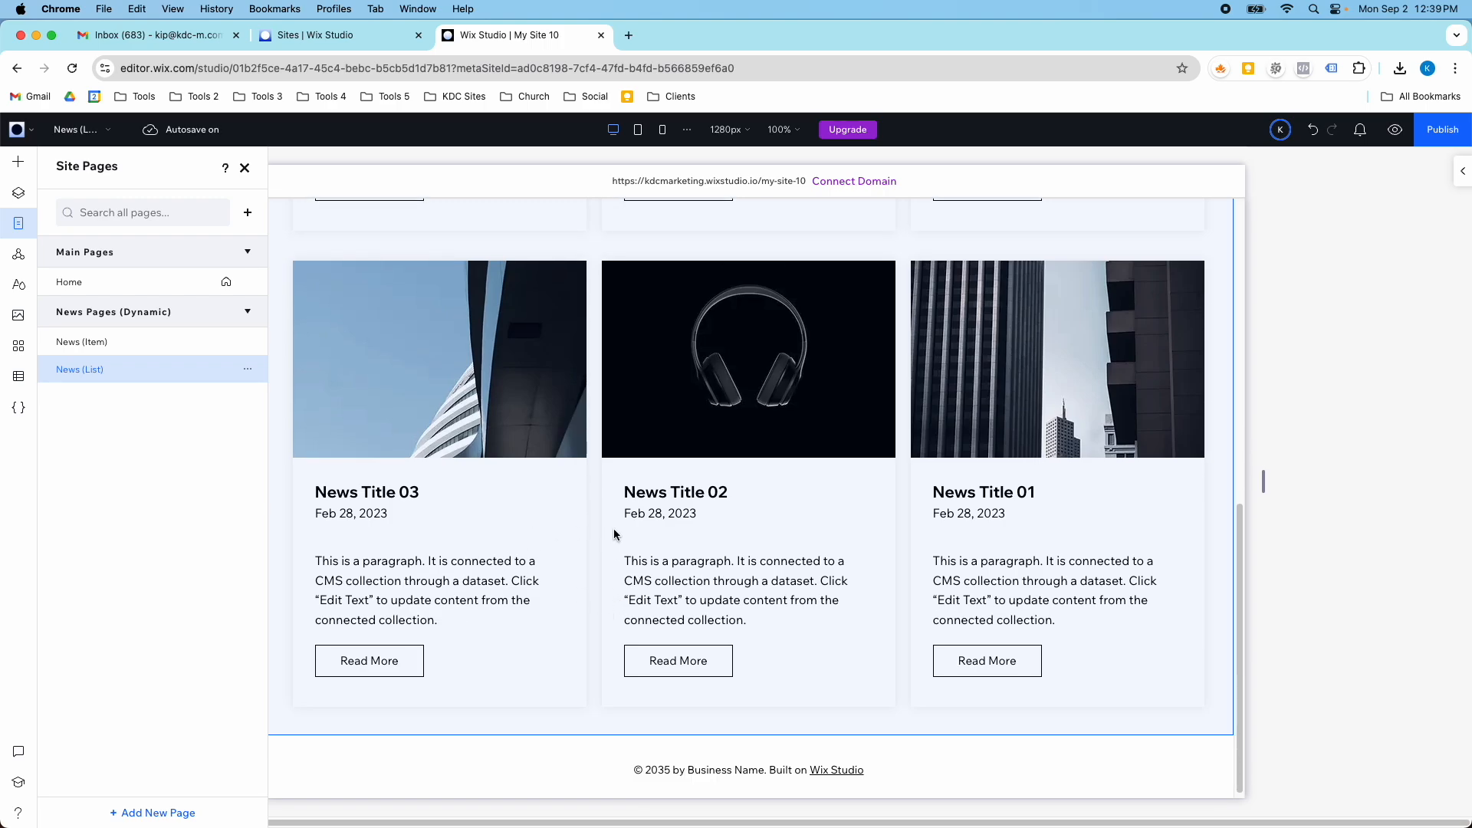
scroll(621, 537, up, 5)
scroll(638, 547, up, 3)
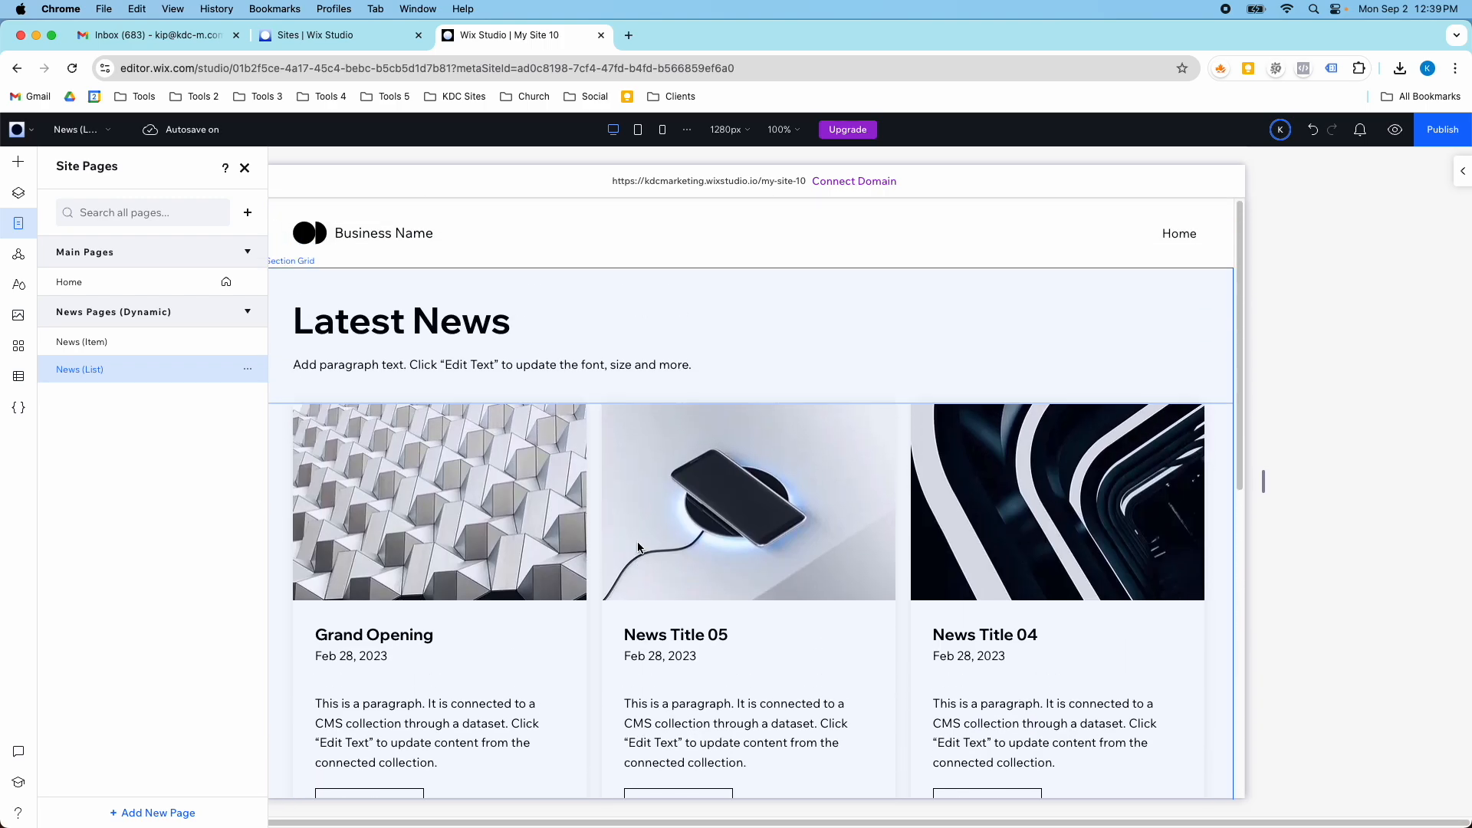
- Open the News (Item) dynamic page in the editor and look over its layout
click(125, 346)
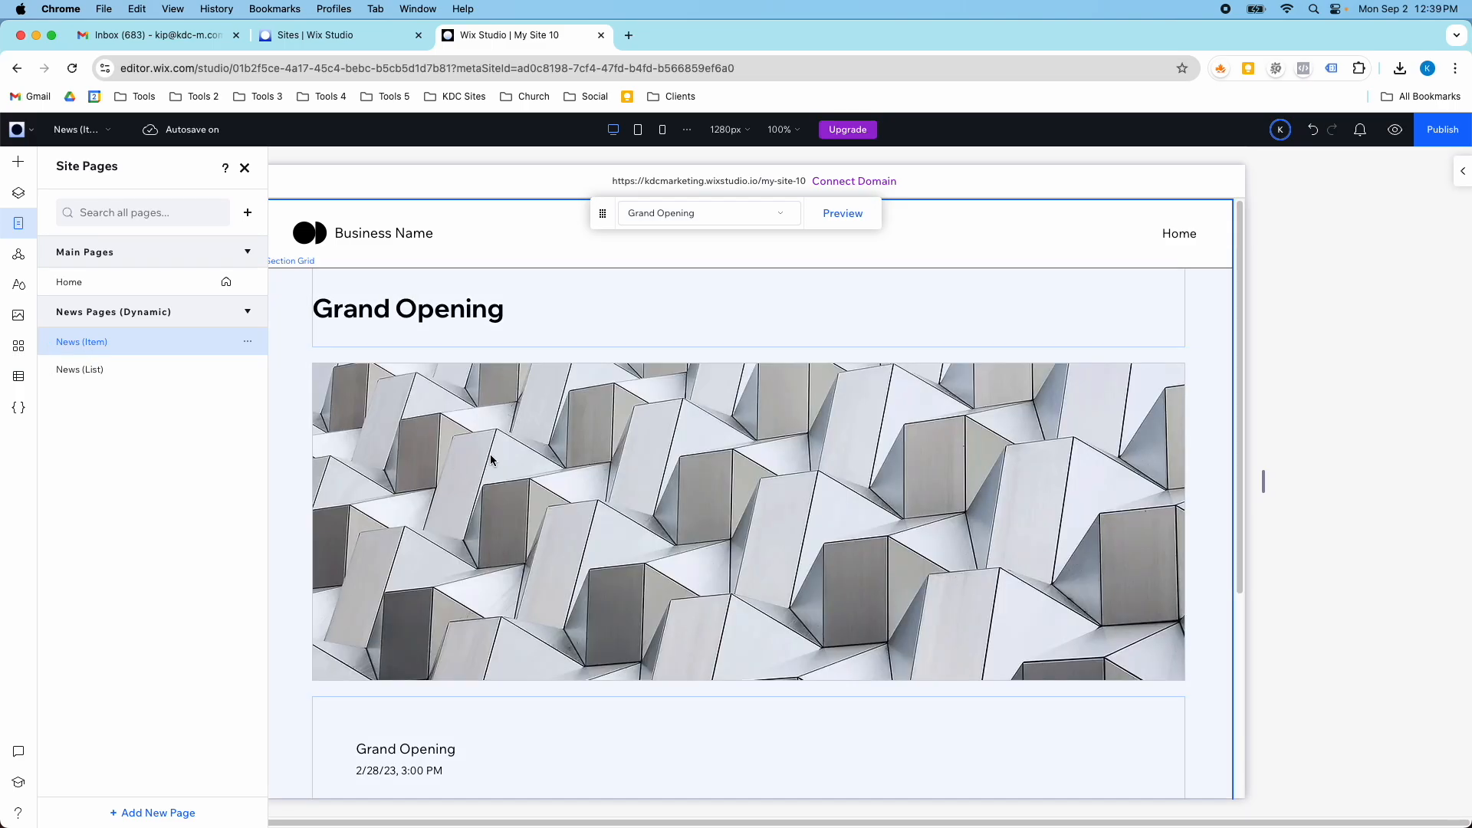
scroll(490, 454, down, 4)
scroll(490, 454, up, 4)
- Preview the Grand Opening item page and examine its date and paragraph texts
click(1395, 130)
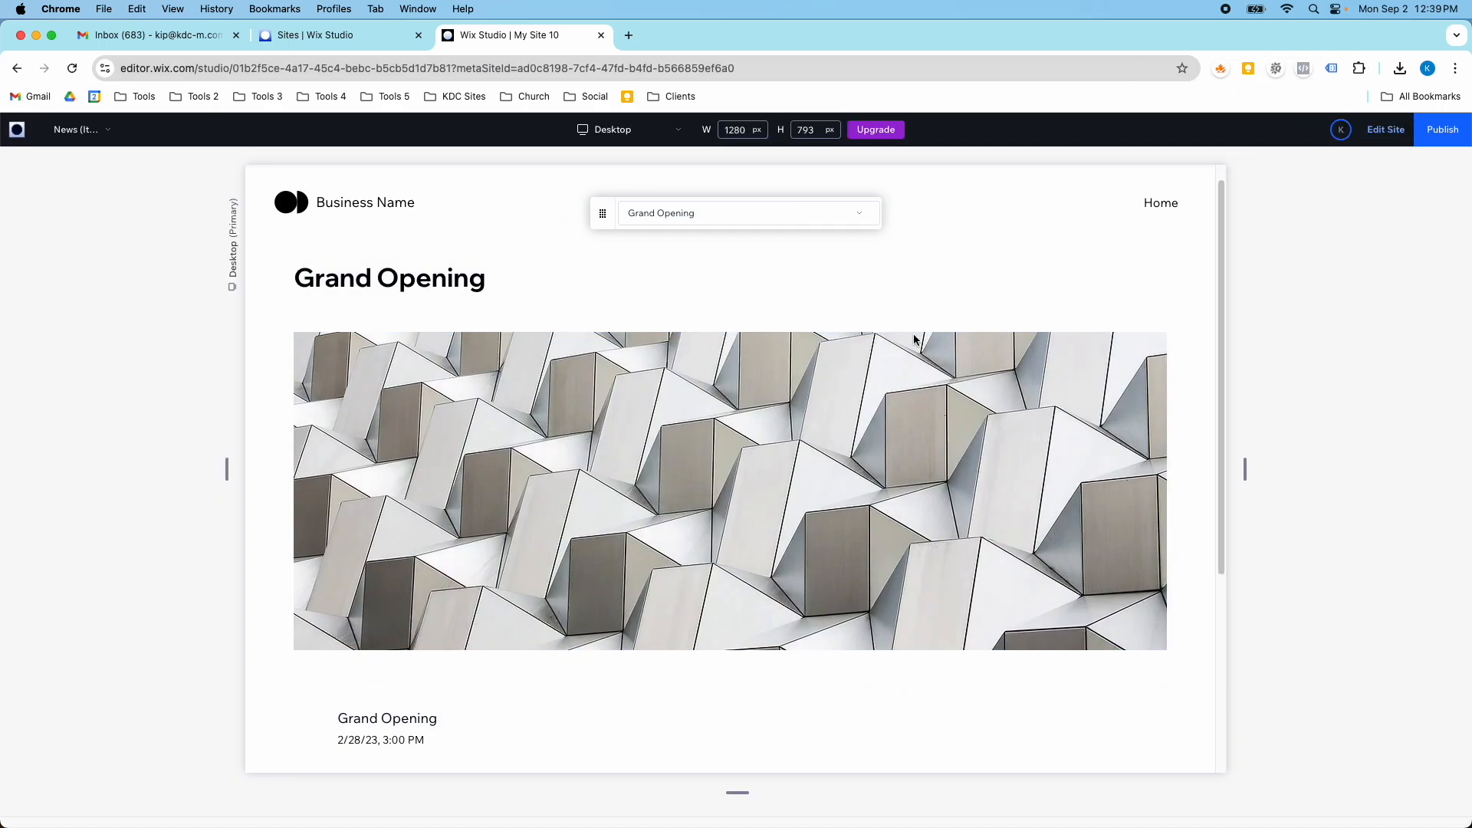
scroll(522, 329, down, 5)
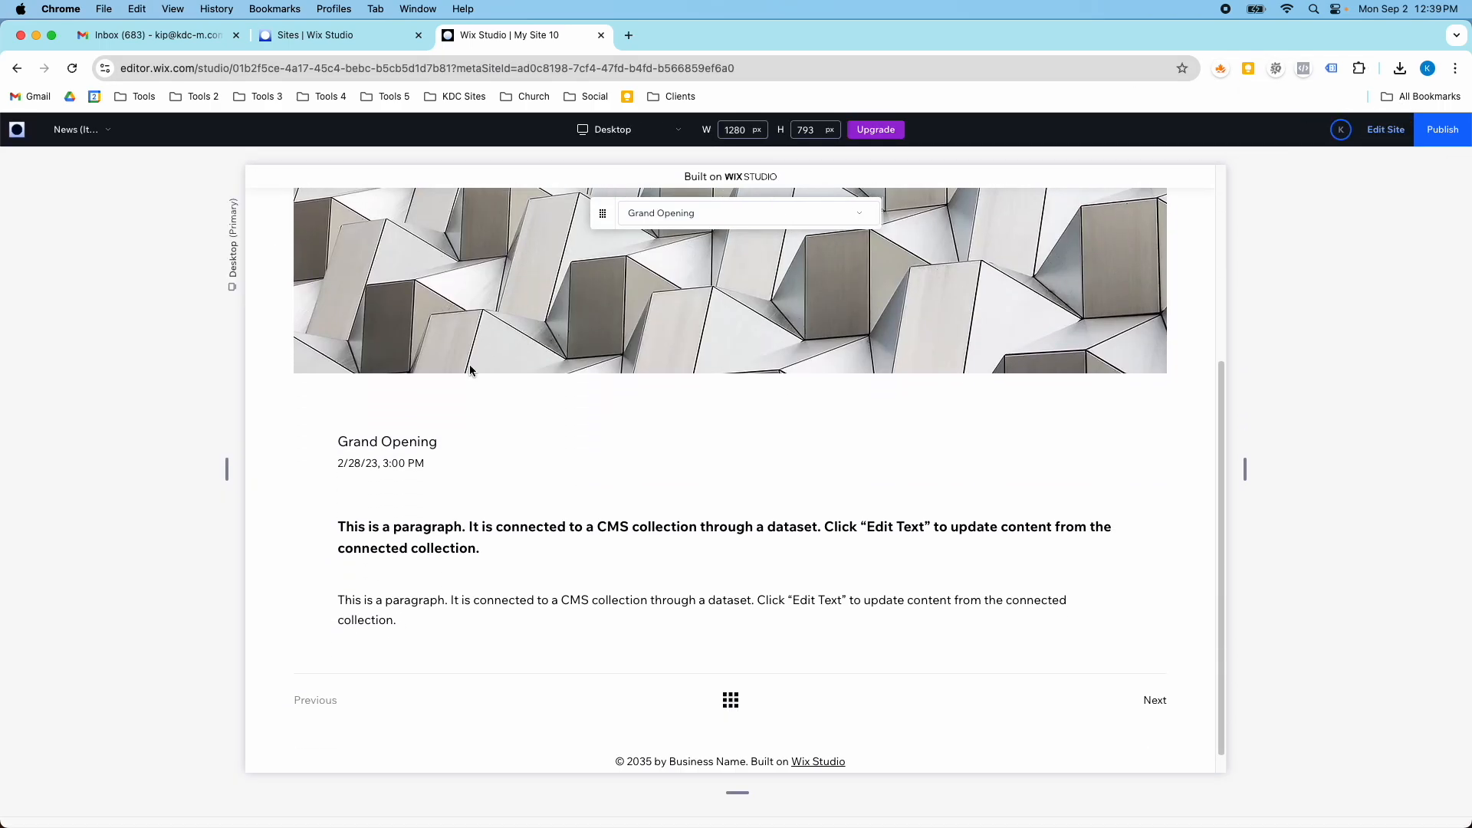
drag(425, 461, 347, 470)
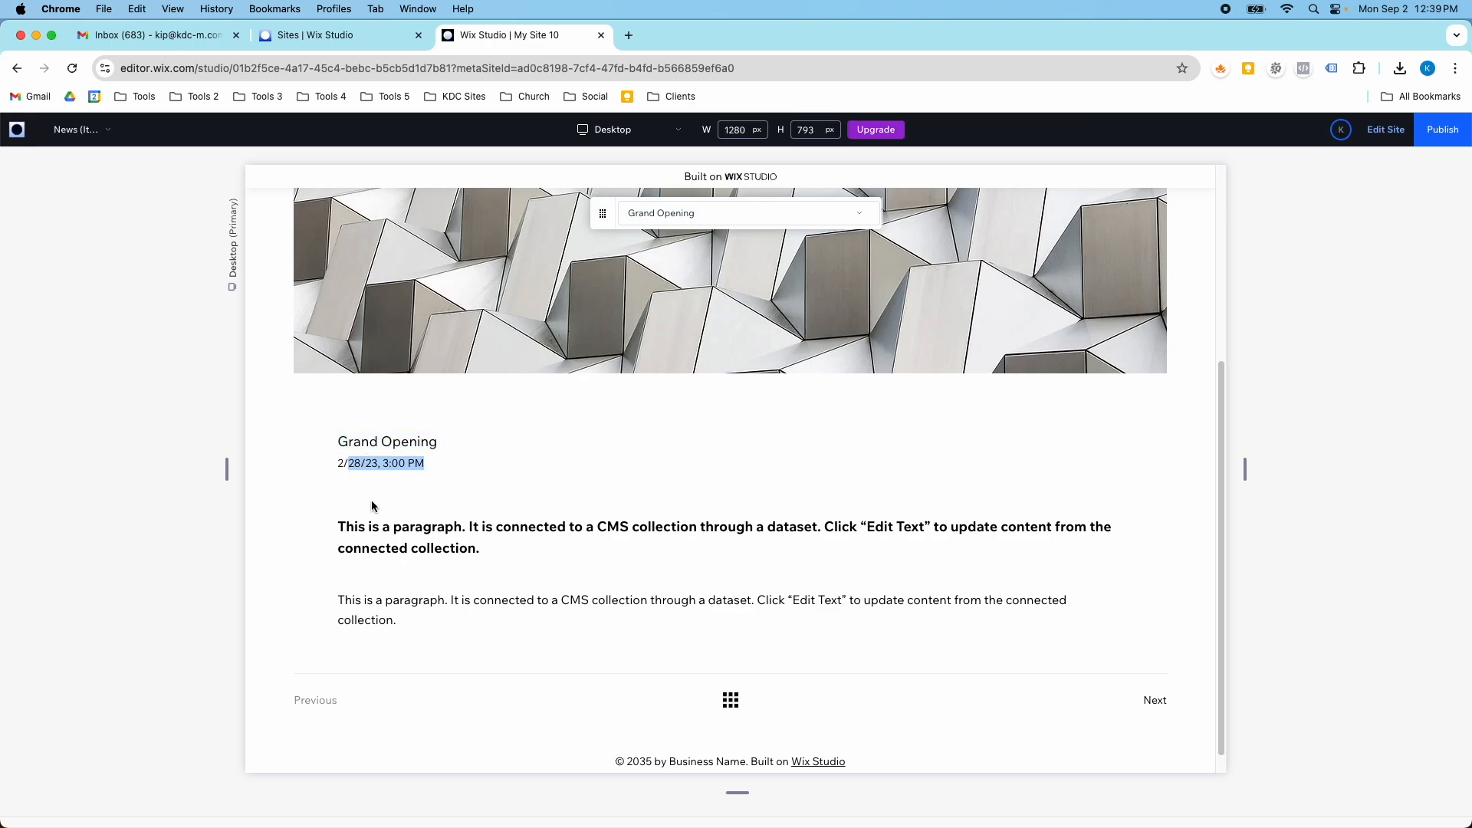
drag(369, 537, 371, 538)
double_click(371, 538)
scroll(503, 546, down, 1)
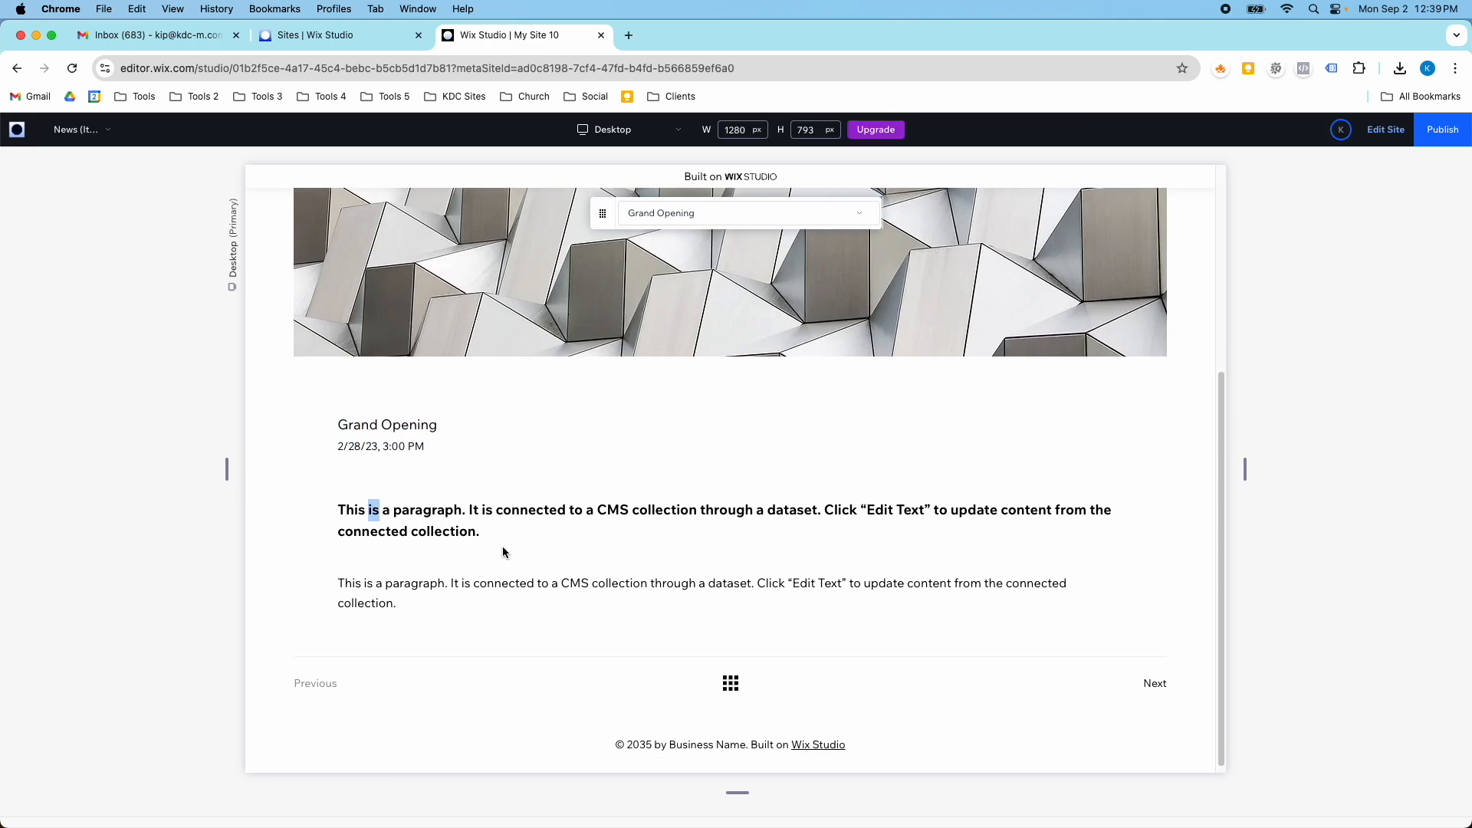
- Go from the item page to the news list in the preview, and open the Grand Opening item from it
click(730, 677)
scroll(683, 437, down, 5)
scroll(505, 367, up, 2)
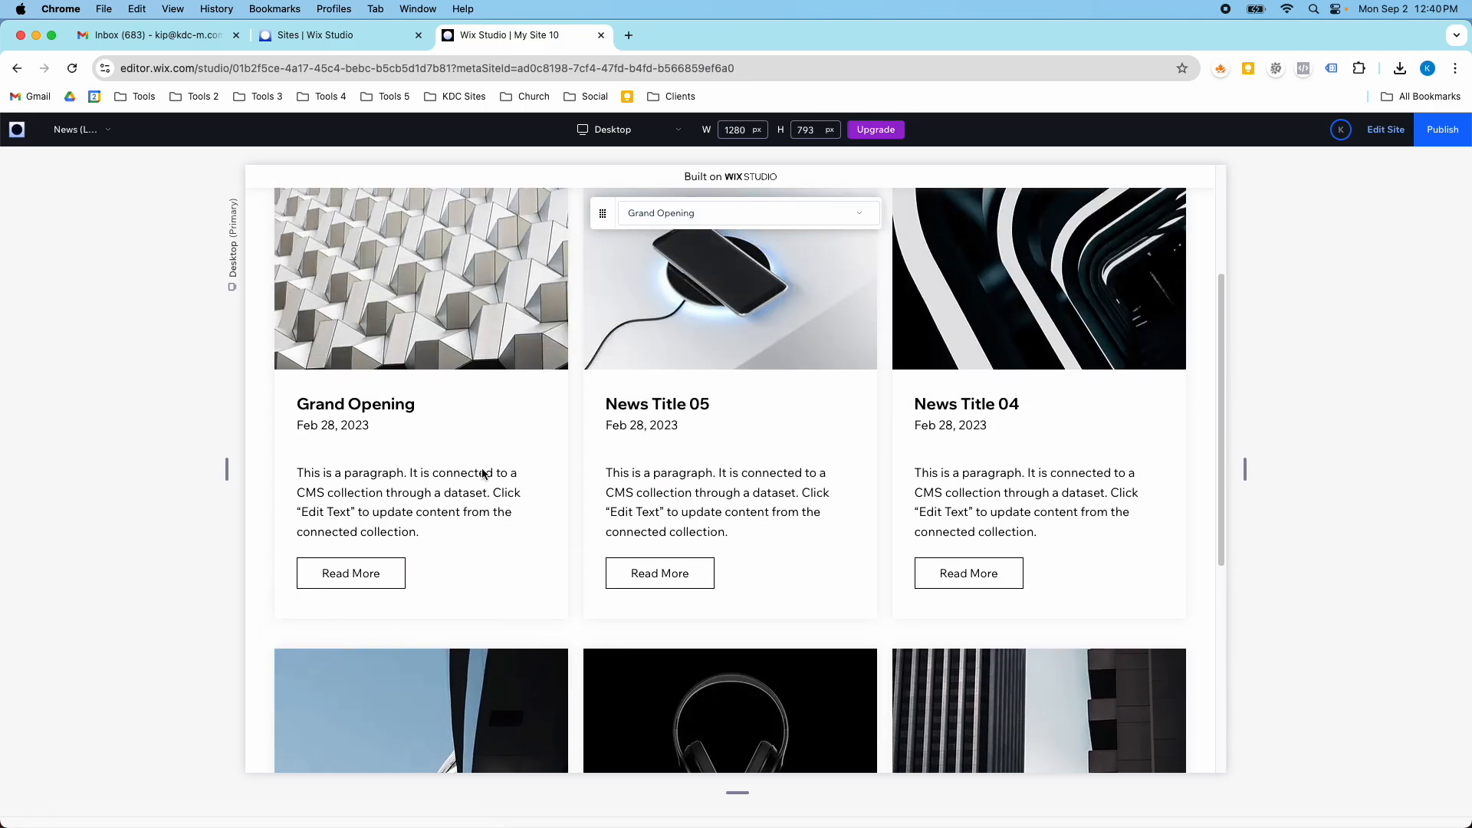
click(659, 695)
scroll(709, 683, down, 10)
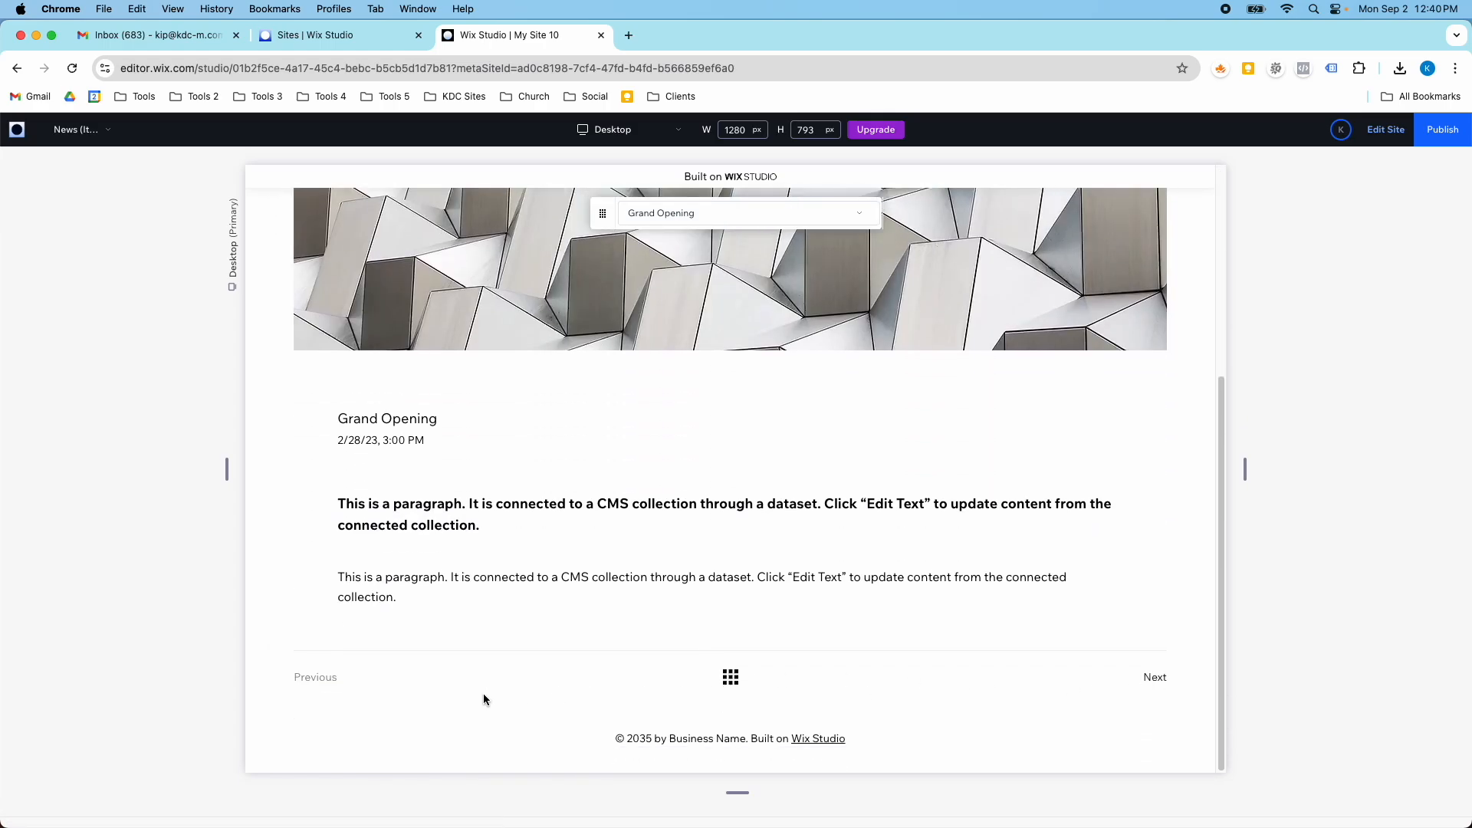
scroll(566, 644, up, 3)
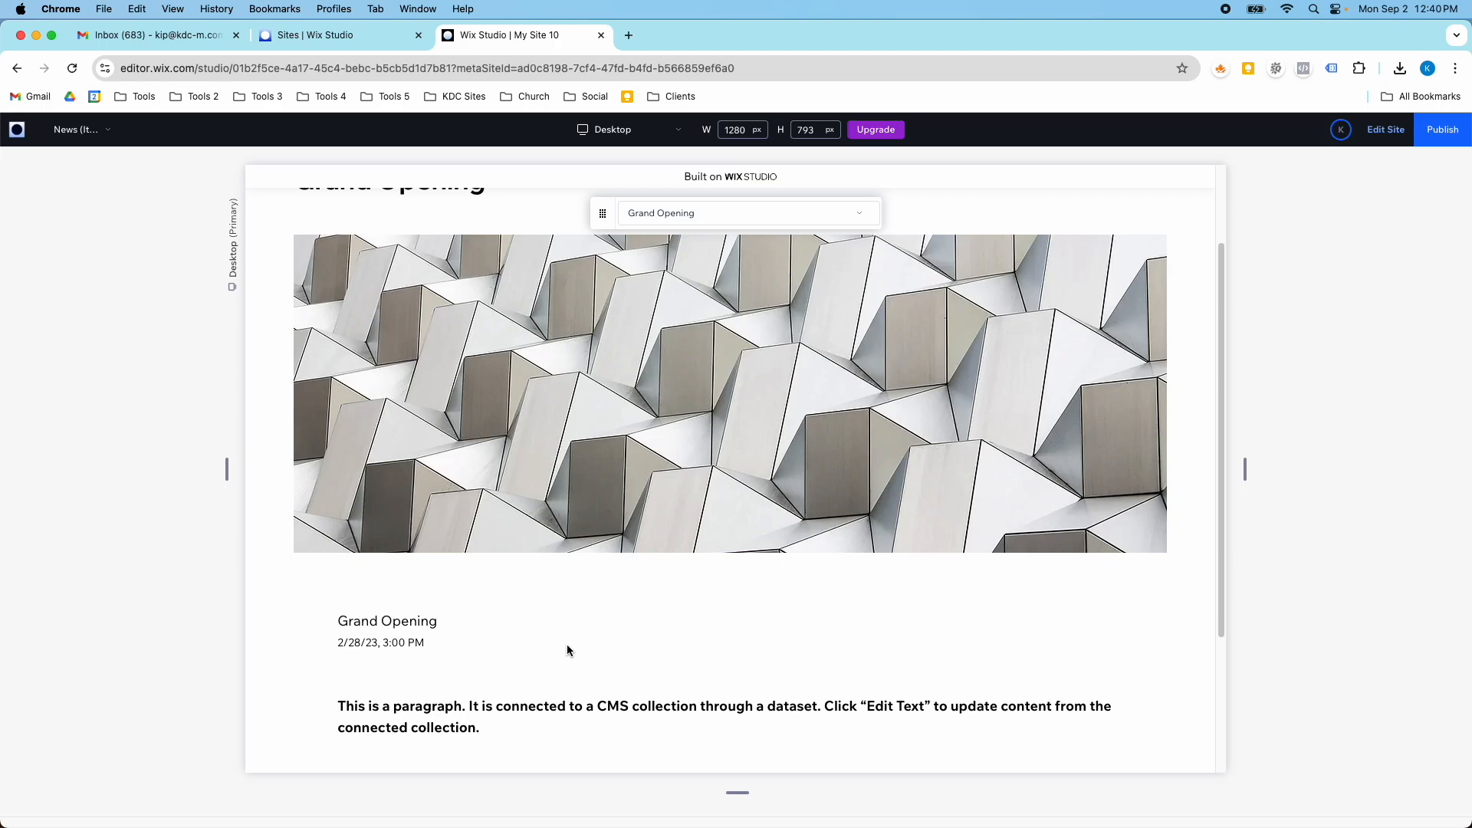
scroll(568, 644, up, 2)
scroll(568, 644, down, 5)
- Advance to the next news item, review its page and return to the news list
click(1154, 677)
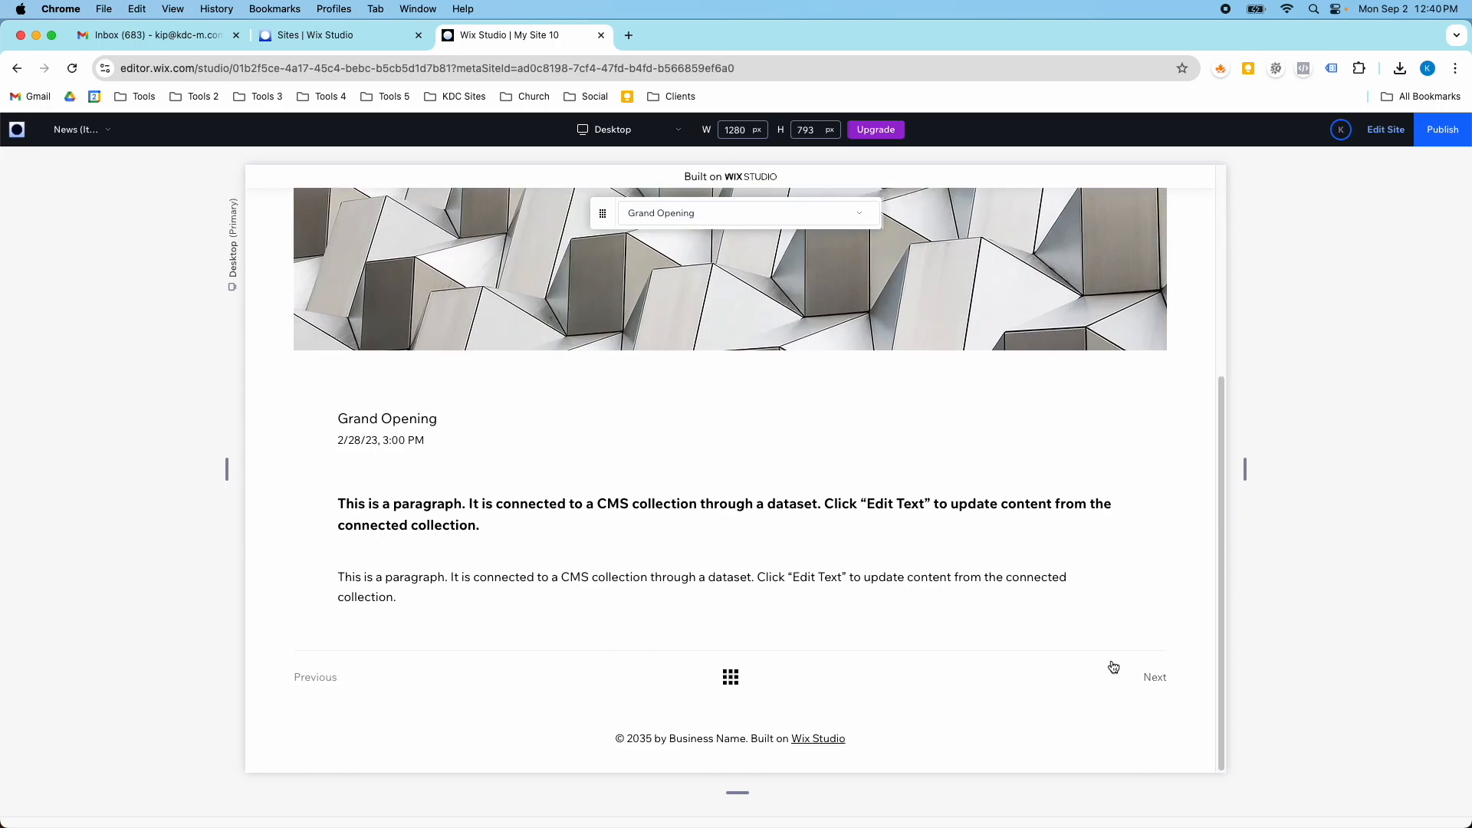
scroll(854, 559, down, 4)
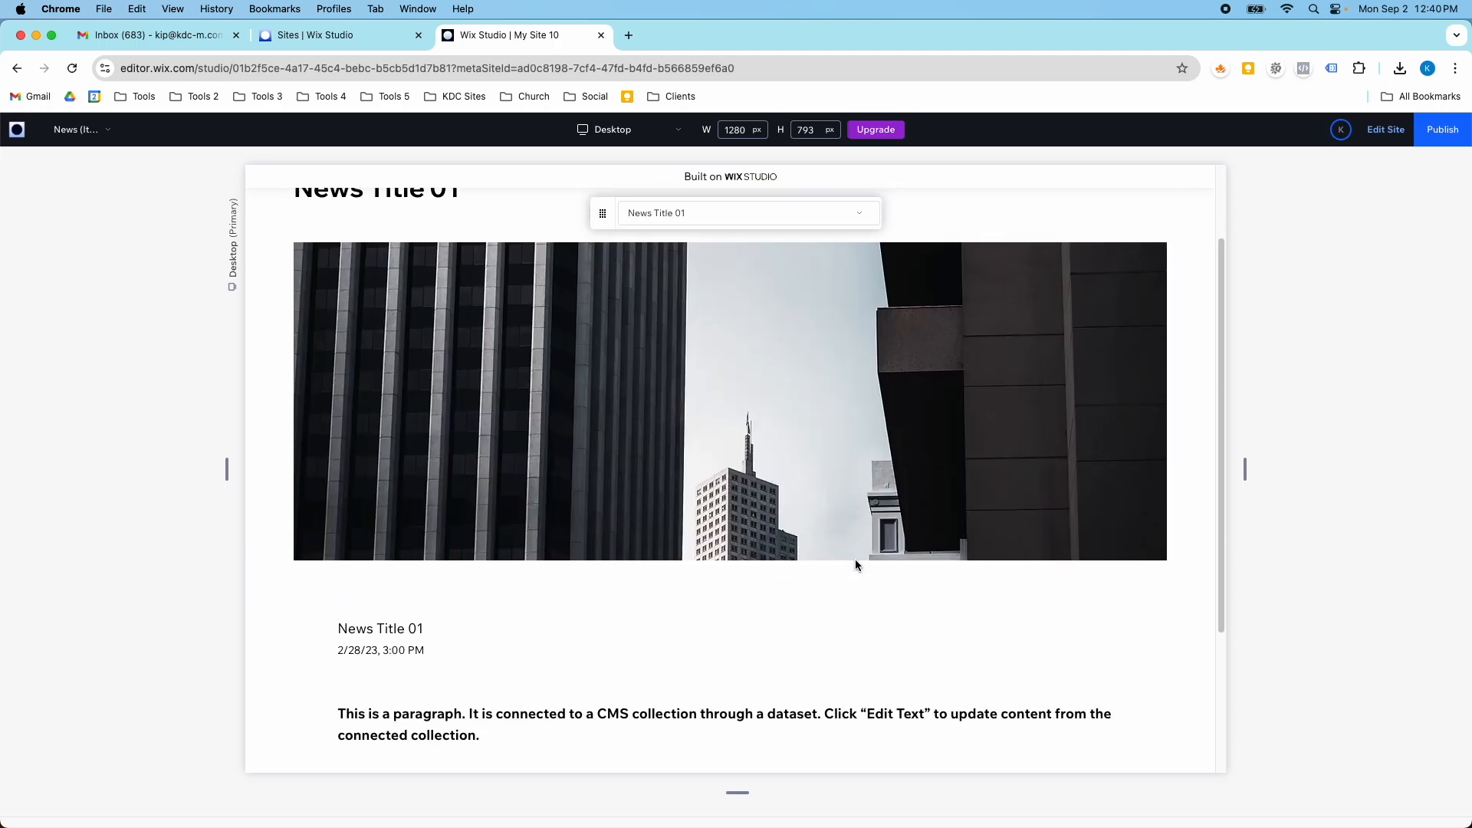
scroll(855, 565, down, 1)
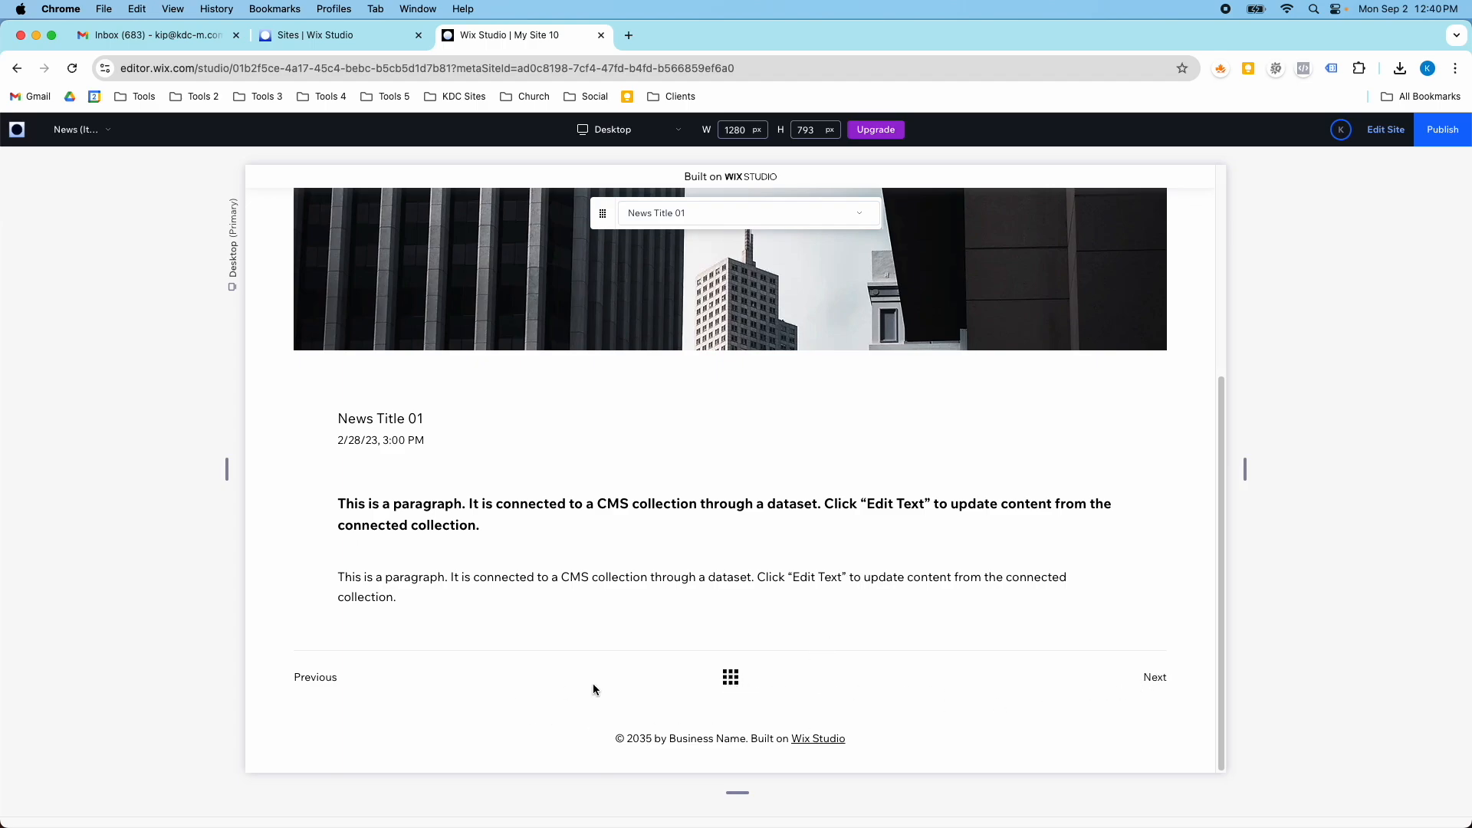
click(744, 674)
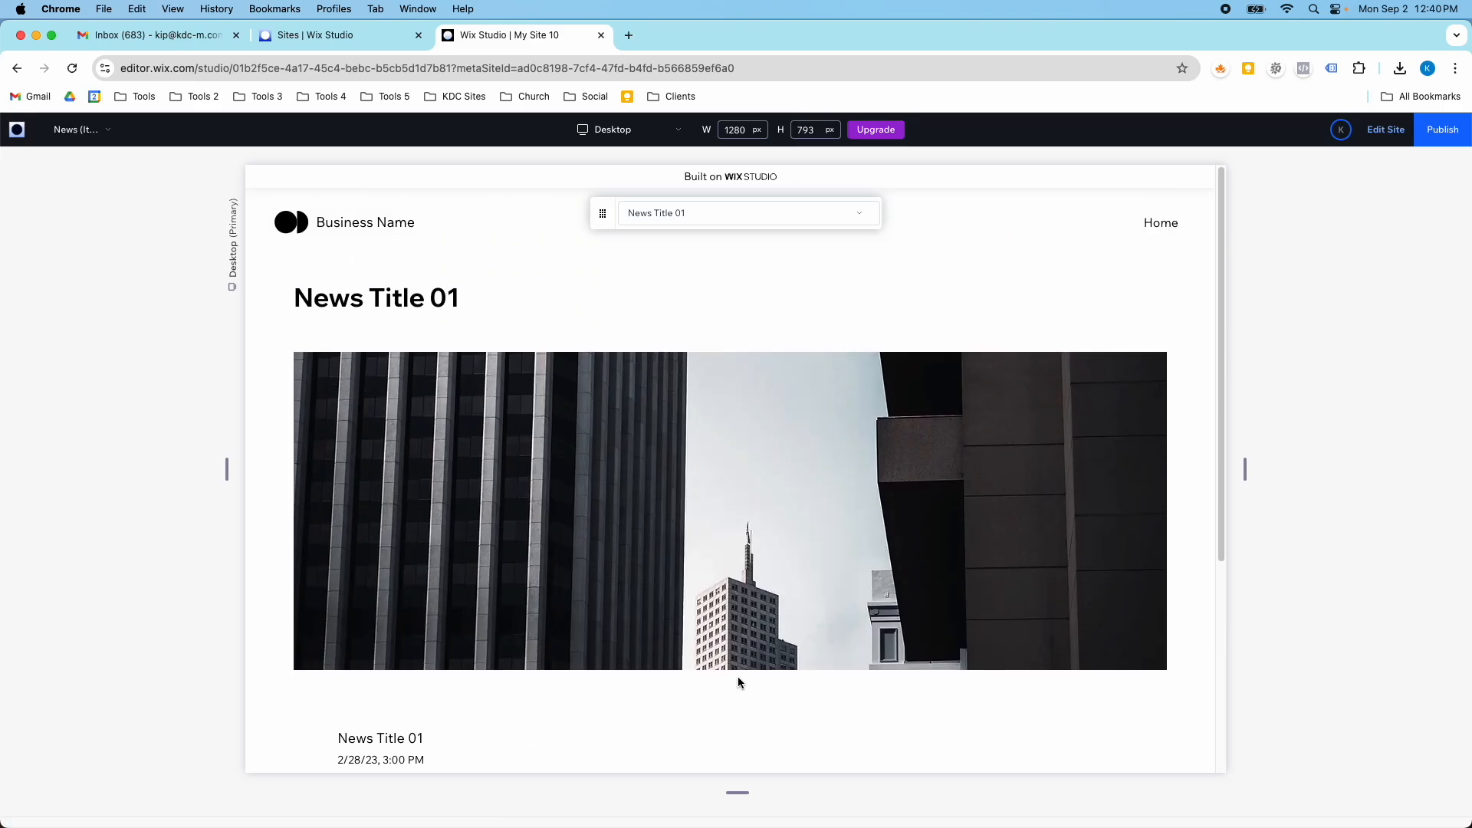
scroll(737, 679, down, 4)
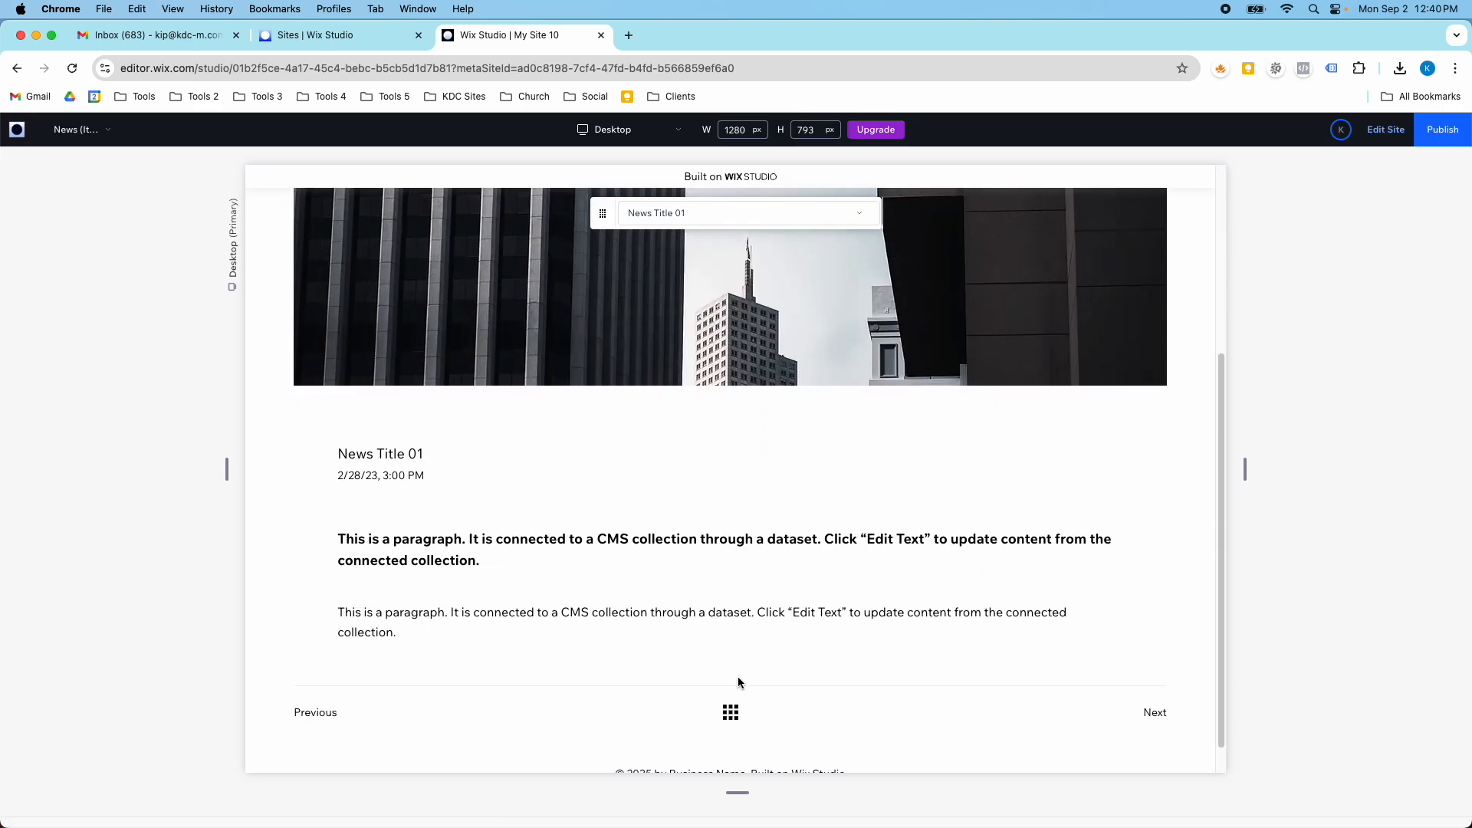
click(734, 708)
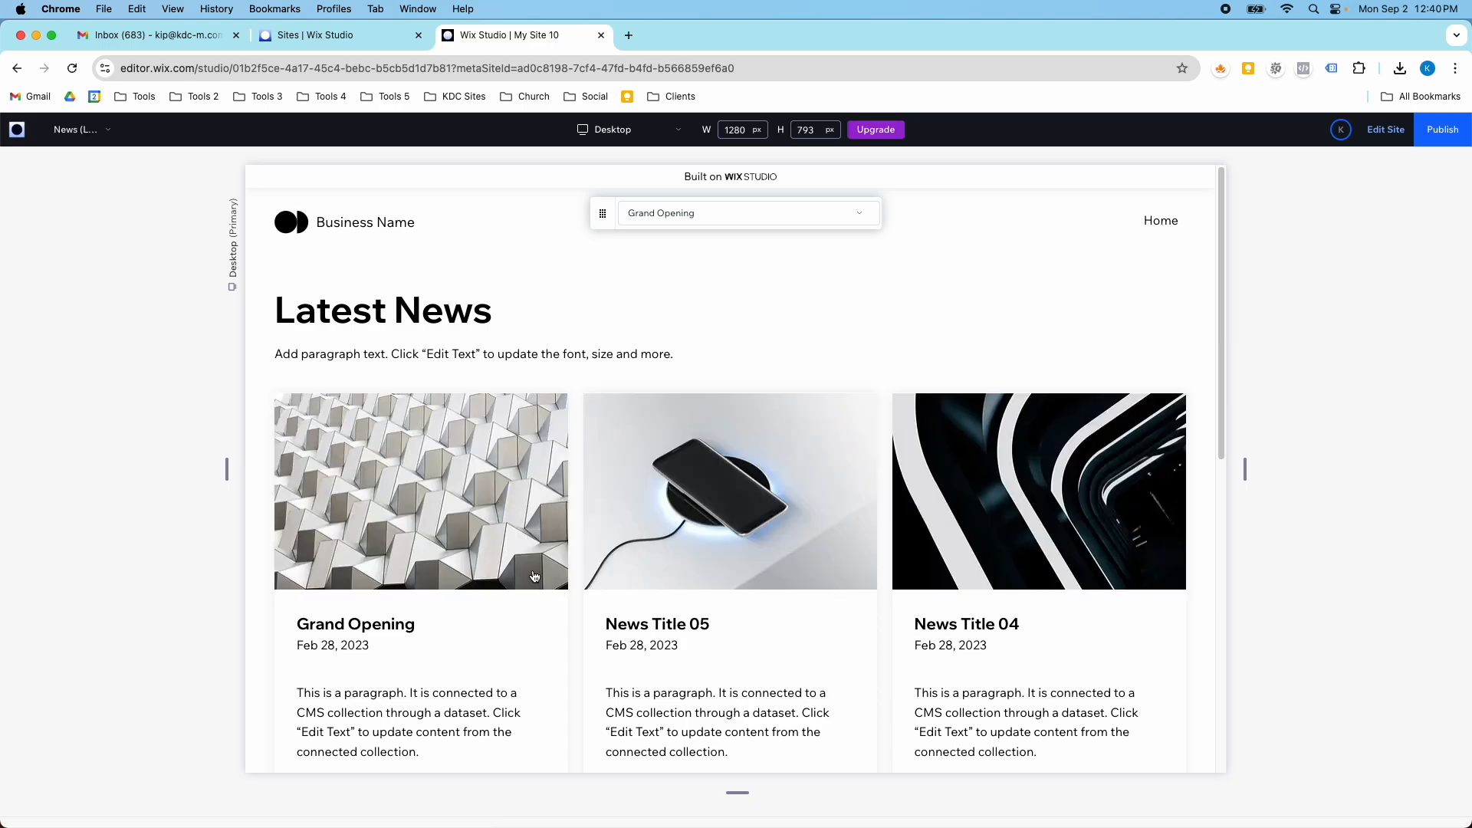
- Open the News Title 05 item from the news list, review its page and return to the list
scroll(494, 537, down, 3)
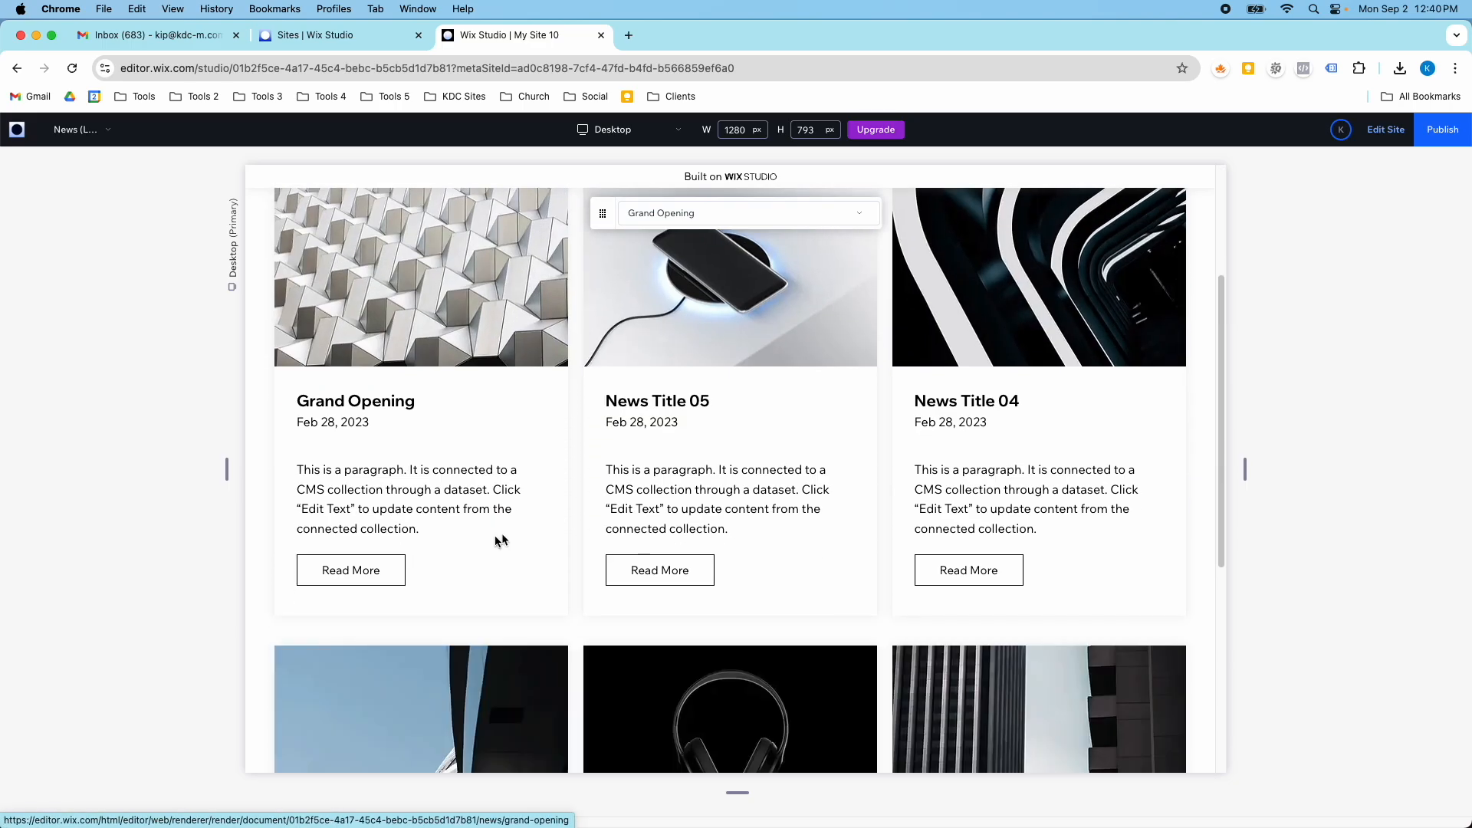
click(822, 320)
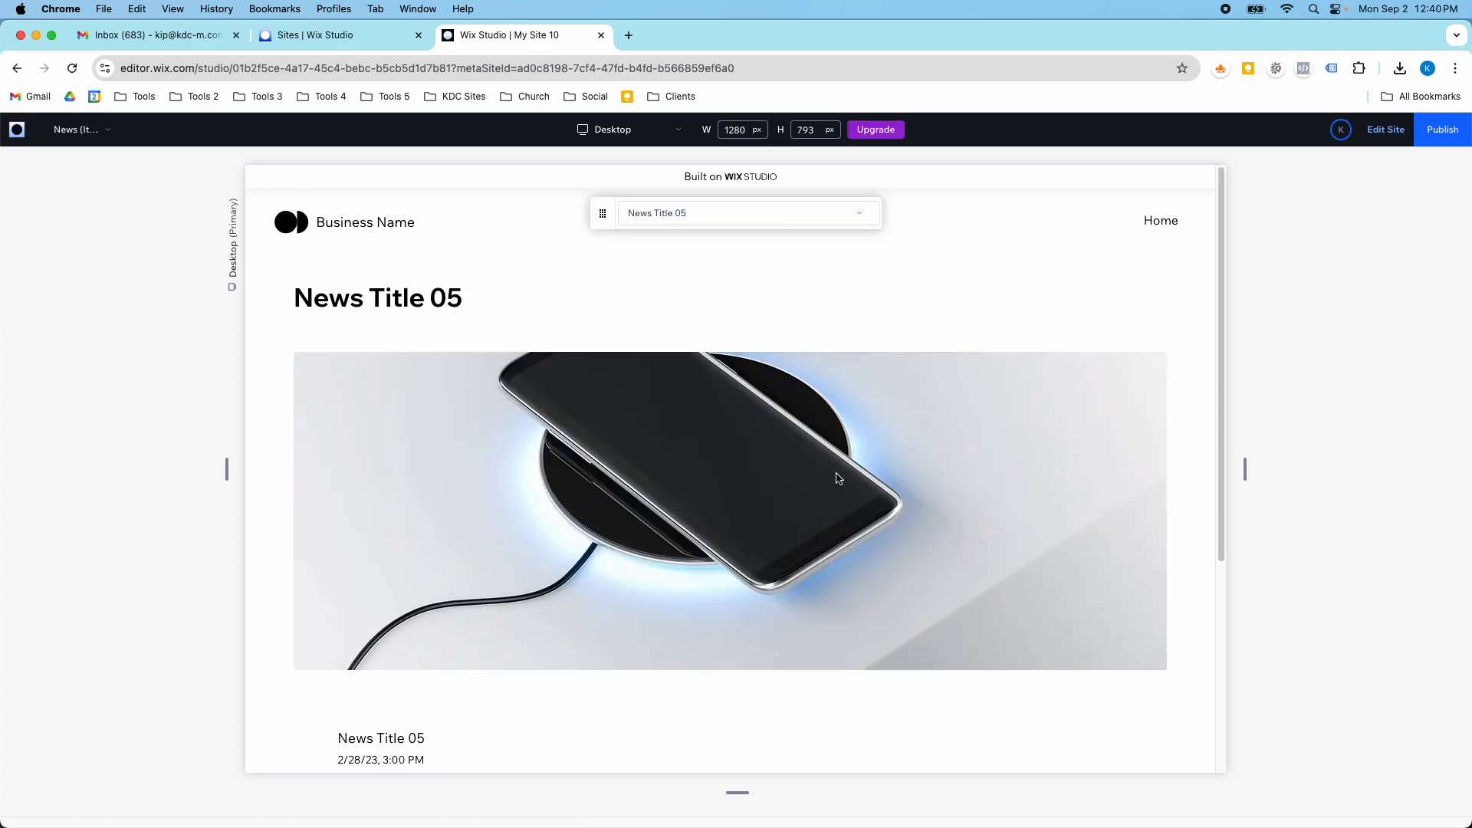
scroll(837, 479, down, 4)
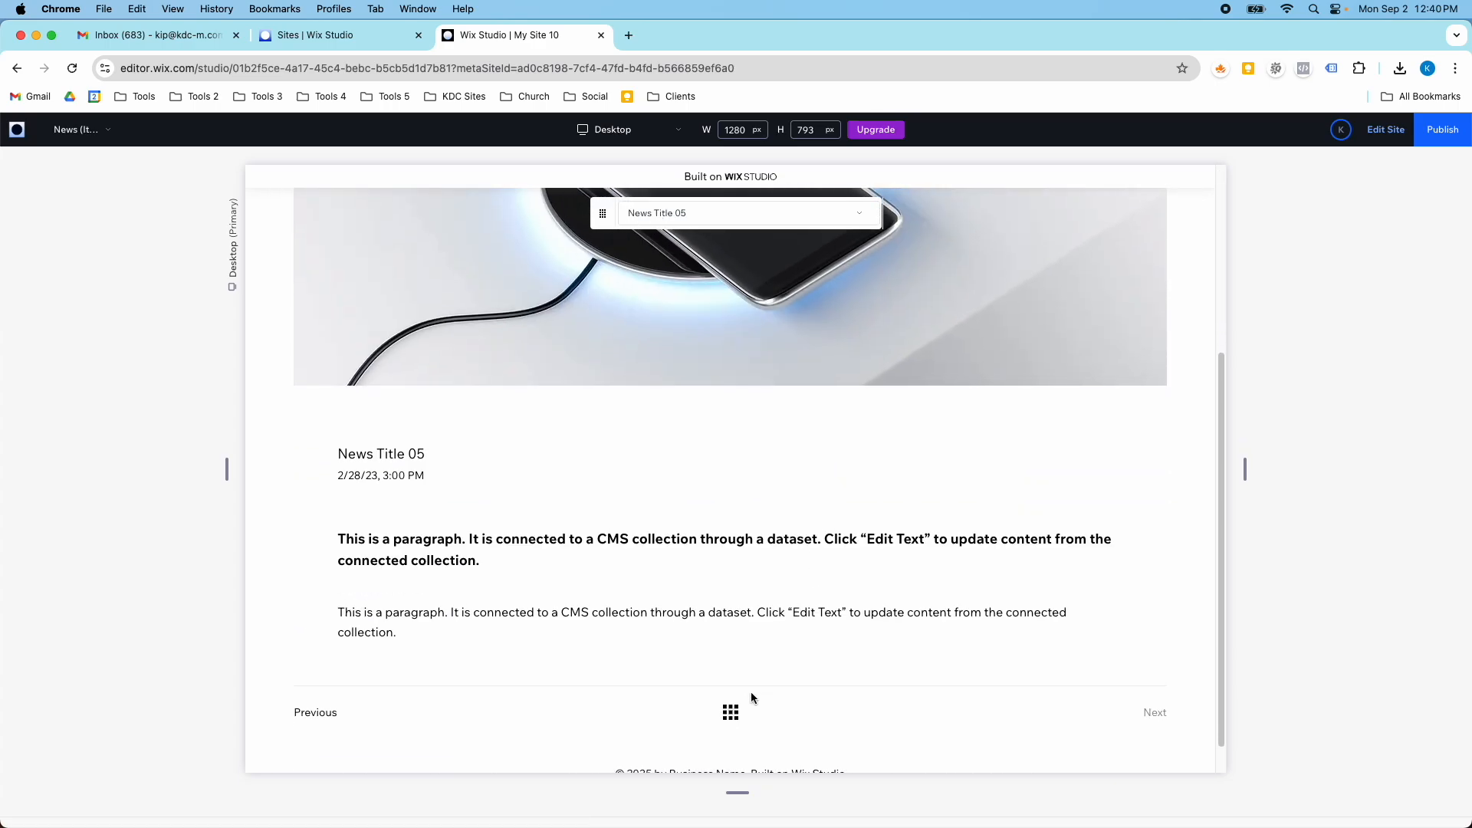
click(732, 713)
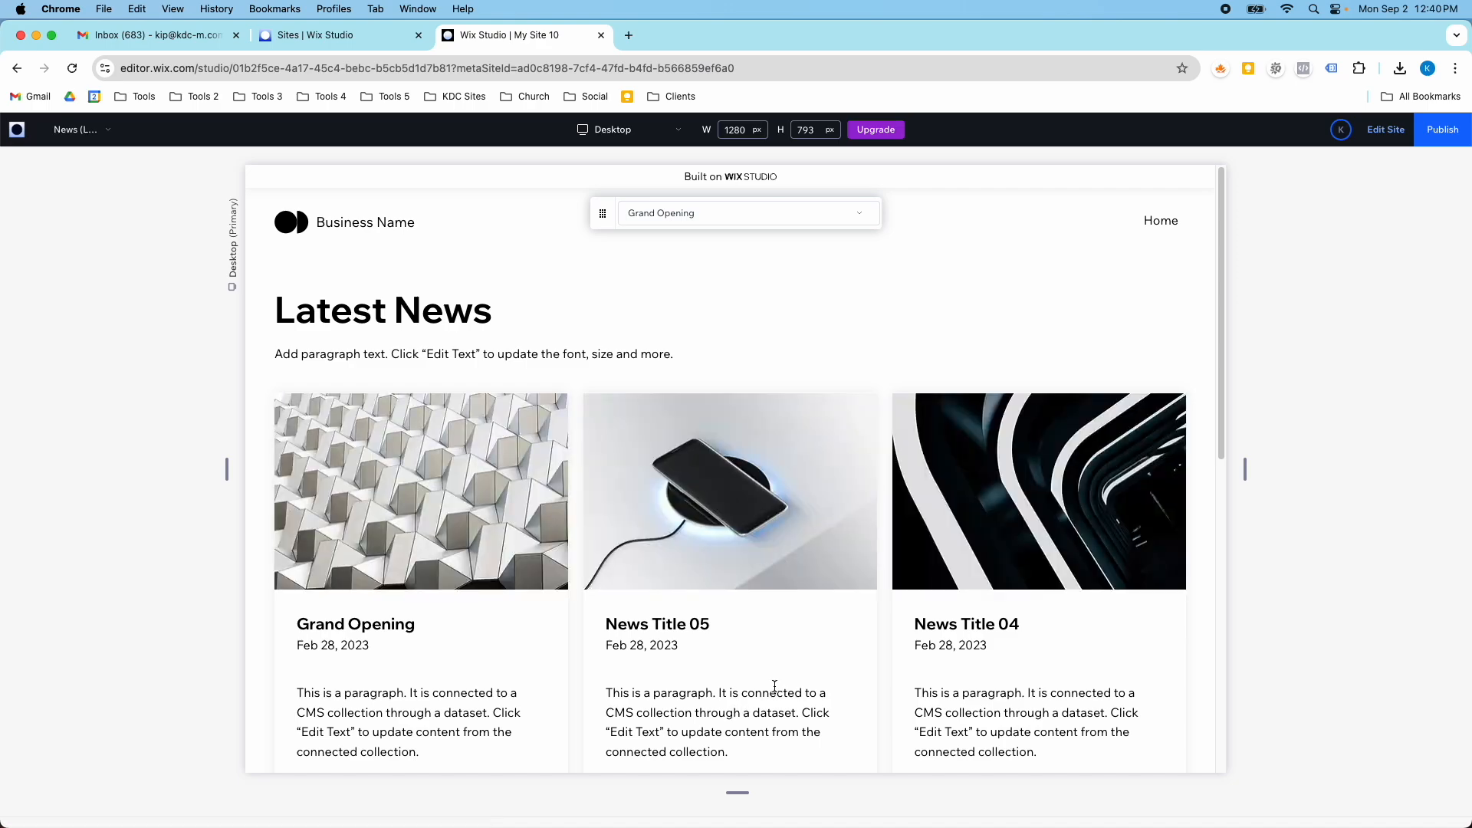
- Leave the preview, show the site's pages and review the News (List) page in the editor
click(1398, 133)
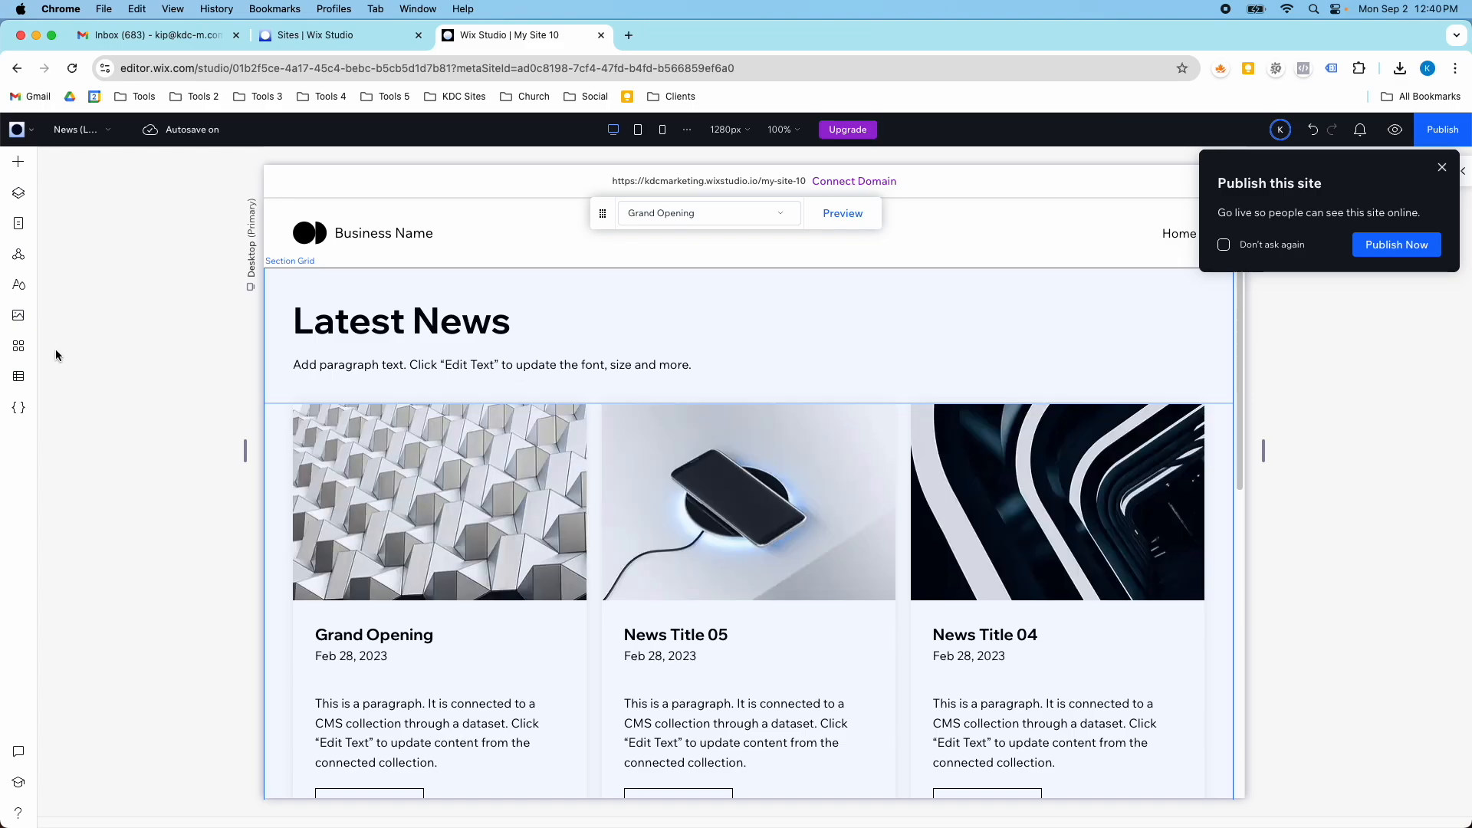
click(18, 224)
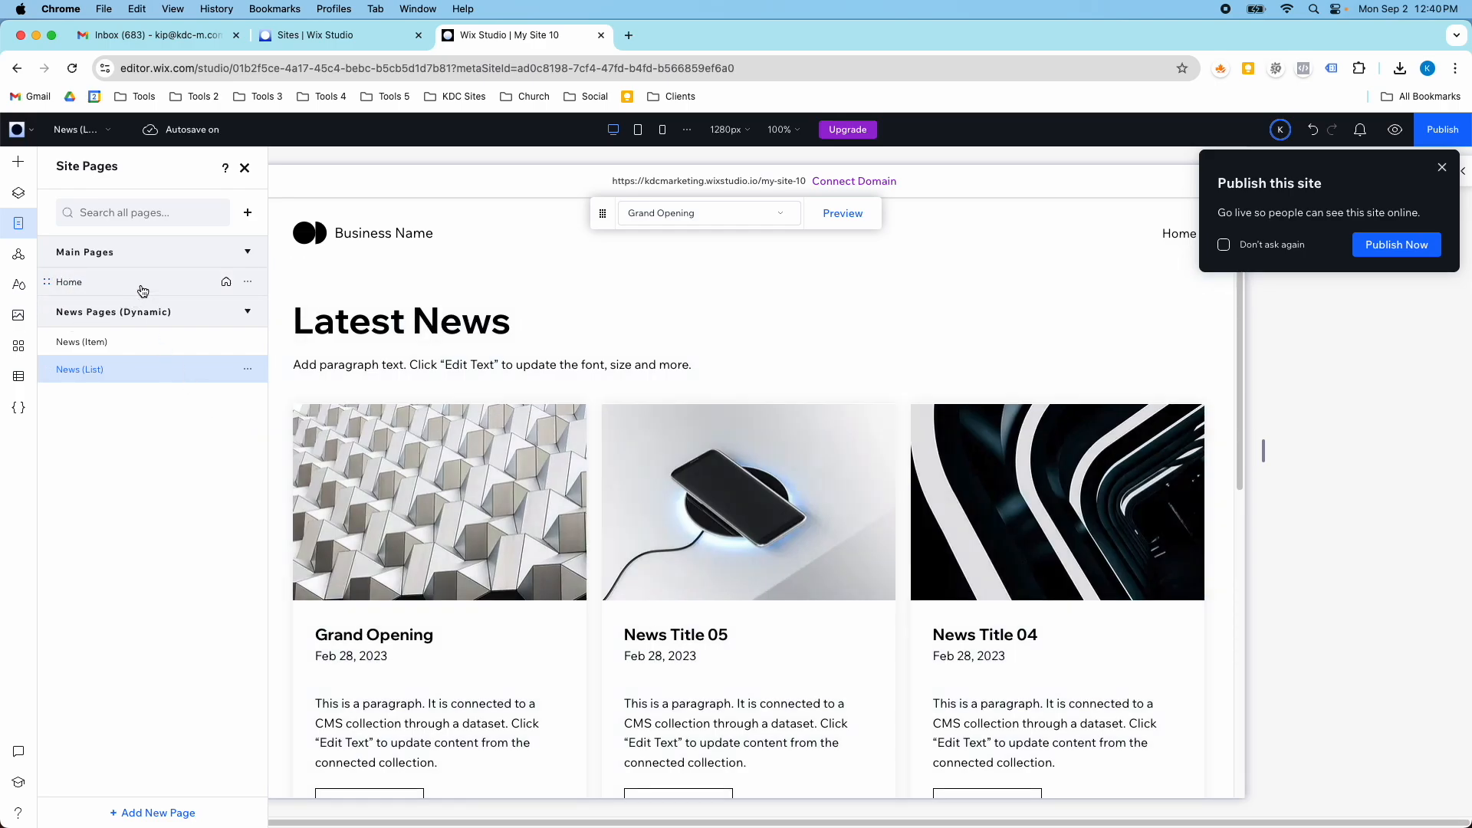
scroll(846, 531, down, 8)
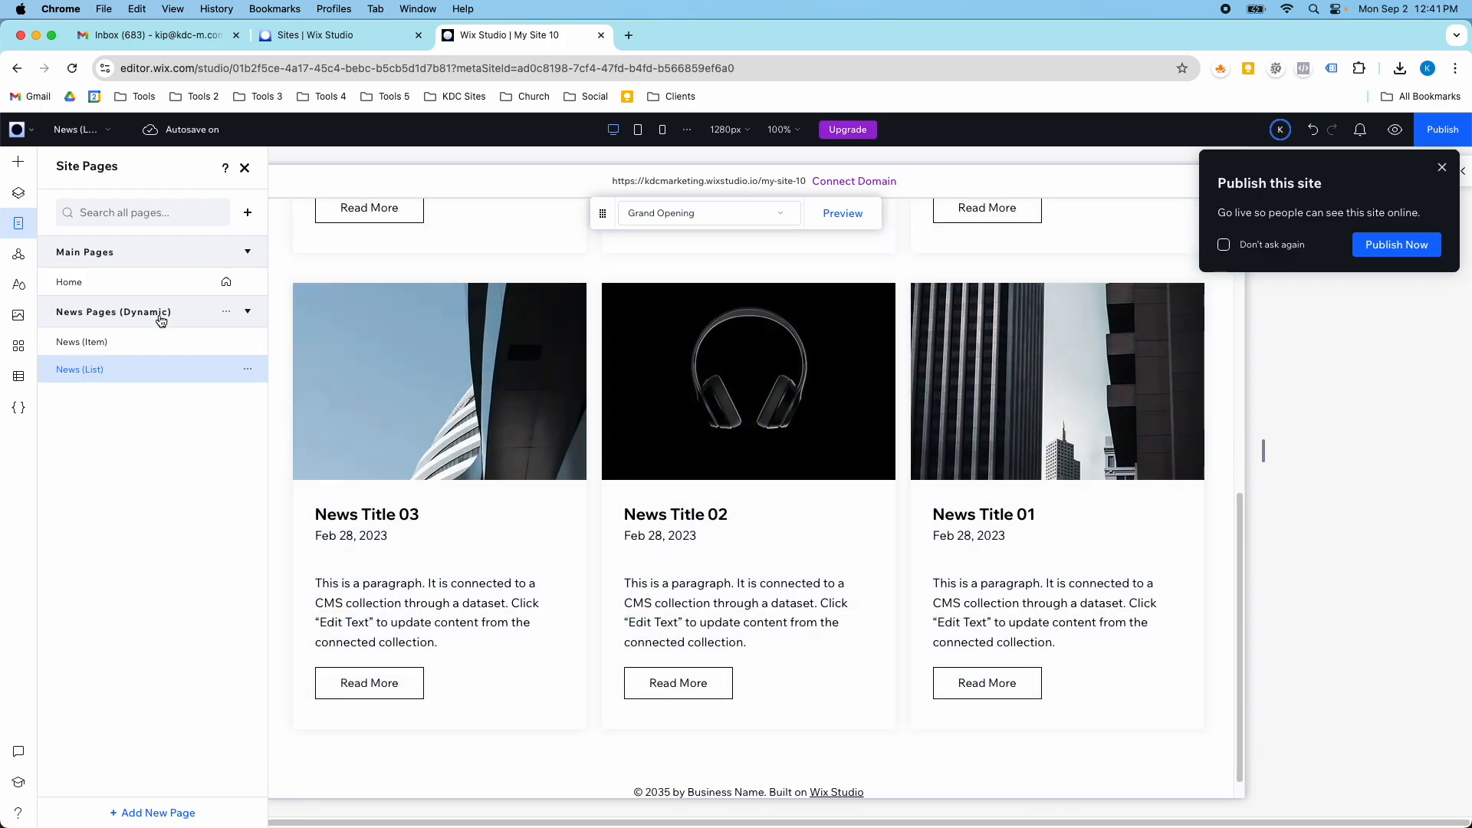
scroll(529, 524, up, 1)
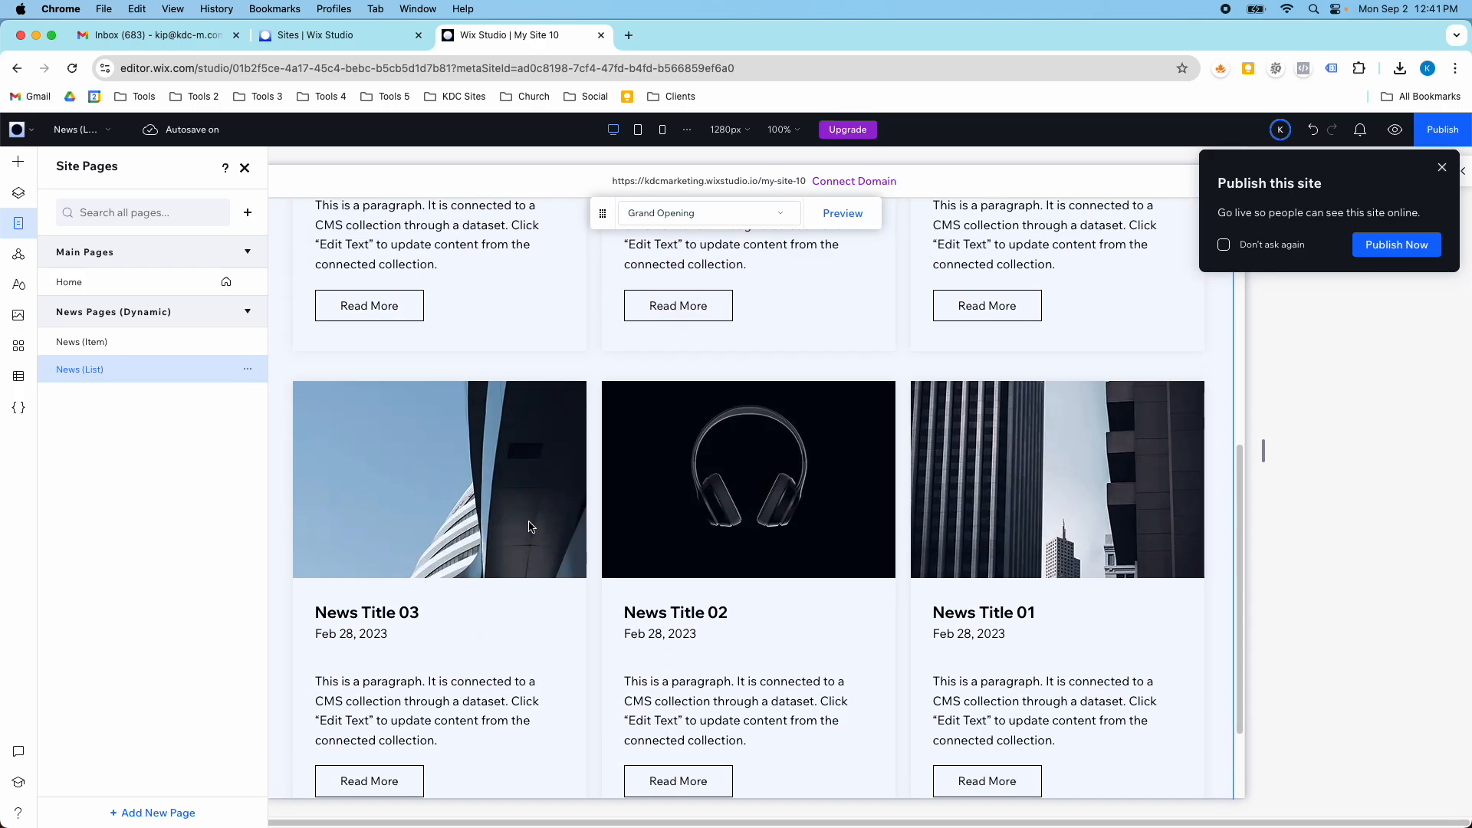
scroll(529, 526, up, 3)
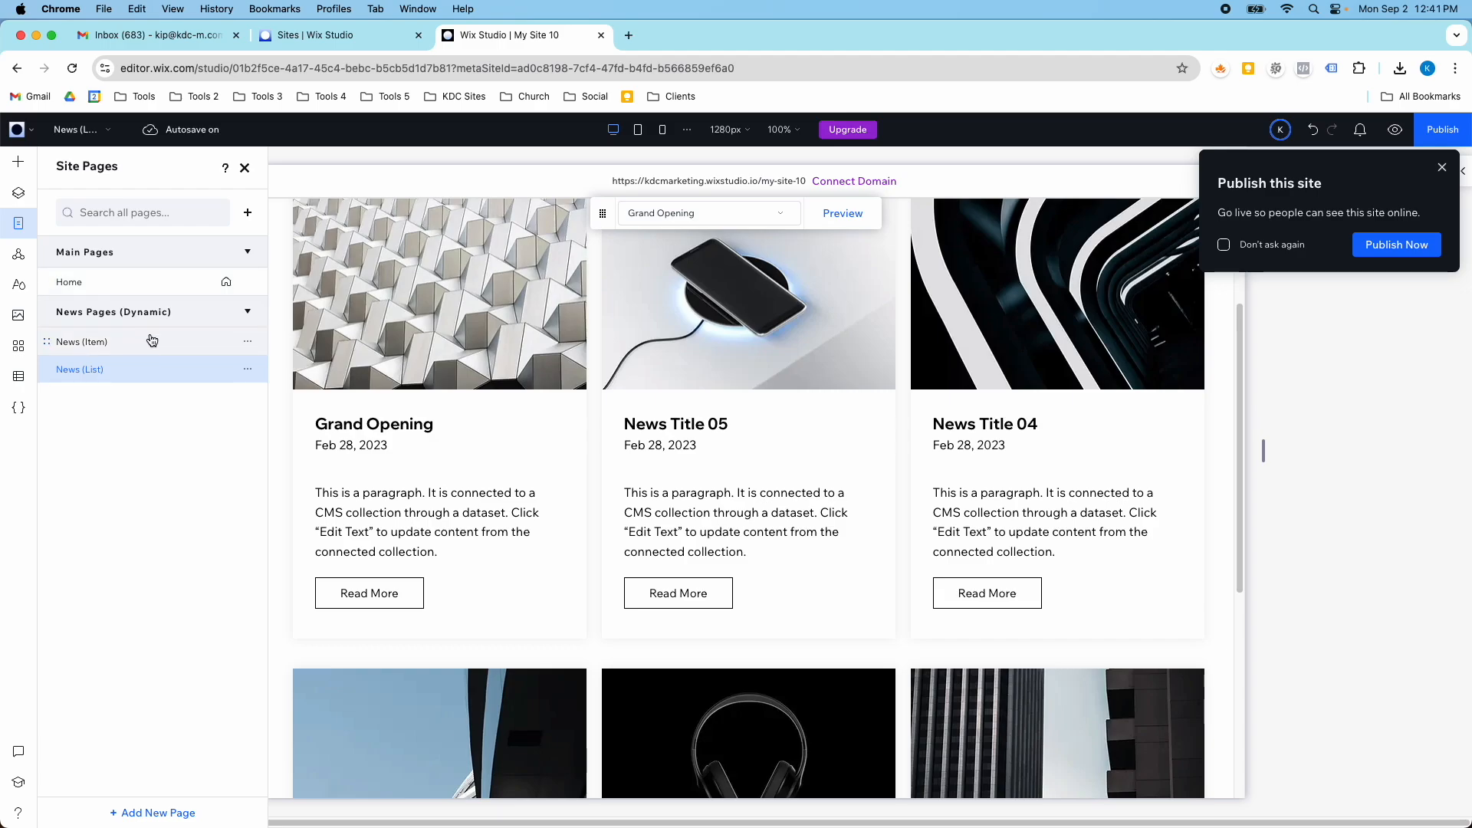
- Open the News collection in the CMS and add a new item titled News Title 06
click(18, 376)
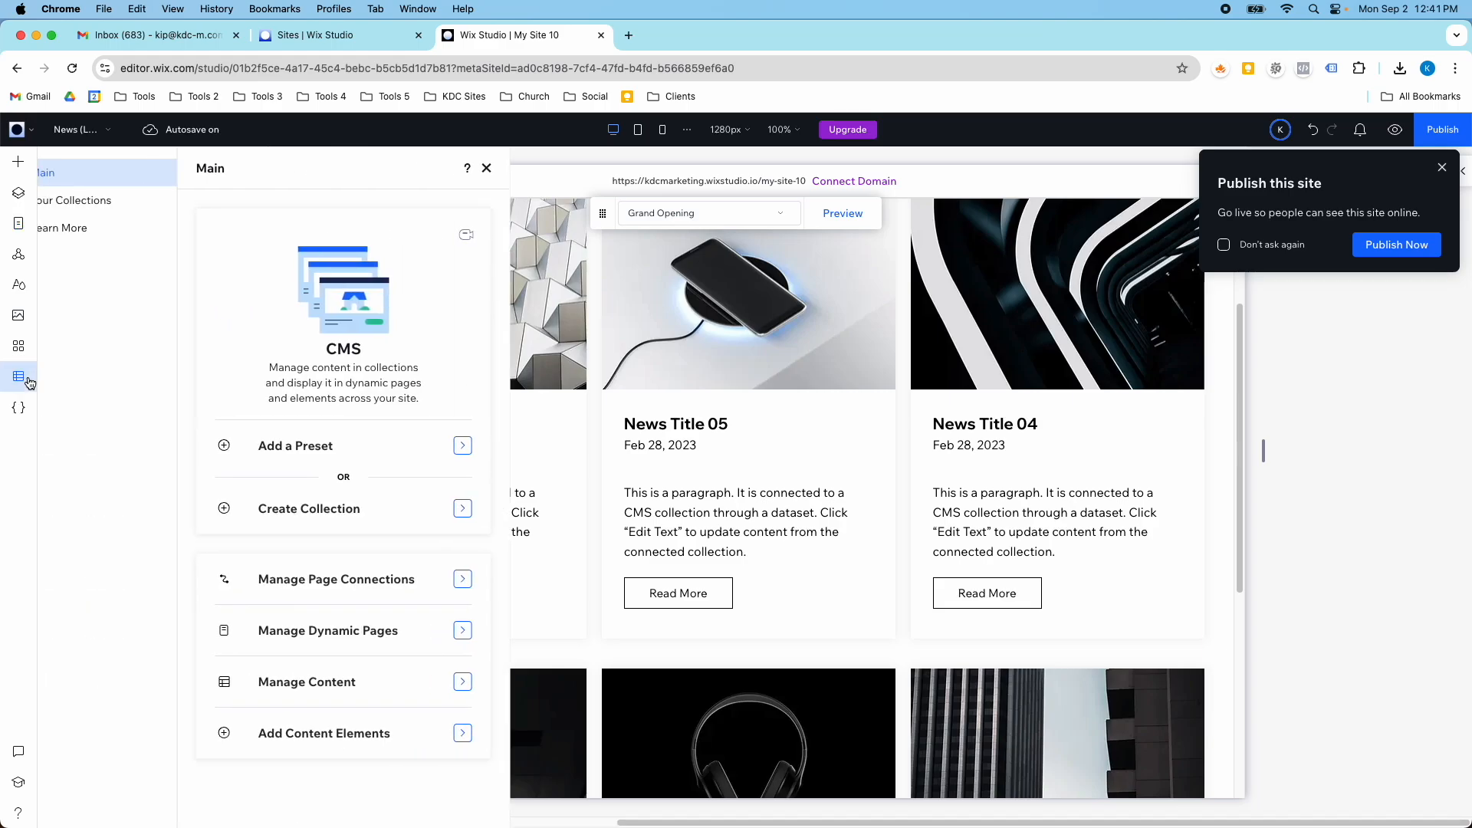
click(119, 200)
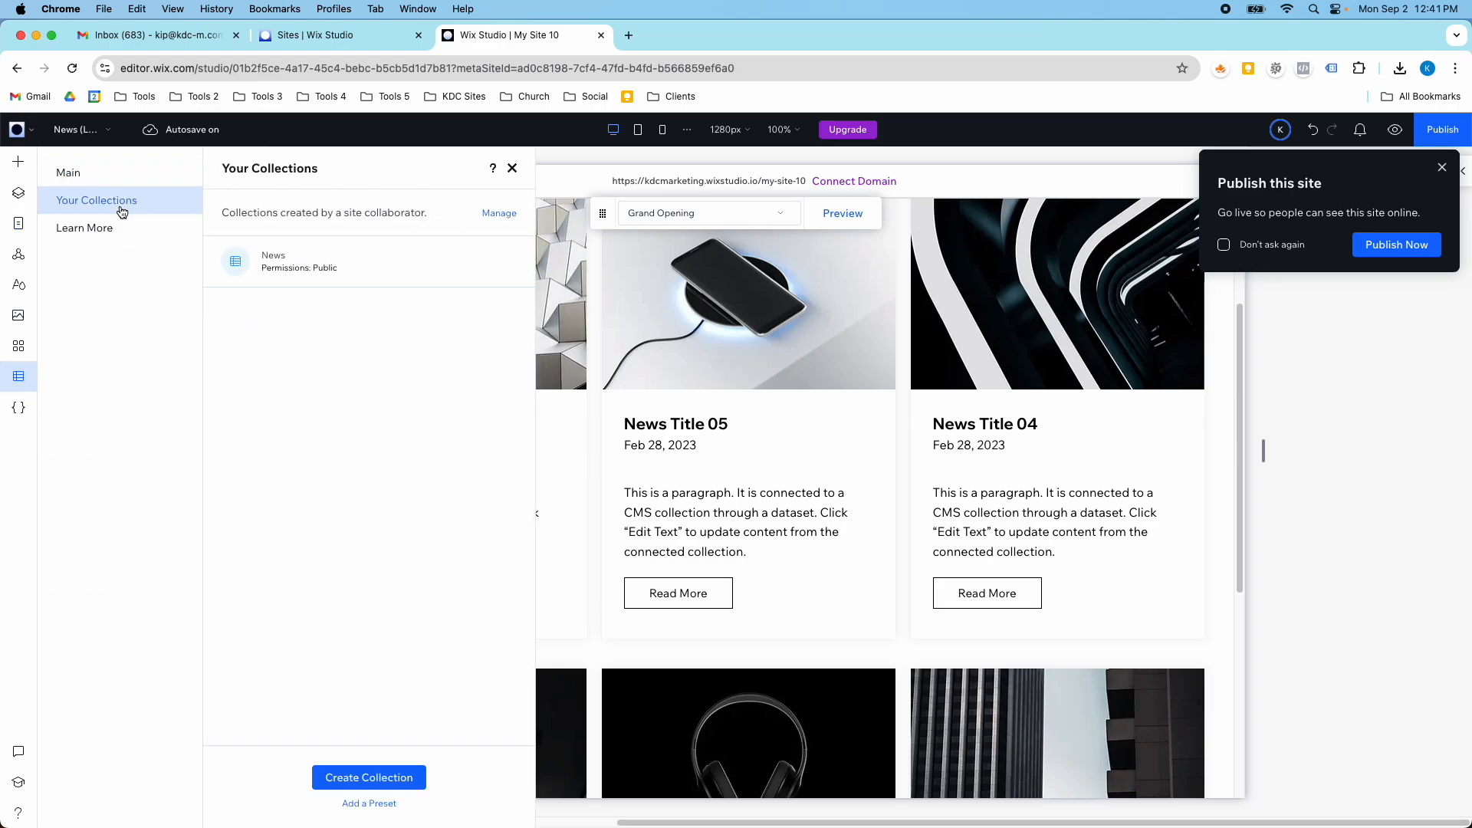
click(305, 272)
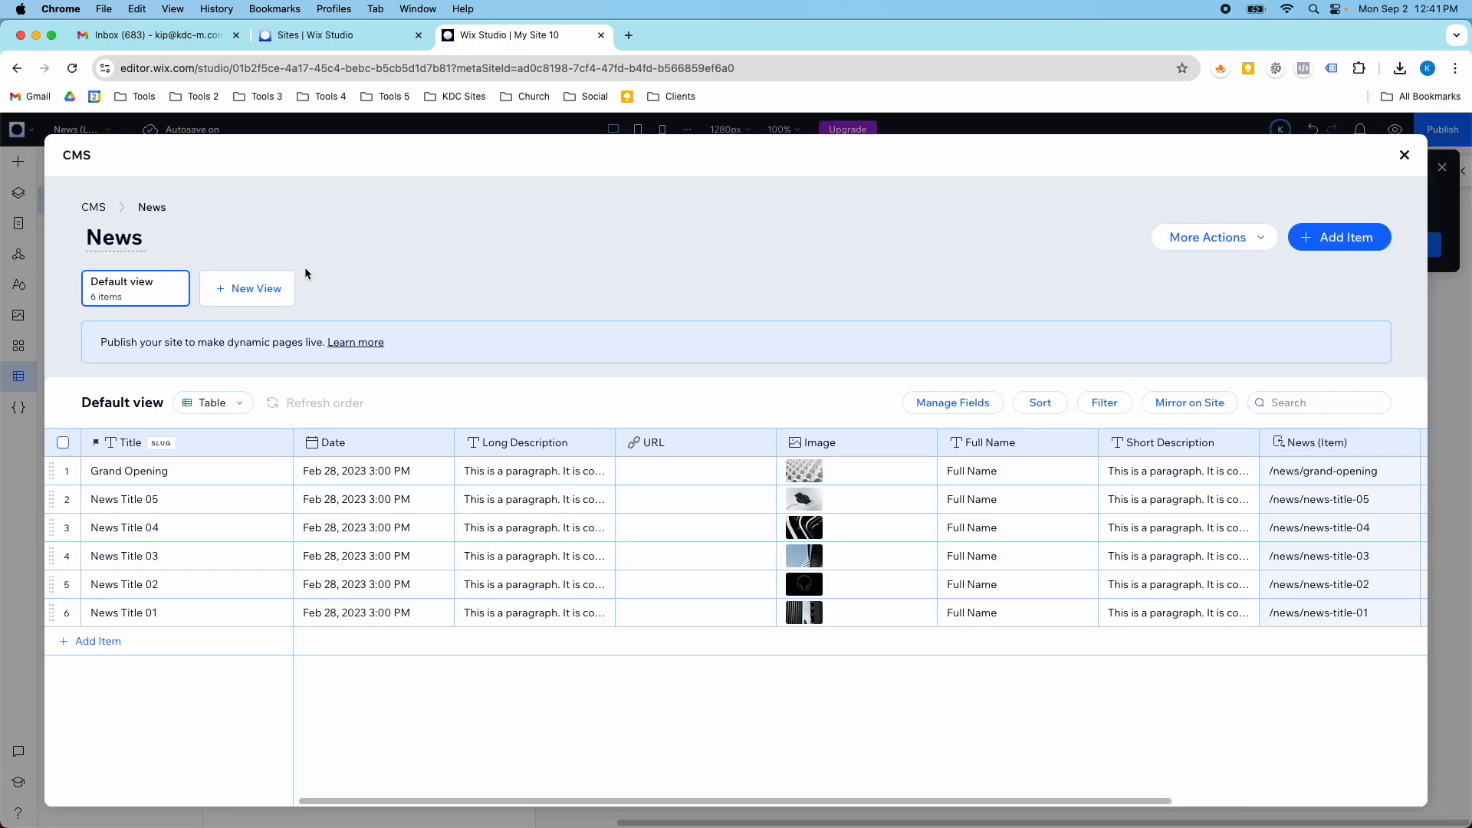
click(88, 640)
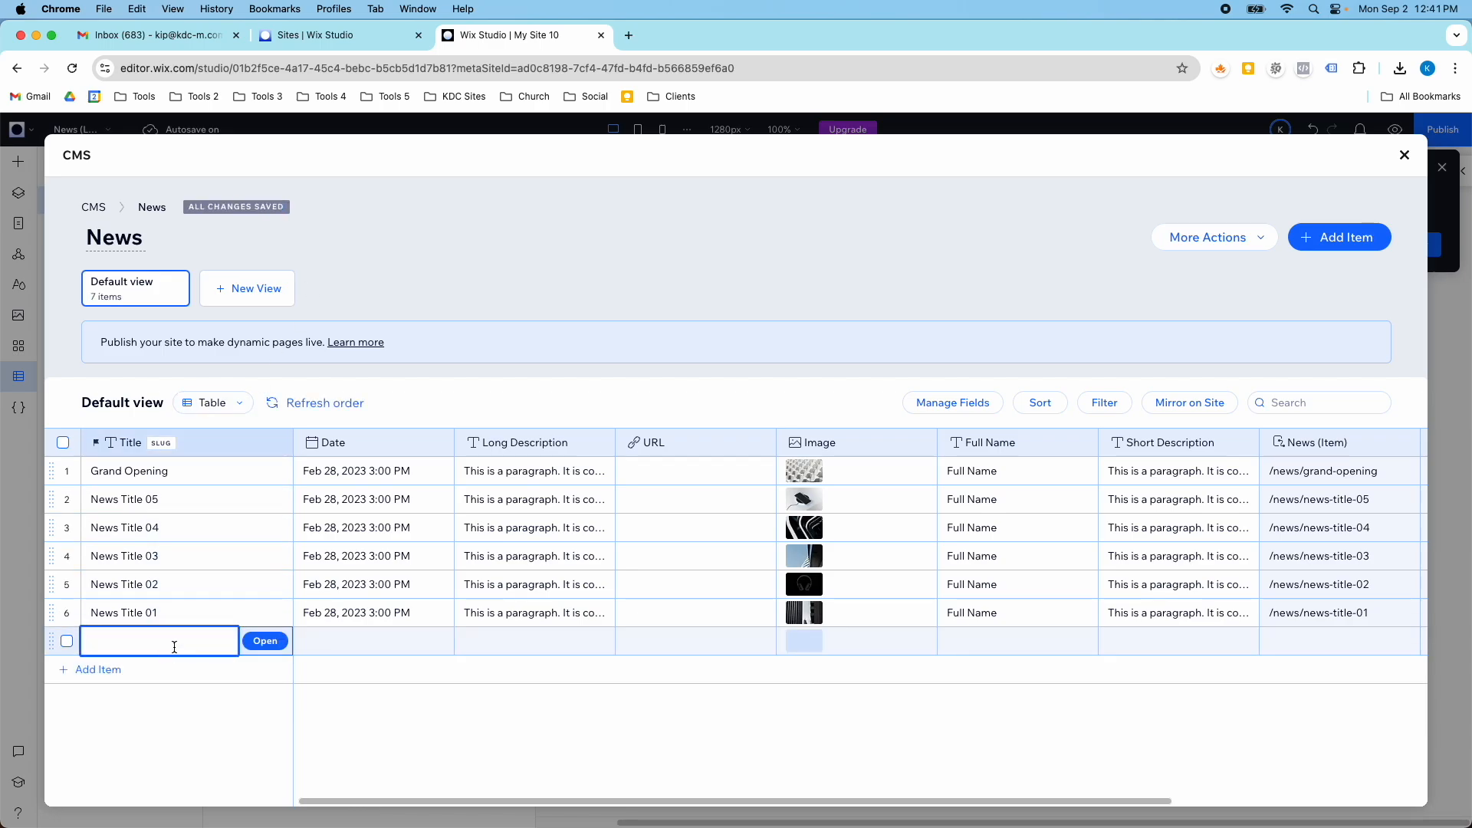
text(News Title 06)
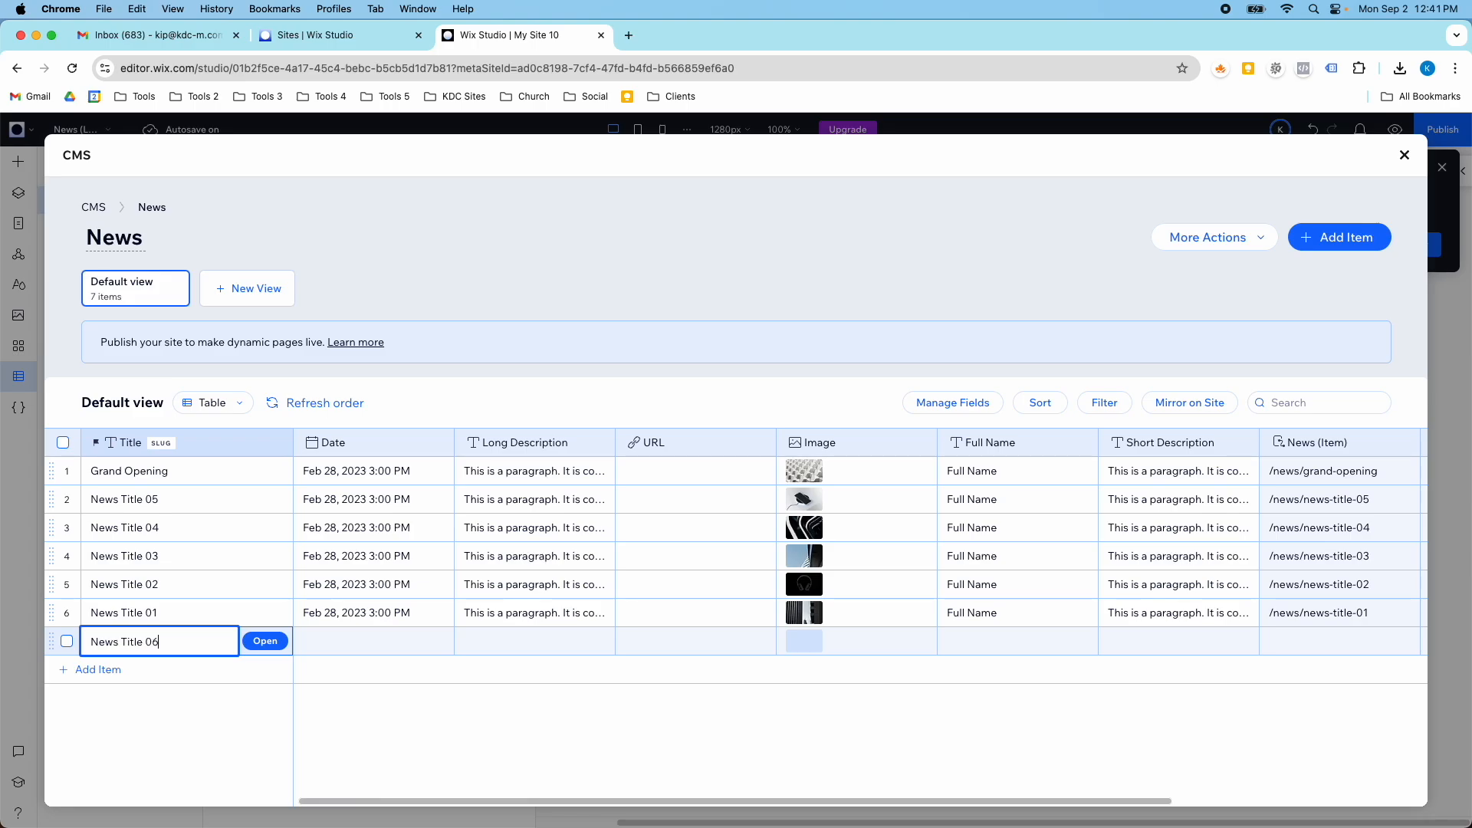
key(Tab)
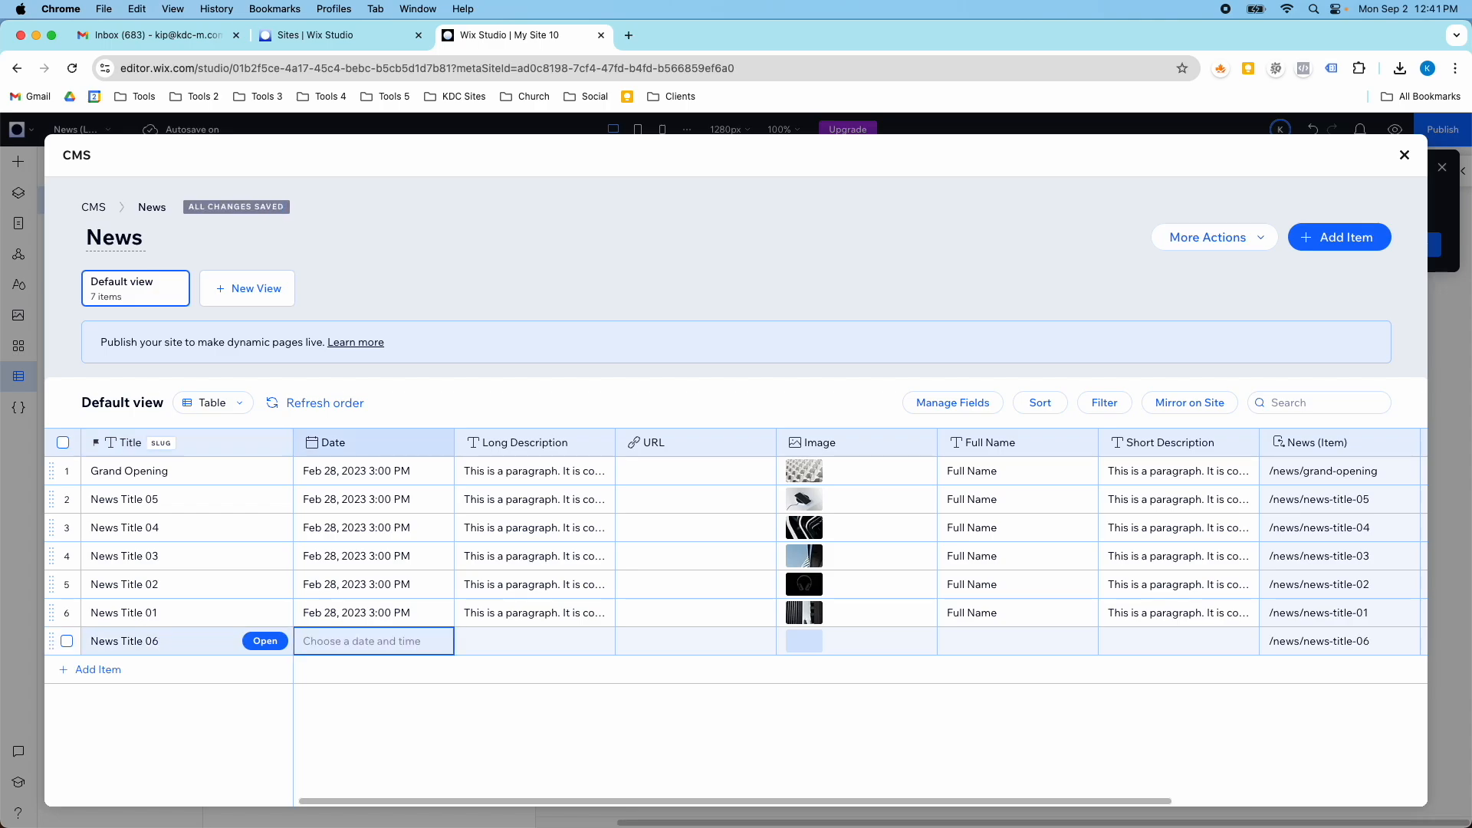
- Copy the date of the News Title 01 item into the Date field of News Title 06
double_click(427, 601)
key(cmd+c)
click(378, 641)
key(cmd+v)
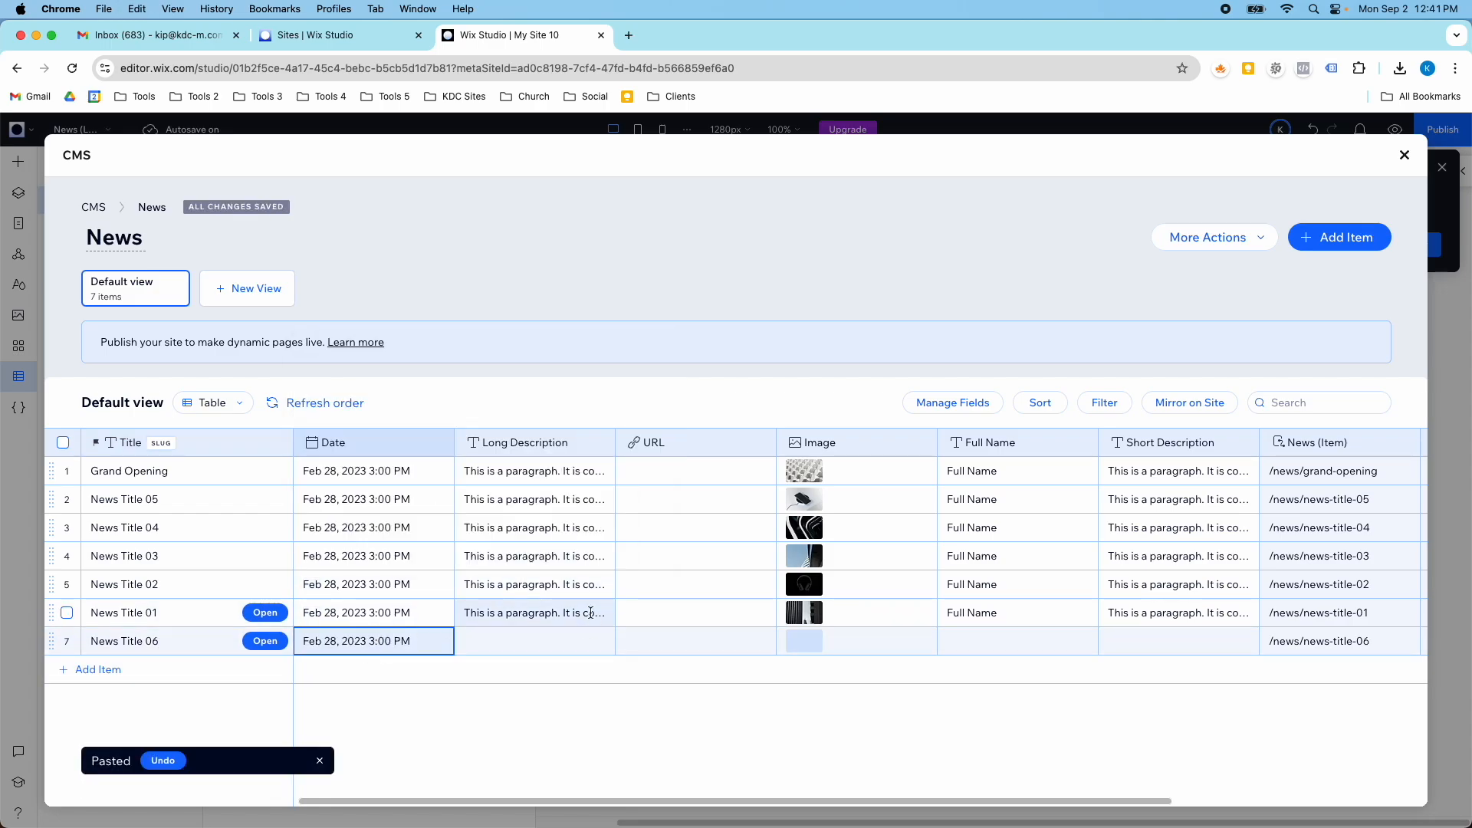
- Copy the Long Description text of News Title 01 into the Long Description field of News Title 06
double_click(590, 613)
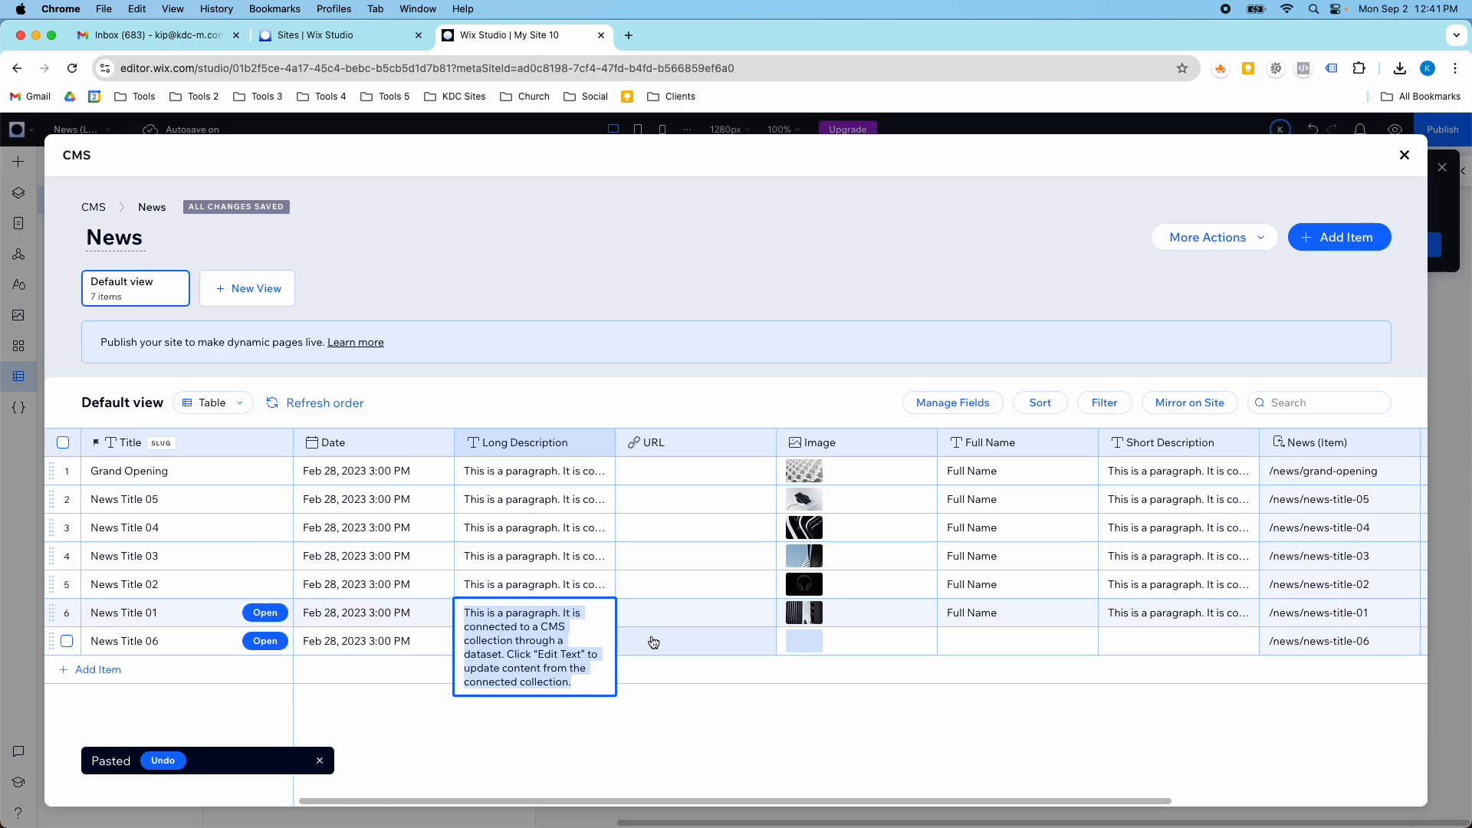
click(598, 643)
key(cmd+v)
- Search Media from Wix for "building" and add the high-rise photo against a blue sky as the News Title 06 image
click(802, 641)
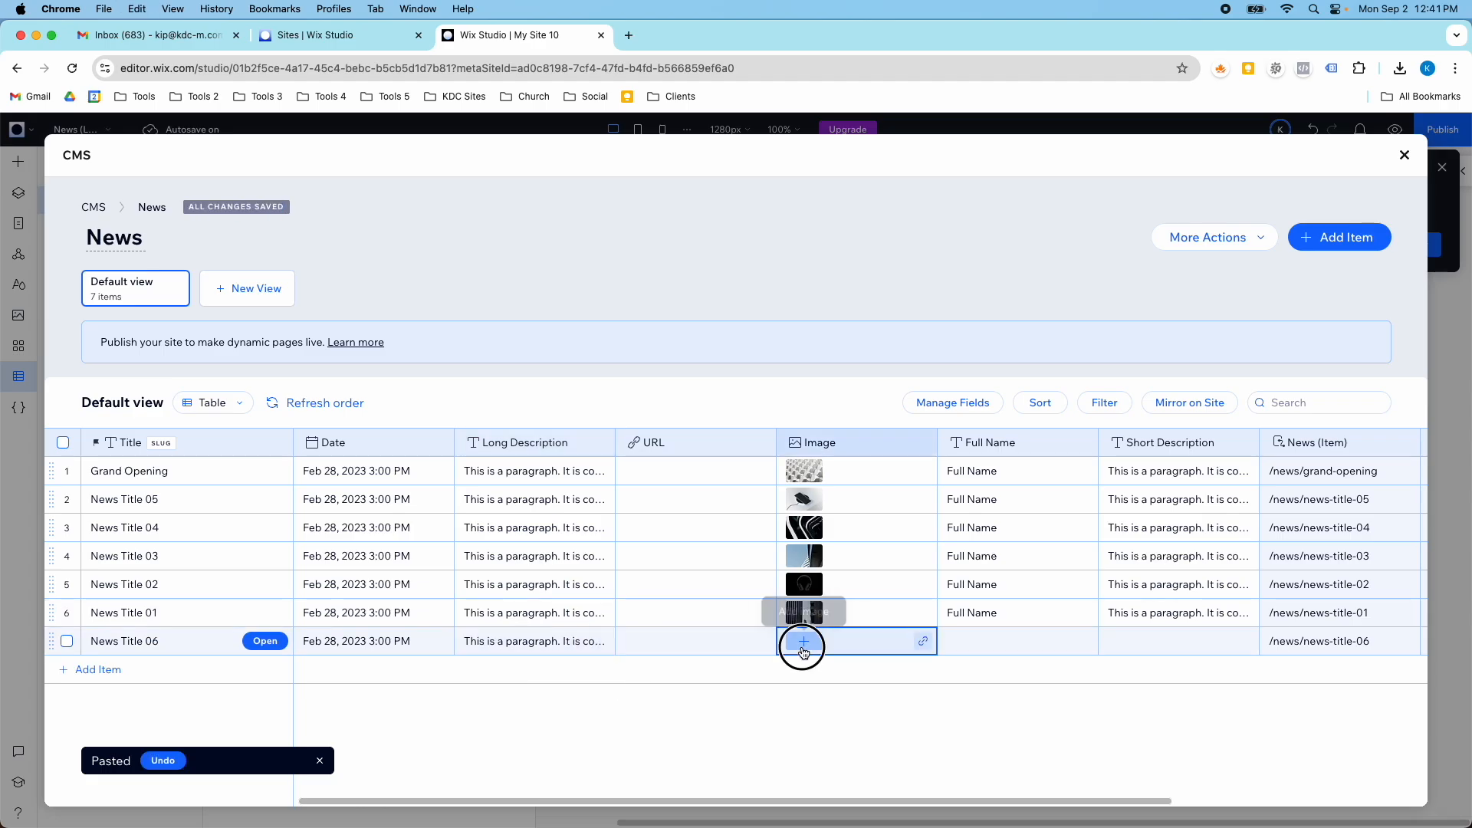
click(801, 642)
click(208, 560)
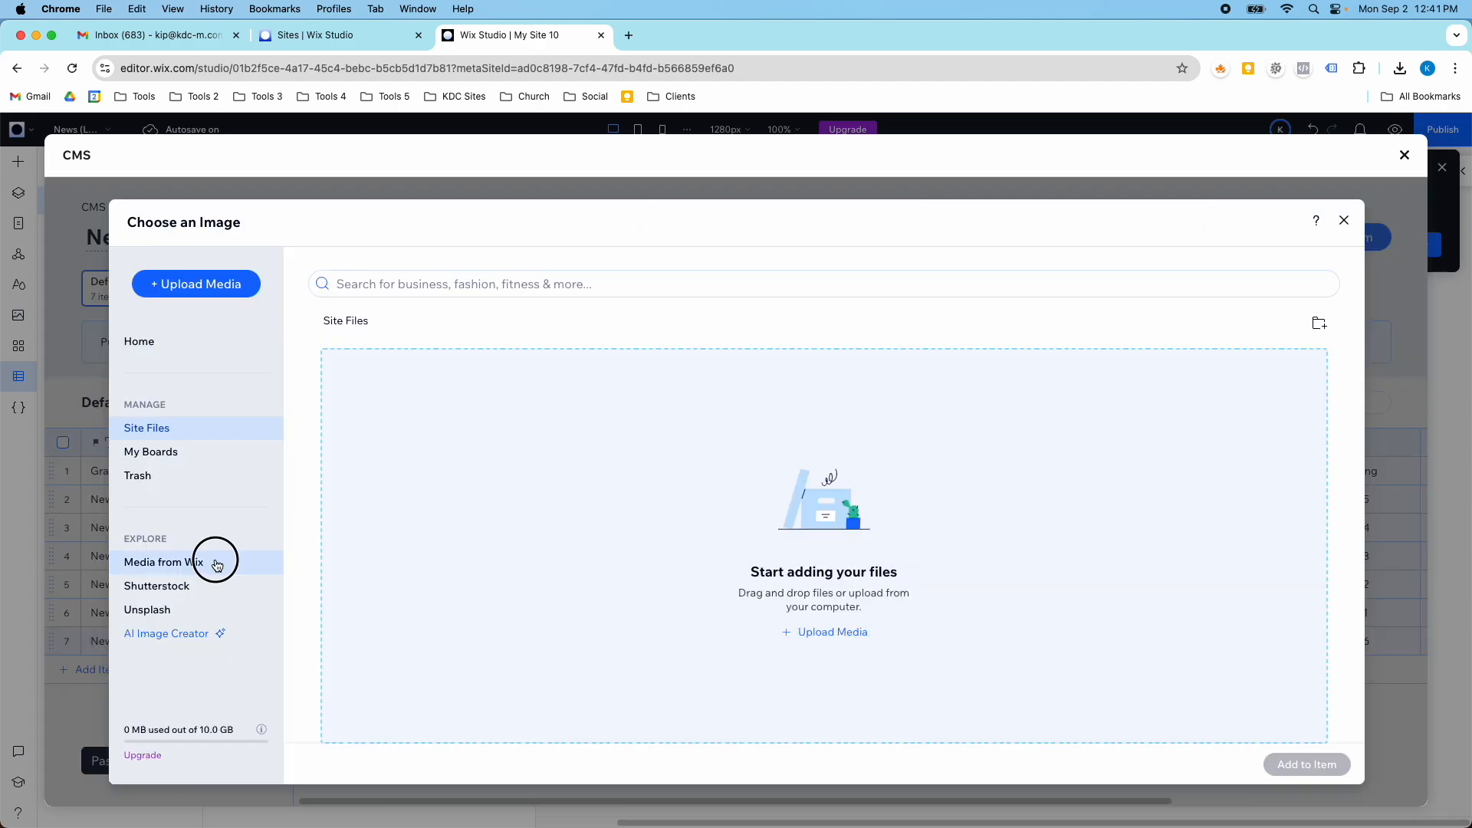
click(430, 288)
text(building)
key(Return)
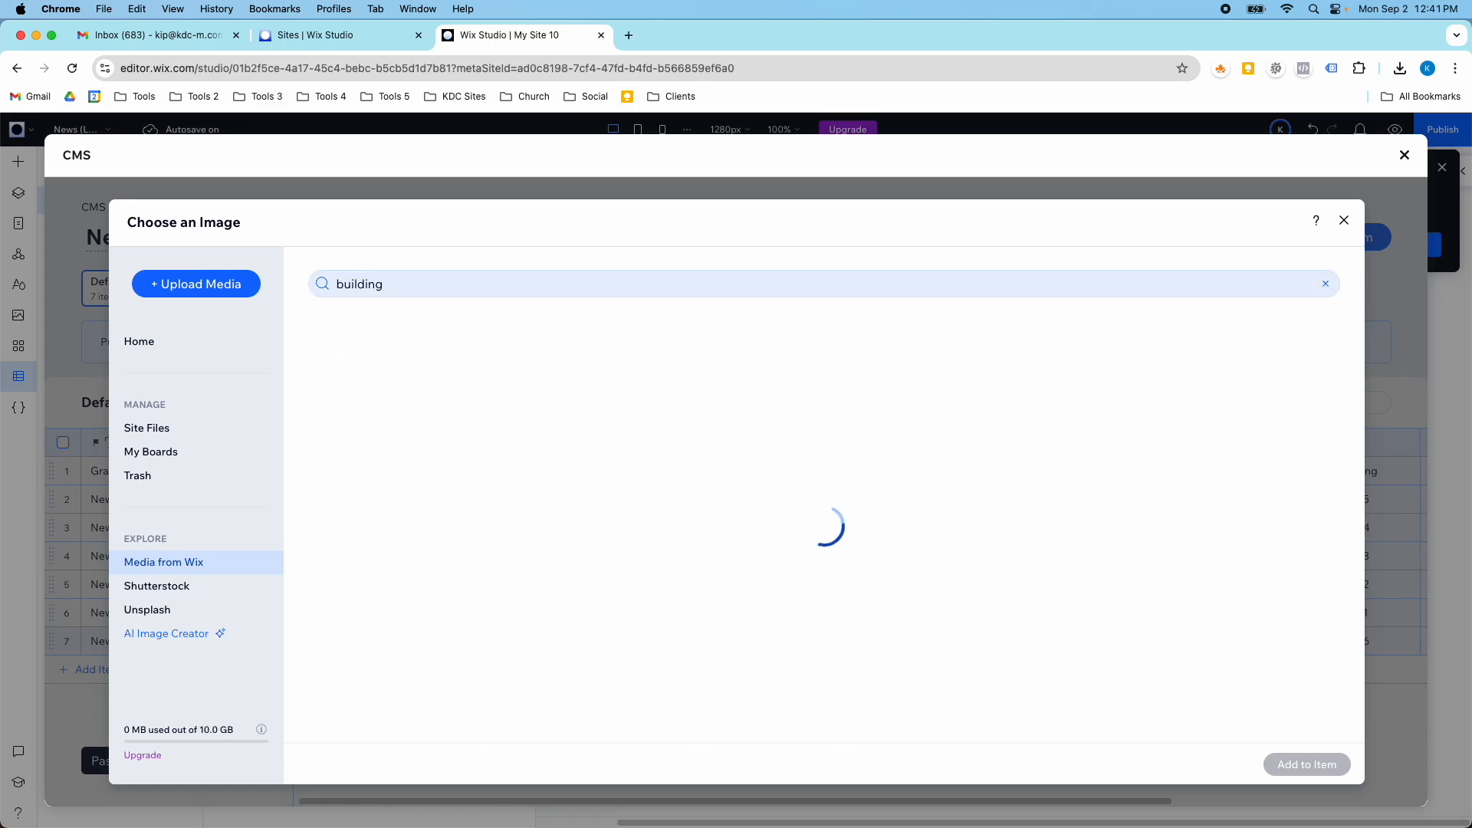
scroll(730, 464, down, 1)
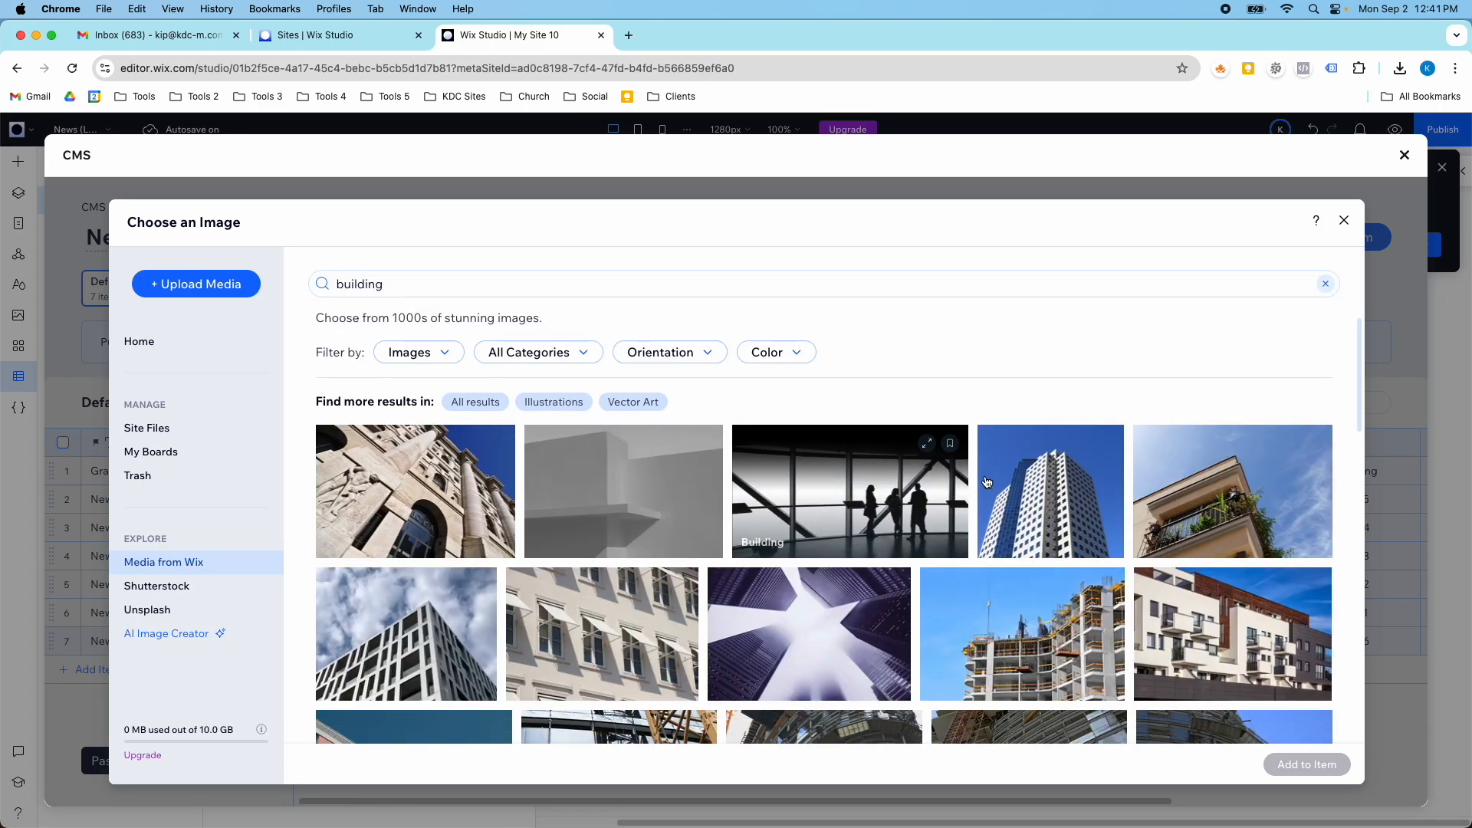
click(1050, 495)
click(1282, 762)
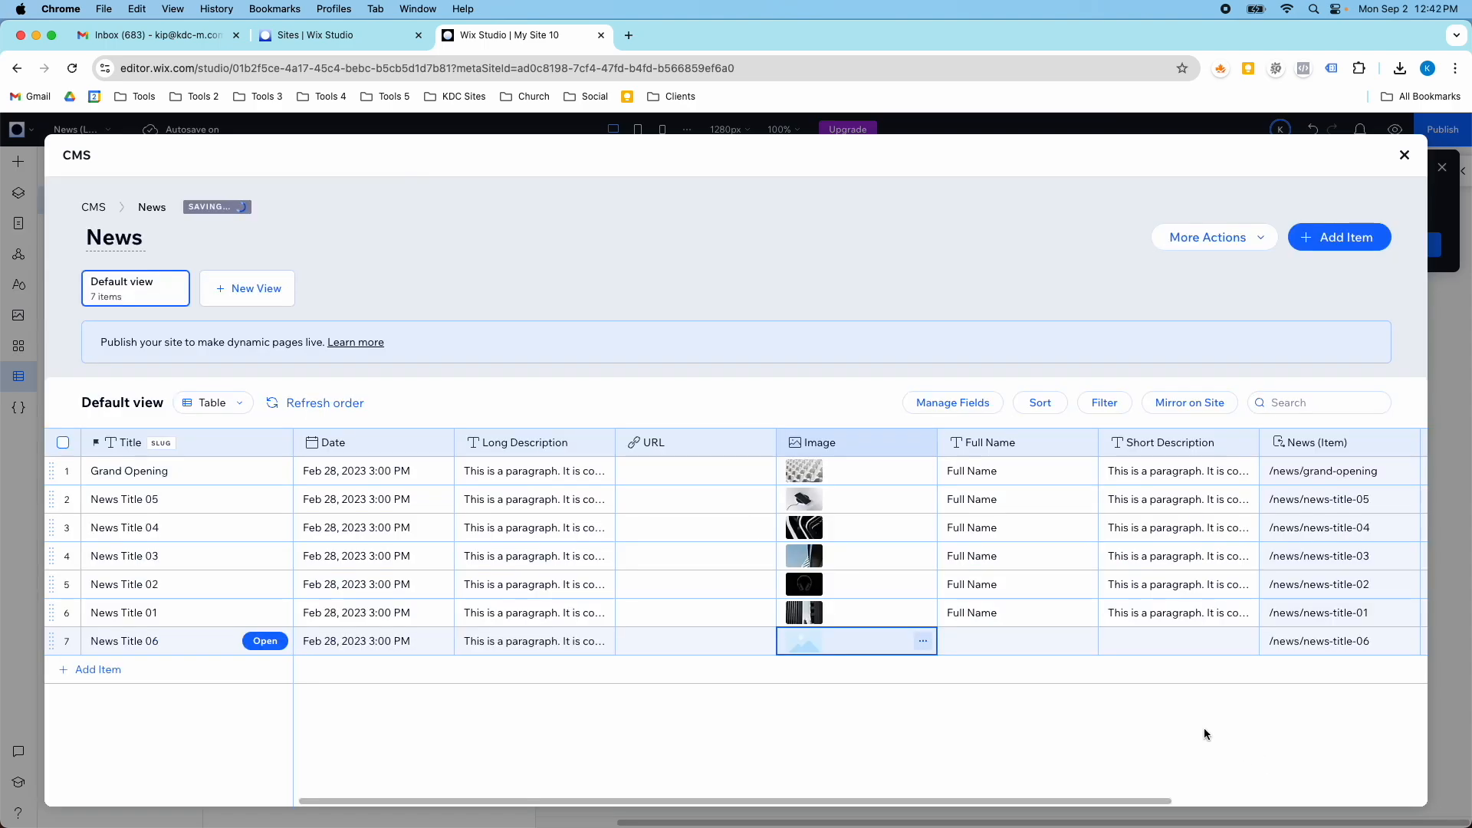
- For News Title 06, enter "Full Name" in the Full Name field and copy in the Short Description of News Title 01
text(Full Name)
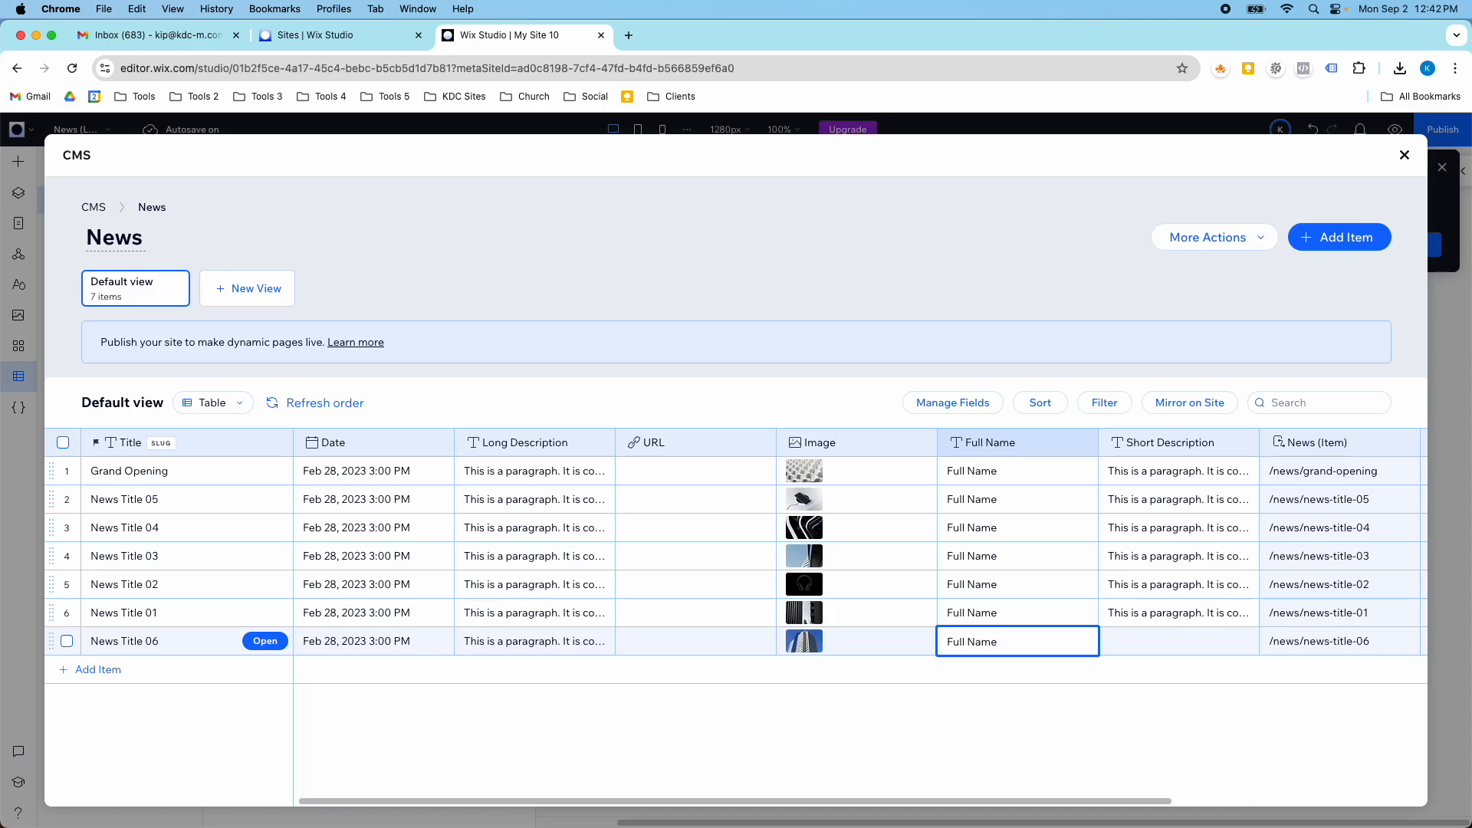
click(1153, 637)
click(1169, 612)
click(1168, 612)
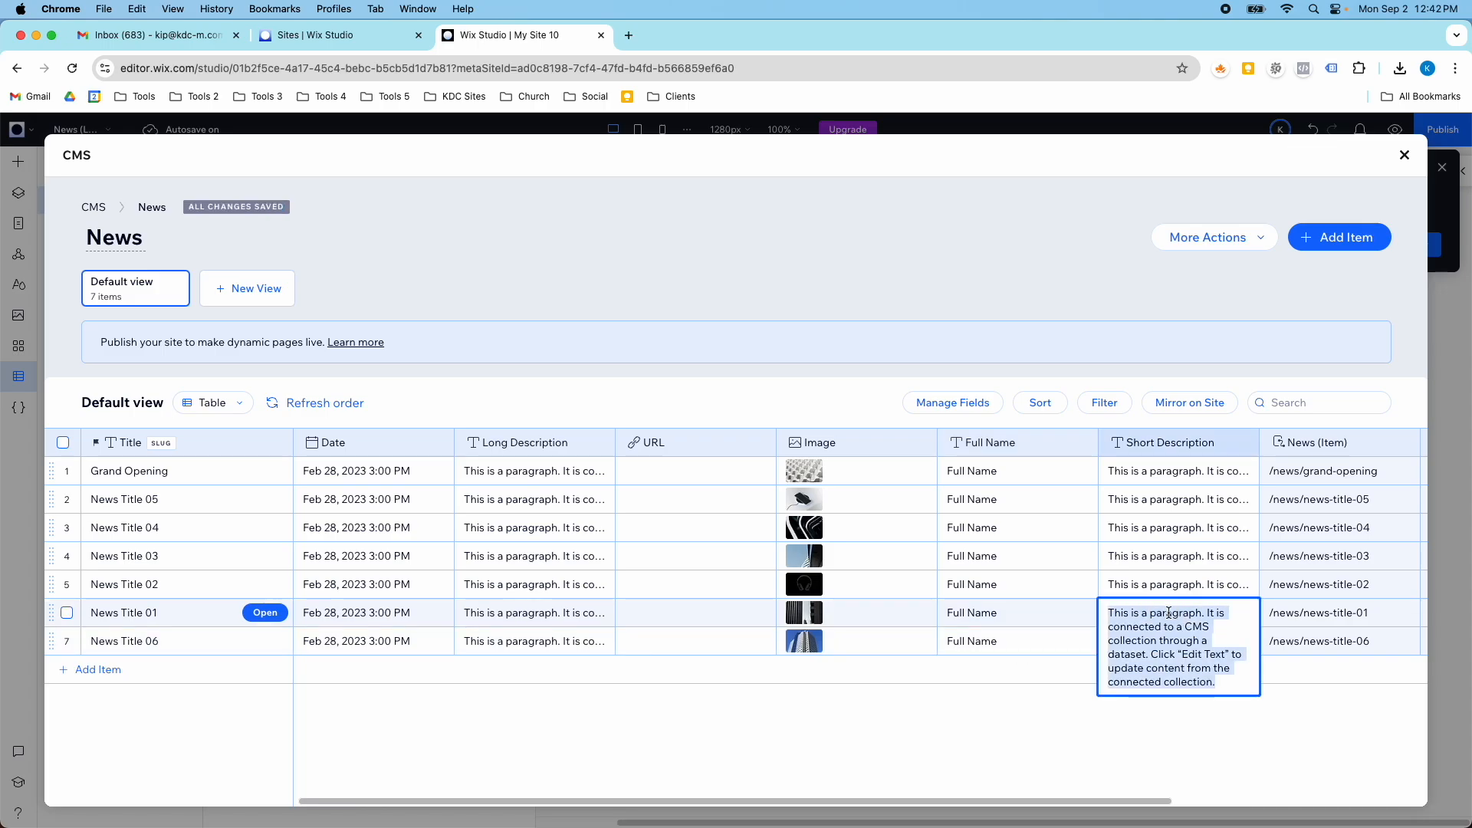
click(1040, 716)
click(1127, 641)
key(cmd+v)
click(1039, 711)
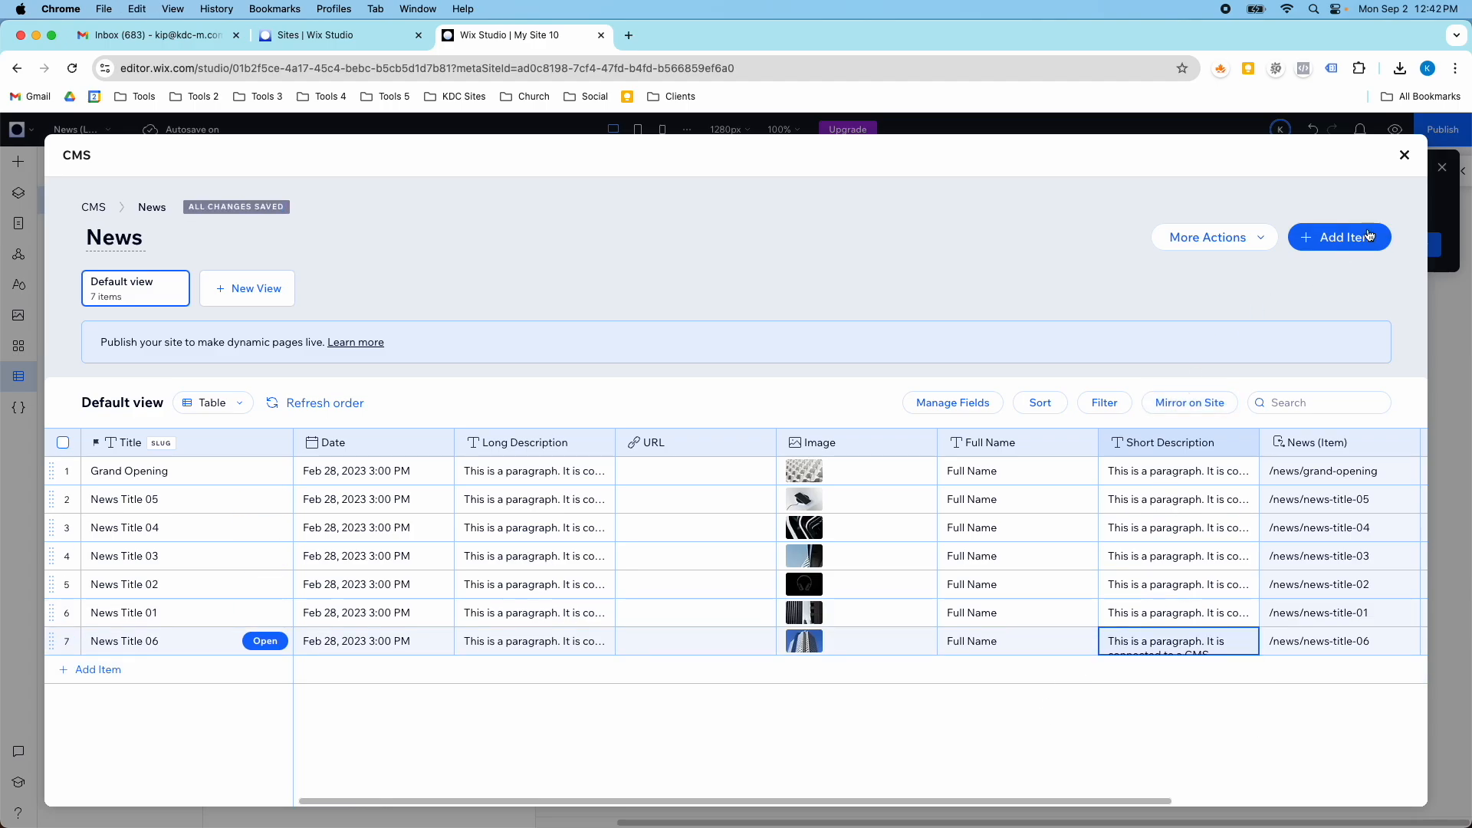
- Close the News collection, review the news list page in the editor, and dismiss the publish prompt with Don't ask again
click(1403, 156)
click(513, 166)
scroll(545, 347, up, 3)
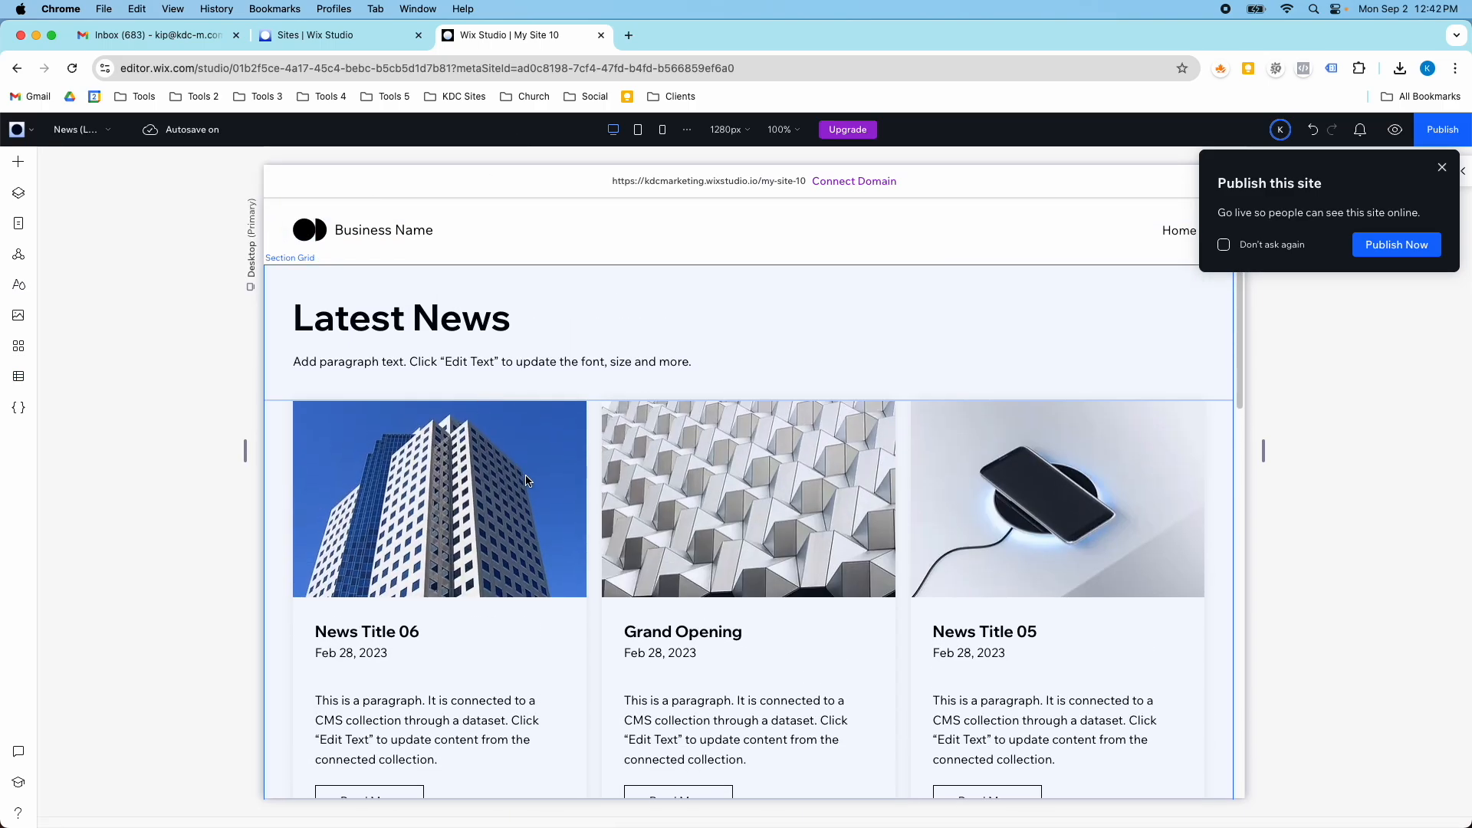
scroll(477, 508, down, 3)
scroll(512, 503, up, 3)
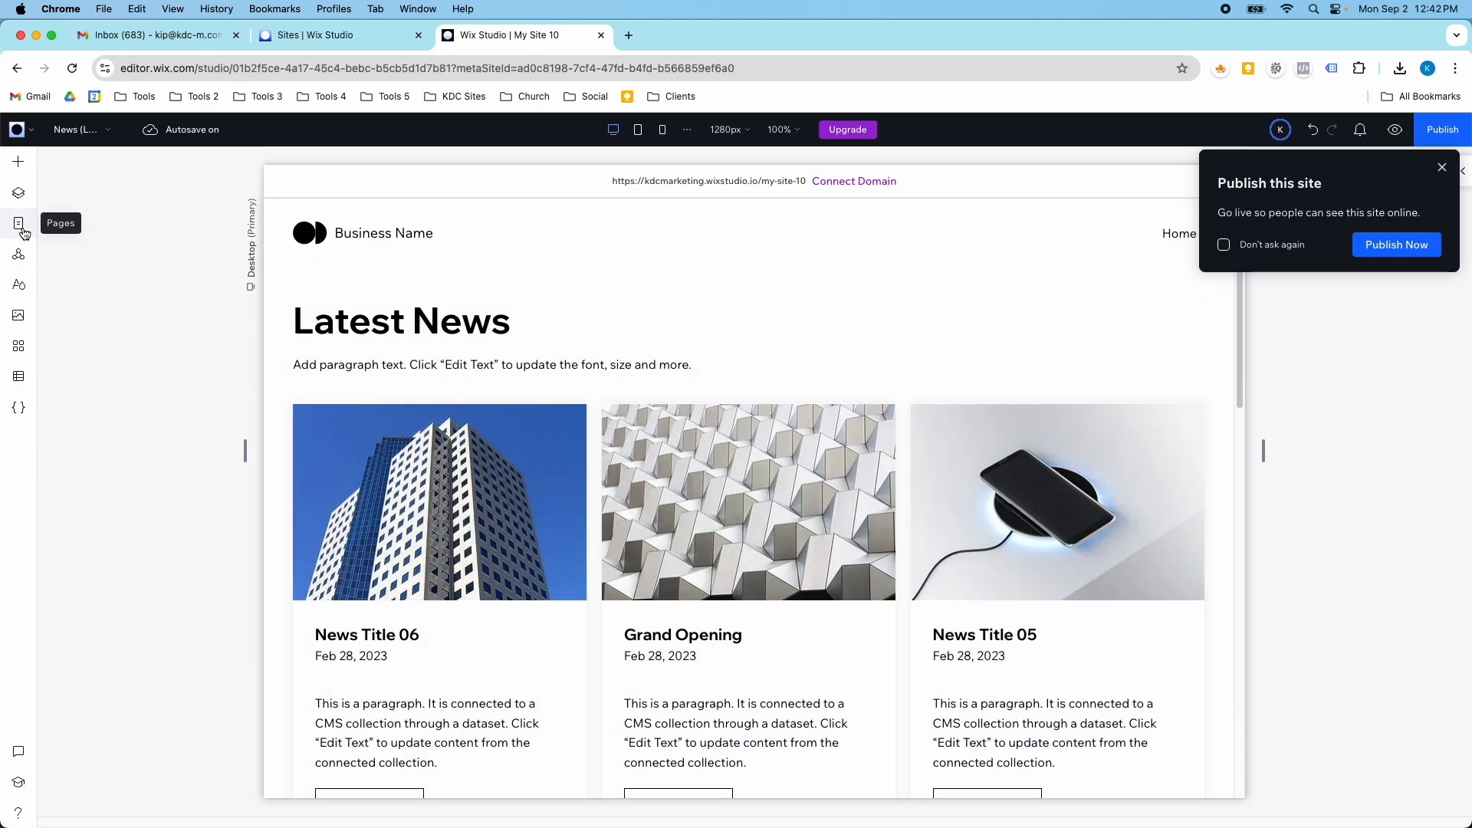
click(1223, 244)
click(1439, 170)
- Preview the site, open the News Title 06 item to review its page, and return to the news list
click(1395, 130)
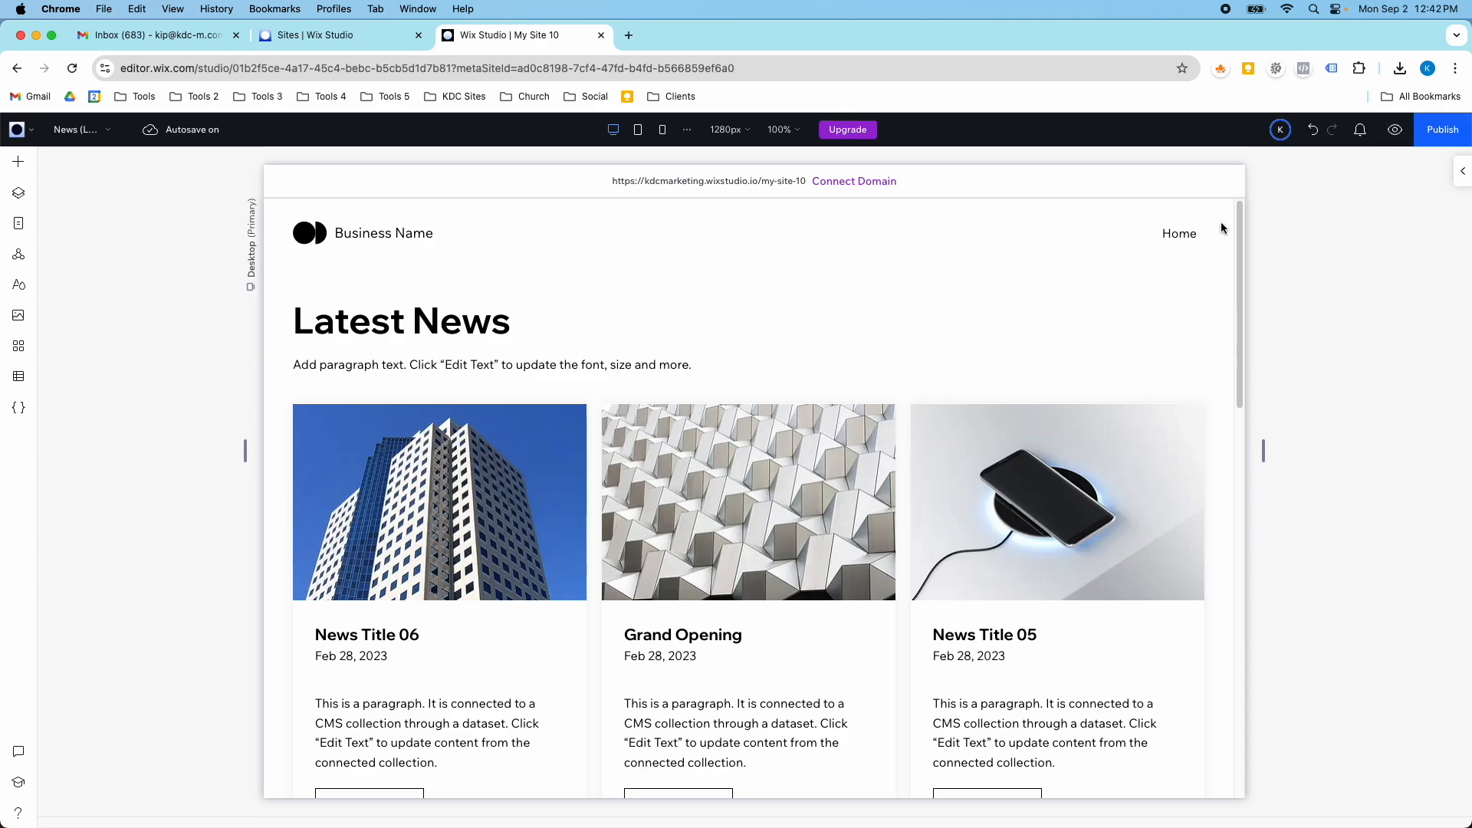
scroll(365, 684, down, 2)
click(363, 666)
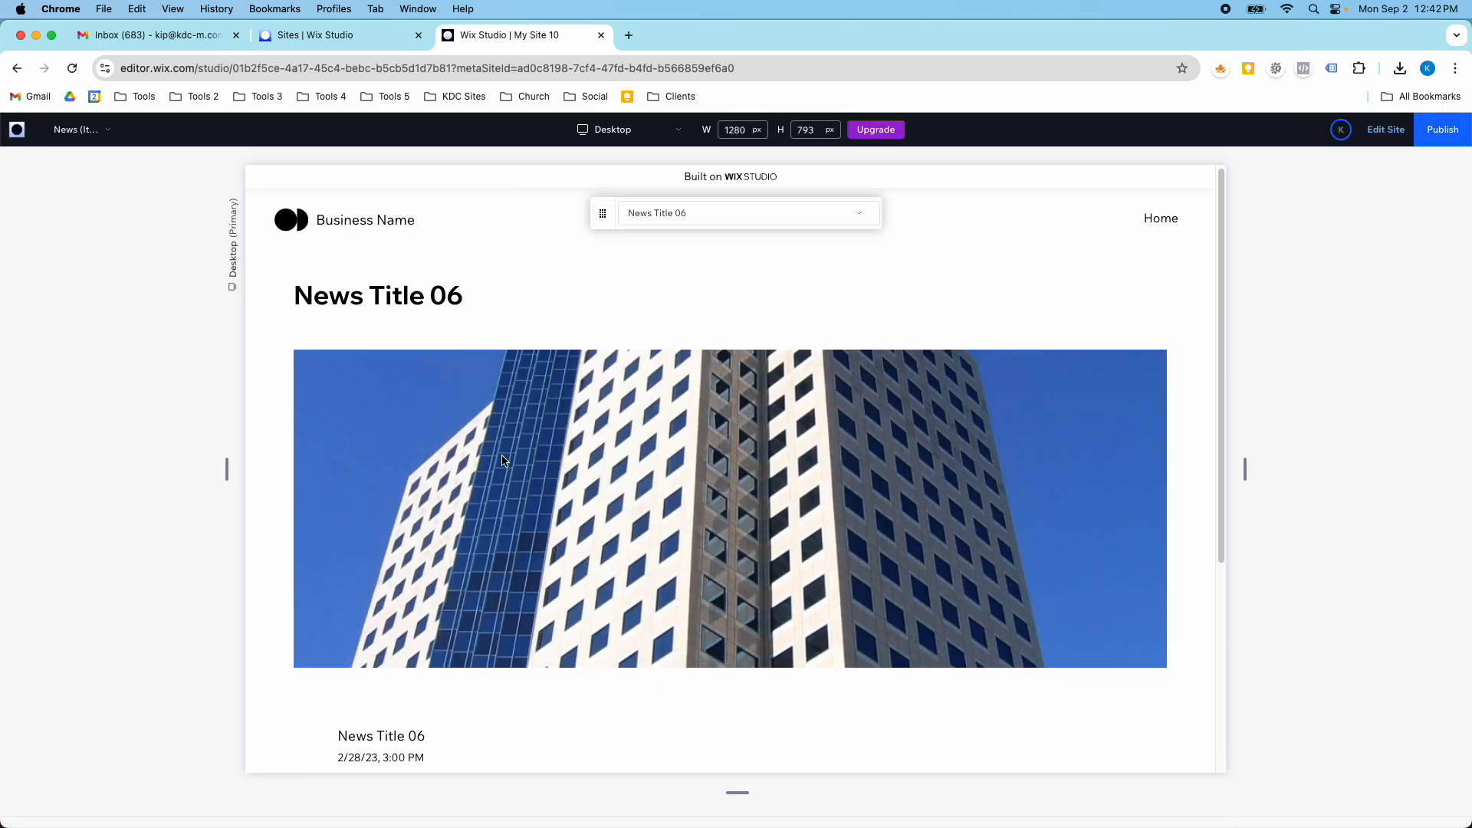
scroll(502, 459, down, 5)
scroll(504, 460, up, 5)
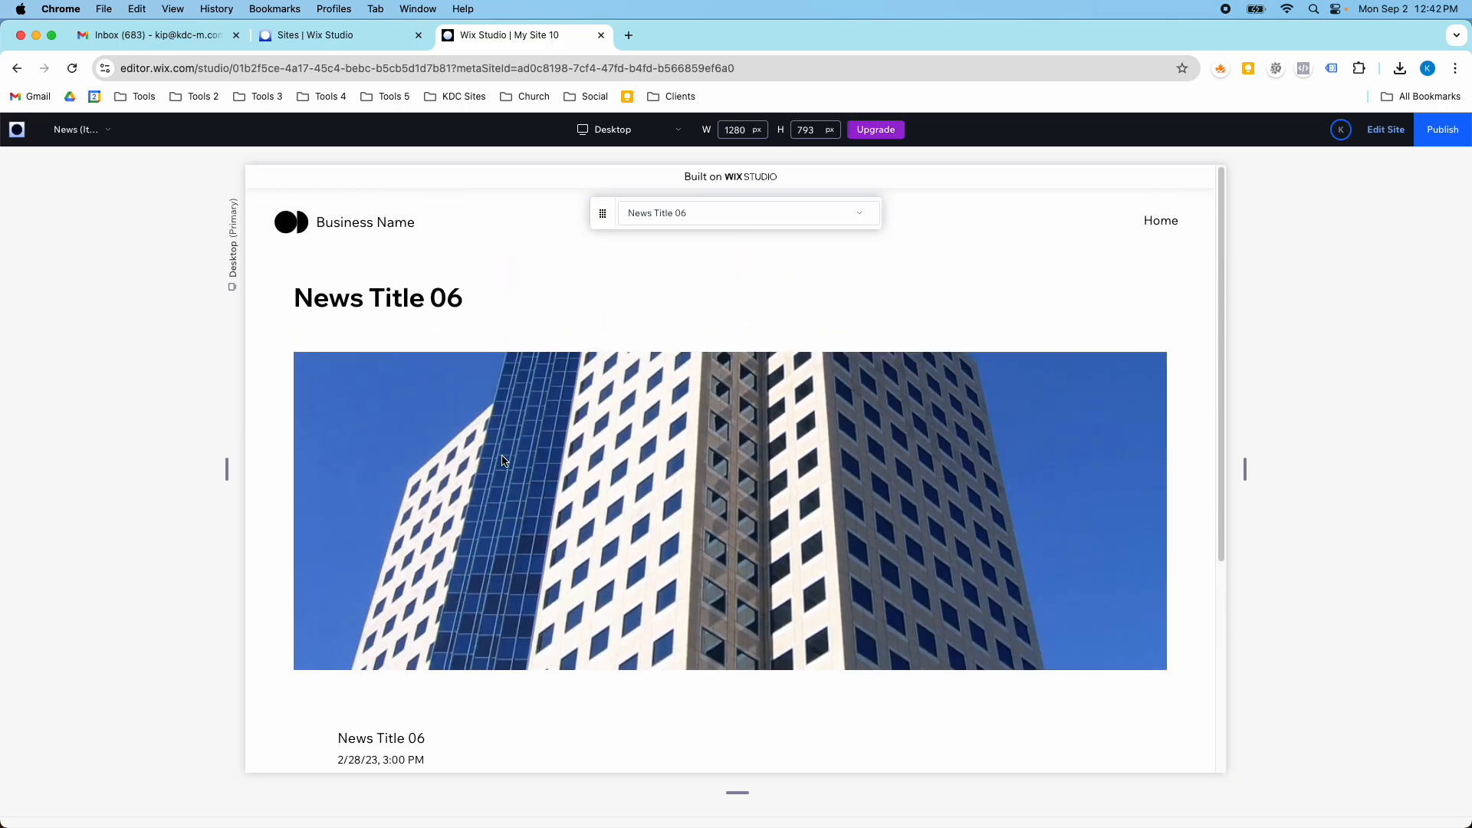
scroll(504, 461, down, 4)
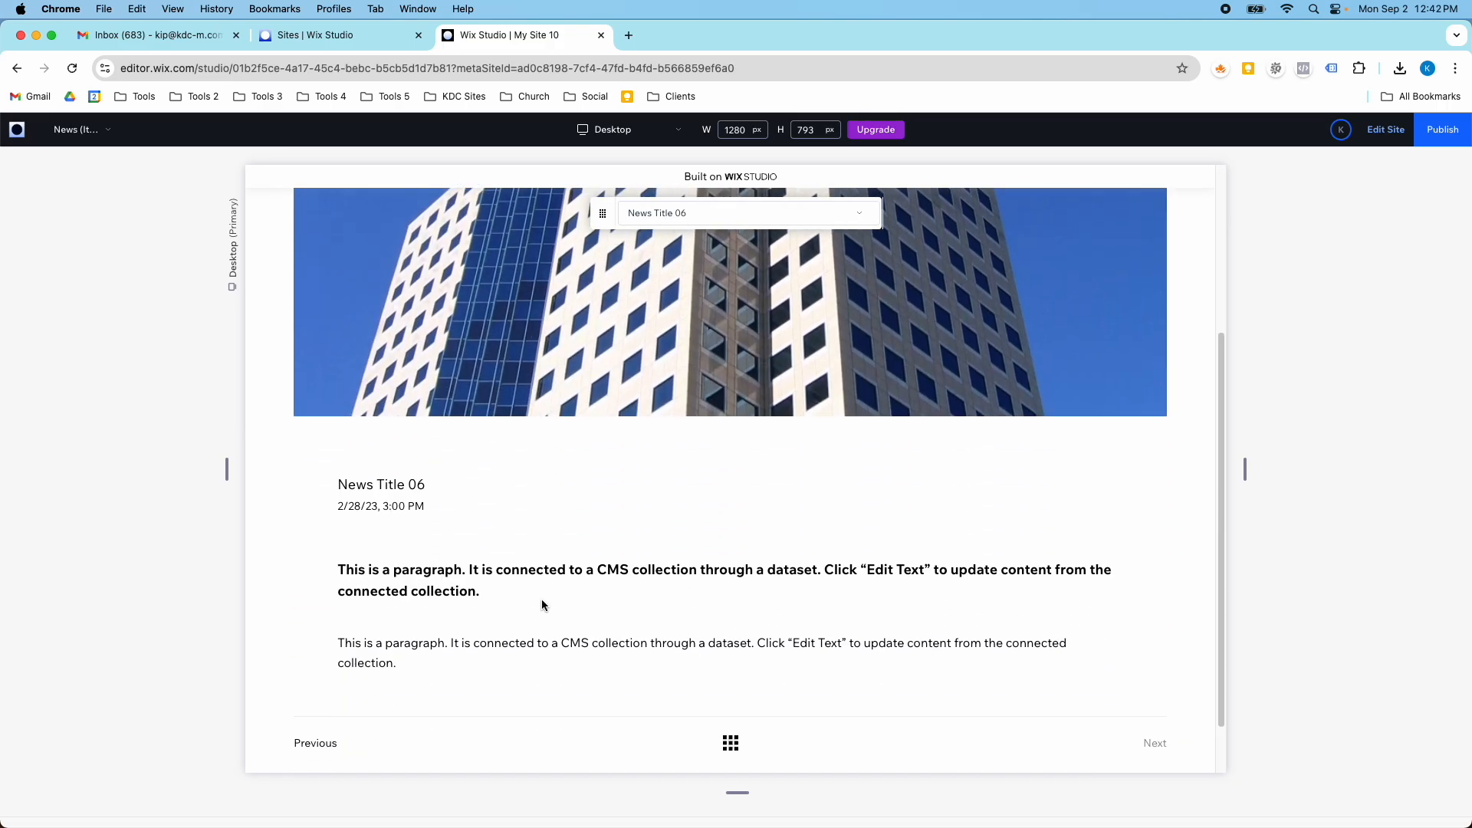
click(729, 748)
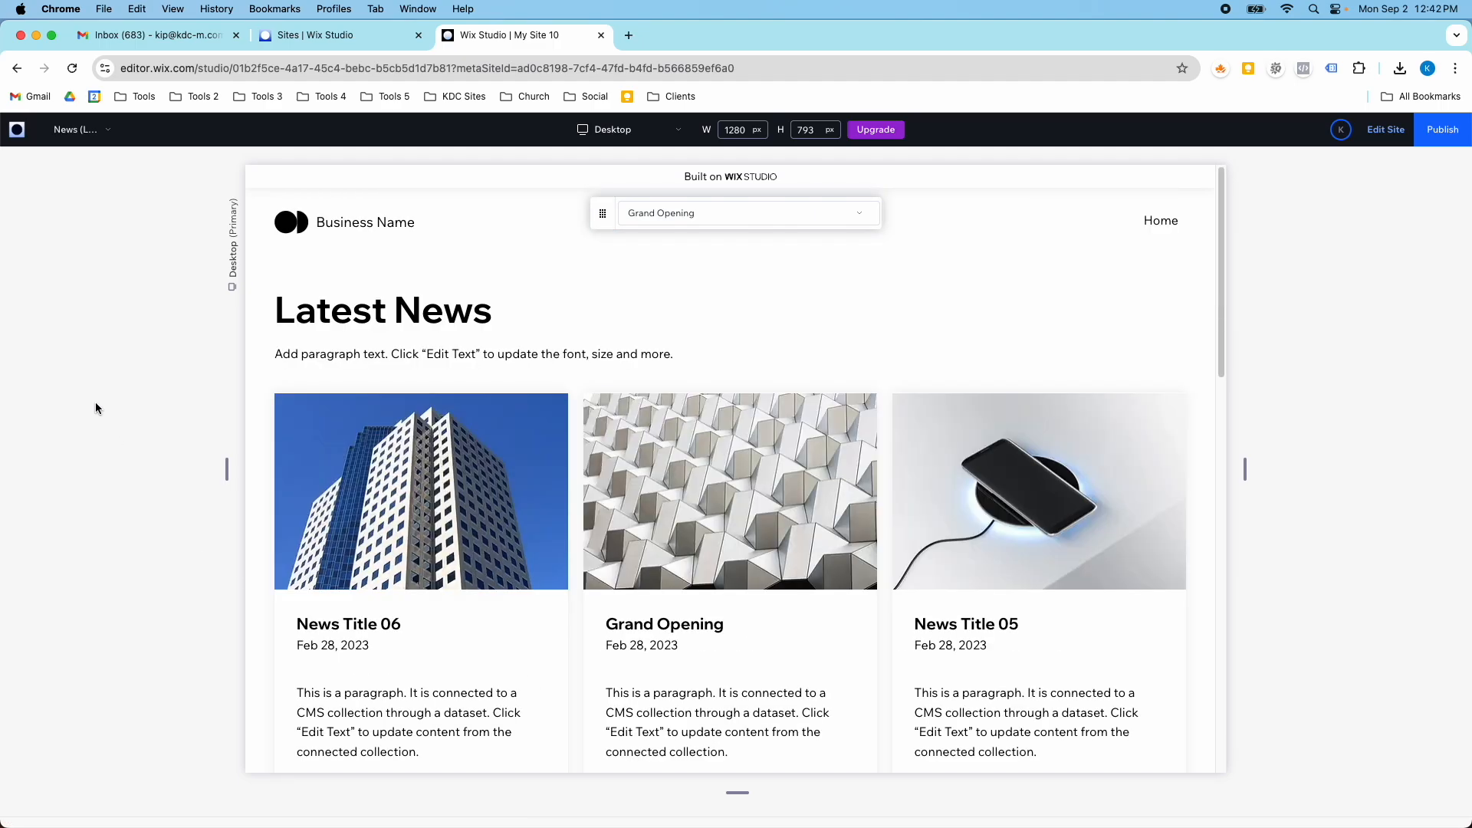
- Leave the preview and open the News collection in the CMS
click(1385, 129)
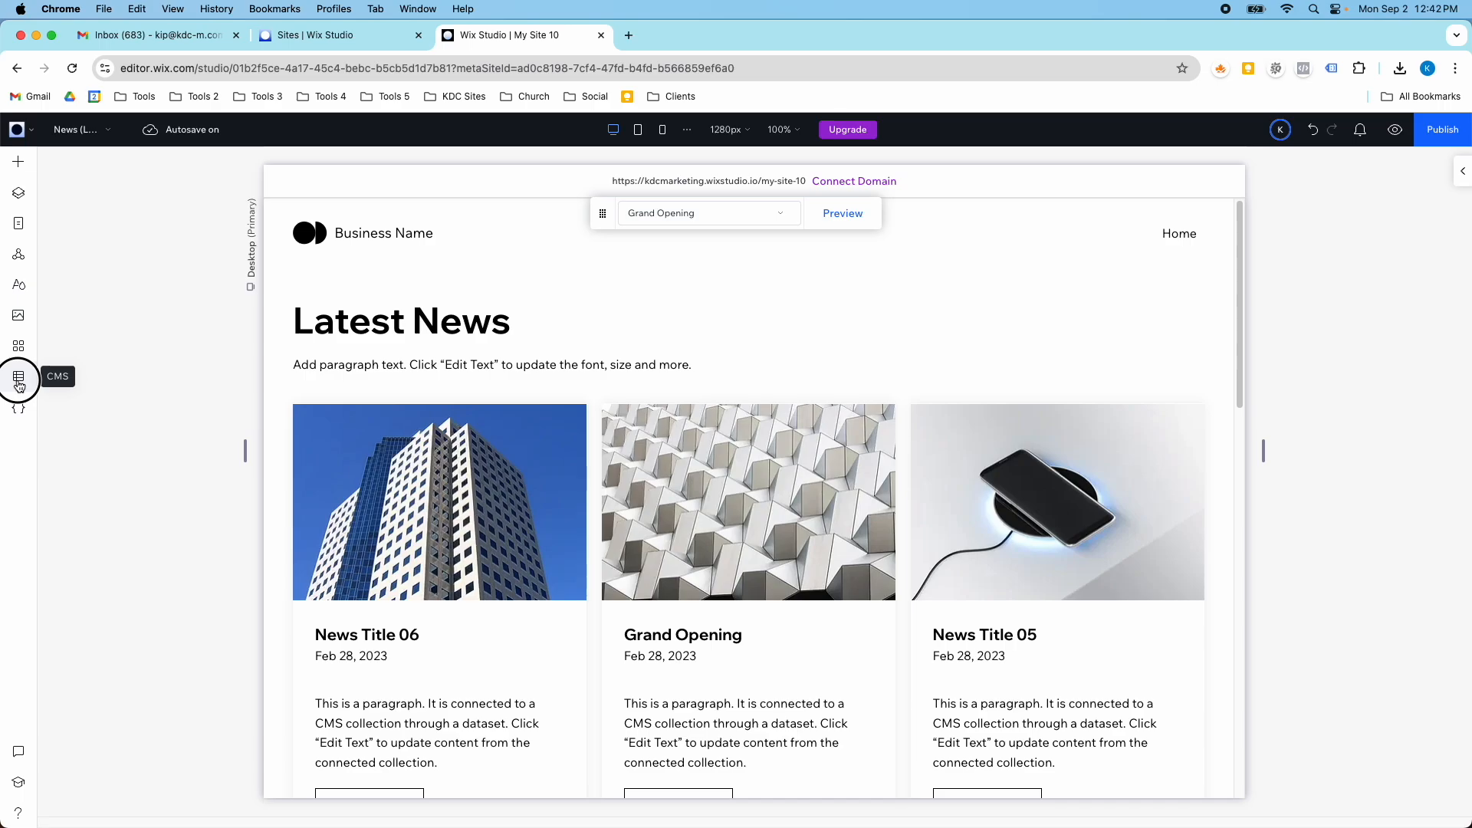
click(19, 376)
click(97, 200)
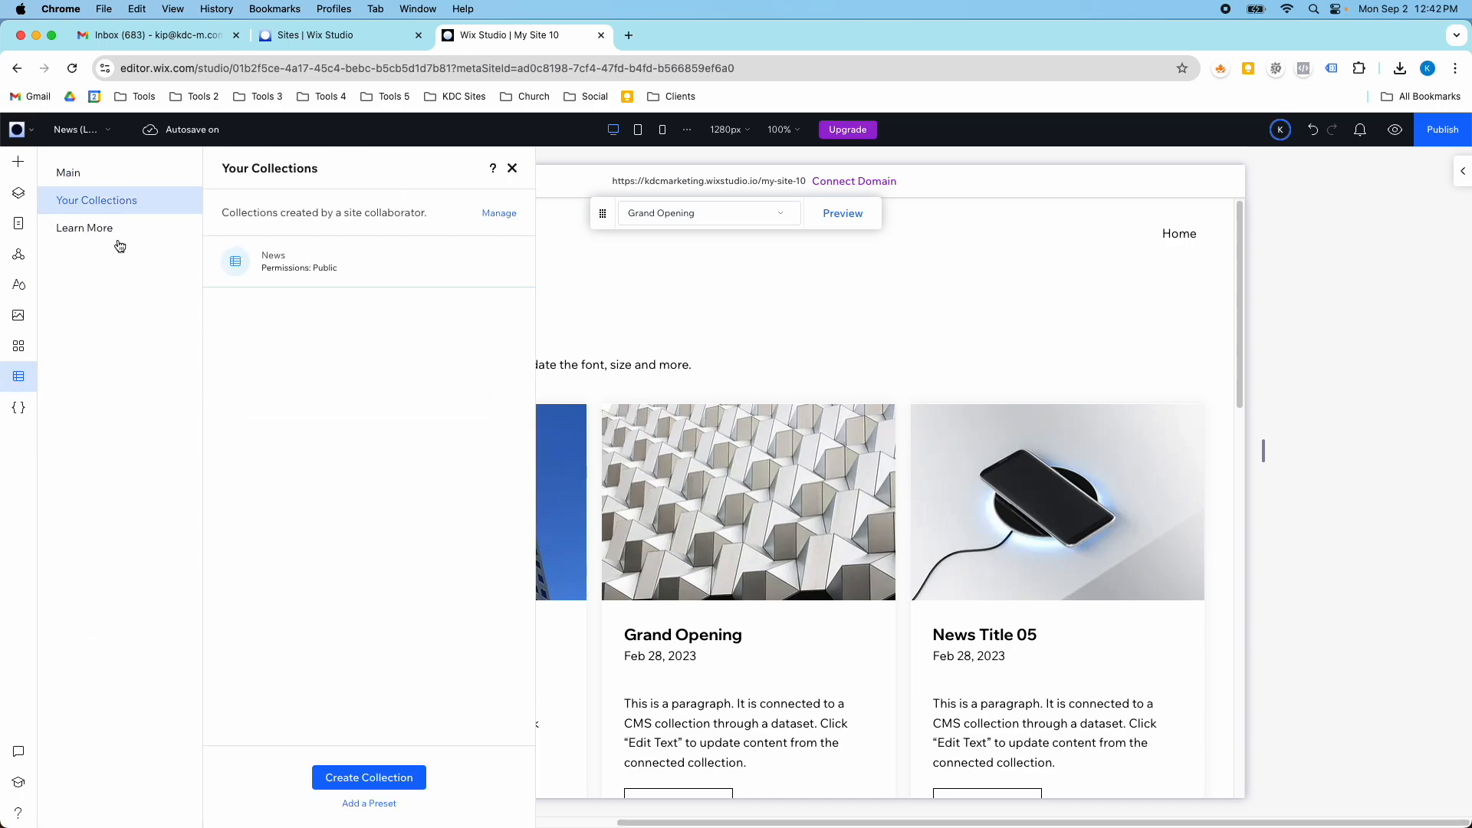
click(305, 280)
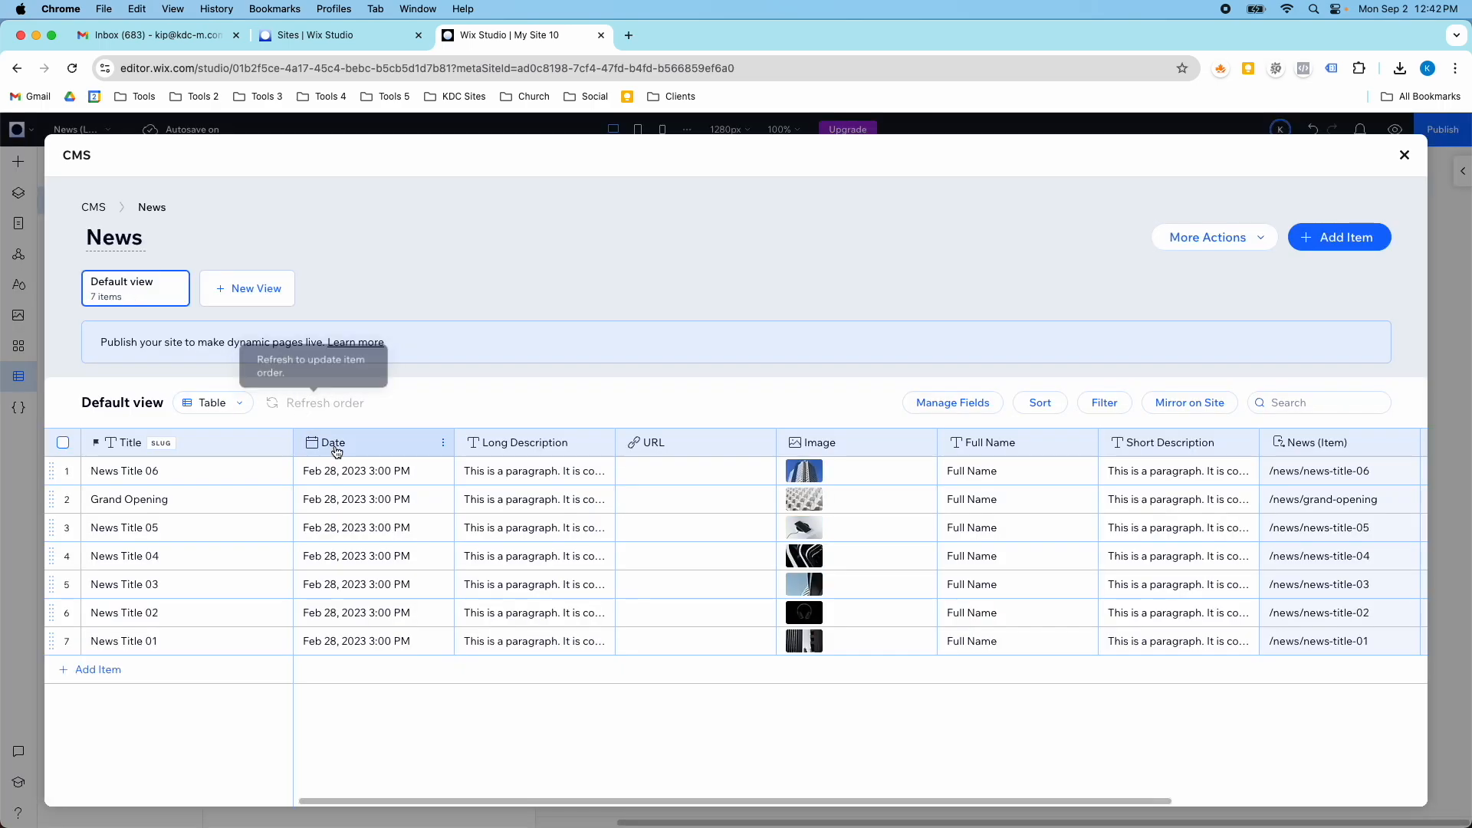
- Replace the Short Description of News Title 06 with "This is our new office in New York."
click(1133, 476)
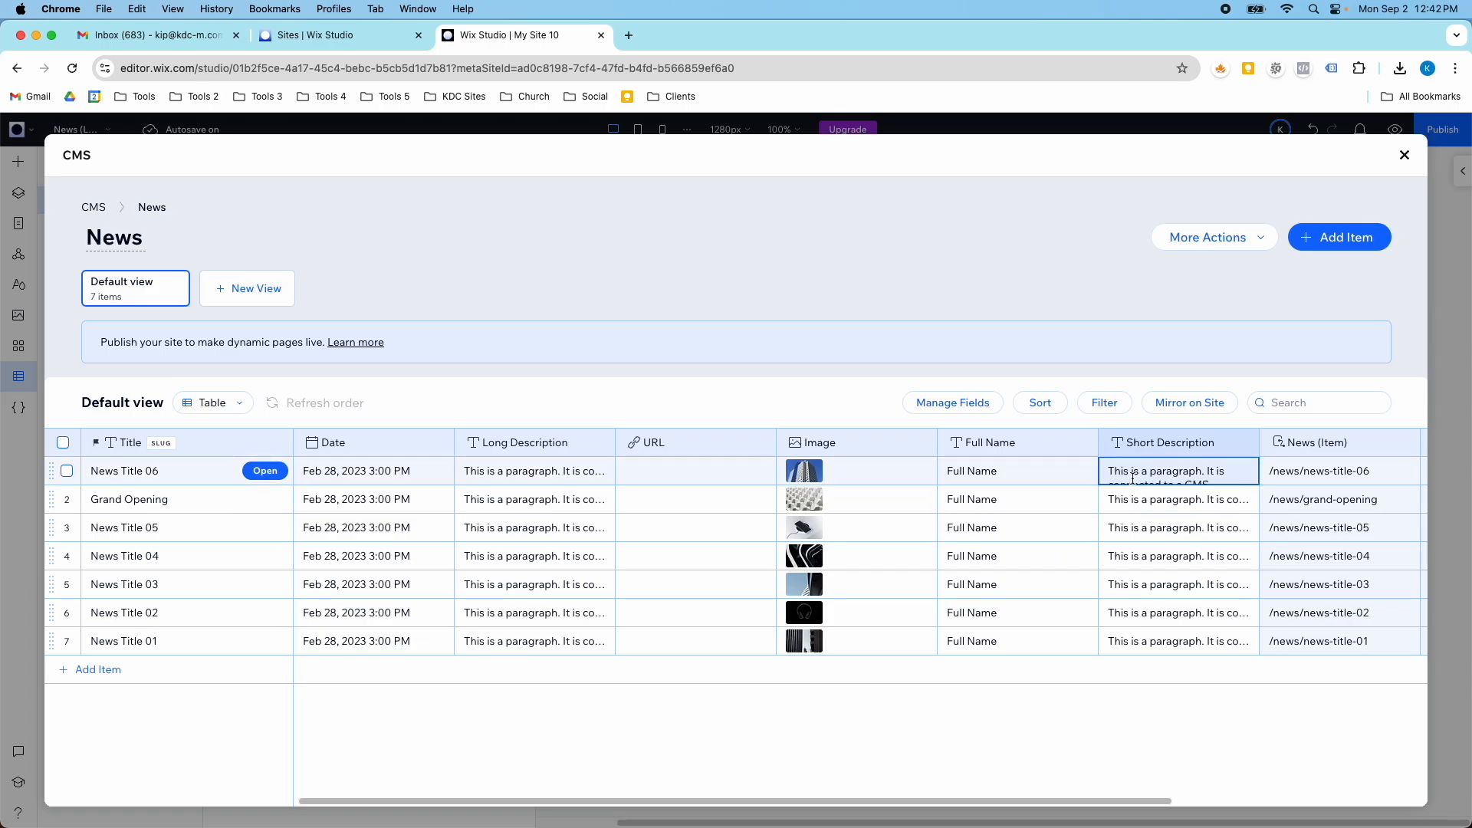
click(1133, 477)
text(This is our new)
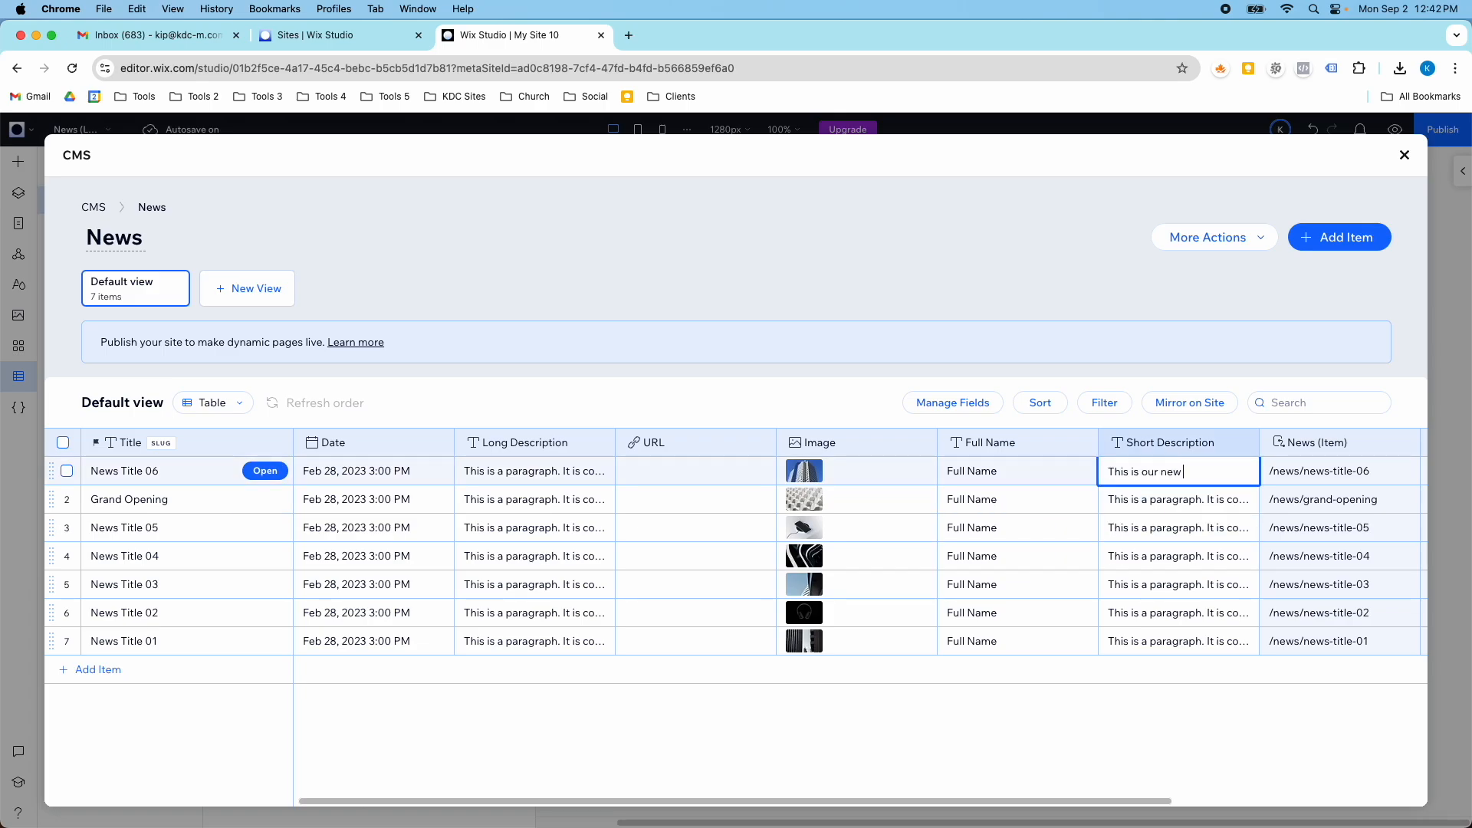
text( office in New York.)
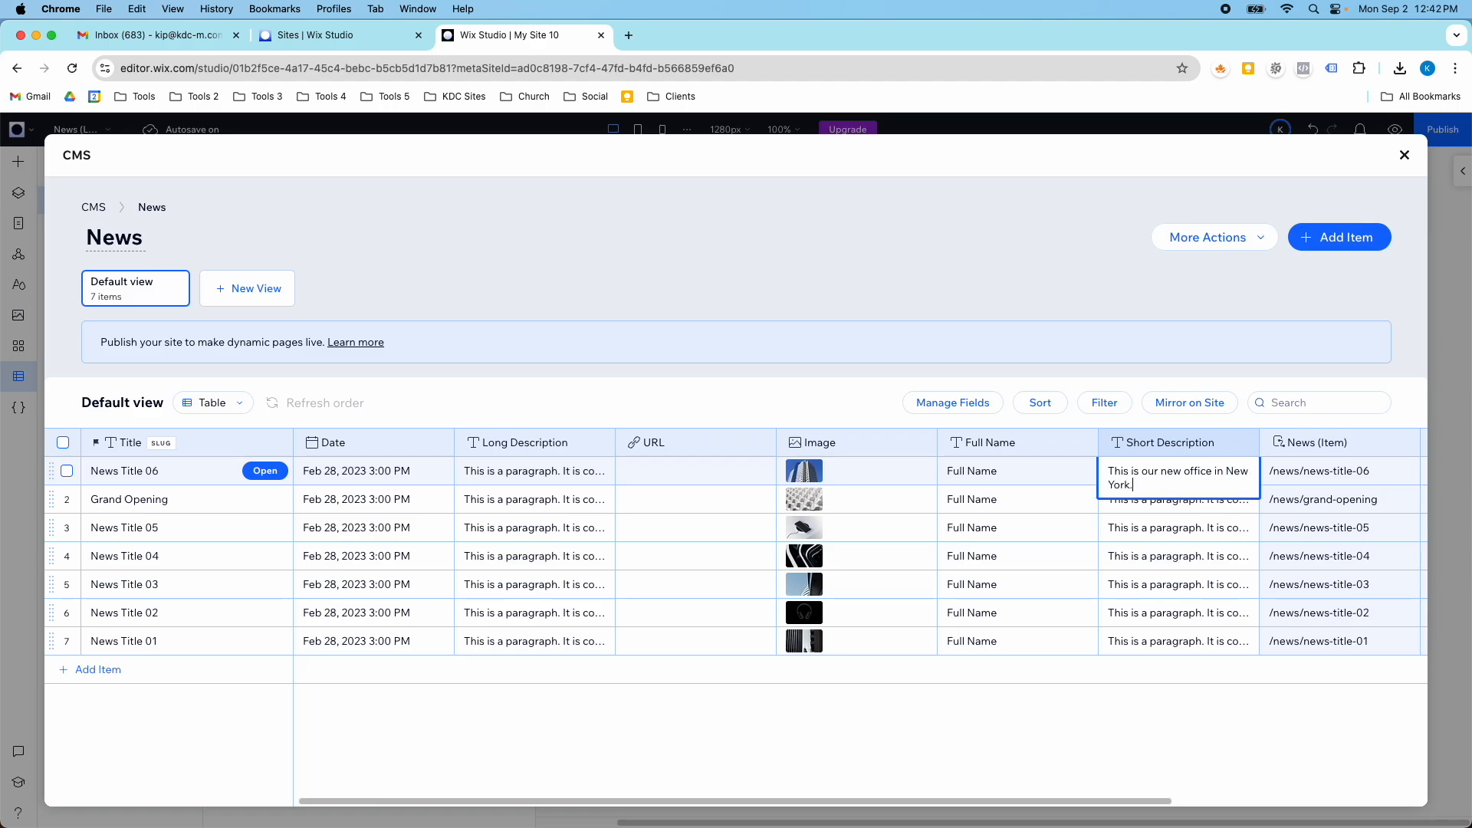
- Replace the Short Description of the Grand Opening item with "Come see our grand opening in Florida."
click(1118, 500)
triple_click(1118, 500)
text(Come )
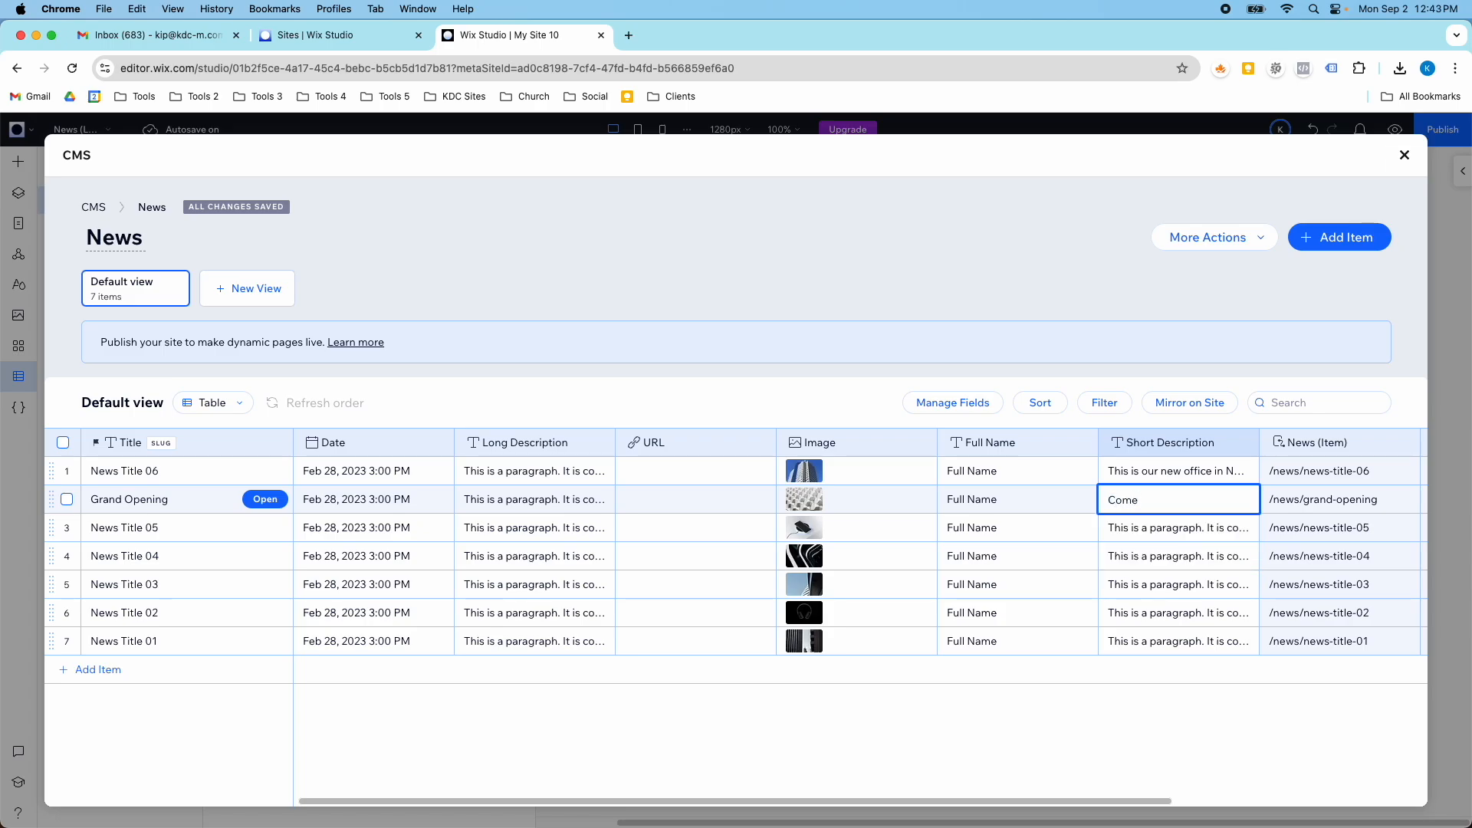
text(see our grand opening in Florida)
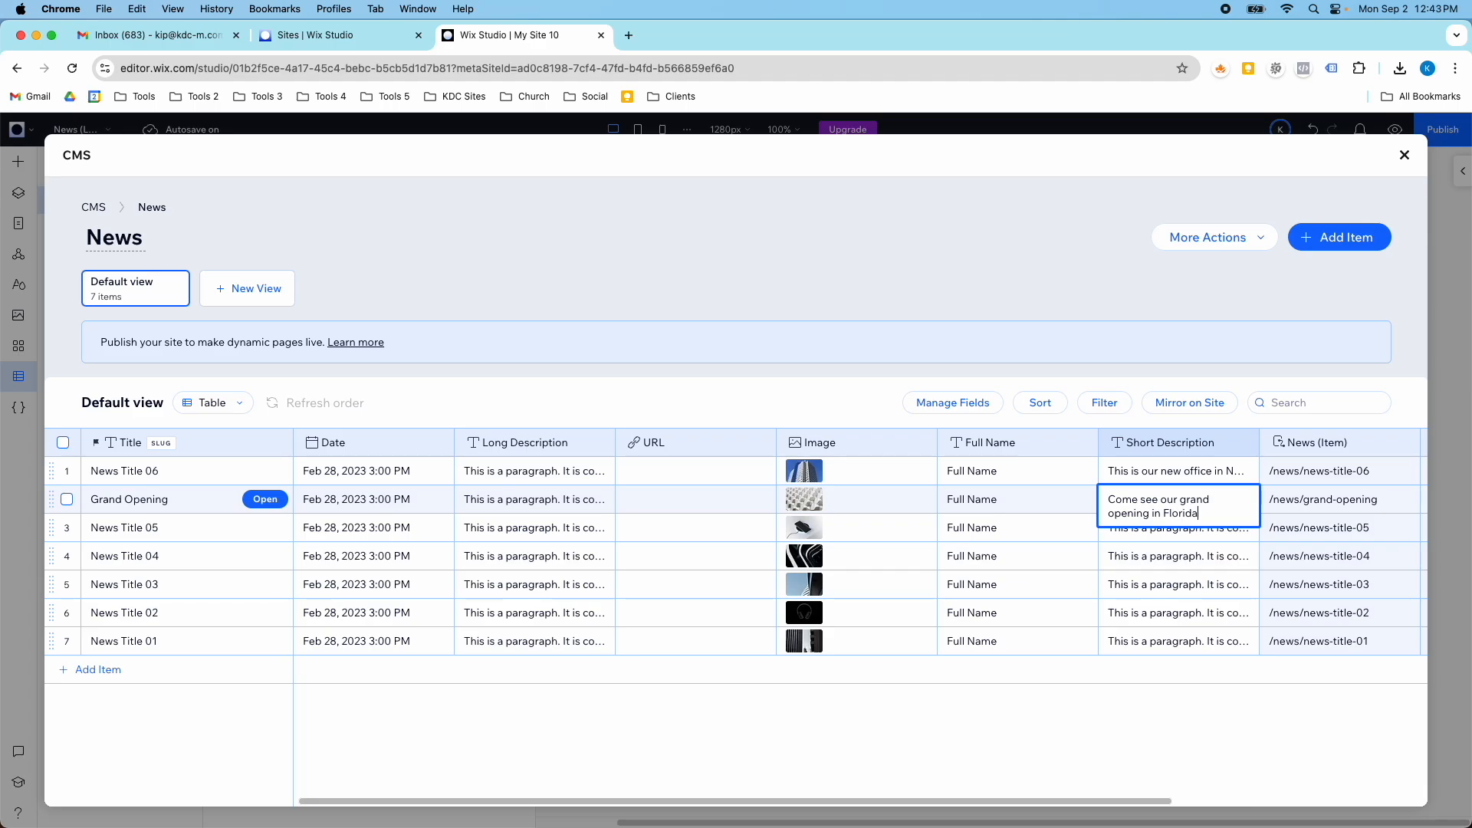
text(.)
key(Return)
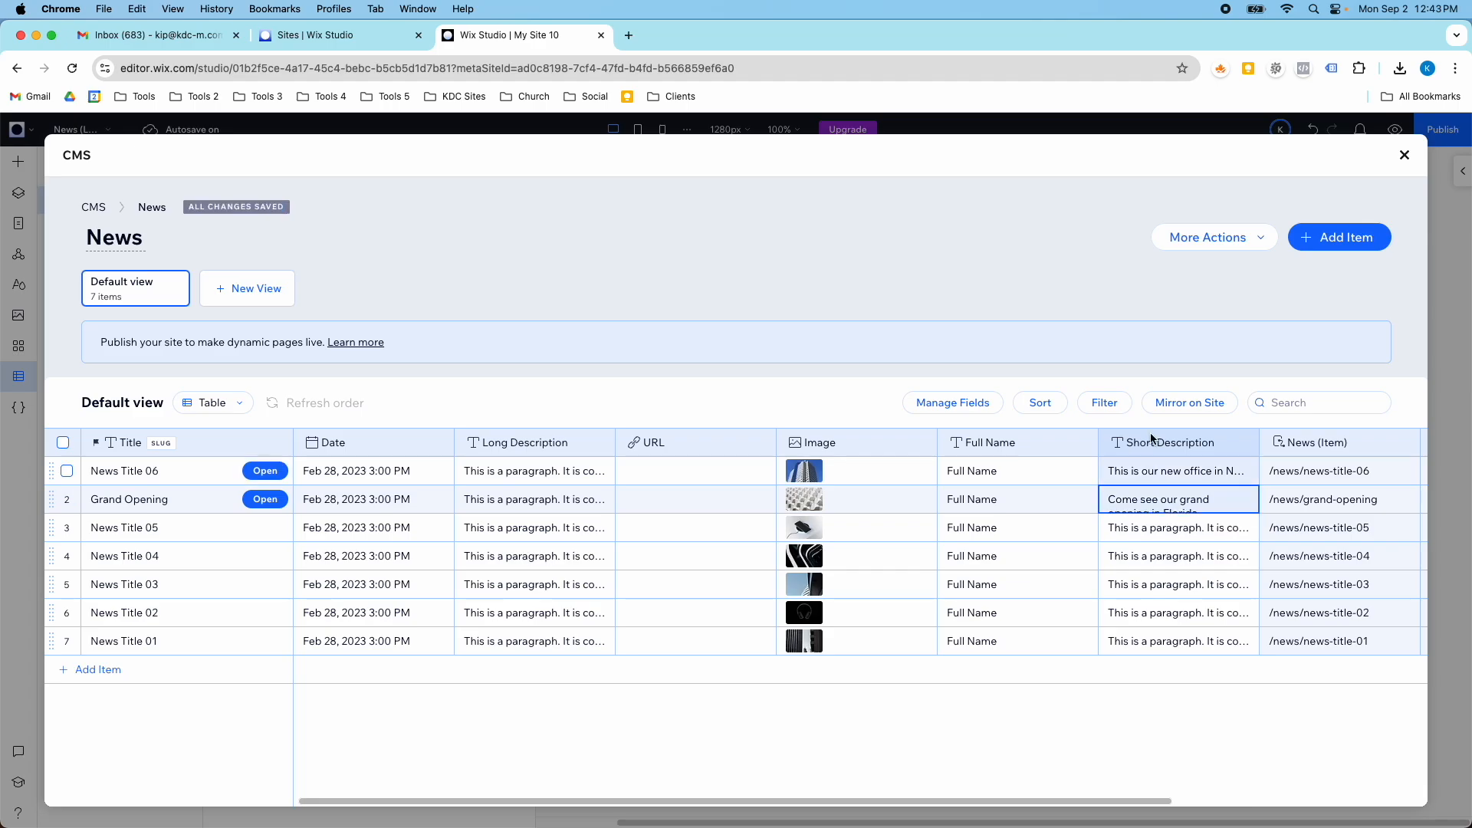
- Close the collection, preview the news list, and open the Grand Opening item to review its page
click(1404, 157)
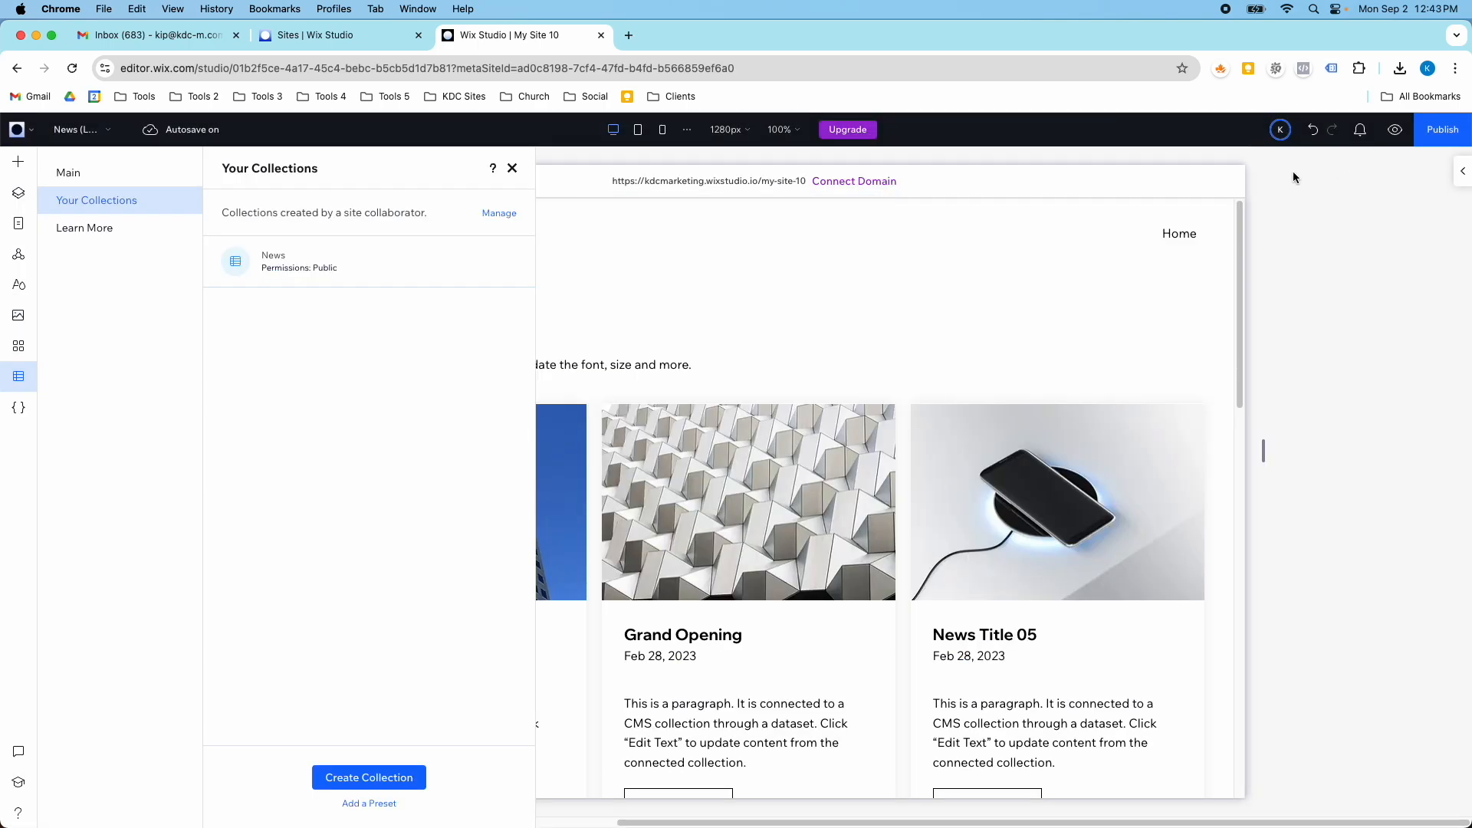
click(1398, 130)
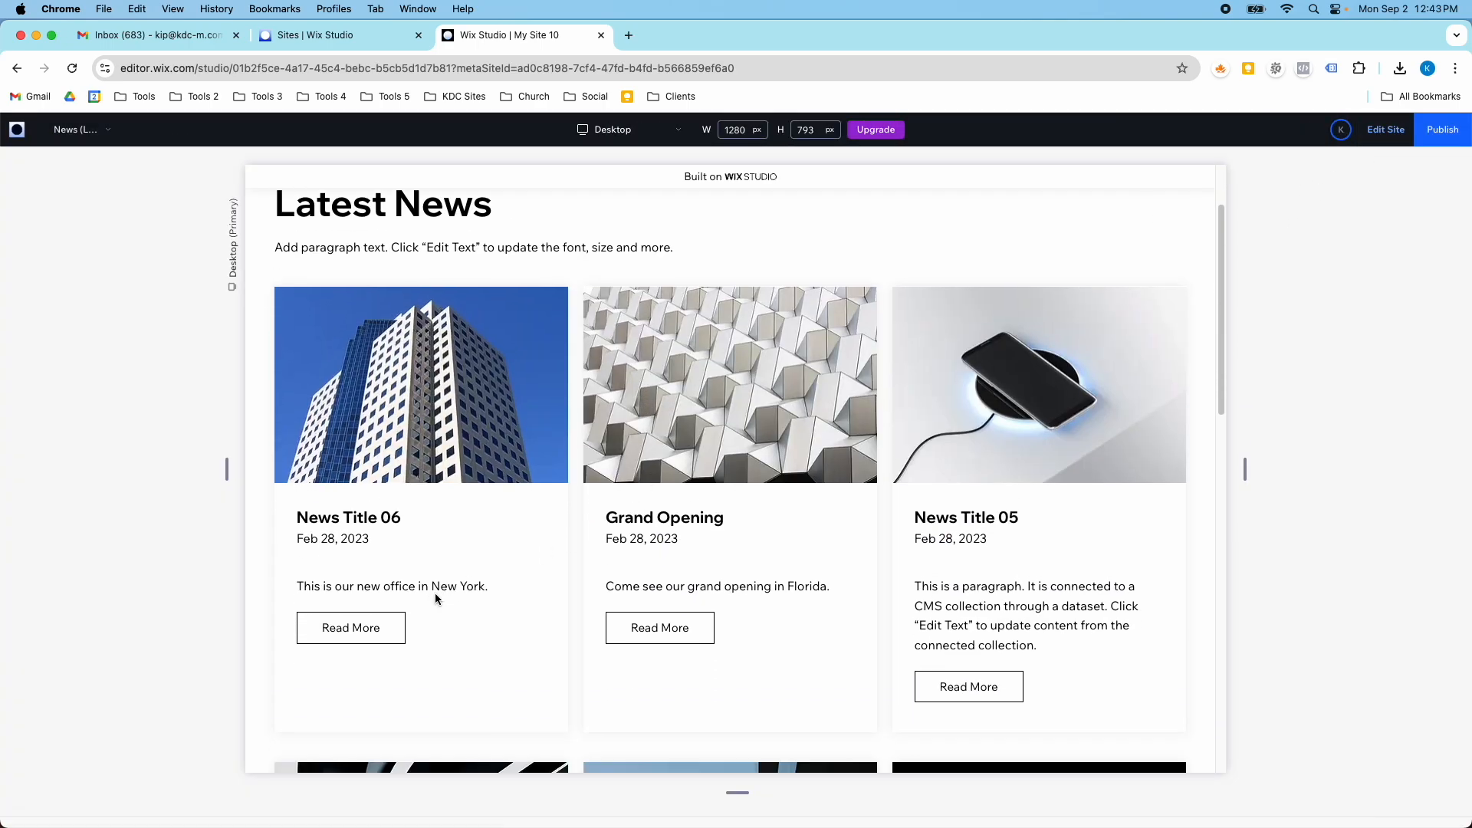
click(655, 630)
scroll(697, 626, down, 3)
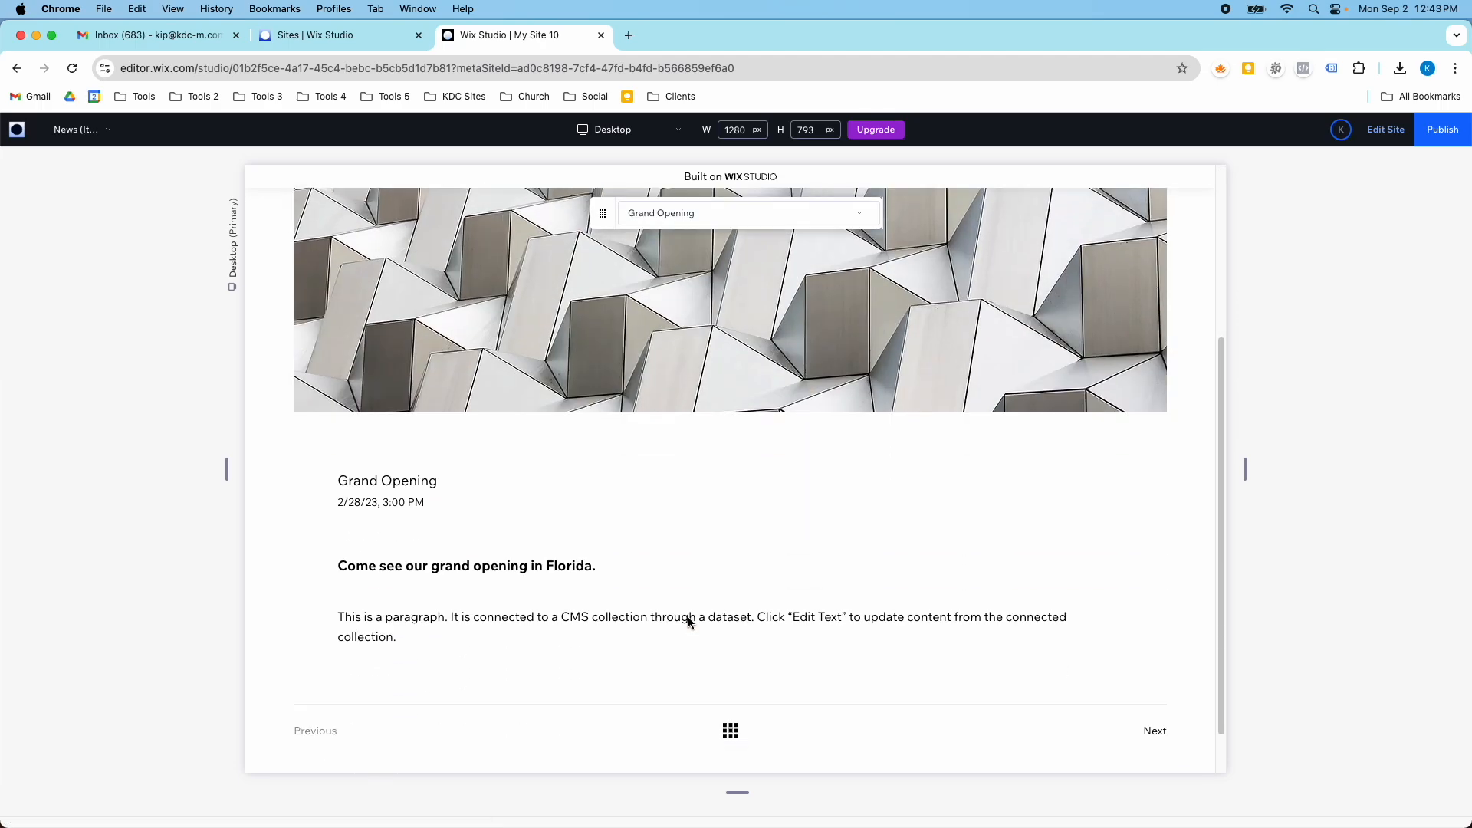
scroll(494, 621, up, 3)
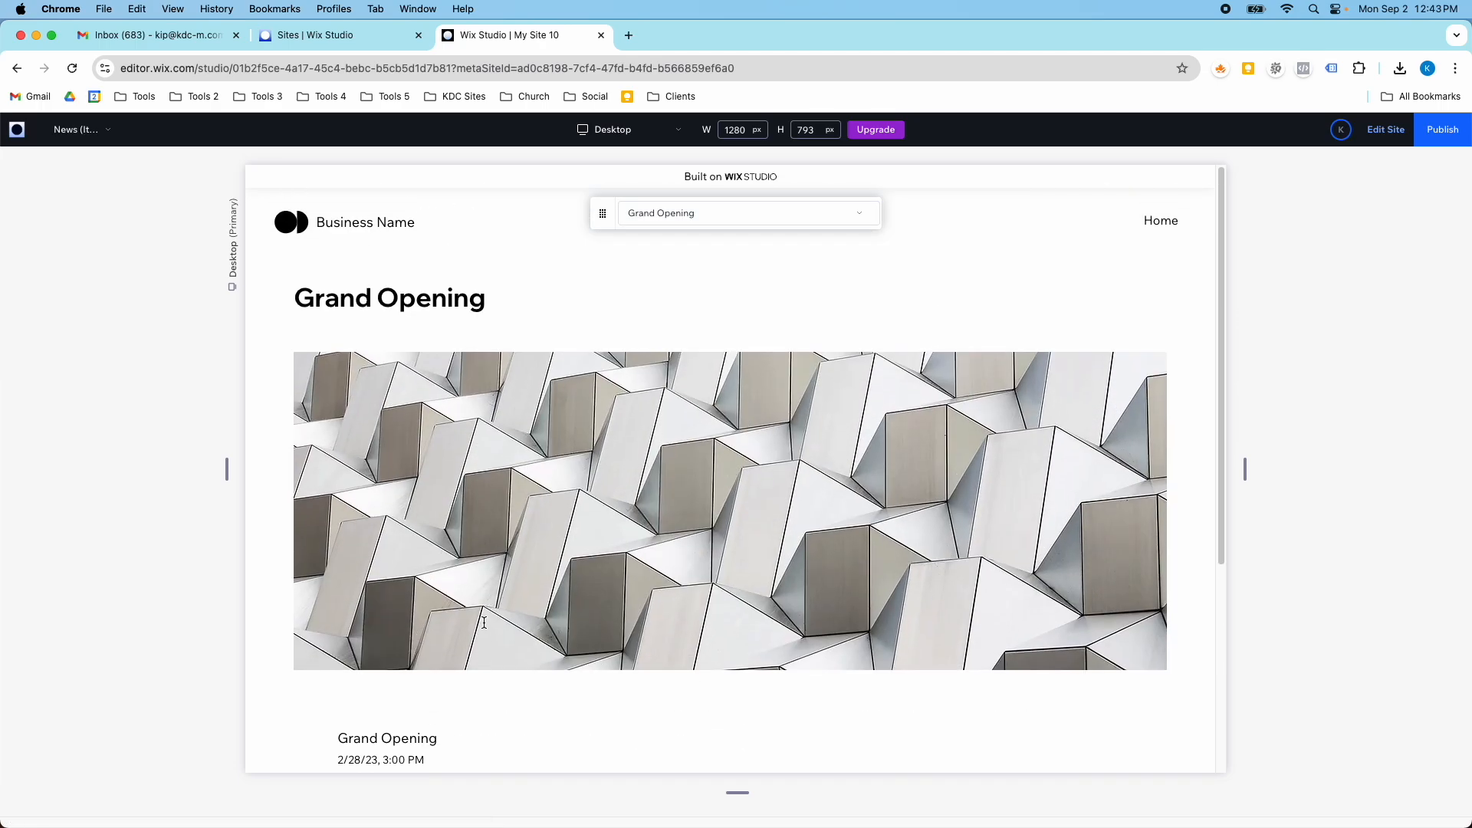
- Leave the preview and show the CMS connection settings of the title text on the News (Item) page
click(1384, 131)
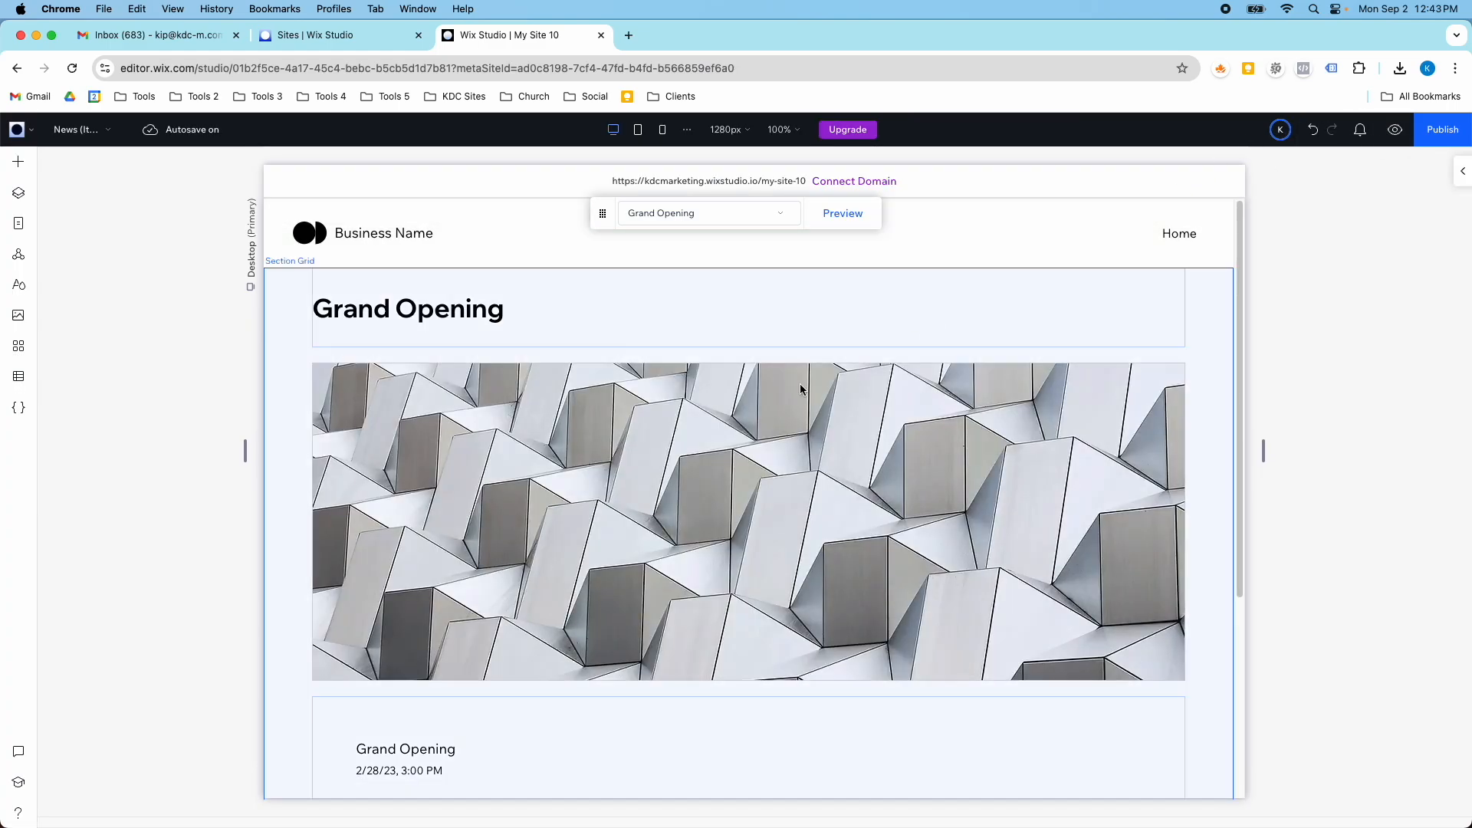
click(502, 320)
click(429, 314)
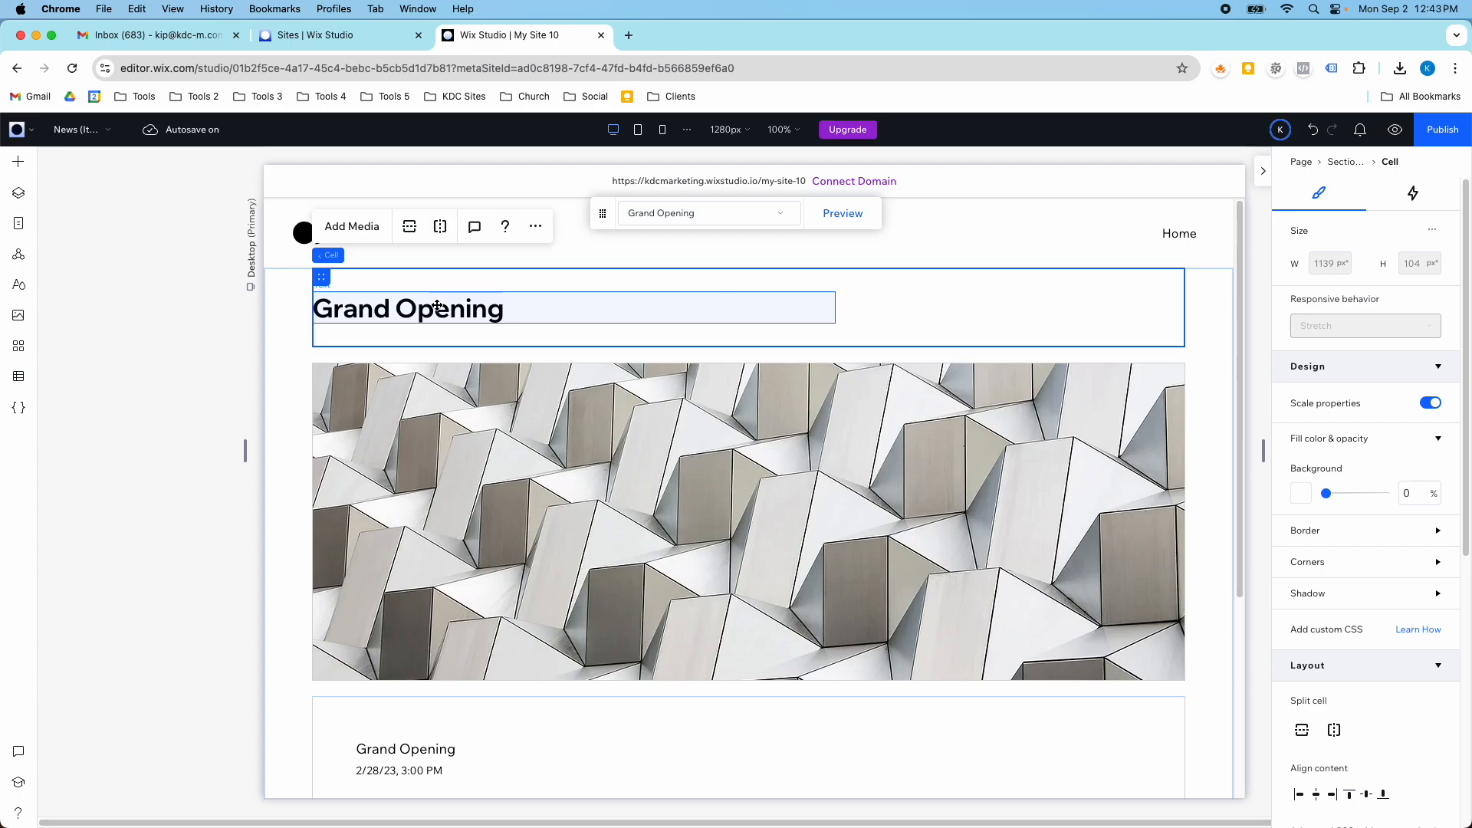
click(438, 310)
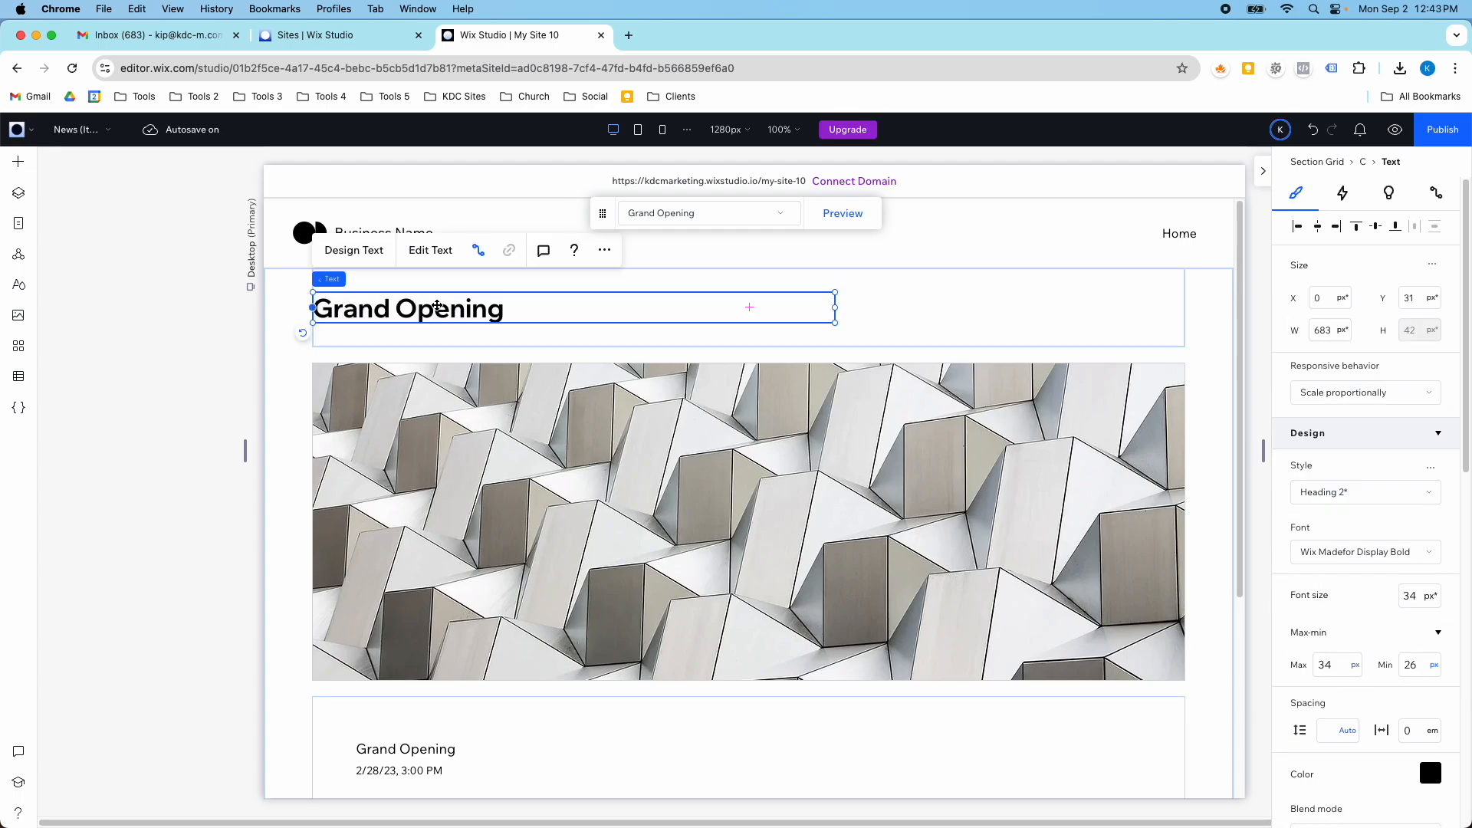
click(19, 161)
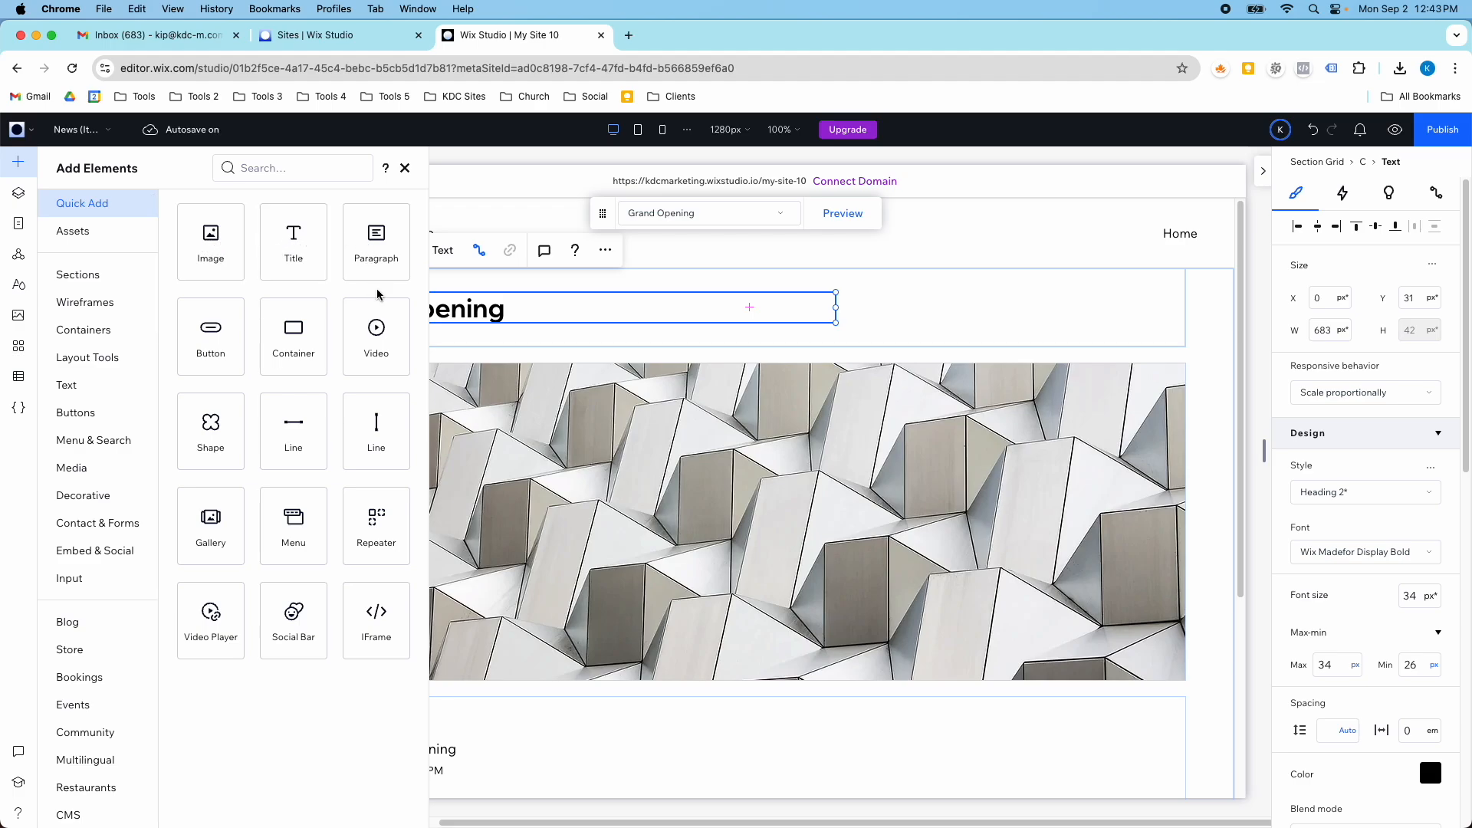
click(486, 332)
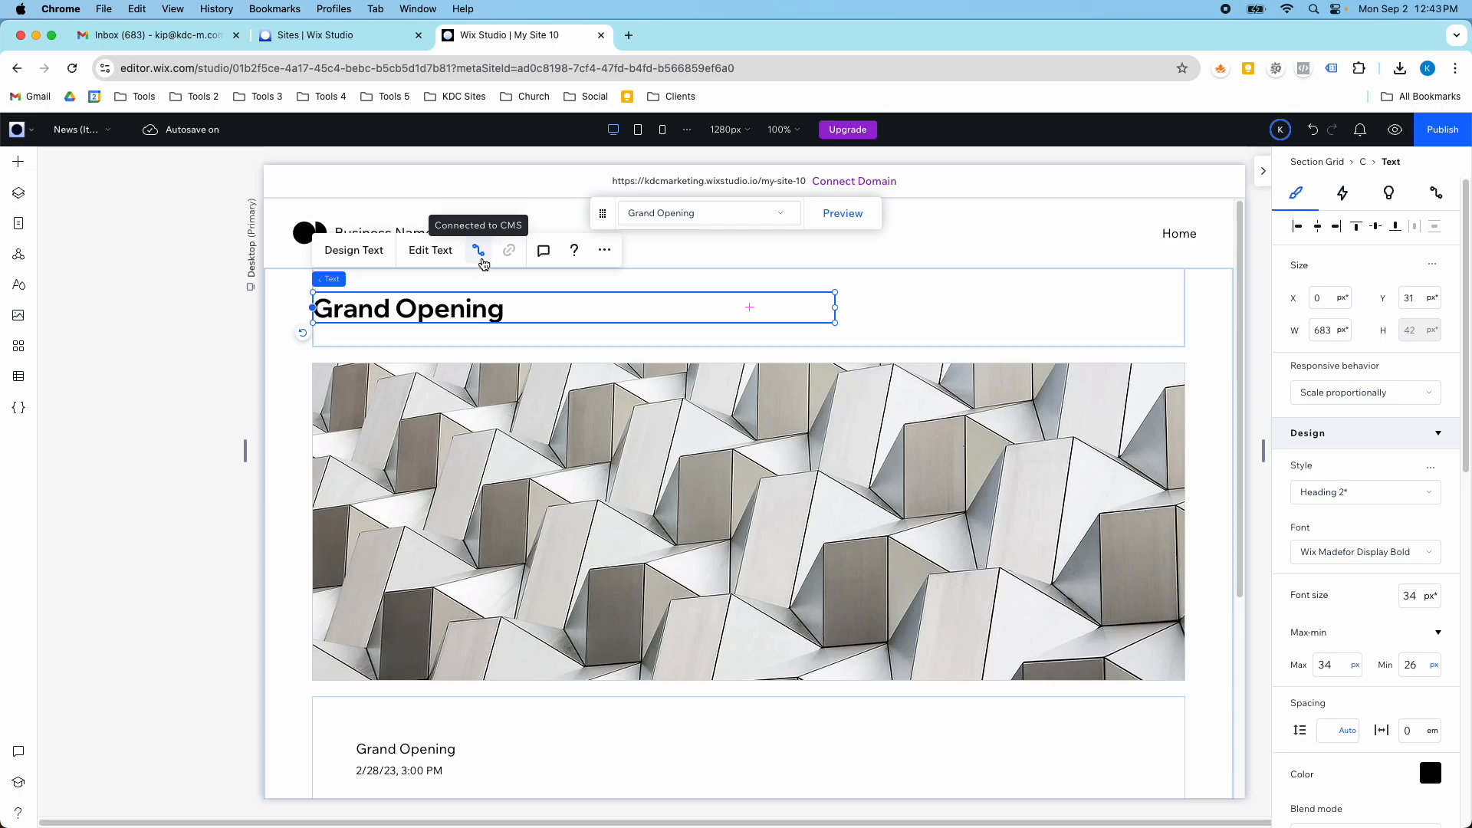
click(485, 263)
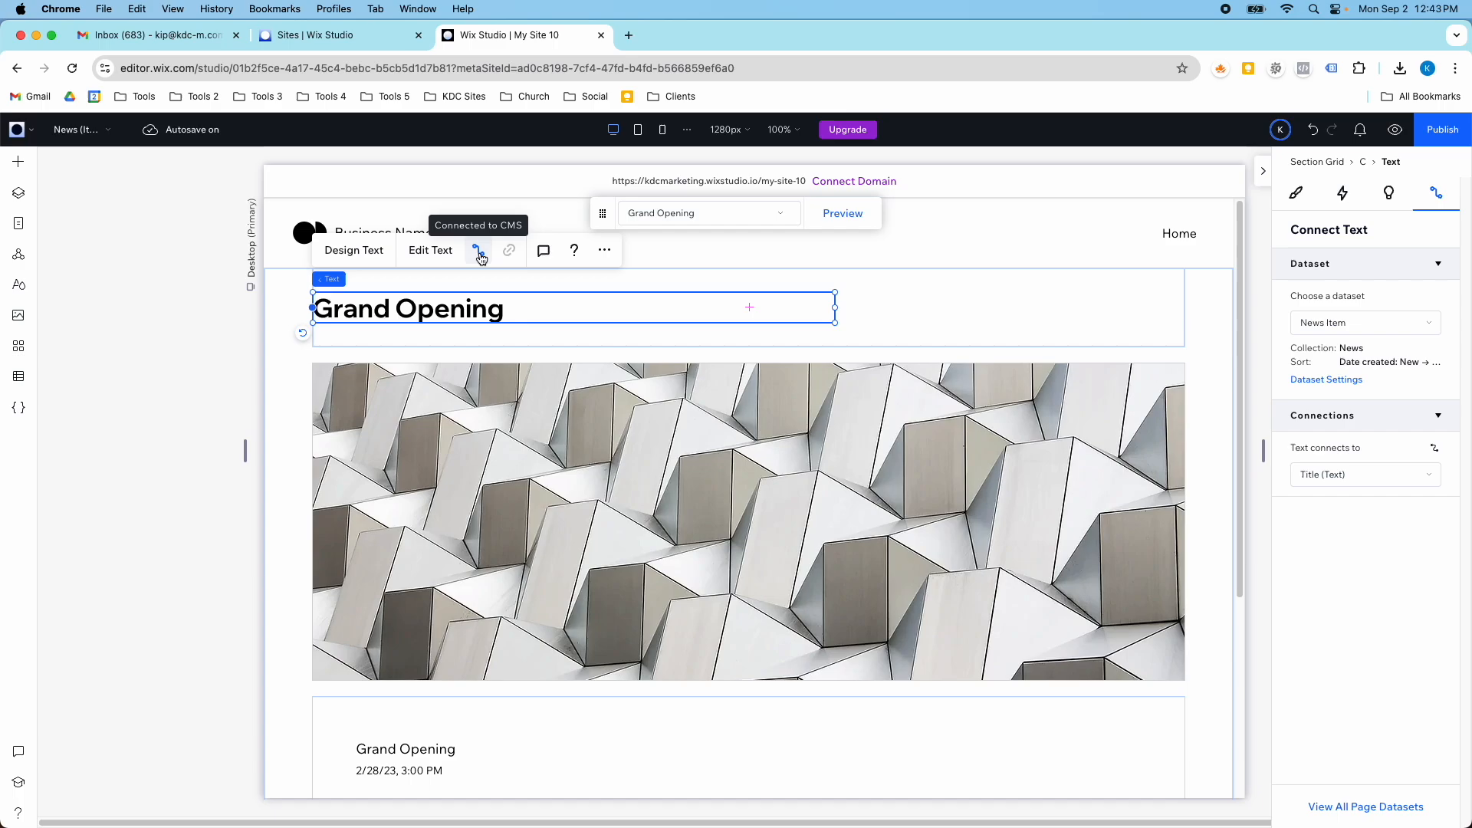
- Review the title text's dataset choices, try connecting the text to the Full Name field, and restore its connection to Title
click(1317, 328)
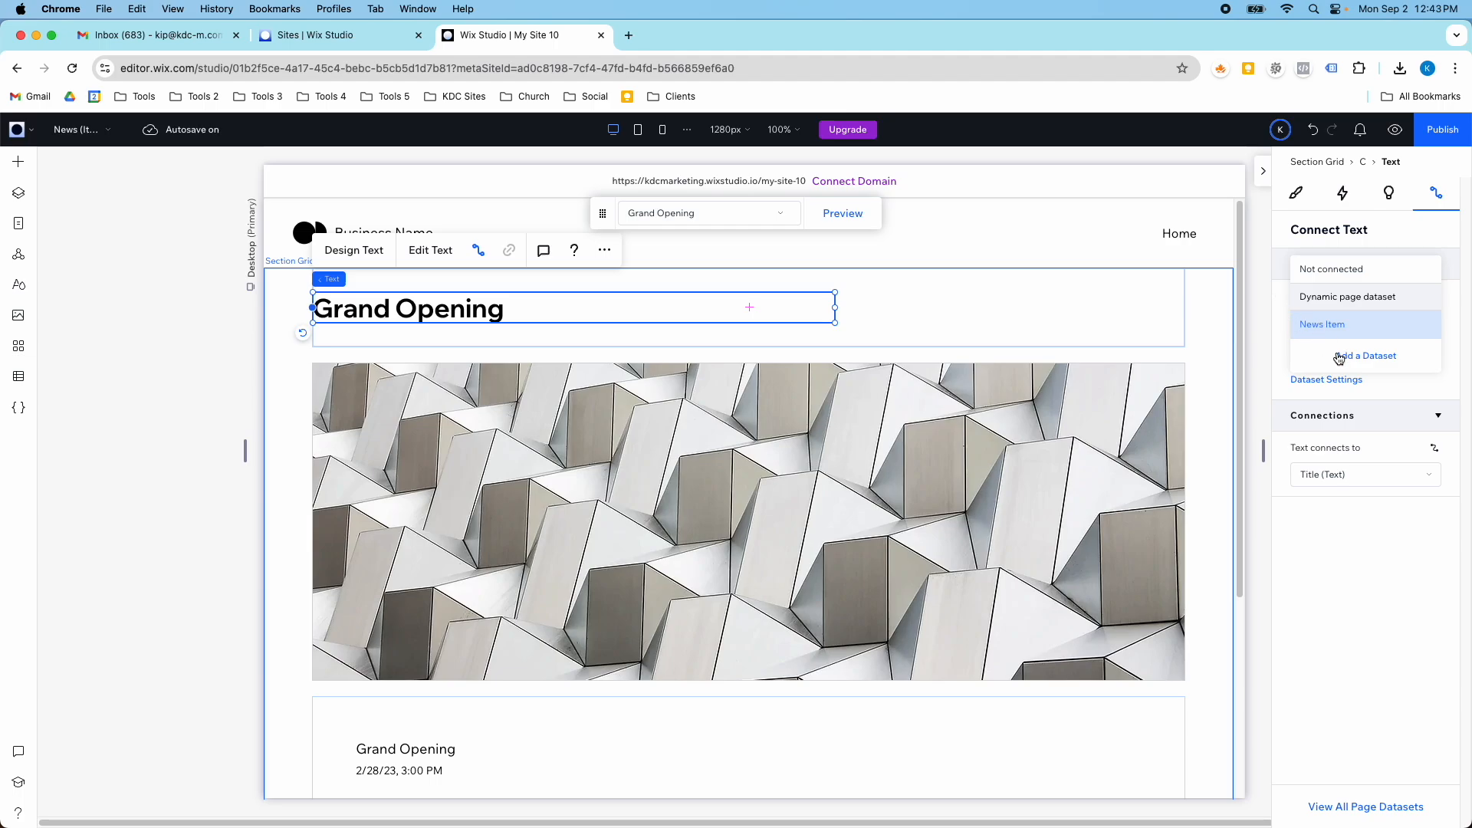
click(1300, 326)
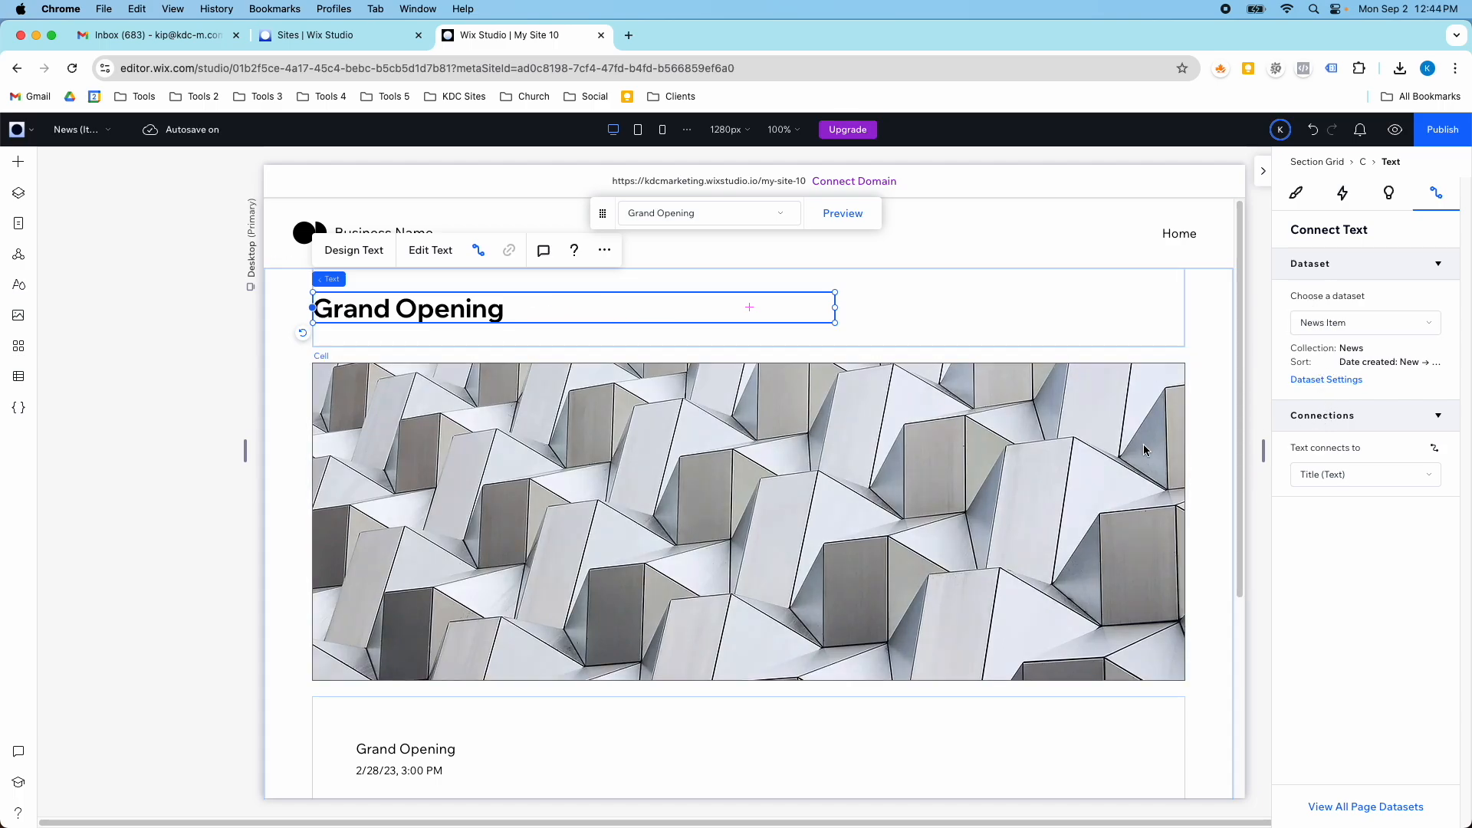
click(1300, 474)
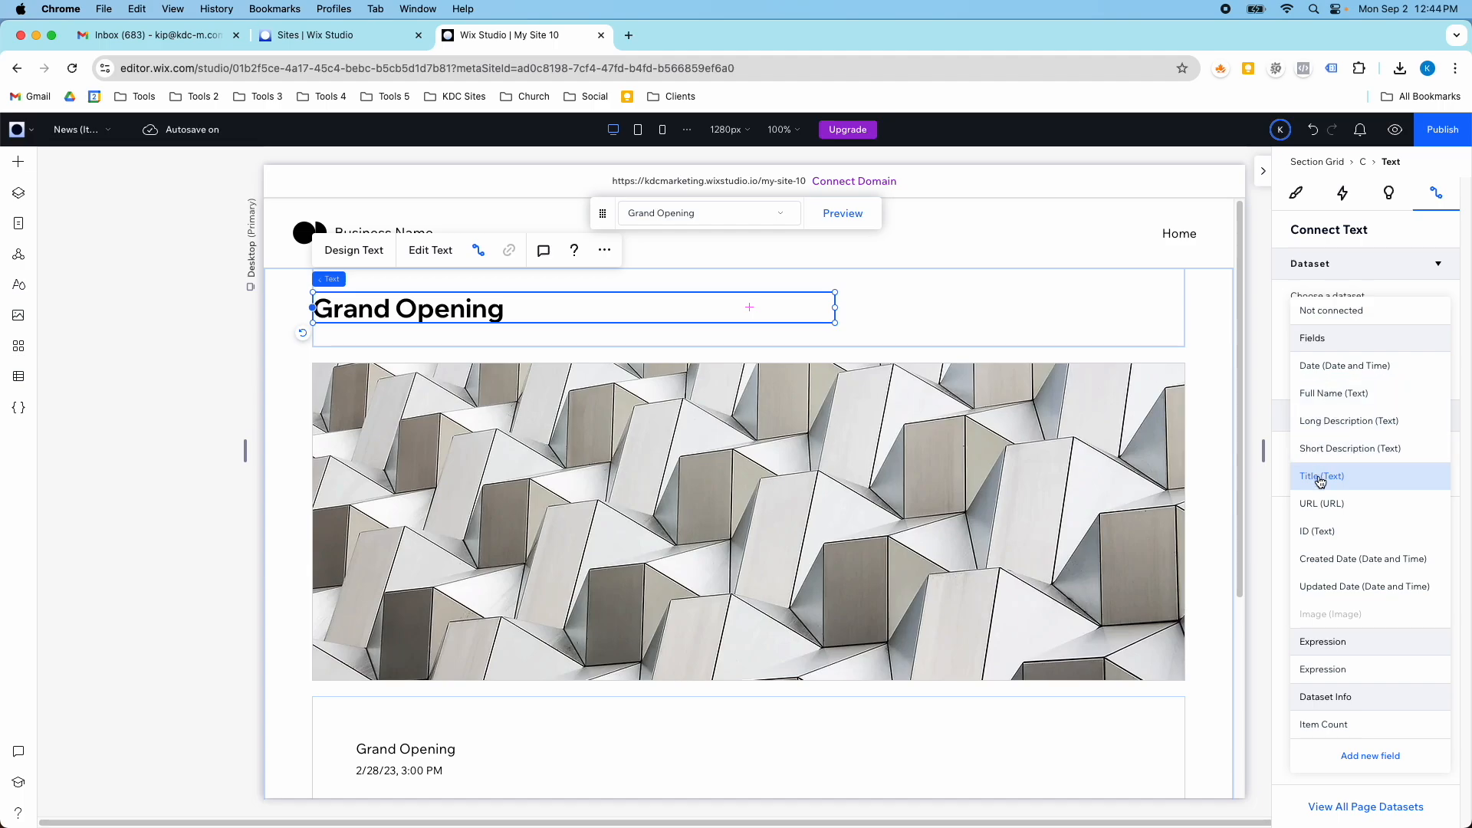
click(1330, 393)
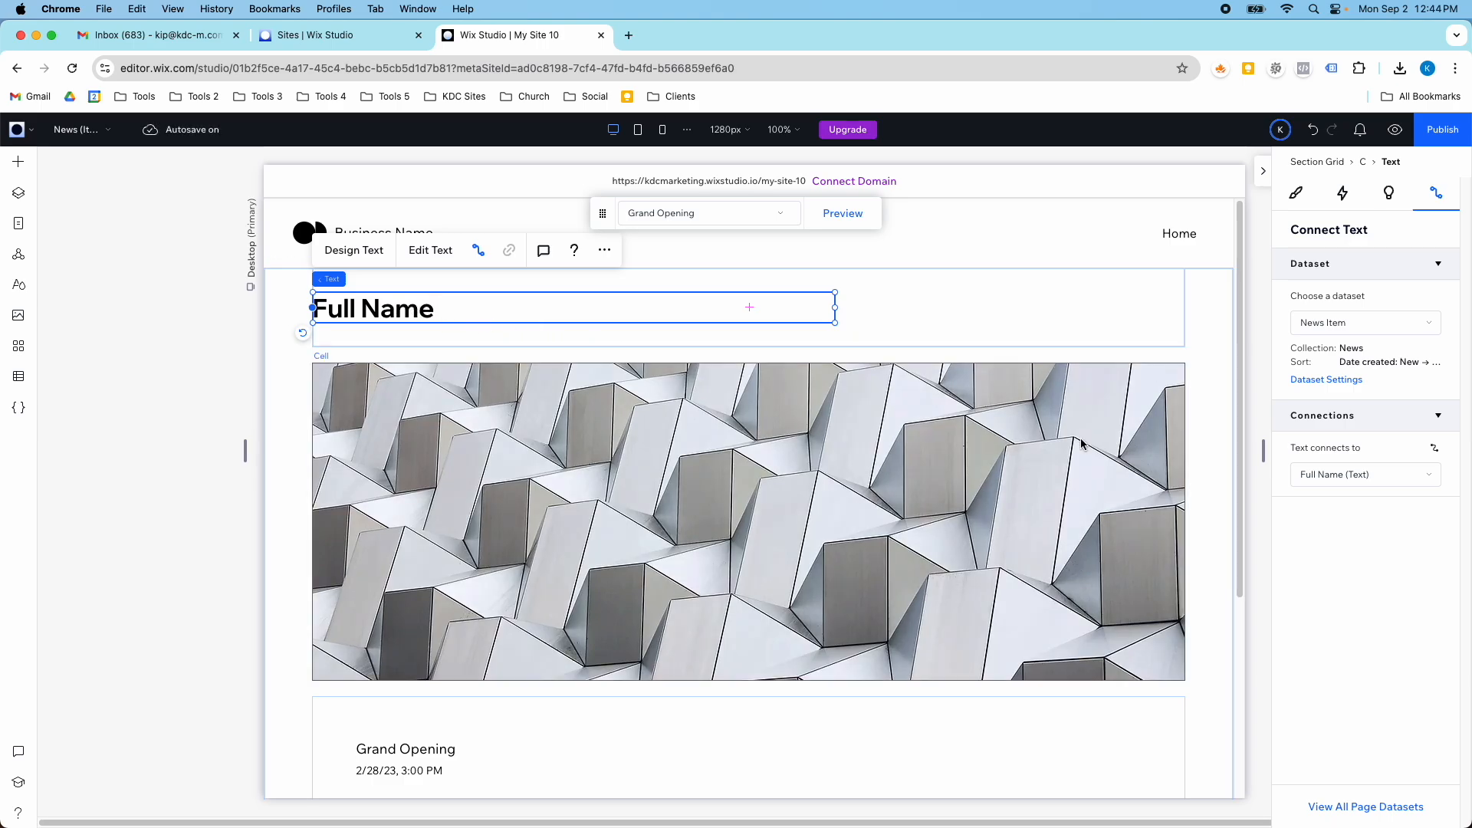
click(1318, 474)
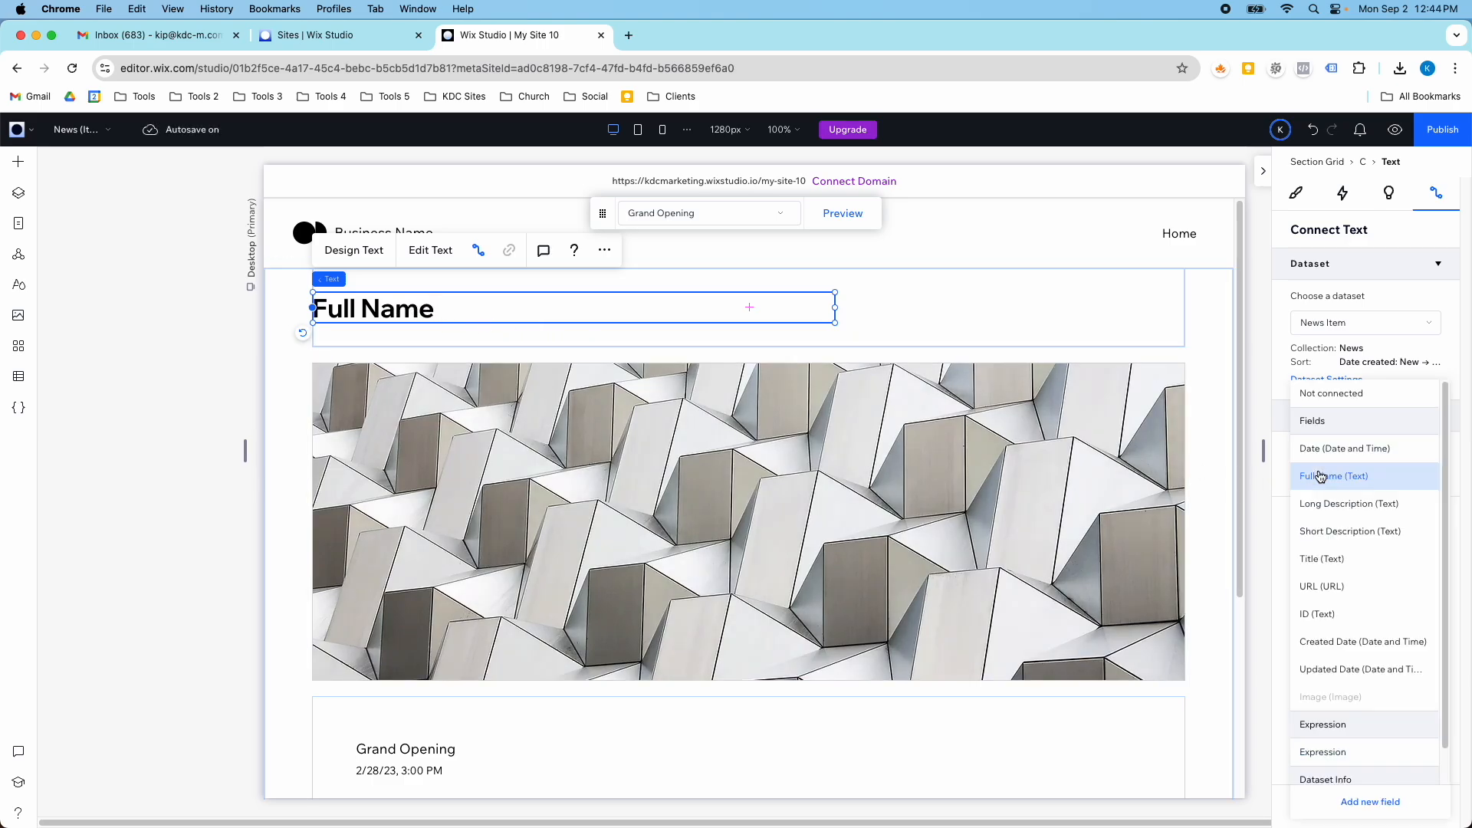
click(1331, 549)
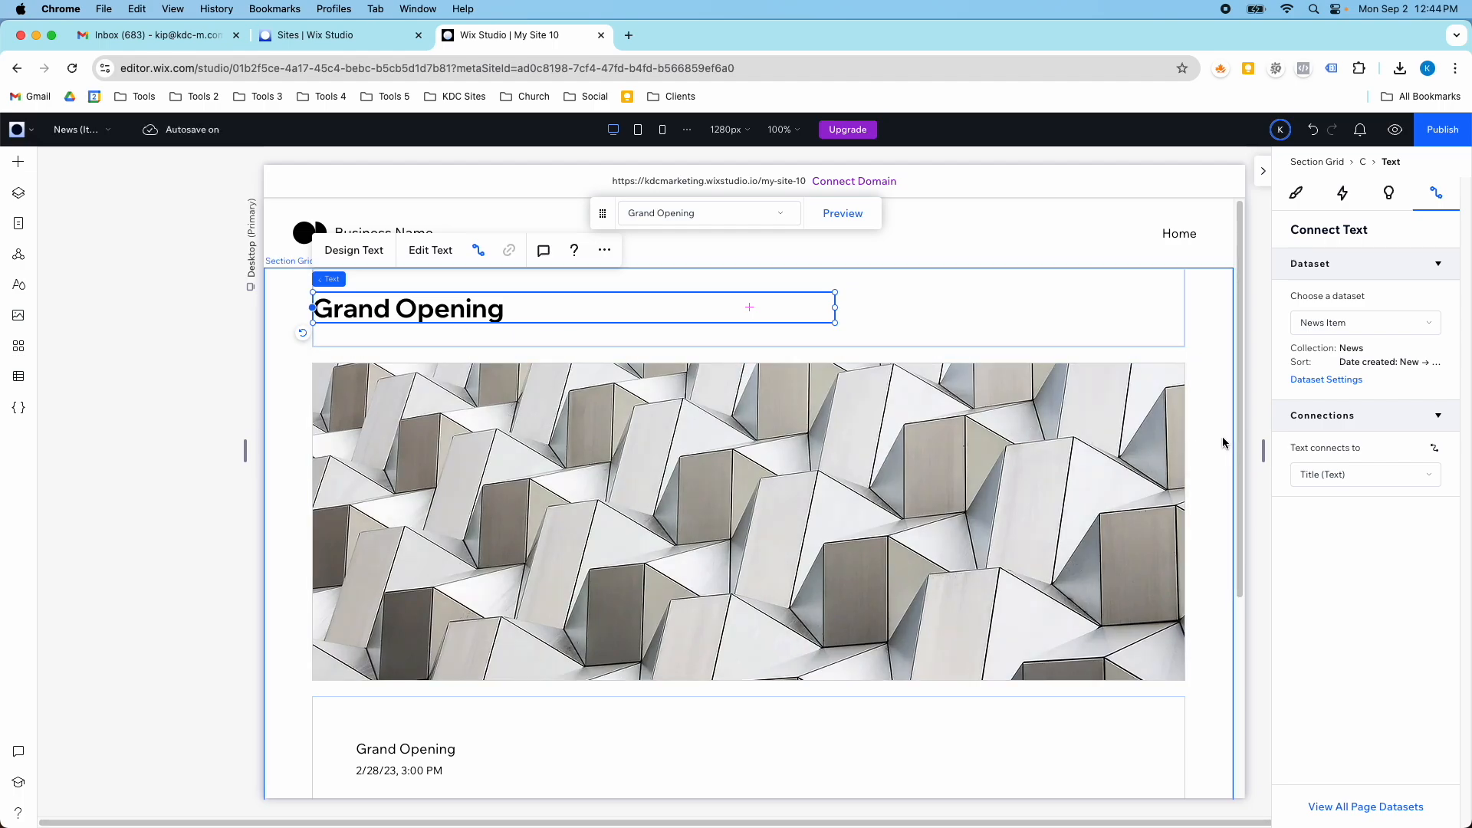
- Select the large image on the item page and examine the field options for its image source connection
scroll(763, 421, down, 5)
click(751, 385)
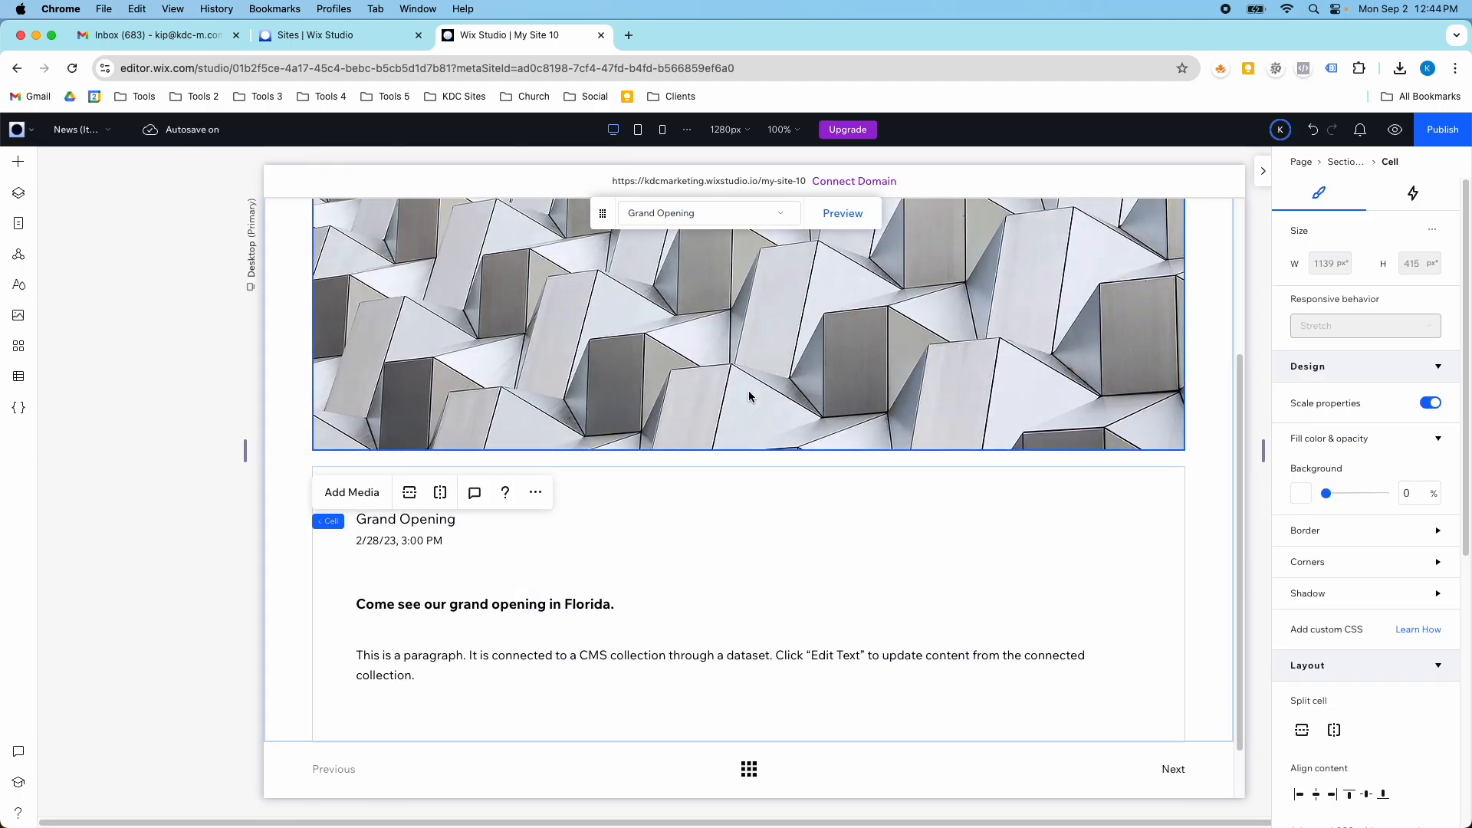
scroll(749, 389, up, 1)
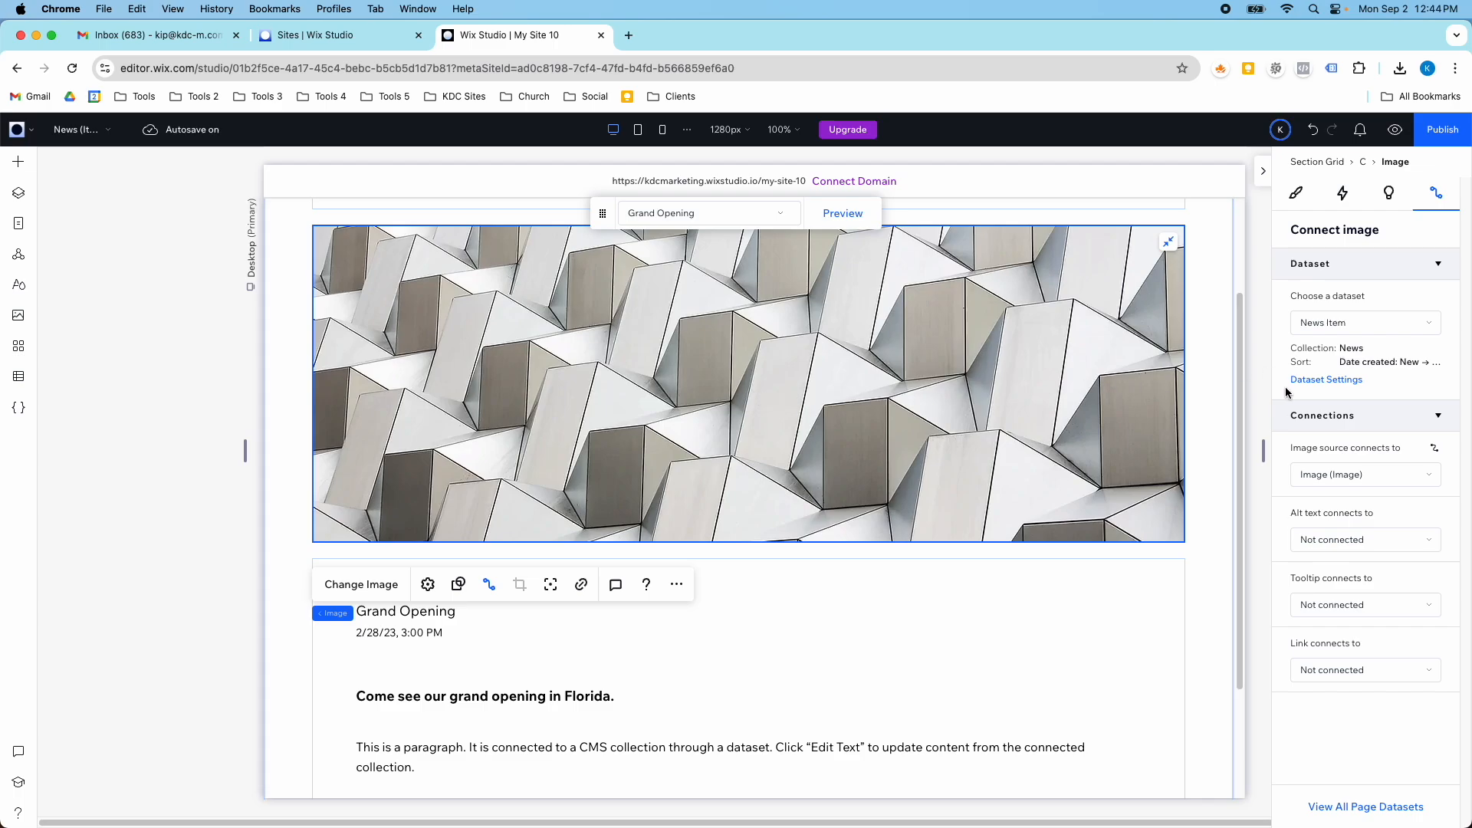
click(1315, 481)
click(1316, 494)
scroll(1254, 564, up, 2)
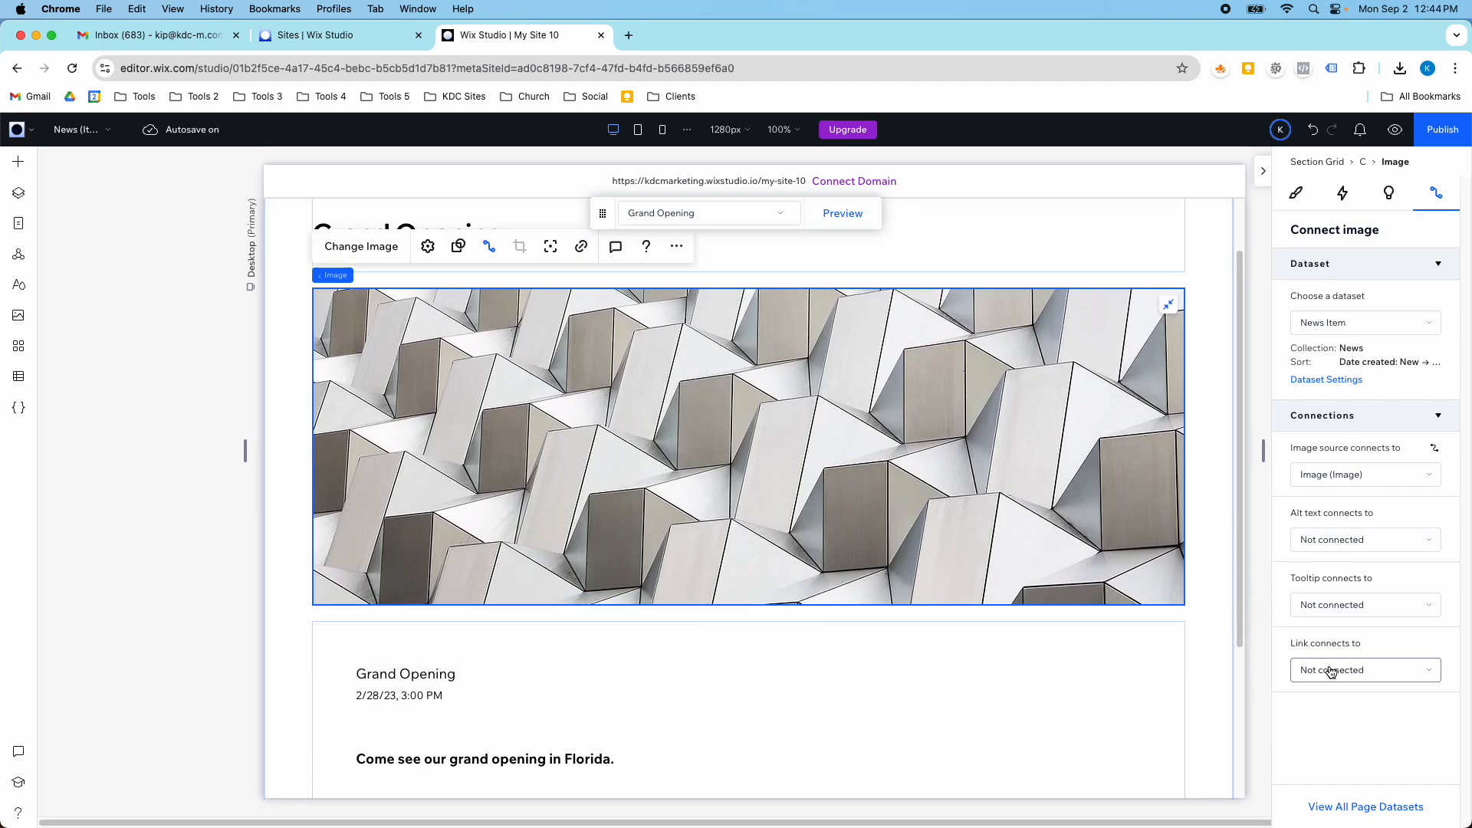
- Examine the actions, dynamic pages and fields available for the image's link connection, leaving it unconnected
click(1331, 672)
scroll(1338, 672, down, 3)
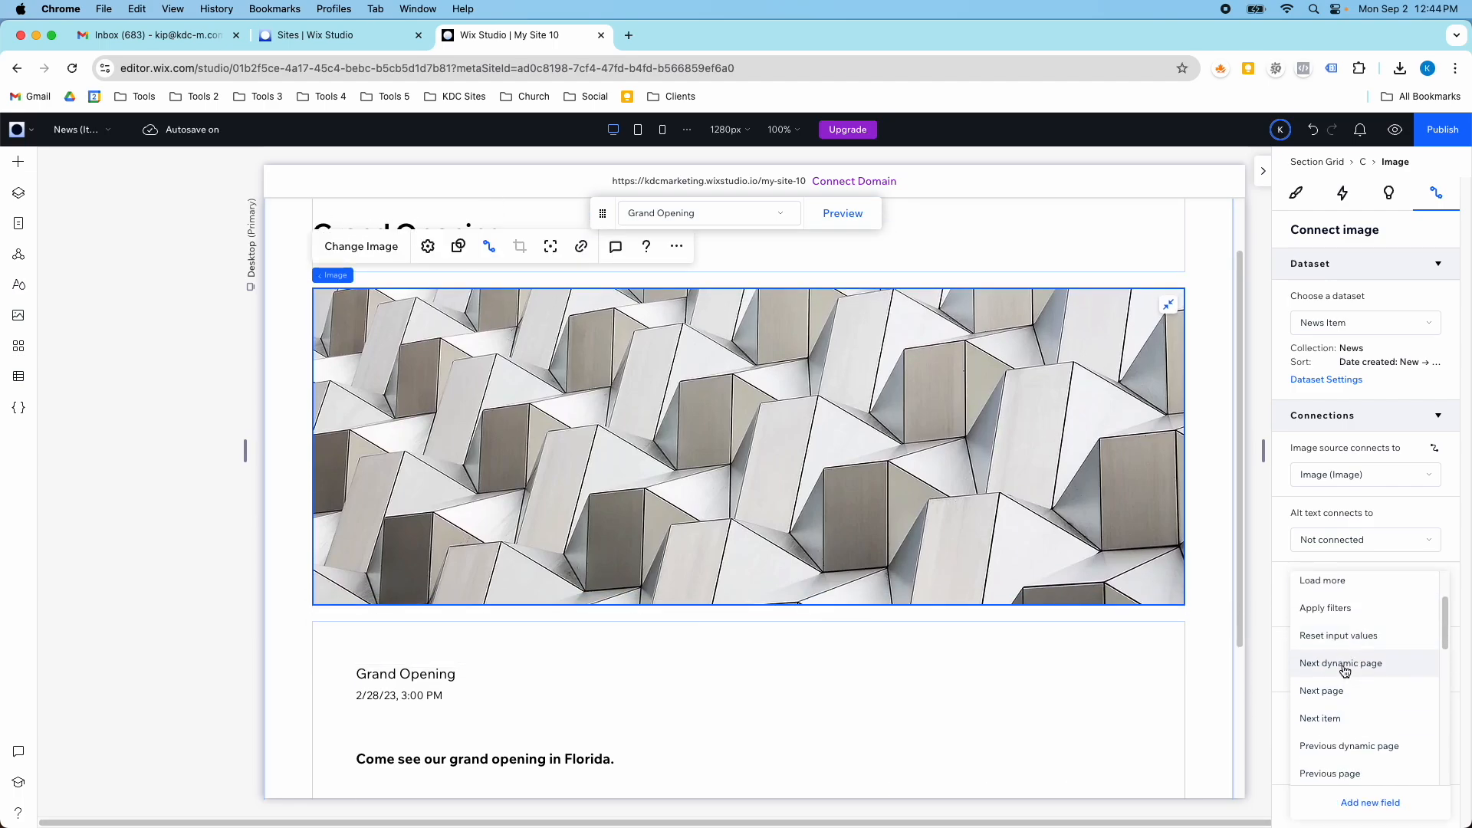
scroll(1345, 670, down, 5)
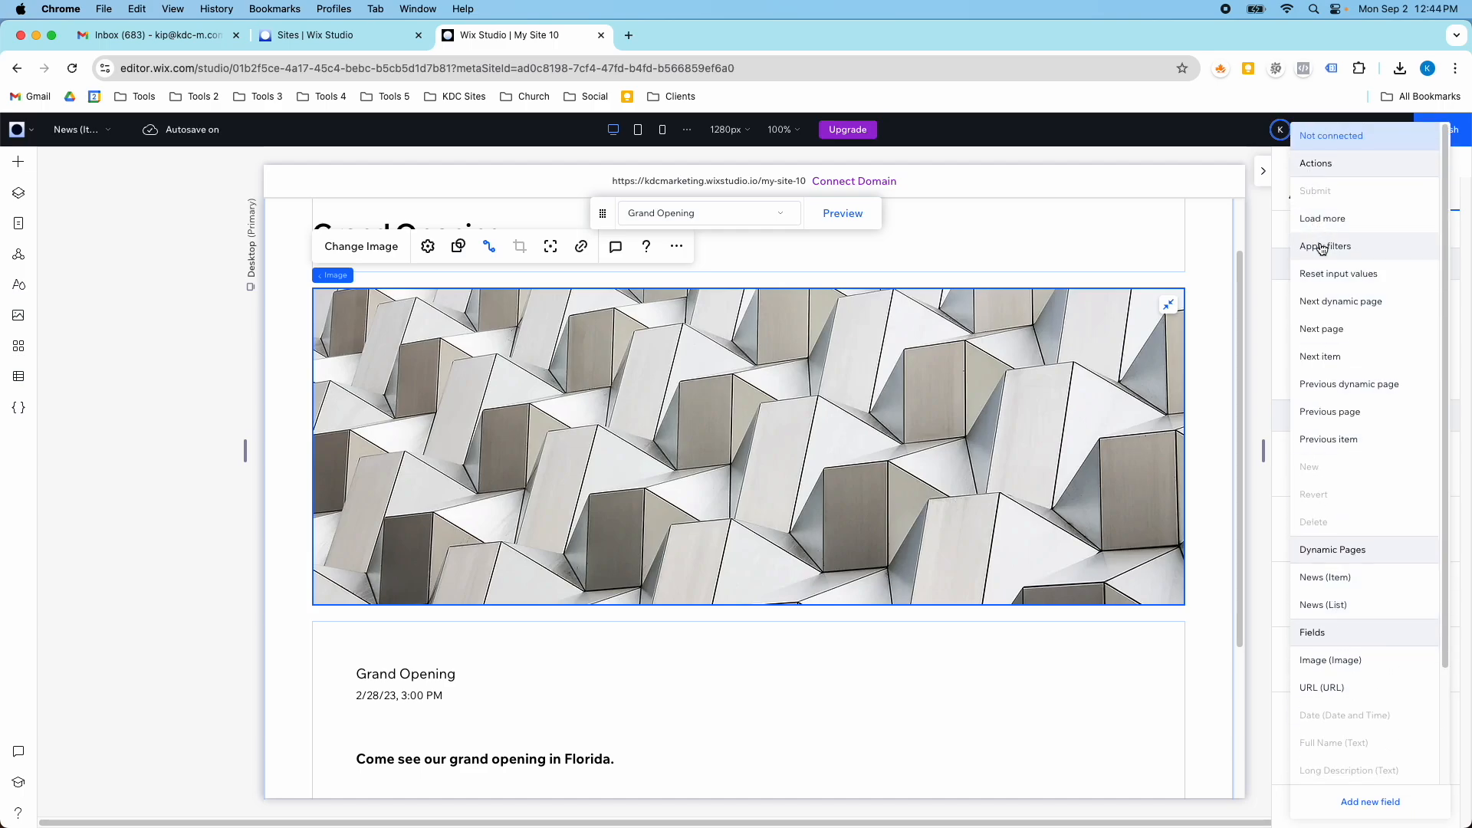
scroll(1334, 353, down, 3)
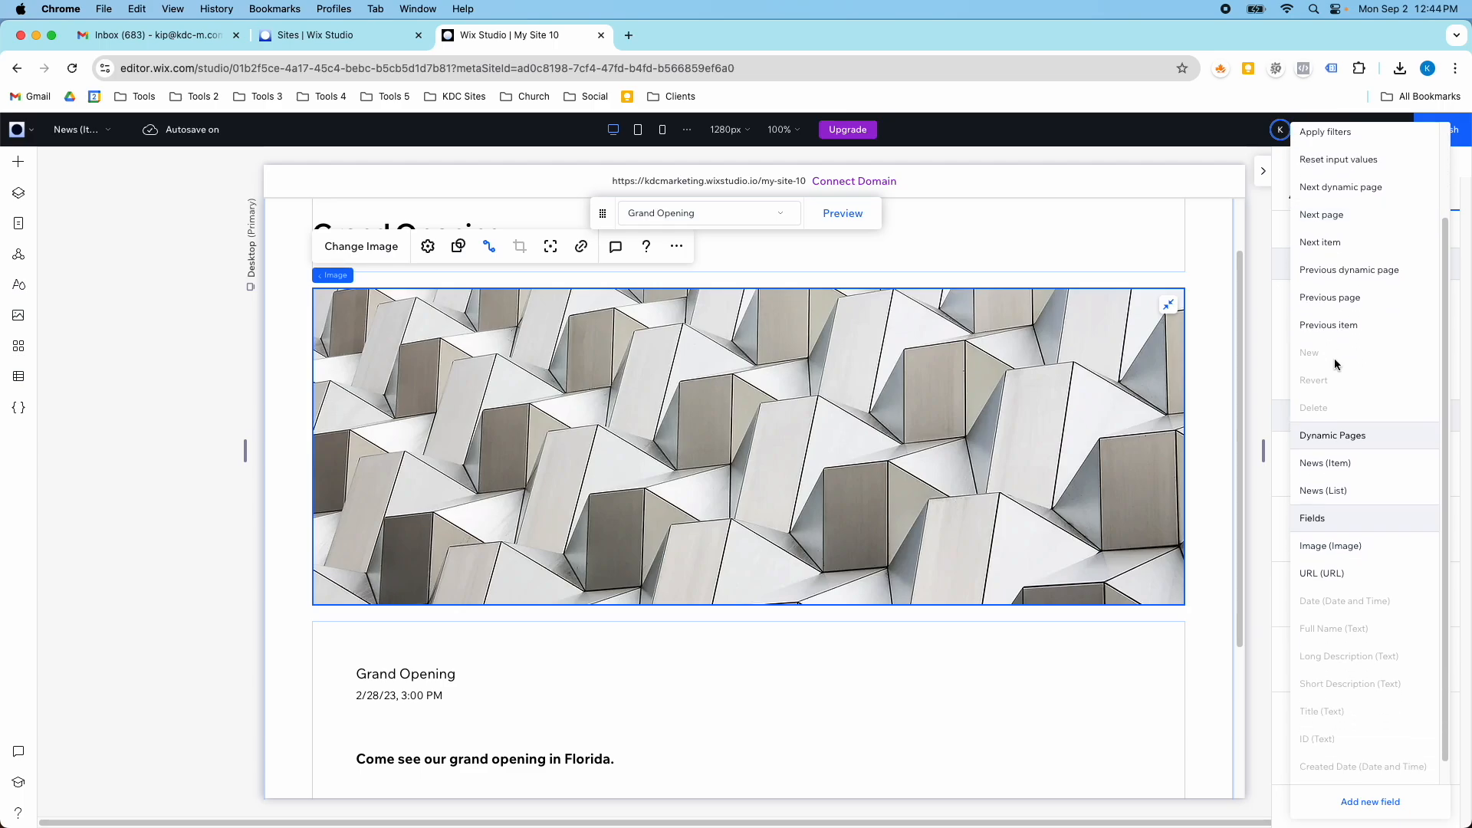
scroll(1320, 461, up, 3)
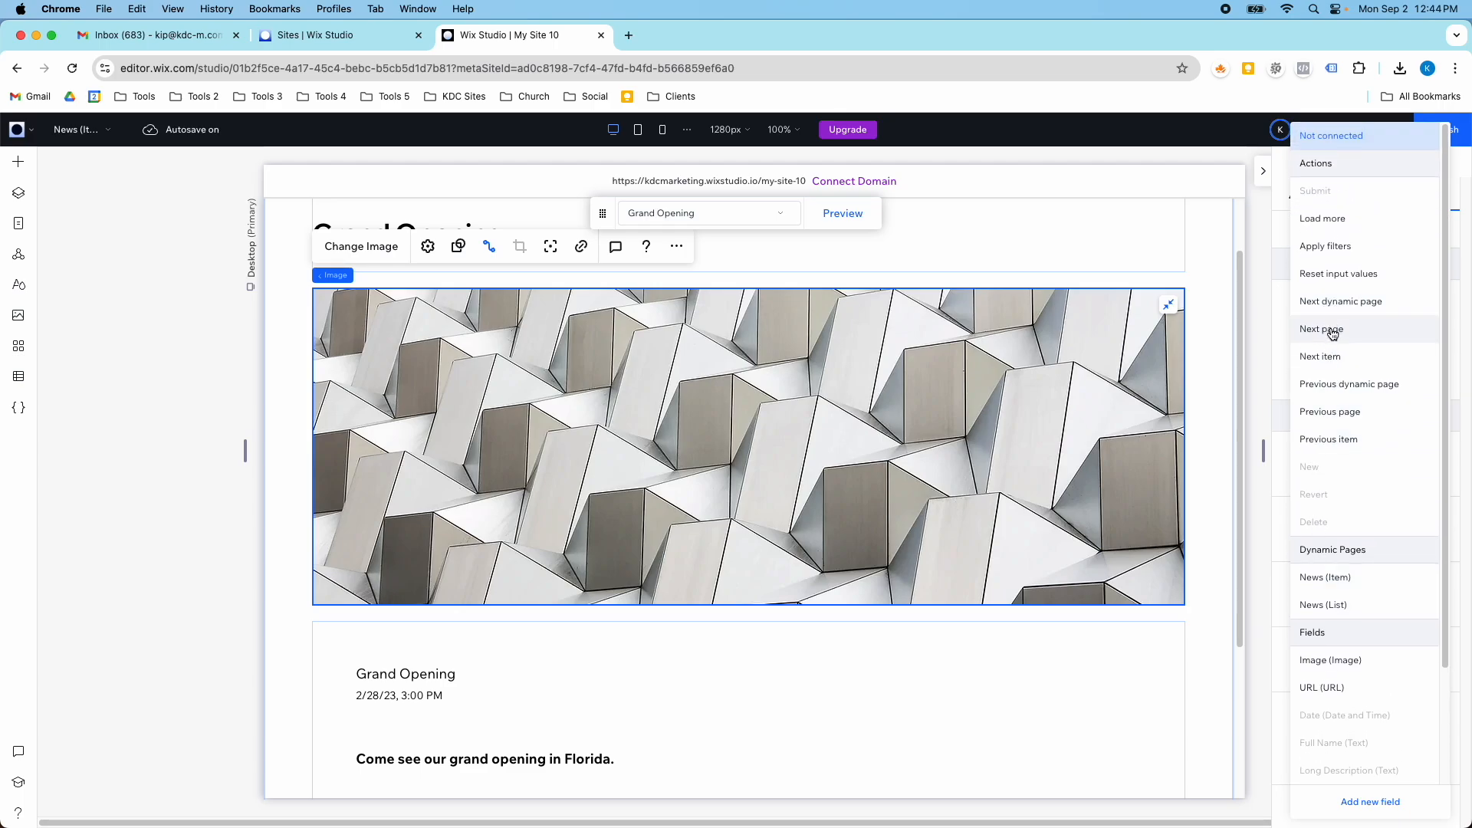
click(1267, 306)
- Select the smaller title text below the image inside its stack and show its CMS connection settings
click(436, 678)
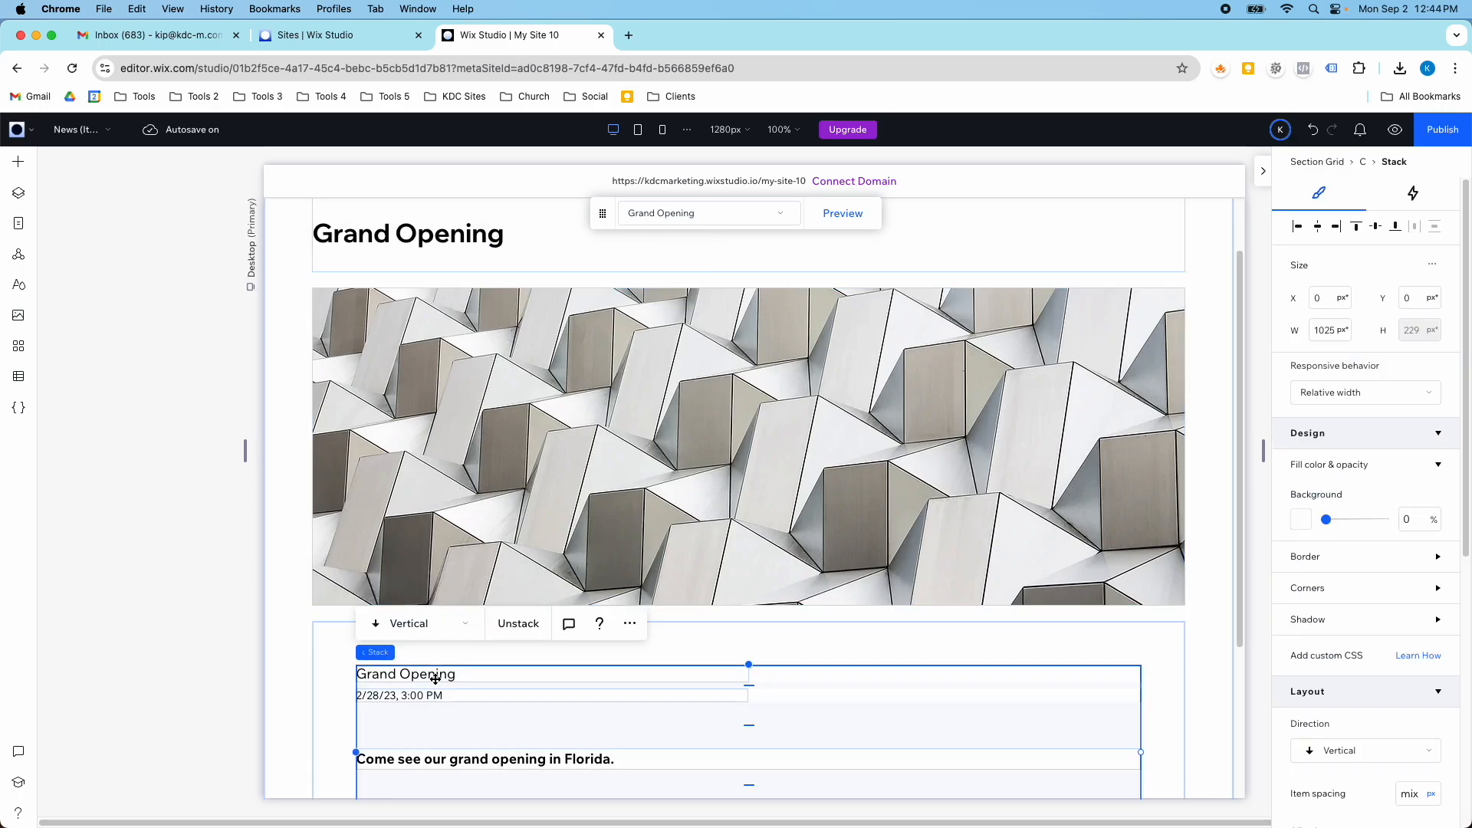
click(435, 676)
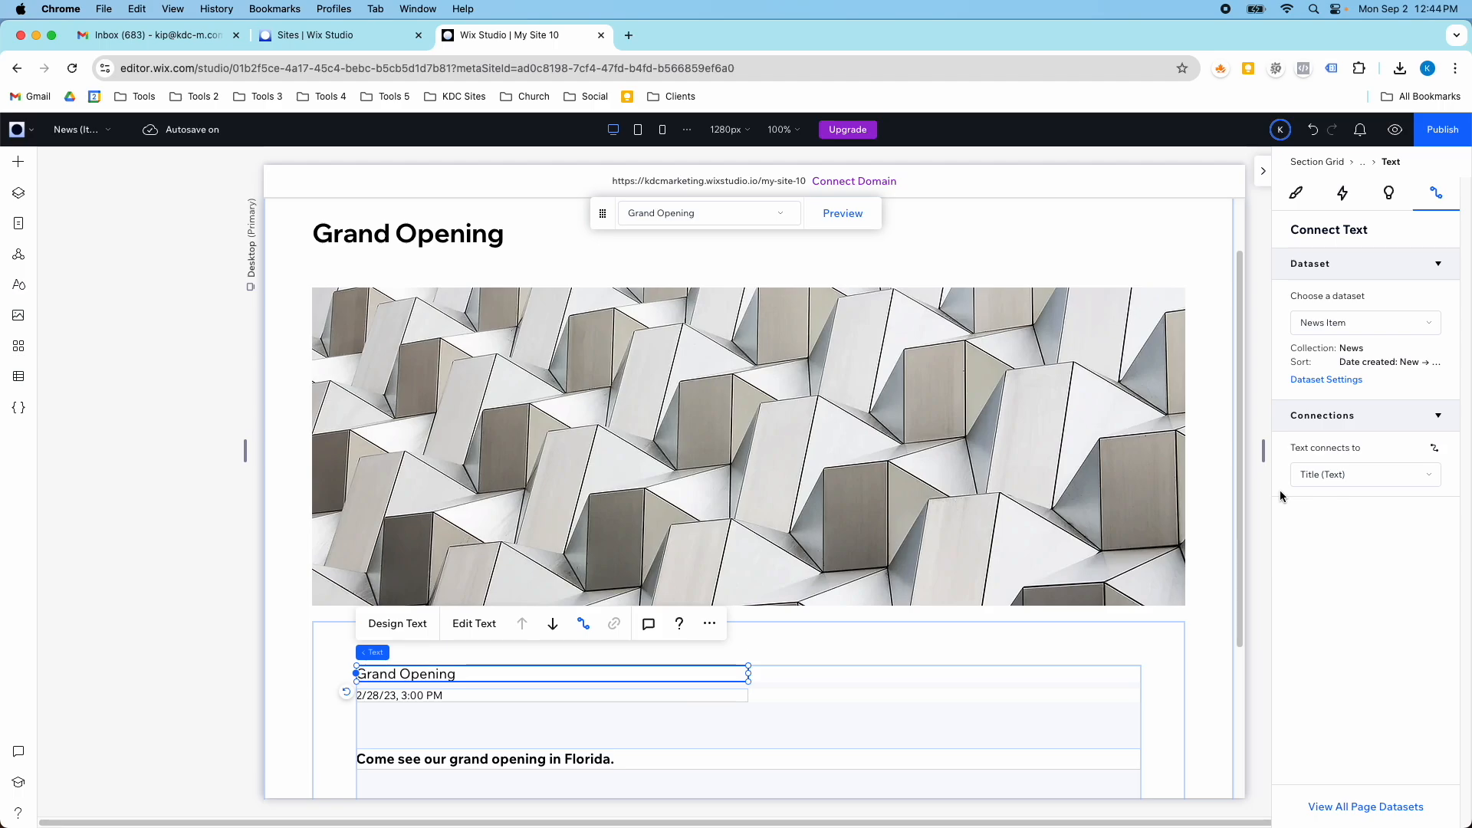
scroll(585, 675, down, 3)
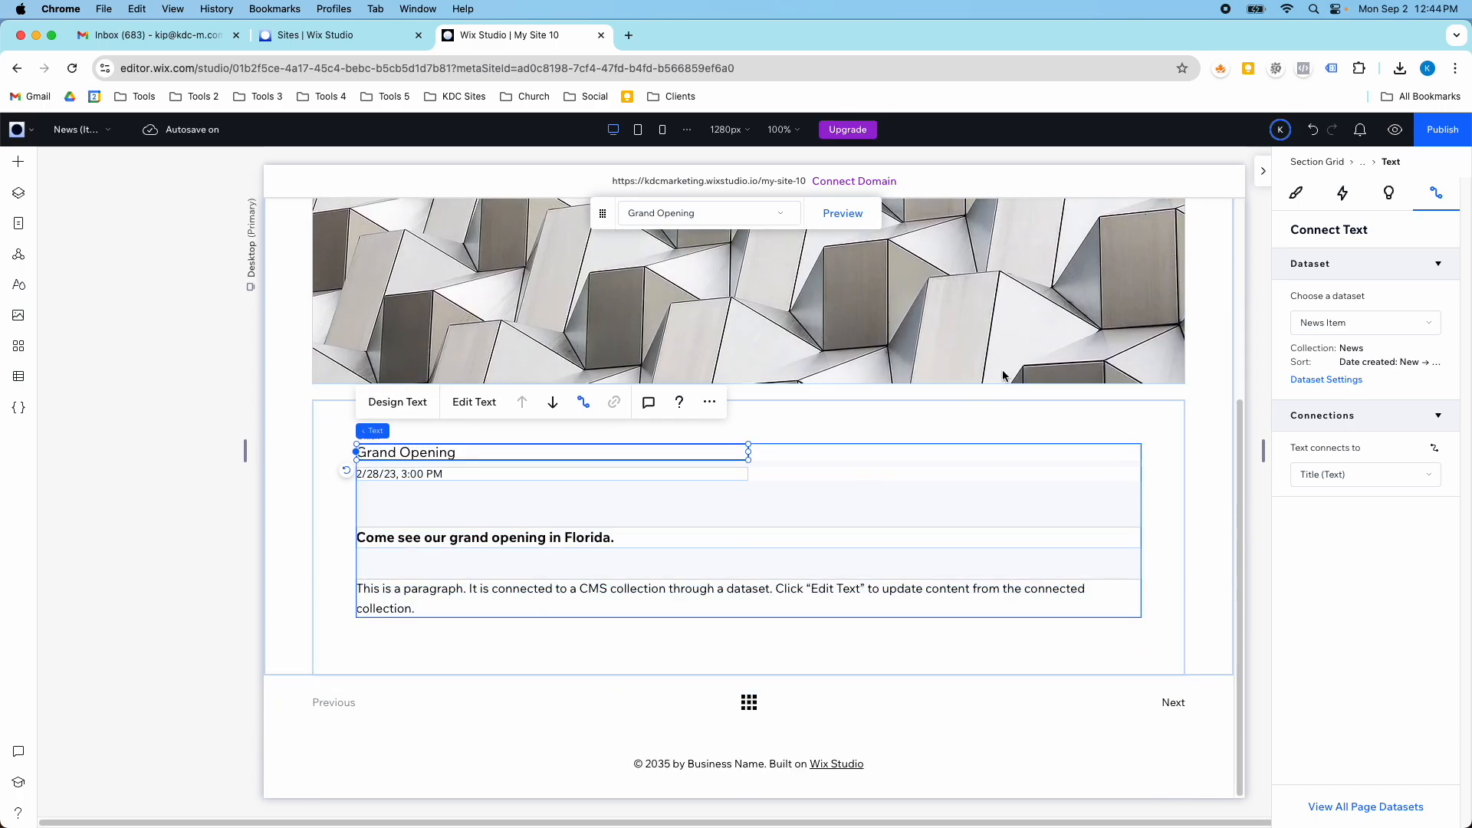
- Show the News Item dataset settings and examine the dataset mode options, keeping Read, along with the filter and sort settings
click(1315, 382)
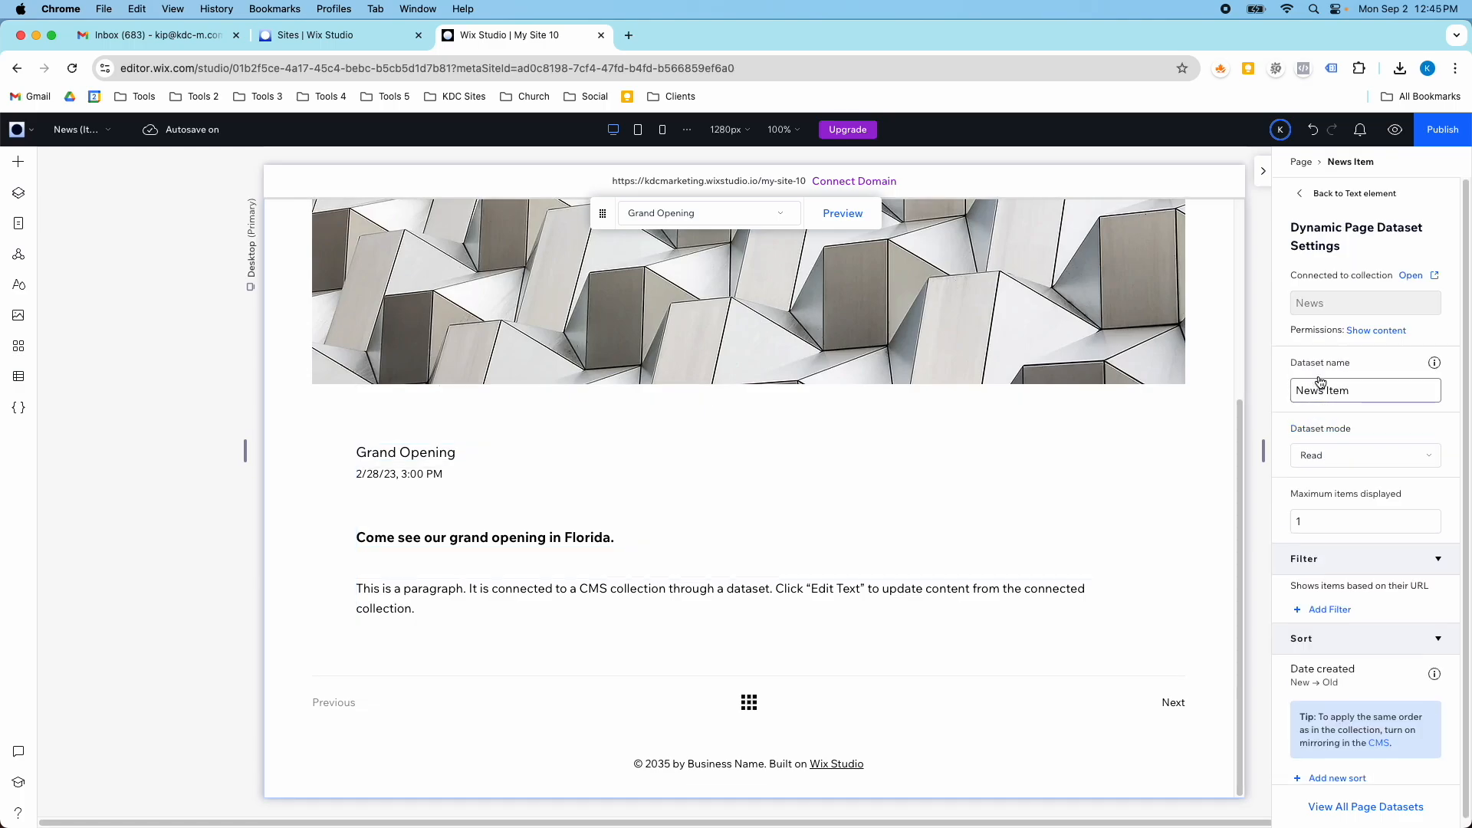
scroll(1369, 456, down, 1)
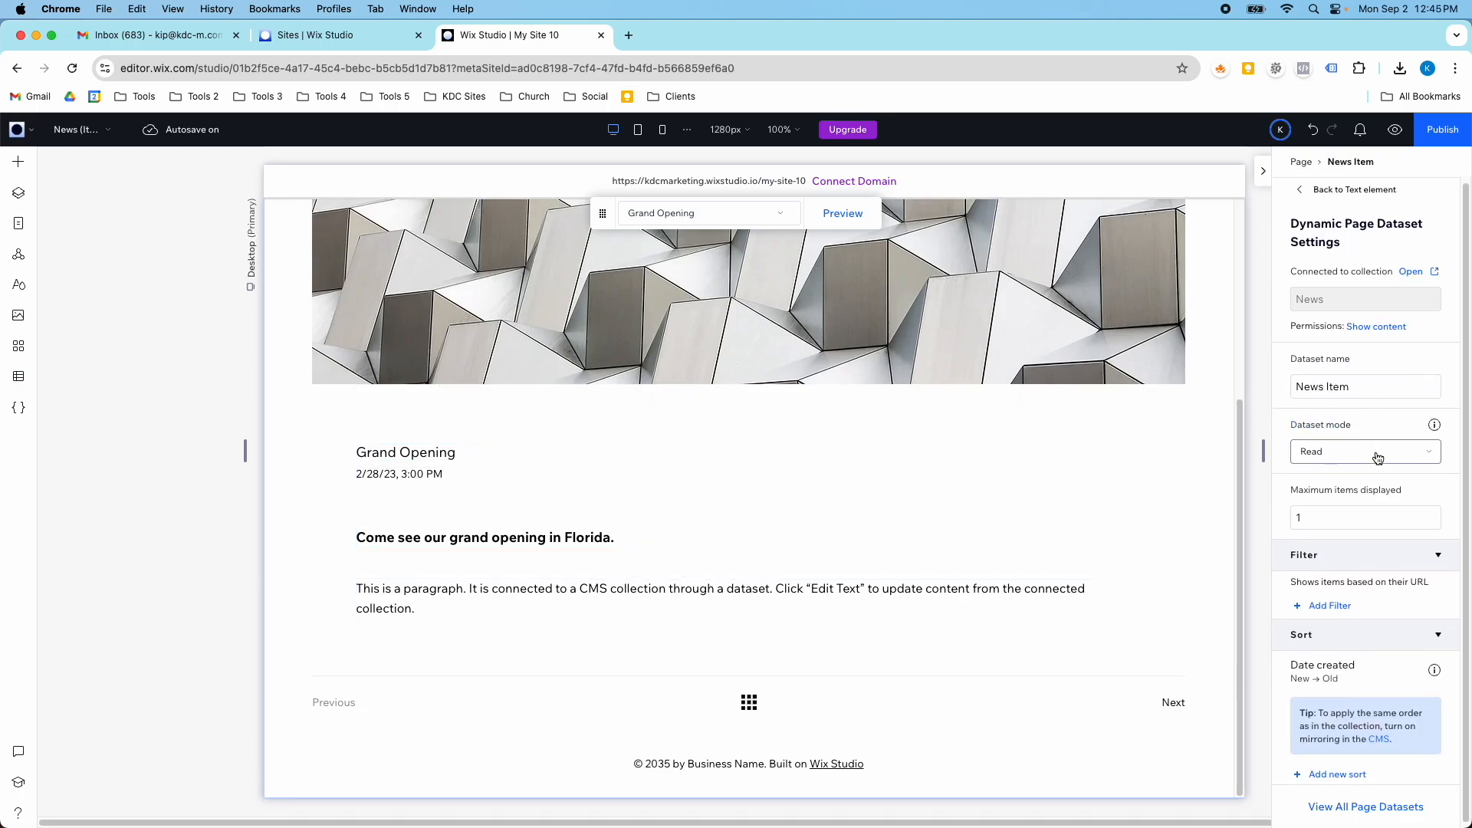
click(1348, 452)
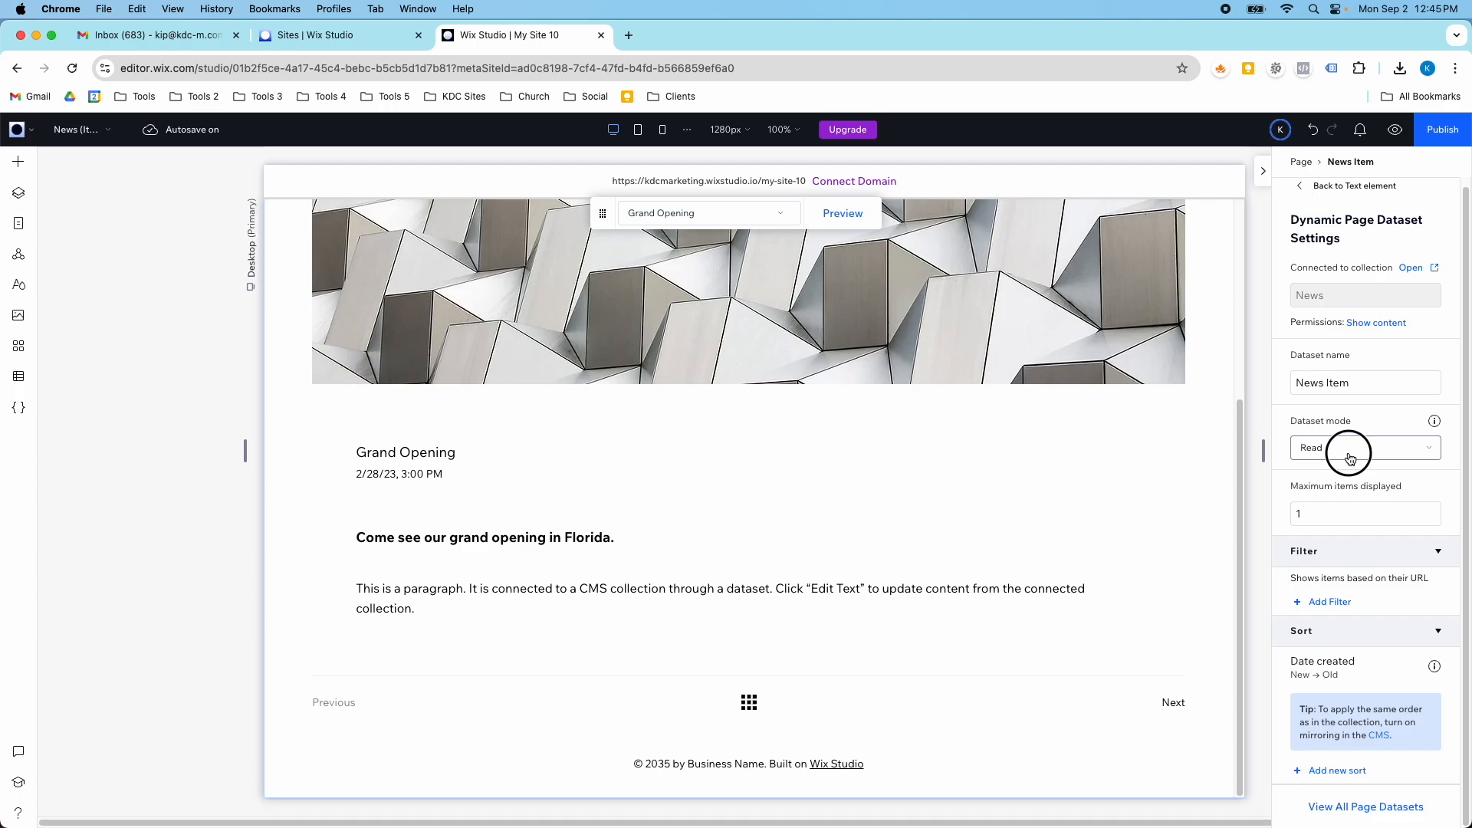
click(1348, 454)
click(1338, 455)
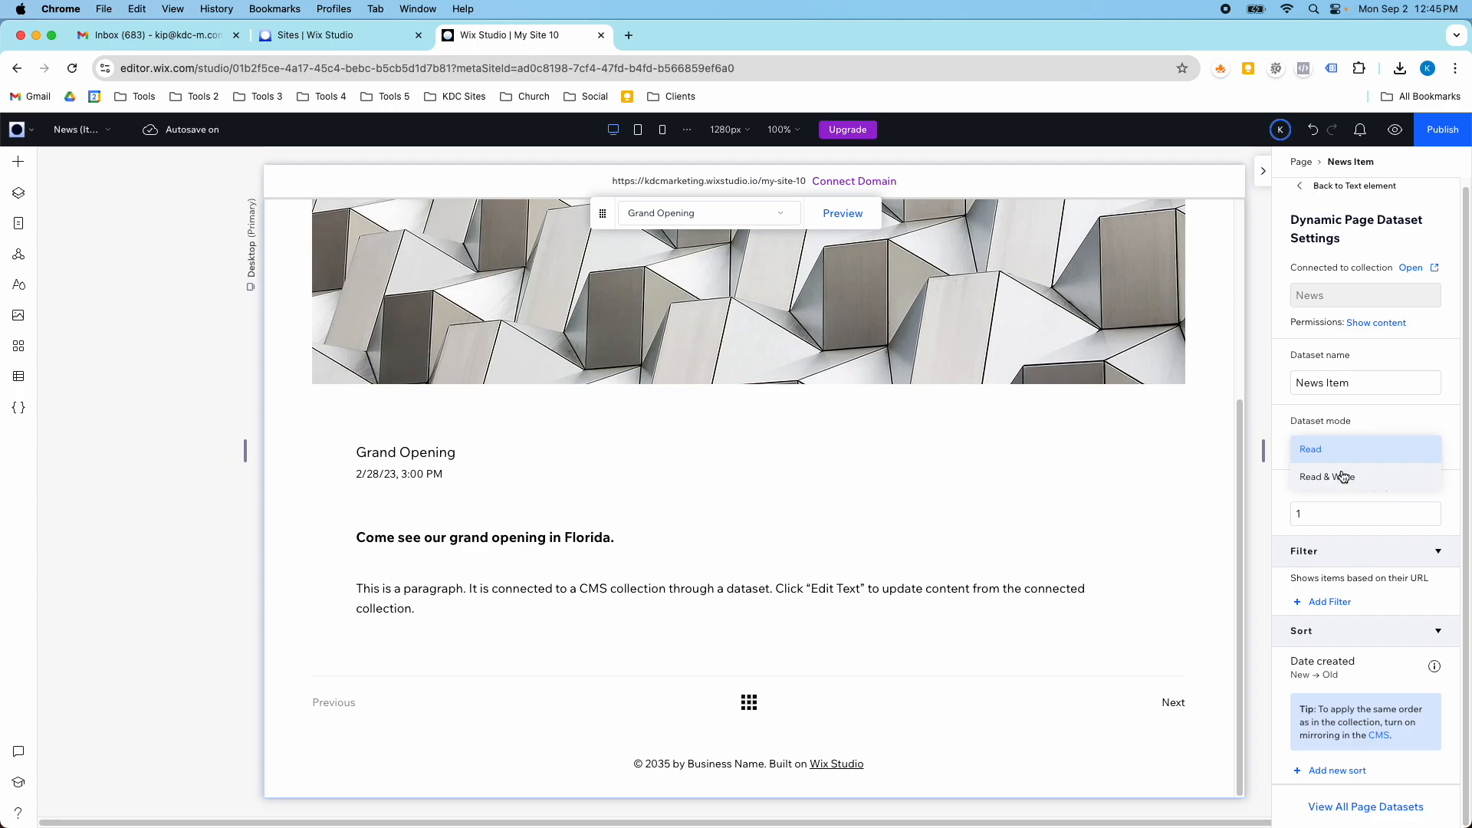
click(1338, 453)
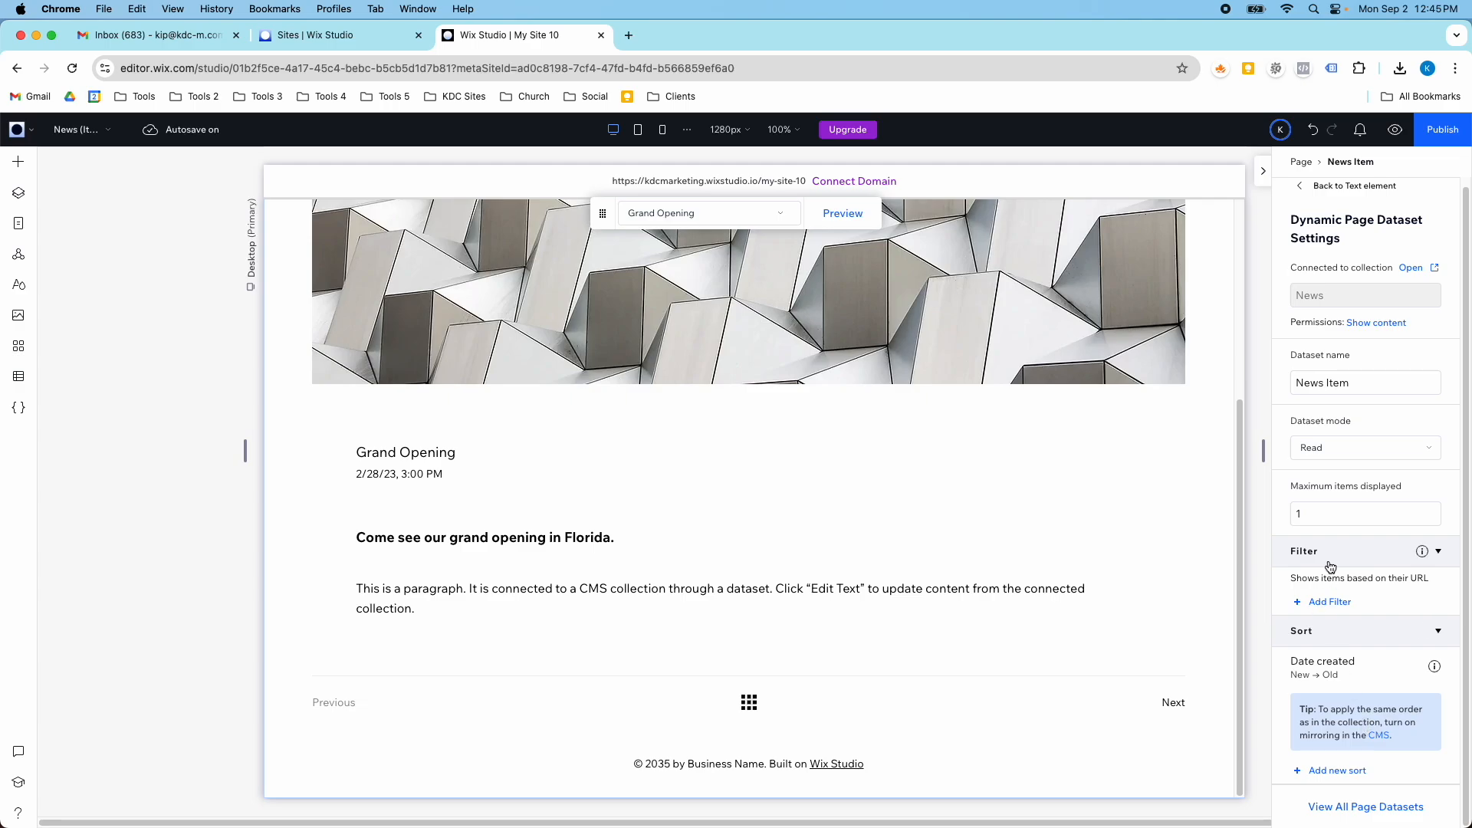
scroll(1336, 566, up, 1)
scroll(1341, 395, down, 1)
scroll(1343, 594, up, 1)
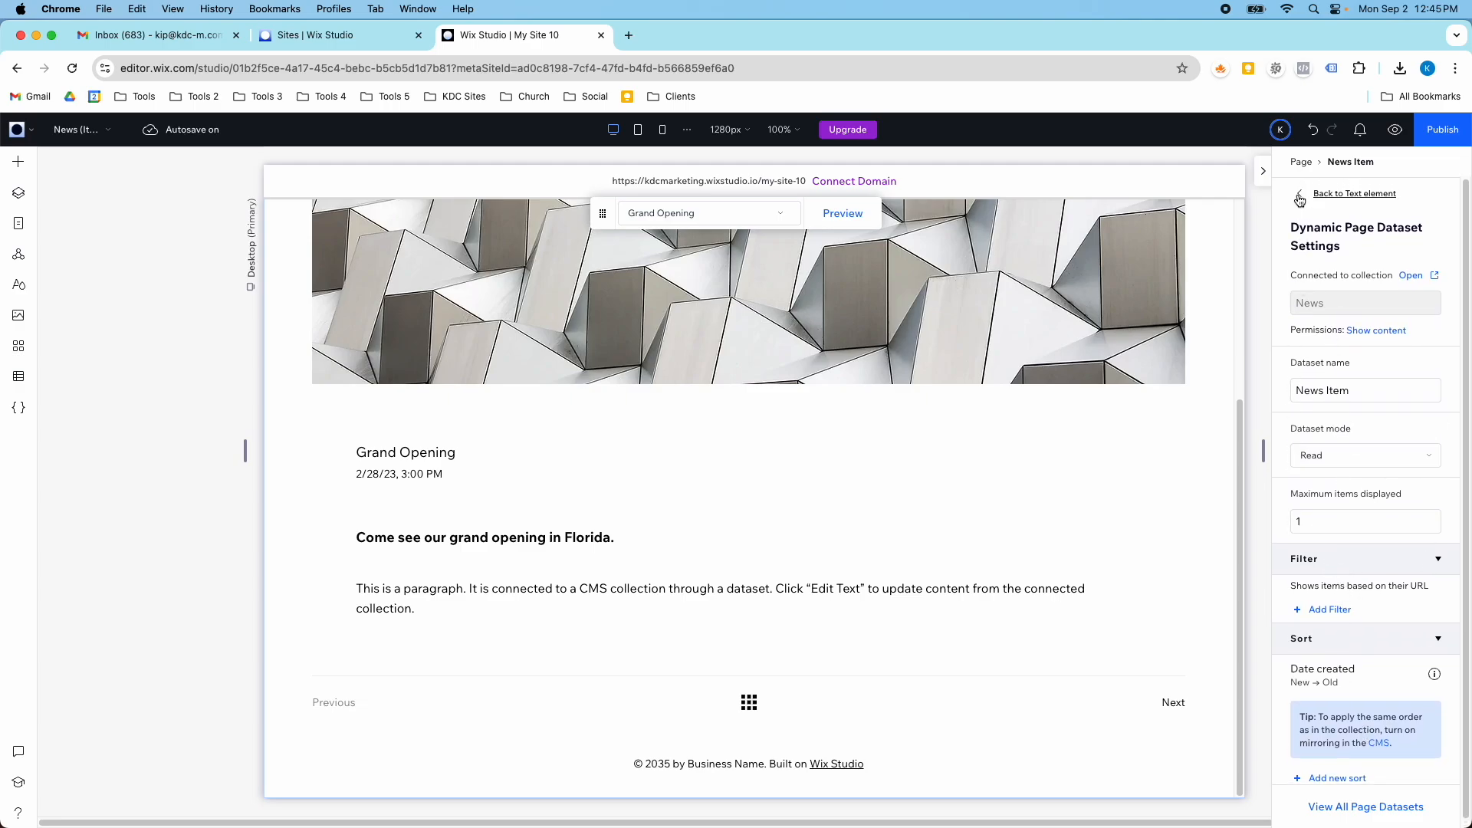
- View the News collection's permissions and privacy settings, cancel without changes, and return to the text element's connections
click(1365, 331)
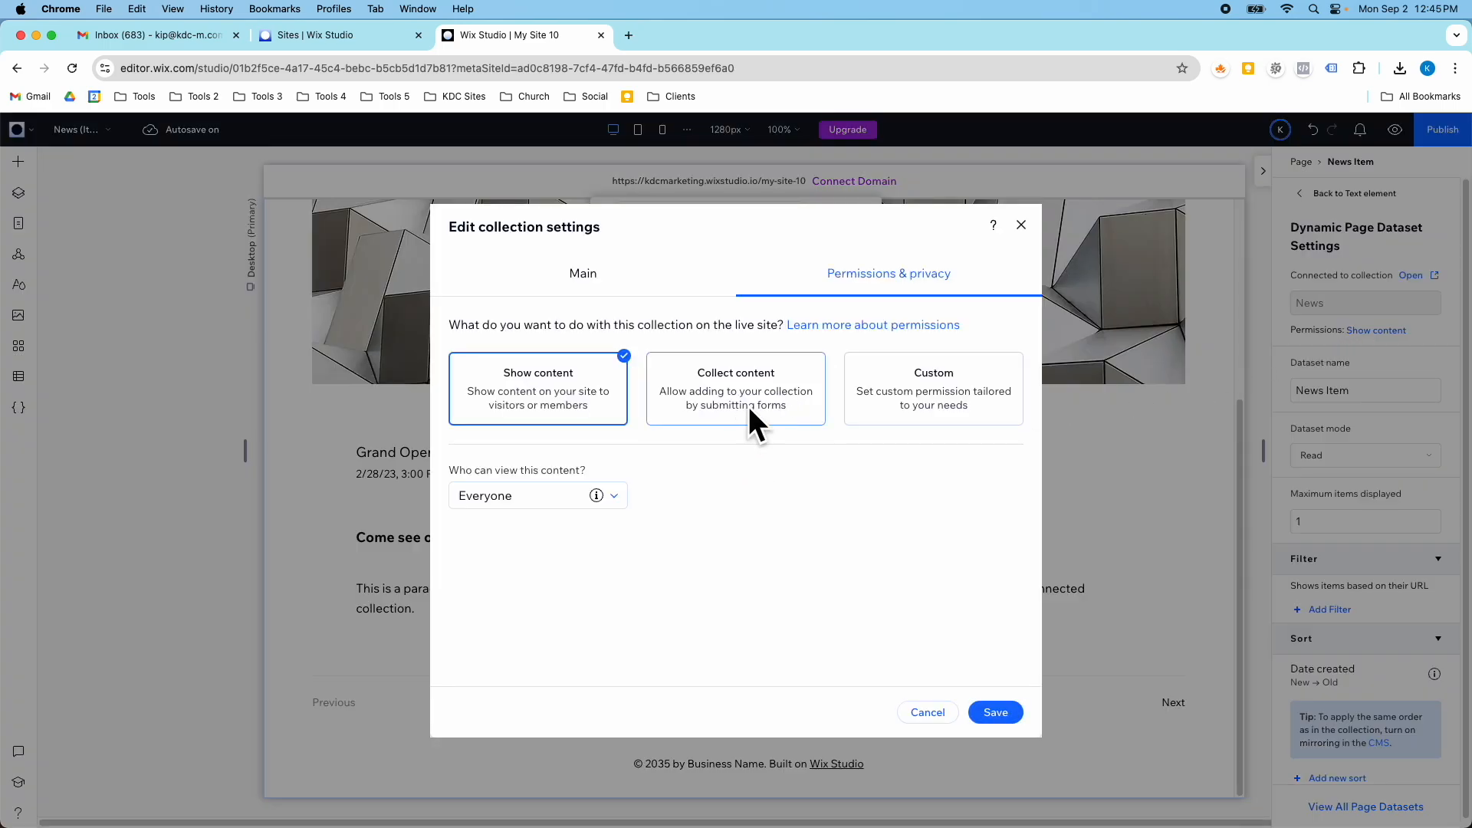
click(928, 713)
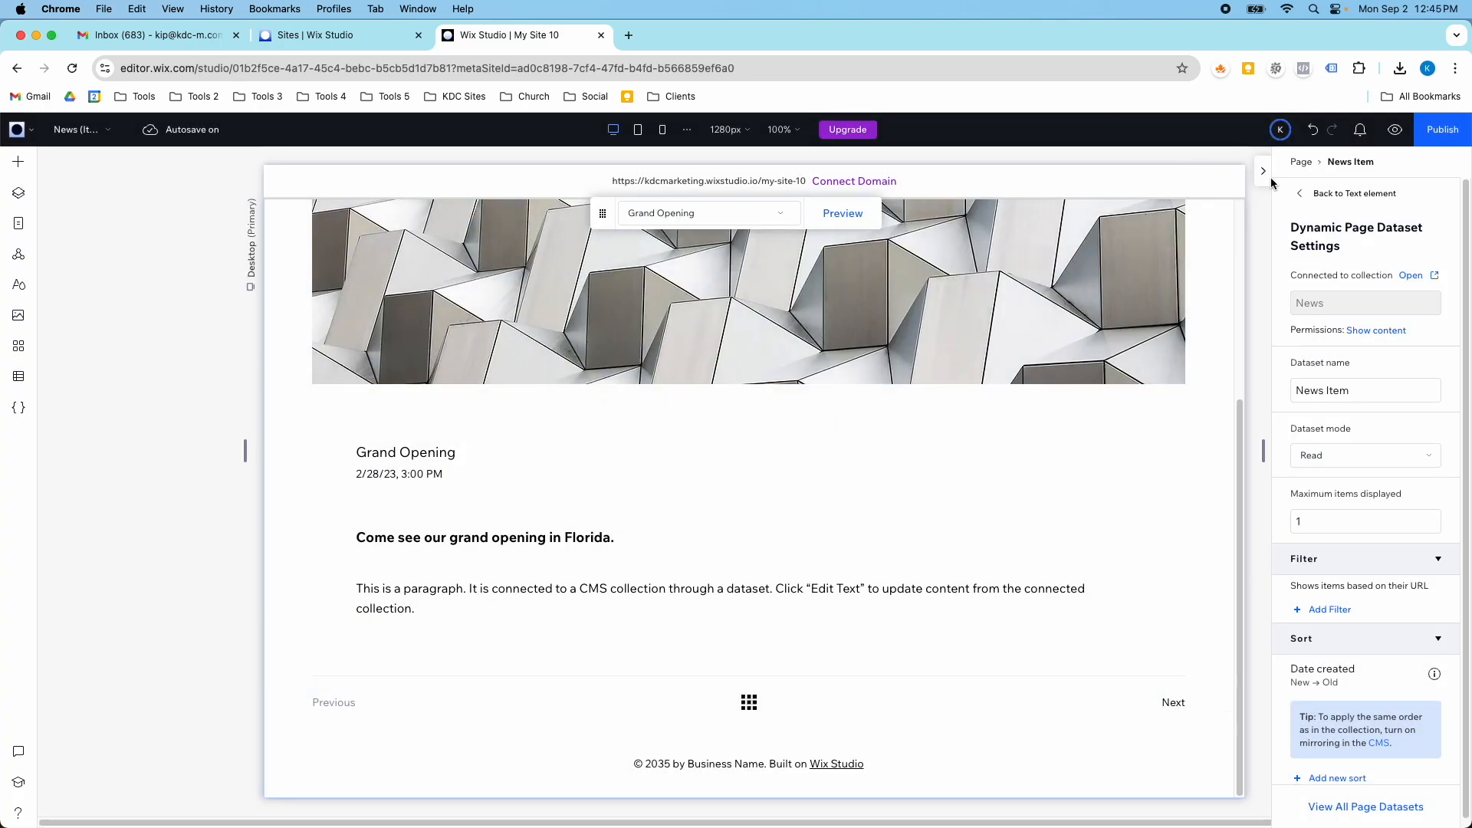
click(1307, 194)
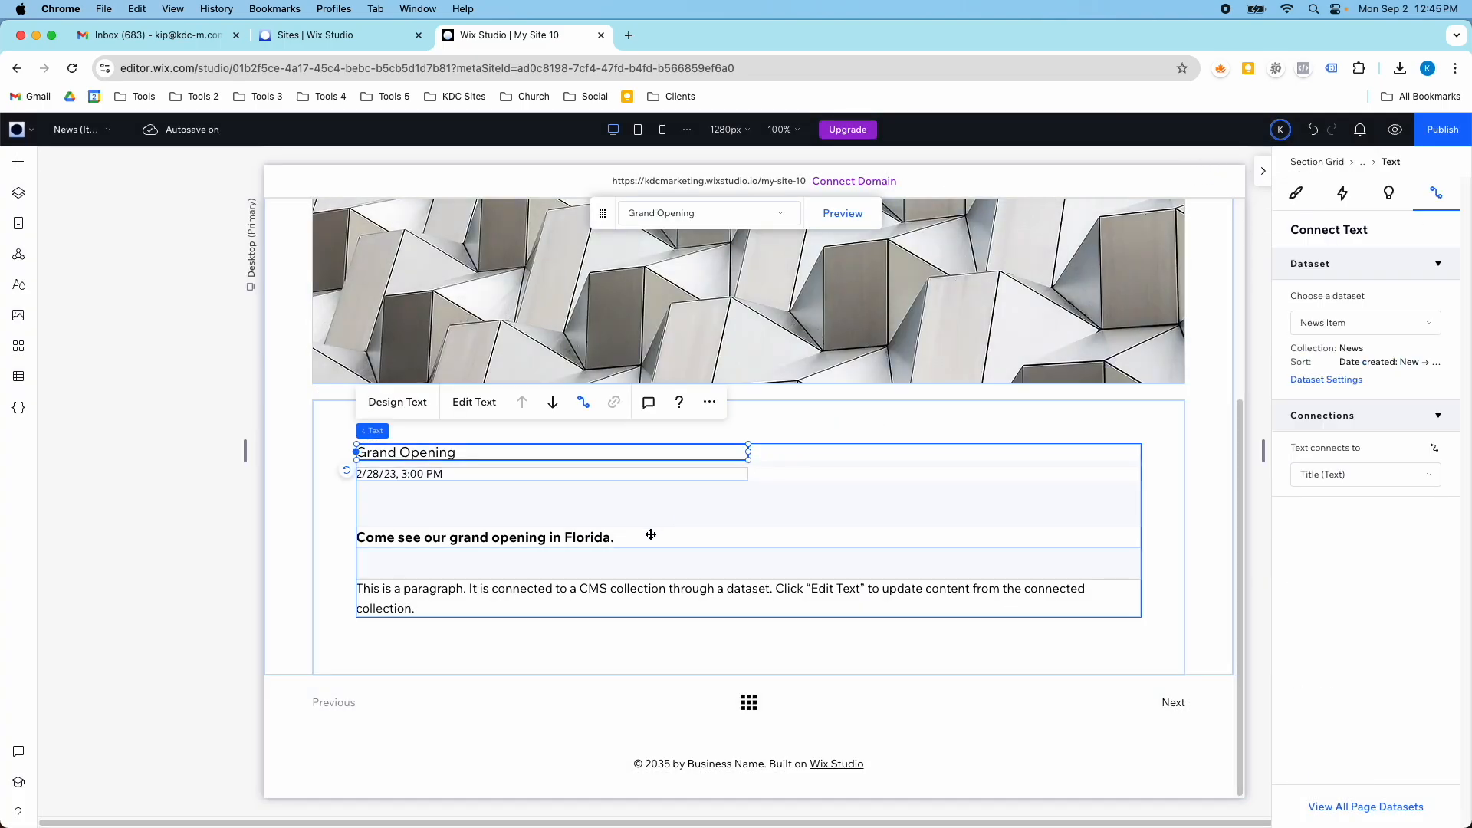
- Examine the click action connections of the Next and Previous buttons, keeping Previous dynamic page for the Previous button
click(1173, 711)
click(1174, 711)
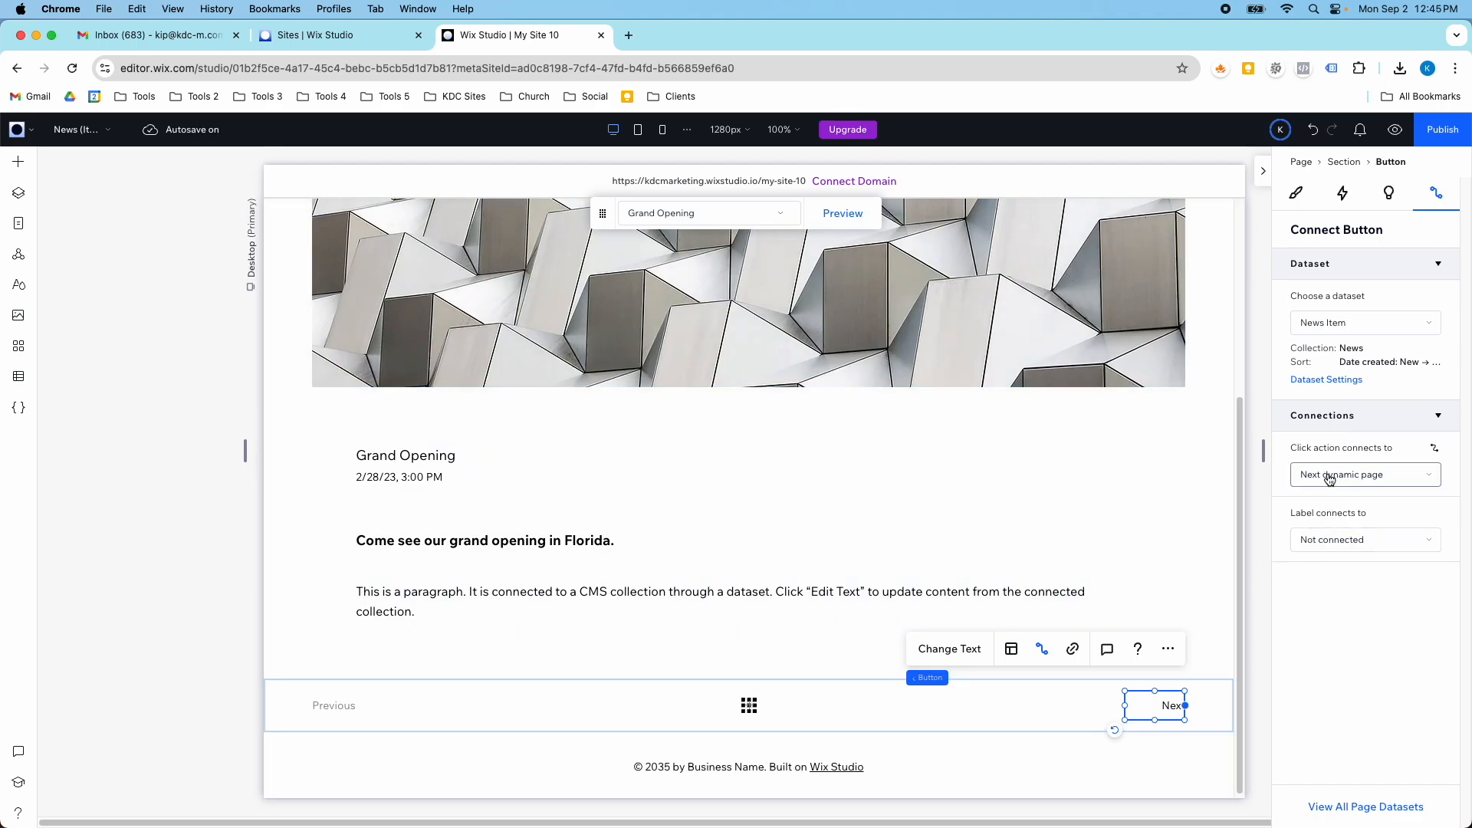
click(341, 706)
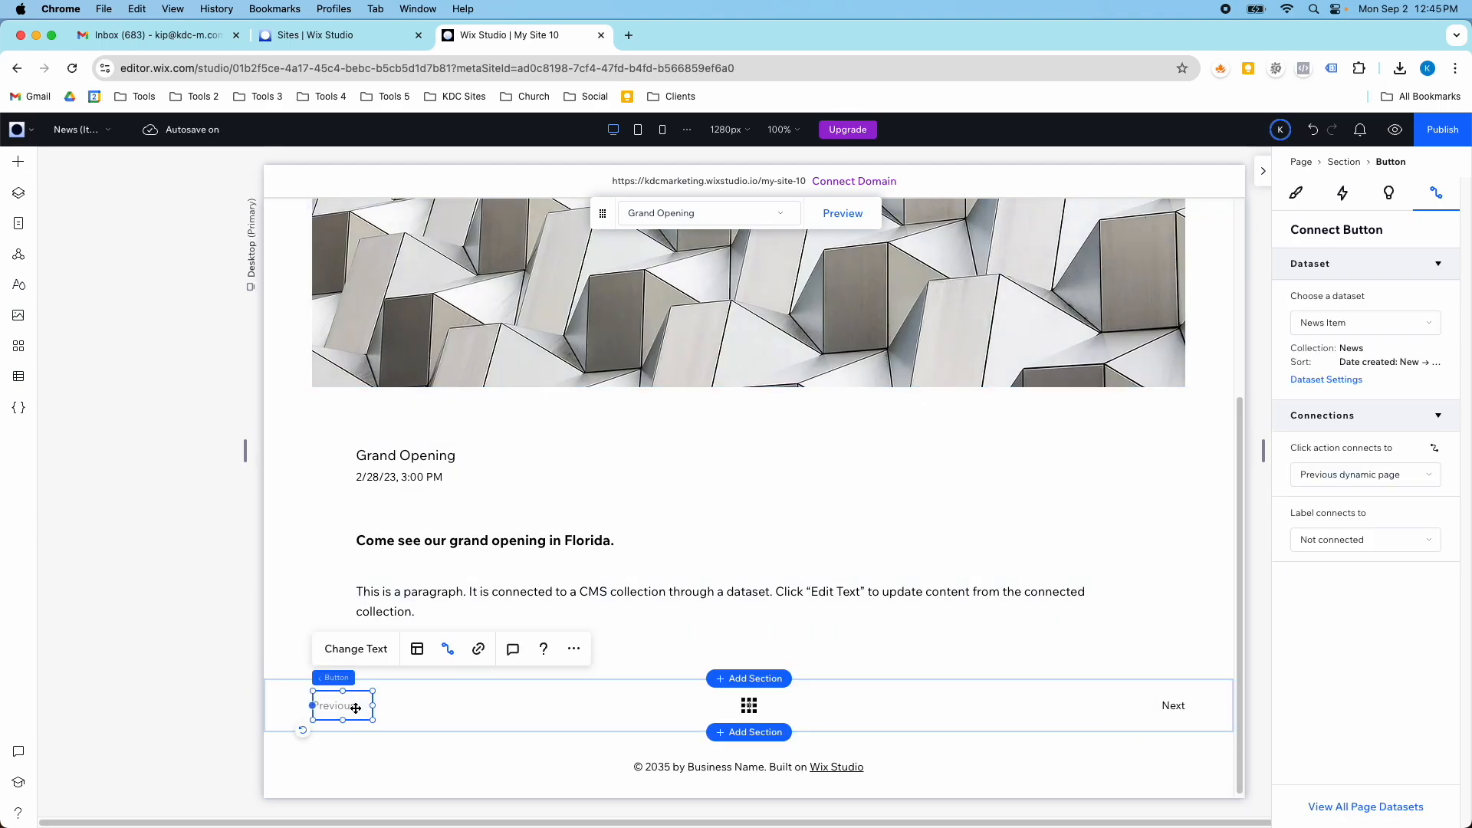
click(1336, 473)
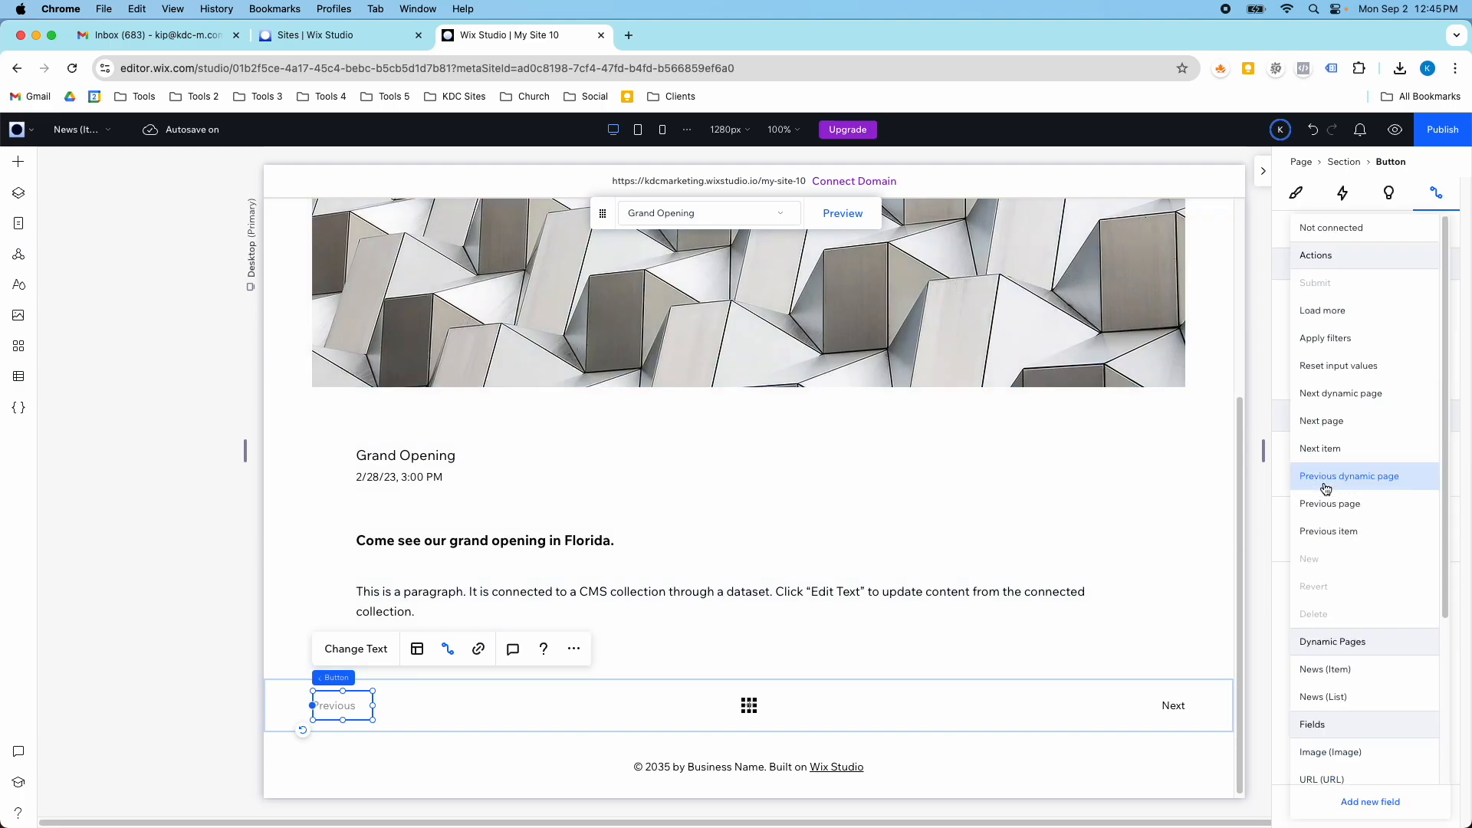
click(1338, 477)
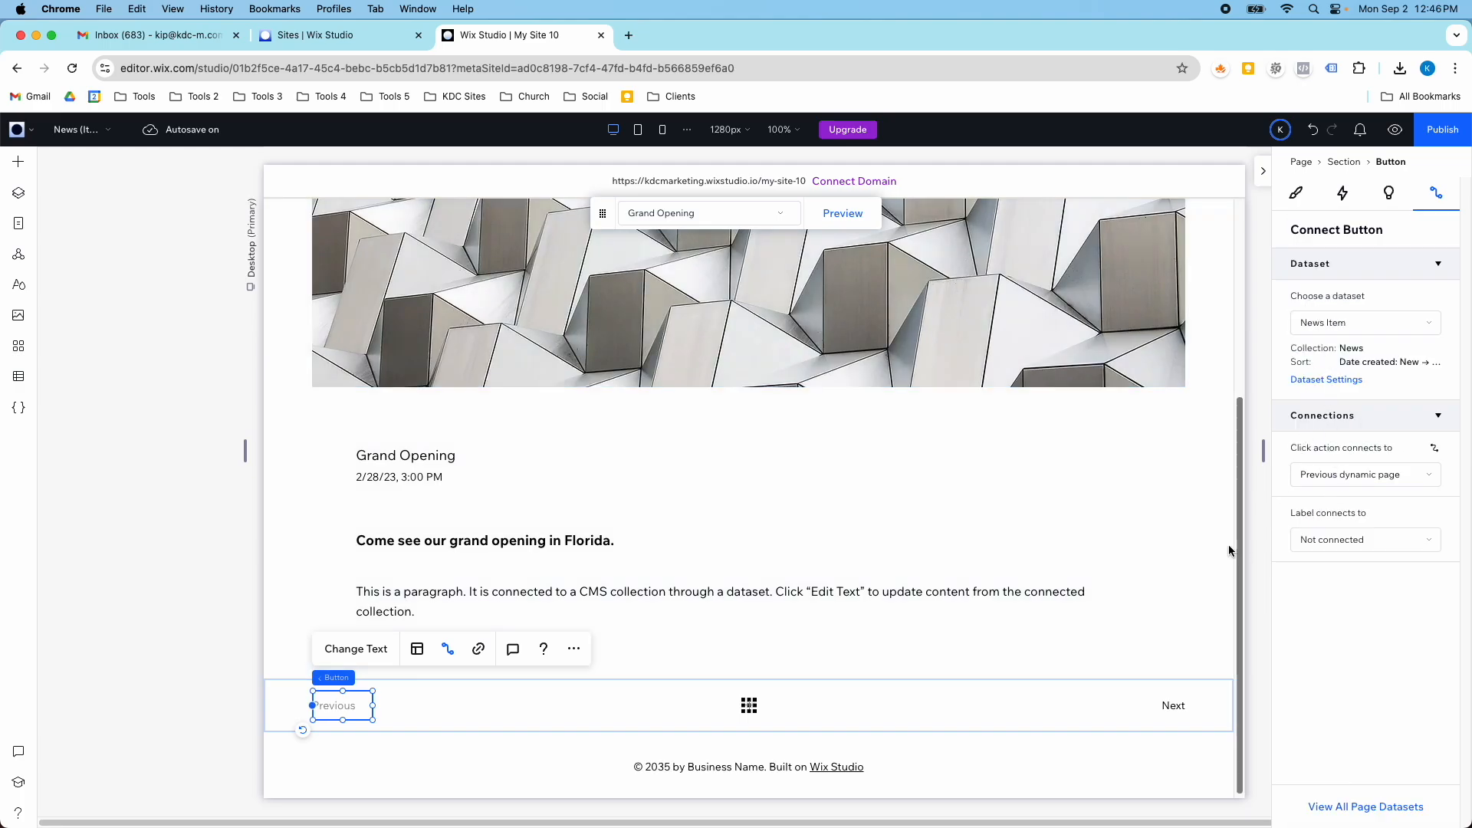
- Select the grid icon between the Previous and Next buttons and examine its link connection options, keeping News (List)
click(757, 703)
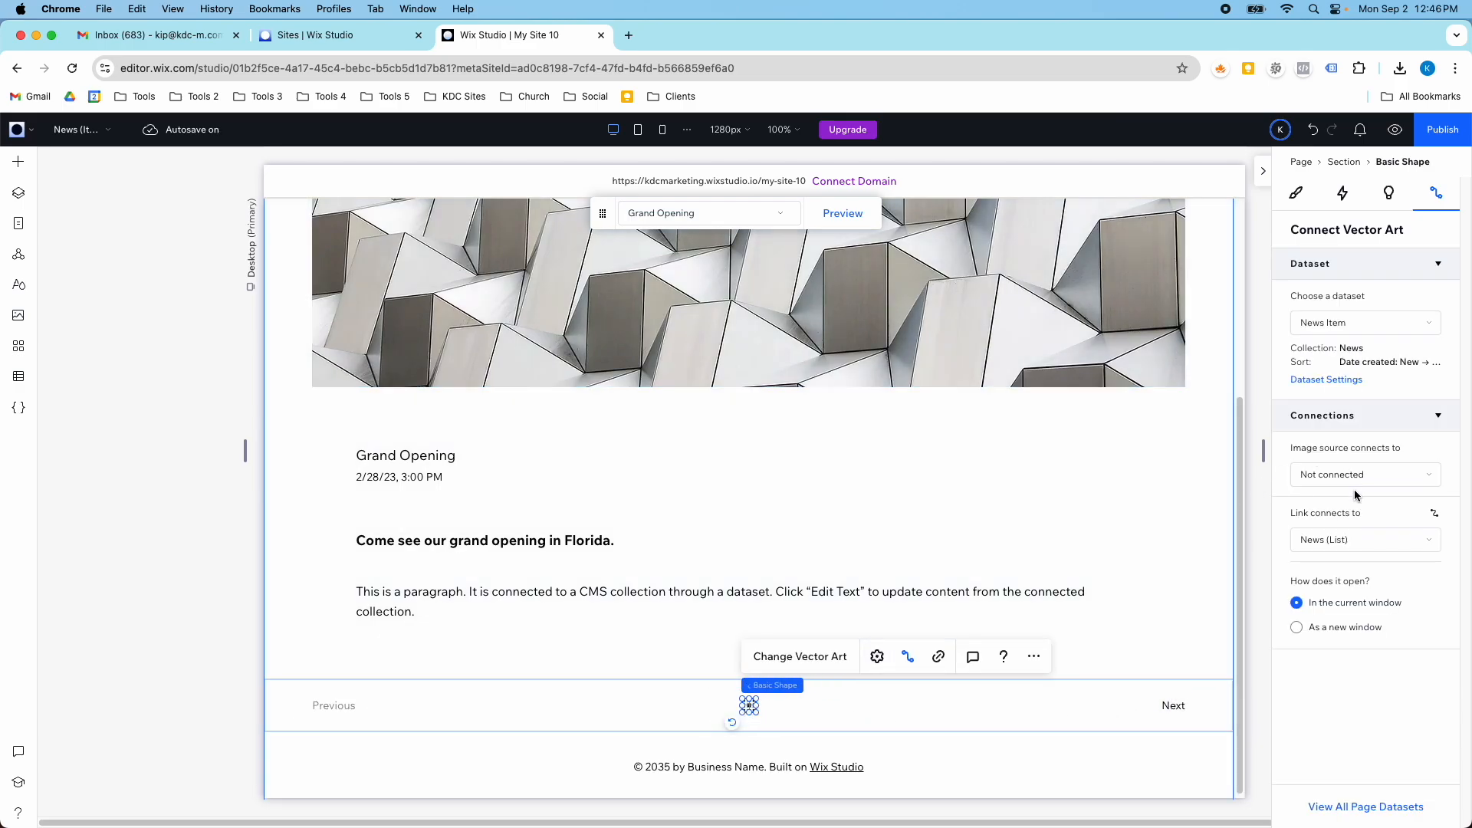
click(1357, 547)
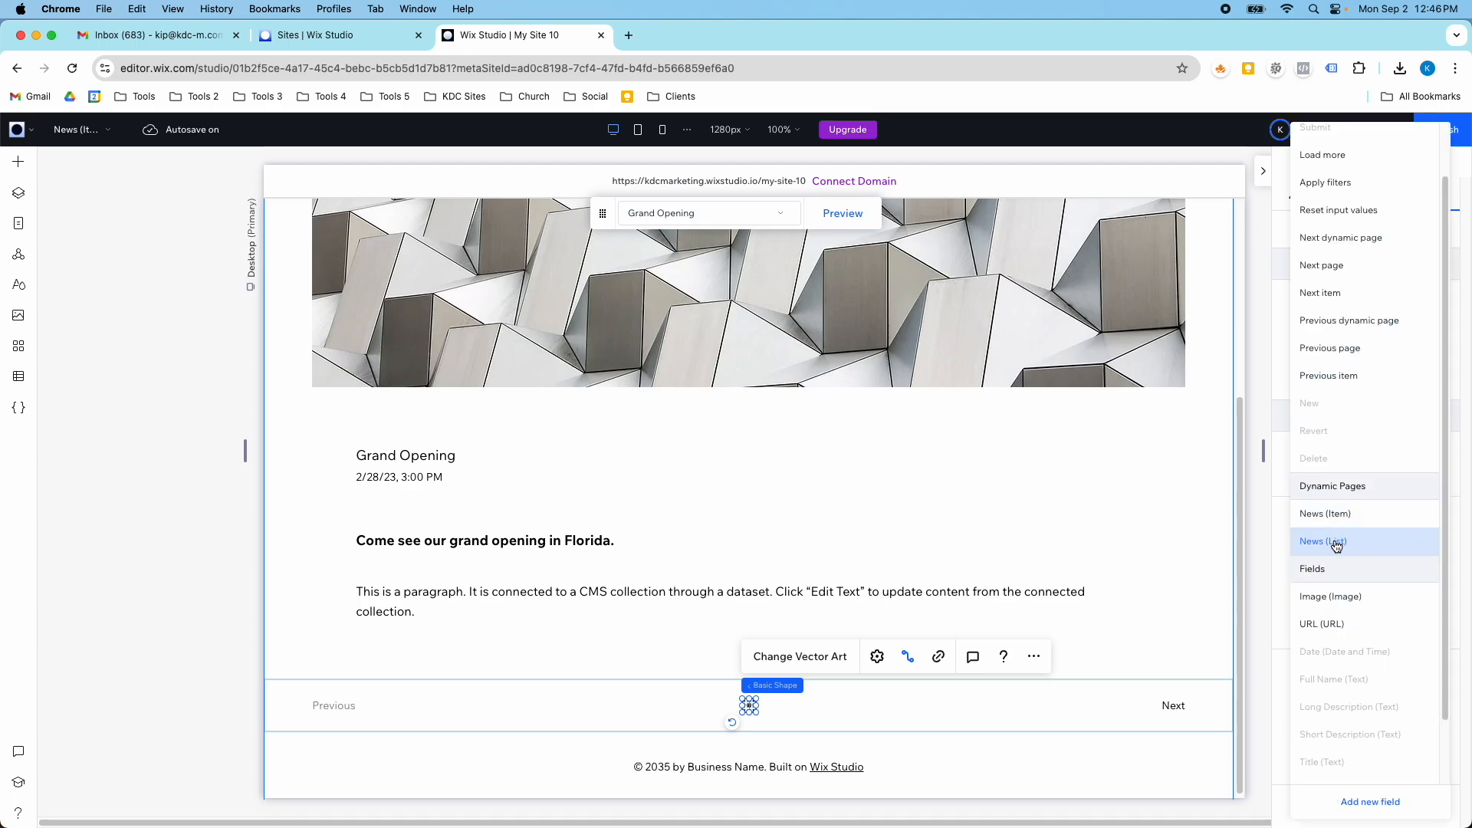
click(1334, 544)
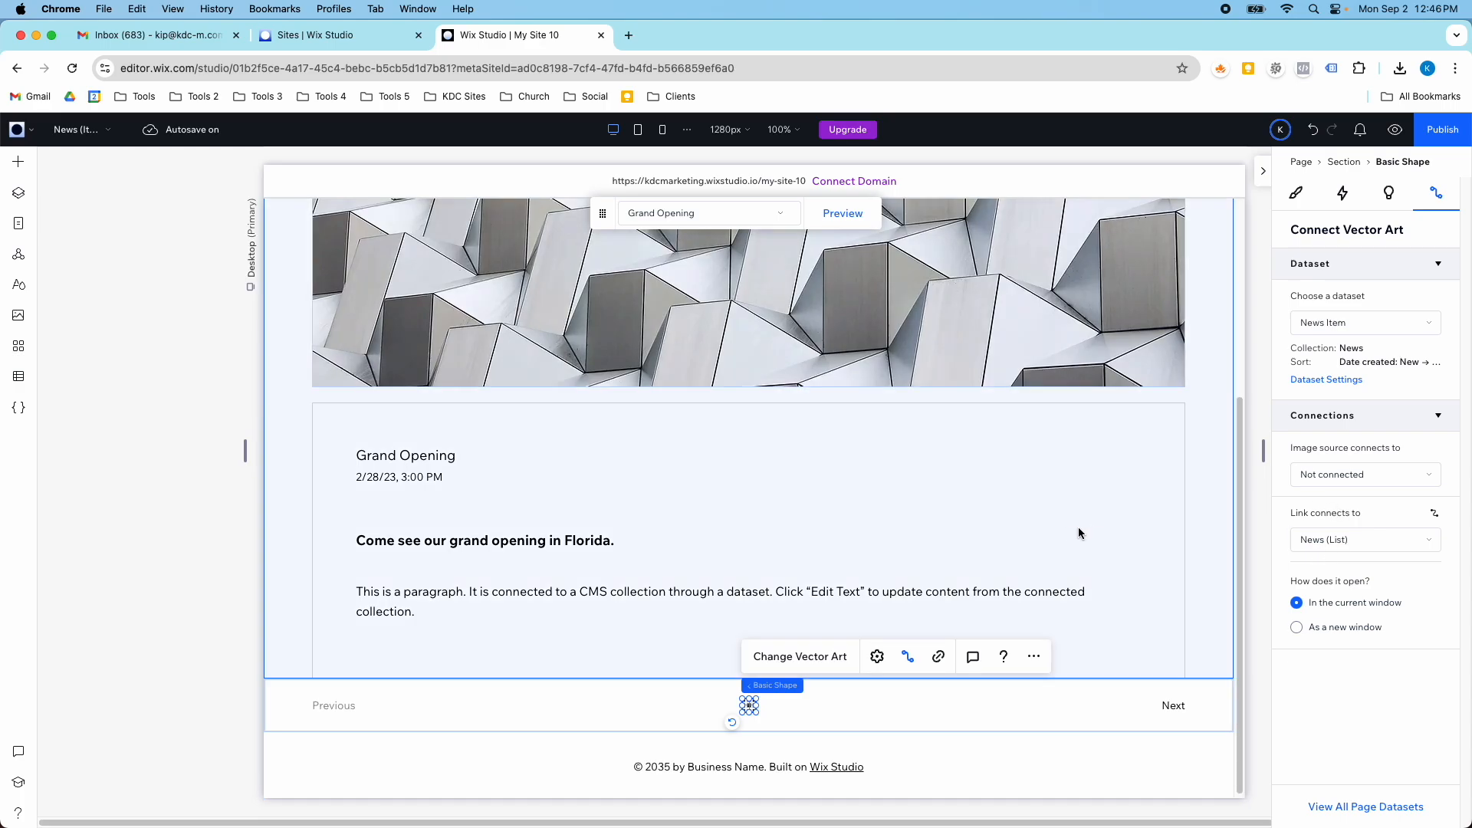
- Switch the item displayed on the News (Item) page from Grand Opening to News Title 03
scroll(1057, 527, up, 1)
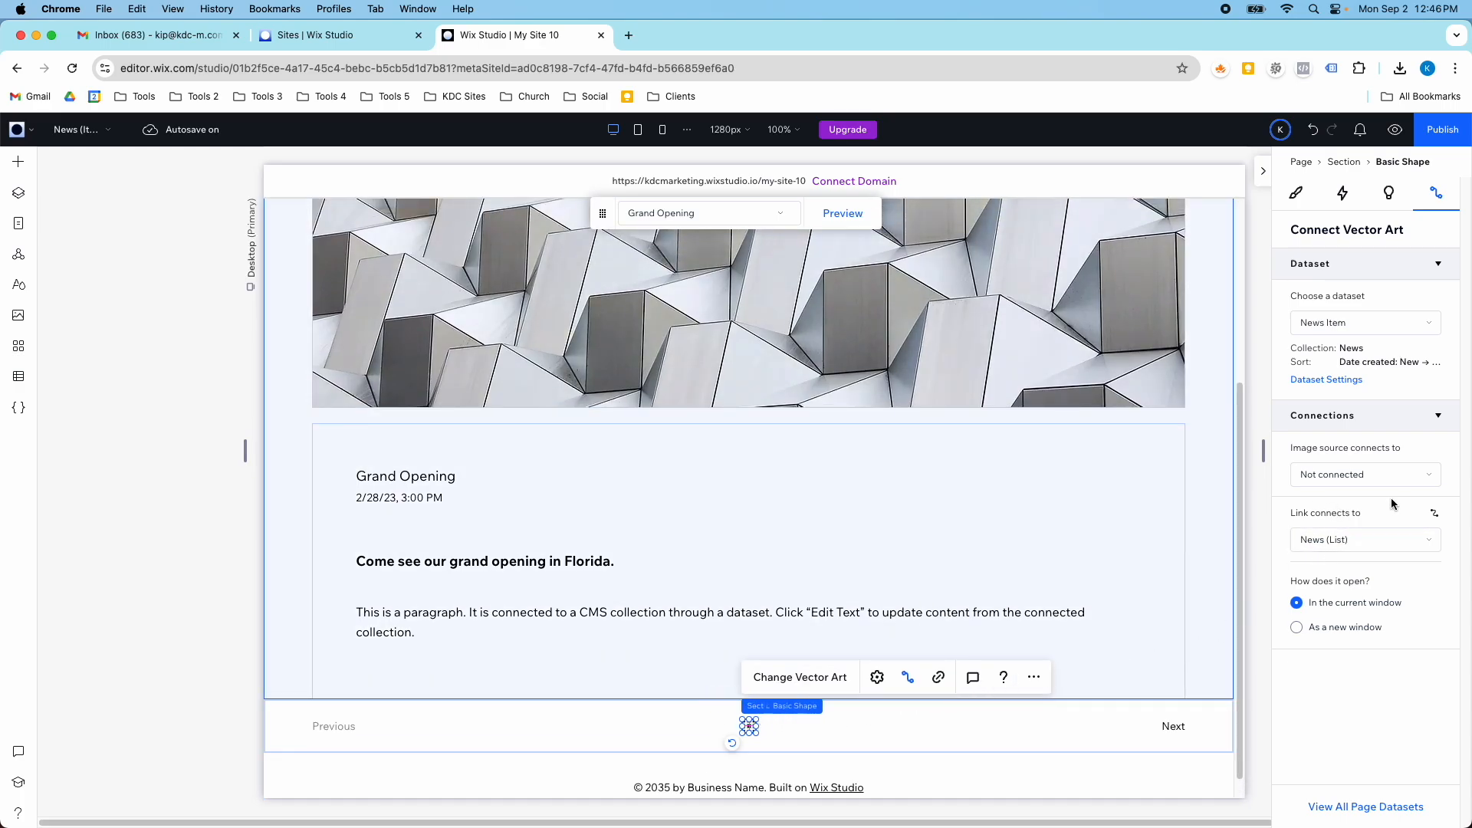
scroll(471, 515, up, 5)
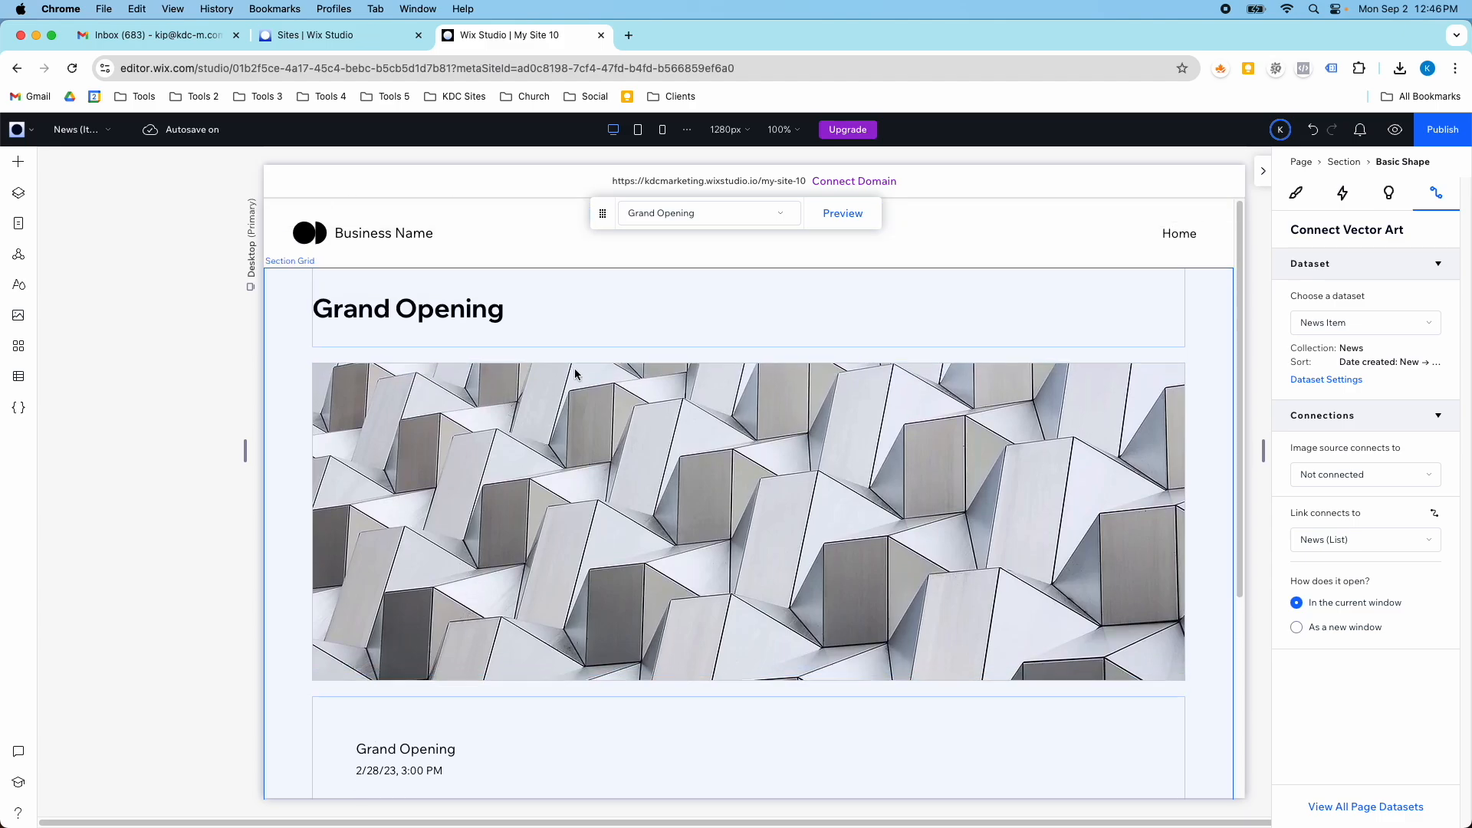
click(762, 212)
click(716, 323)
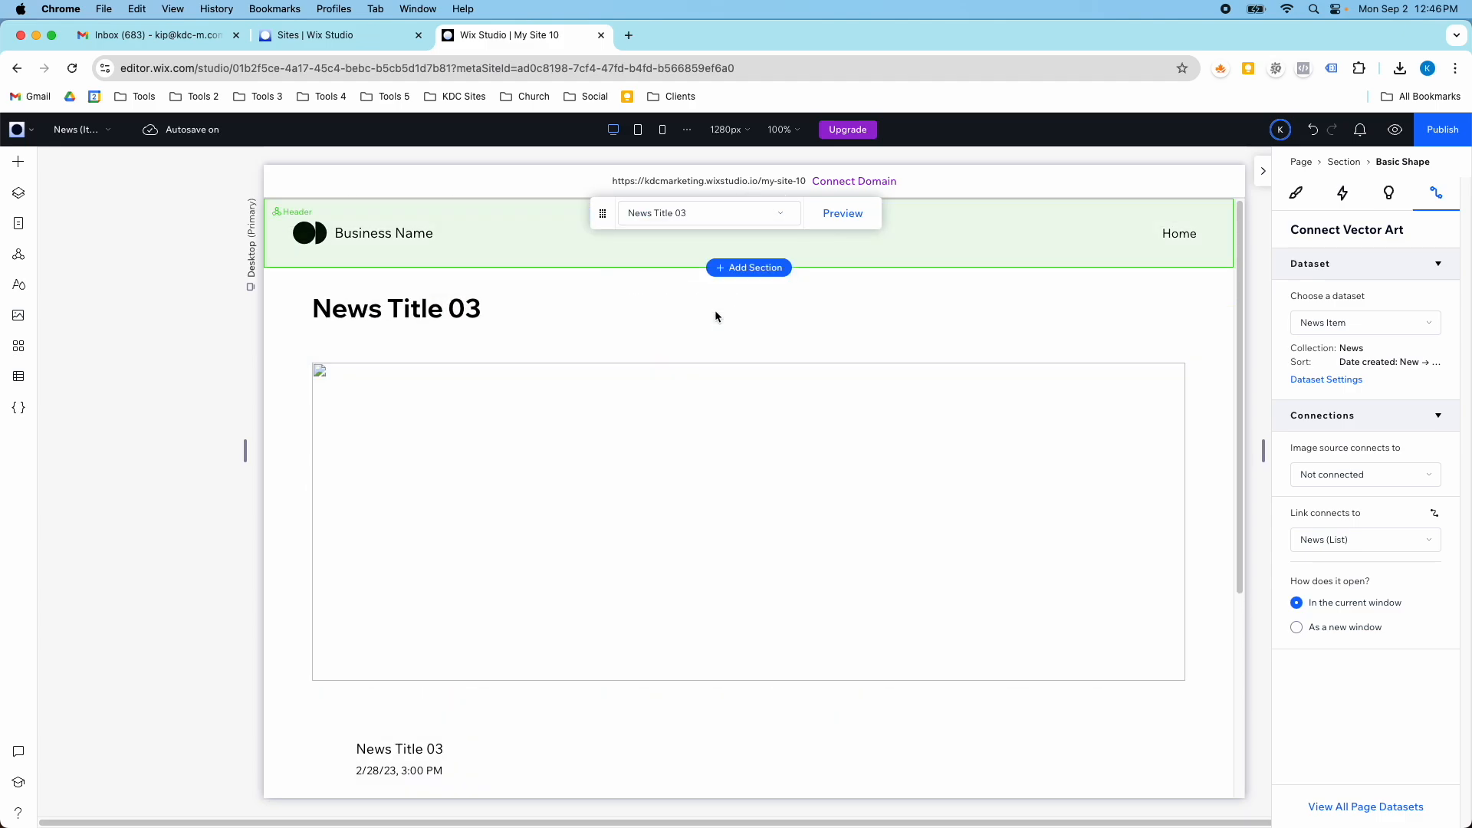
- Review the News Title 03 content on the News (Item) page and the list of items it can display
scroll(714, 427, down, 1)
scroll(715, 420, down, 4)
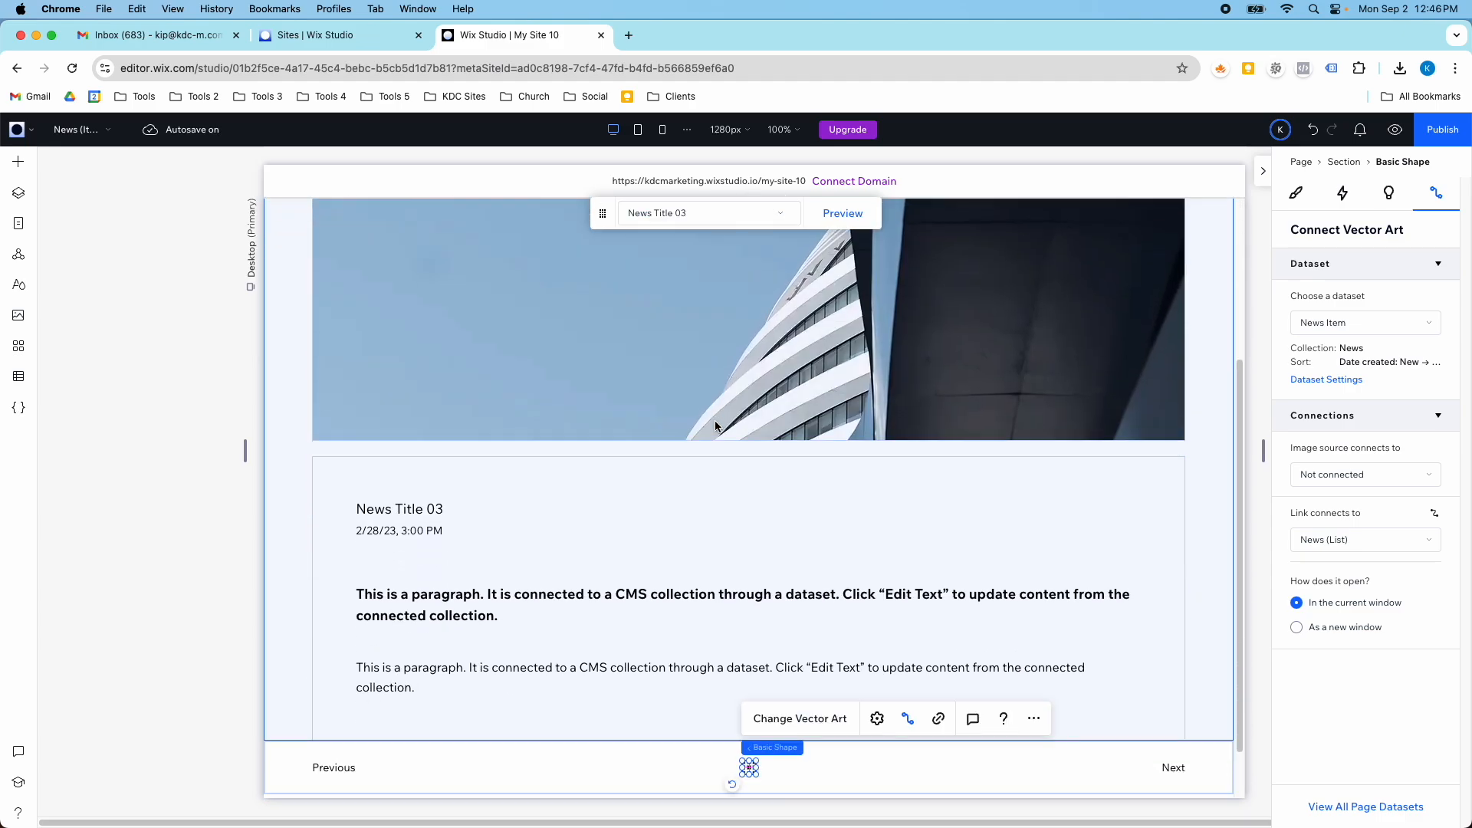
scroll(781, 290, up, 5)
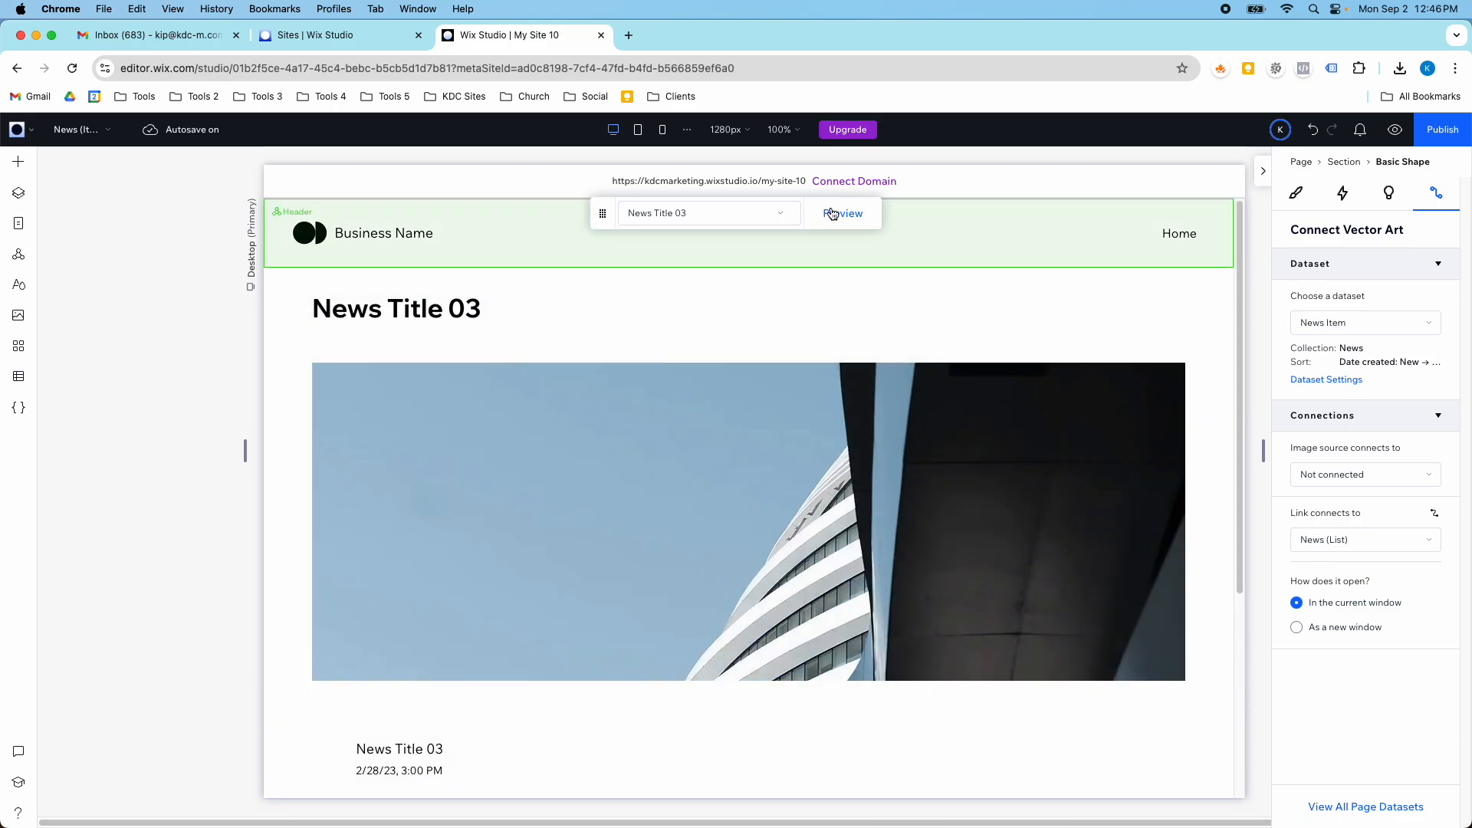
click(776, 215)
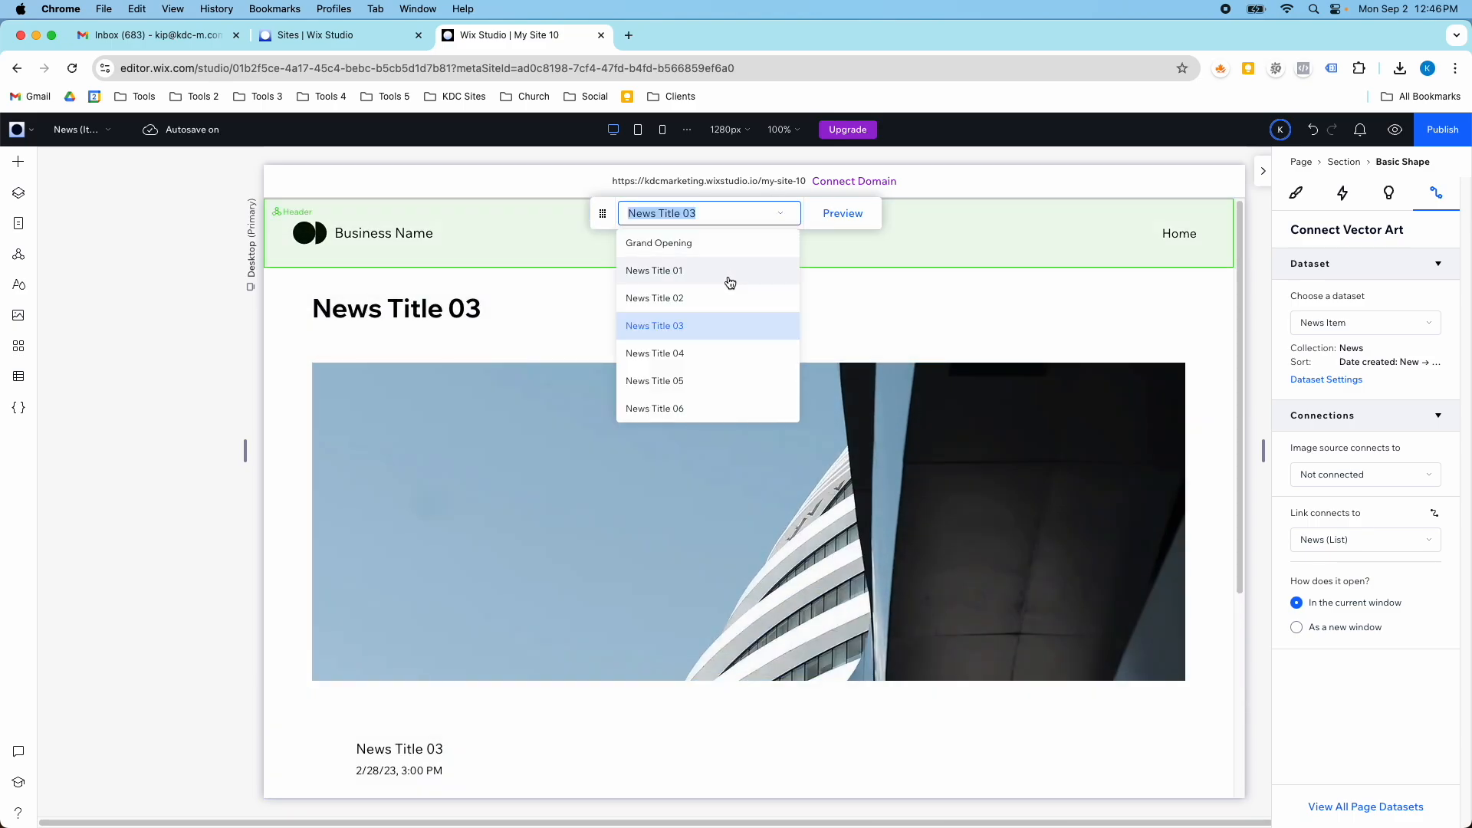
click(532, 325)
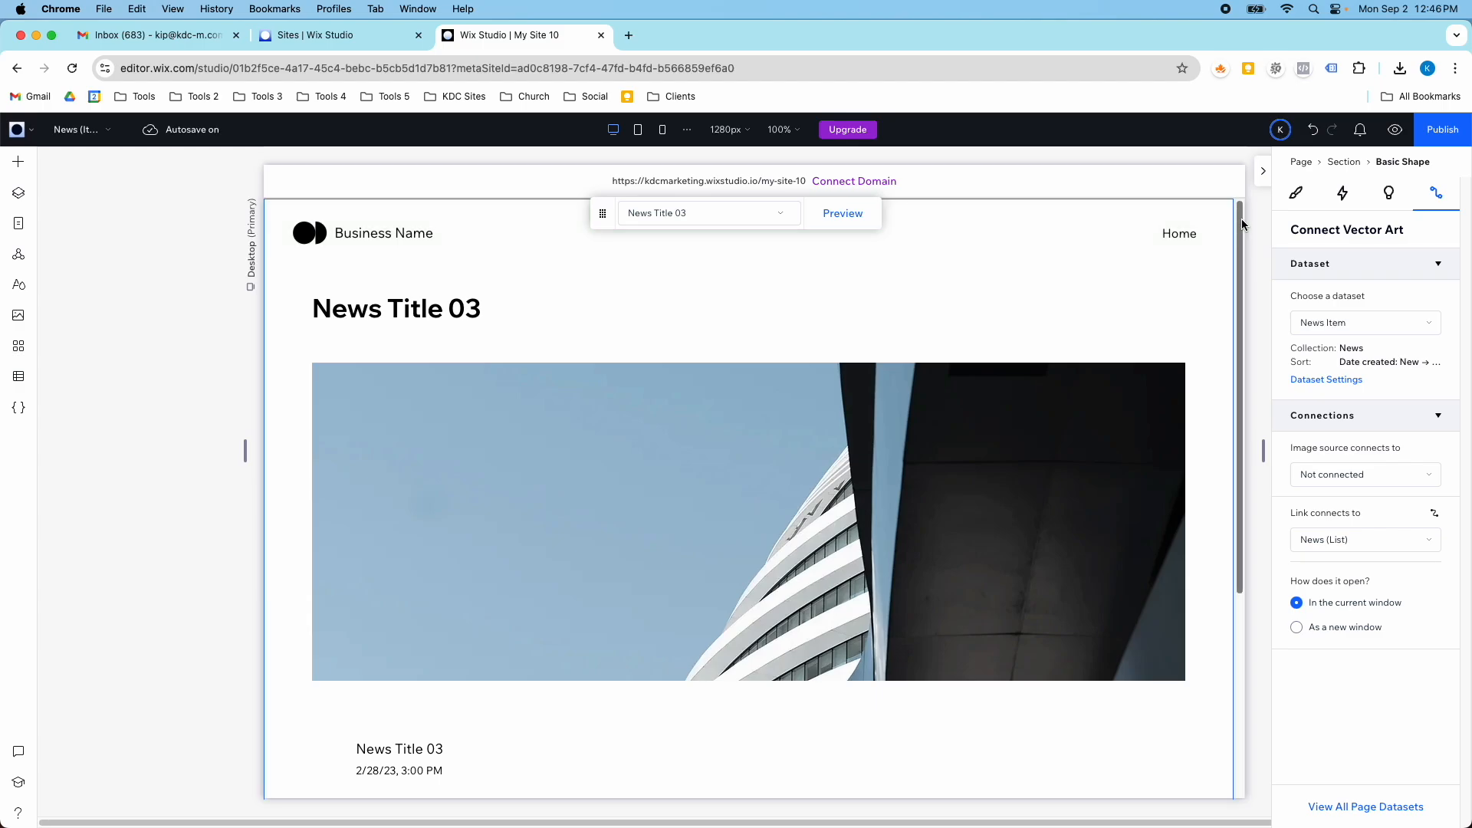
- Switch to the News (List) page and examine the Latest News section's dataset settings along with the listed news cards
click(76, 129)
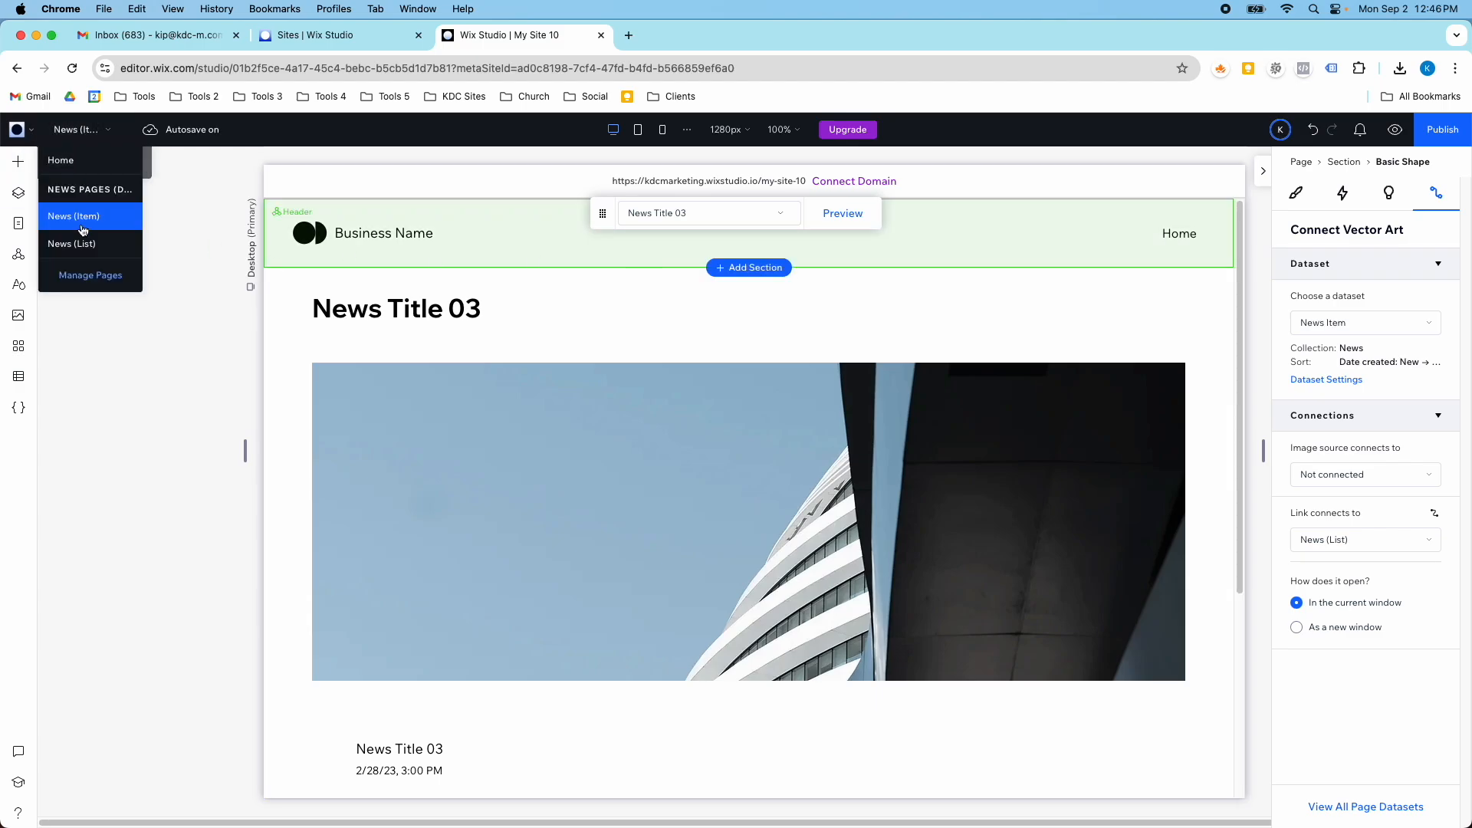
click(94, 245)
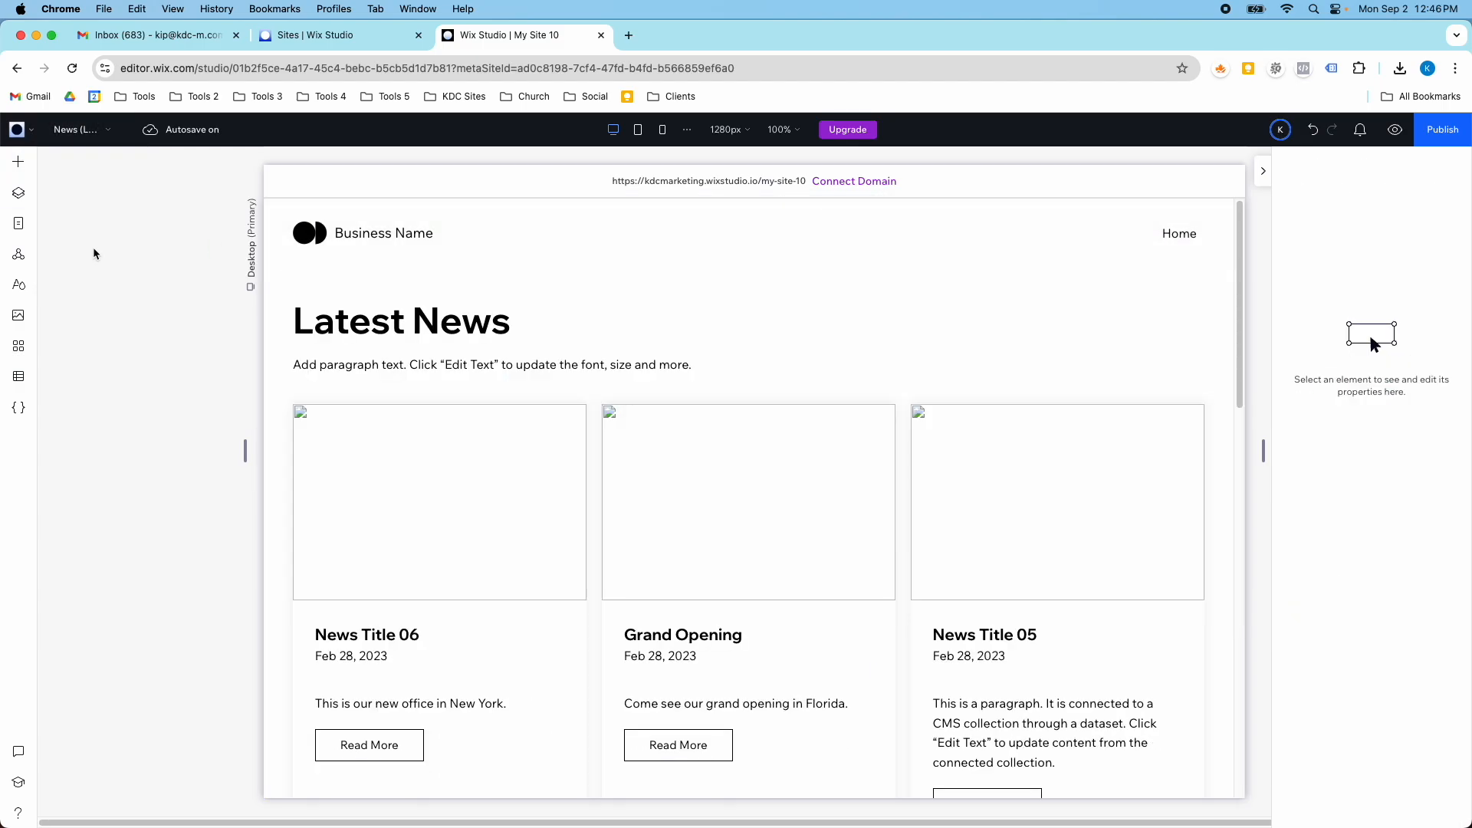
click(887, 417)
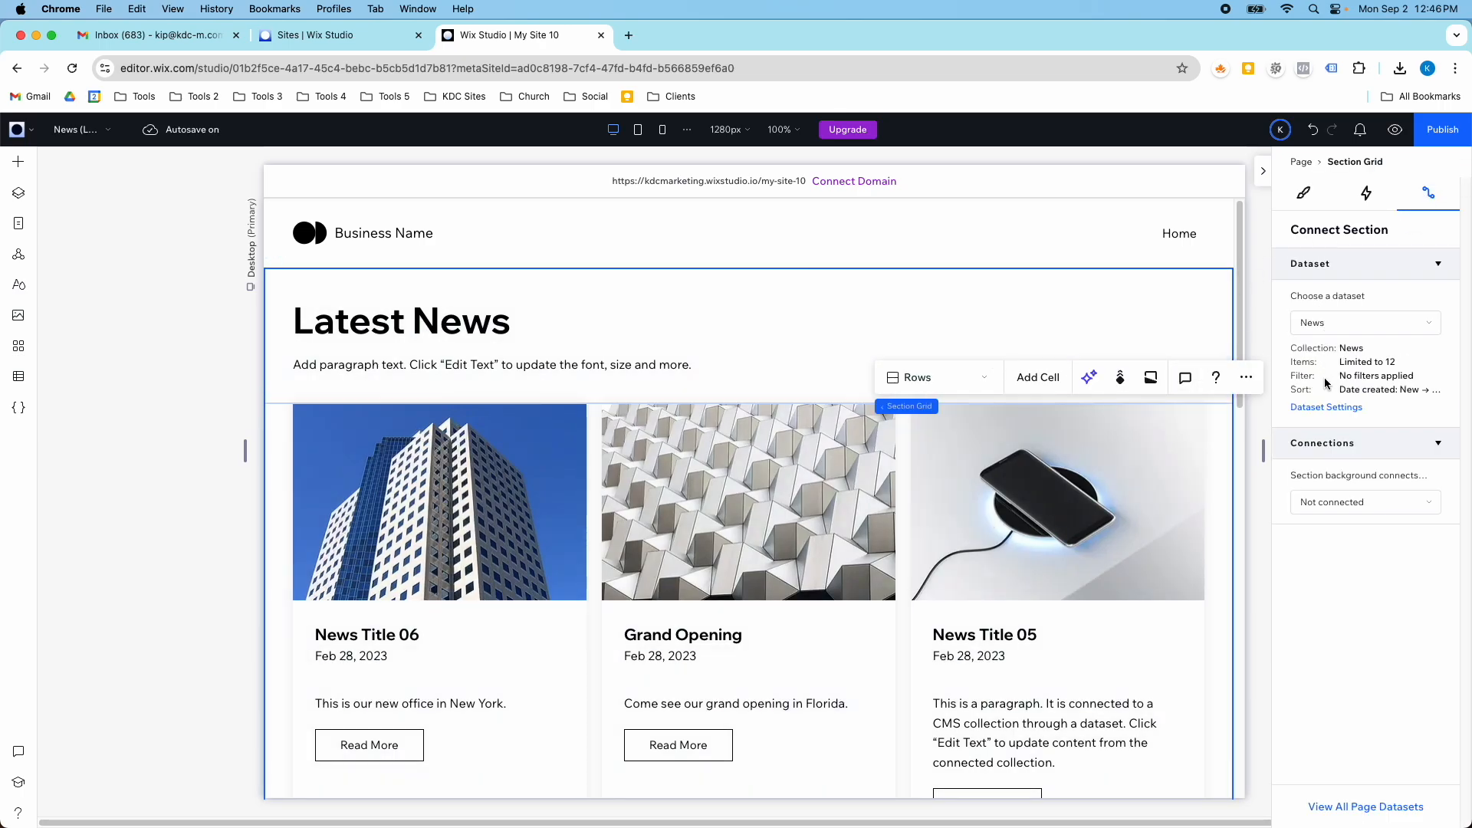
click(1318, 407)
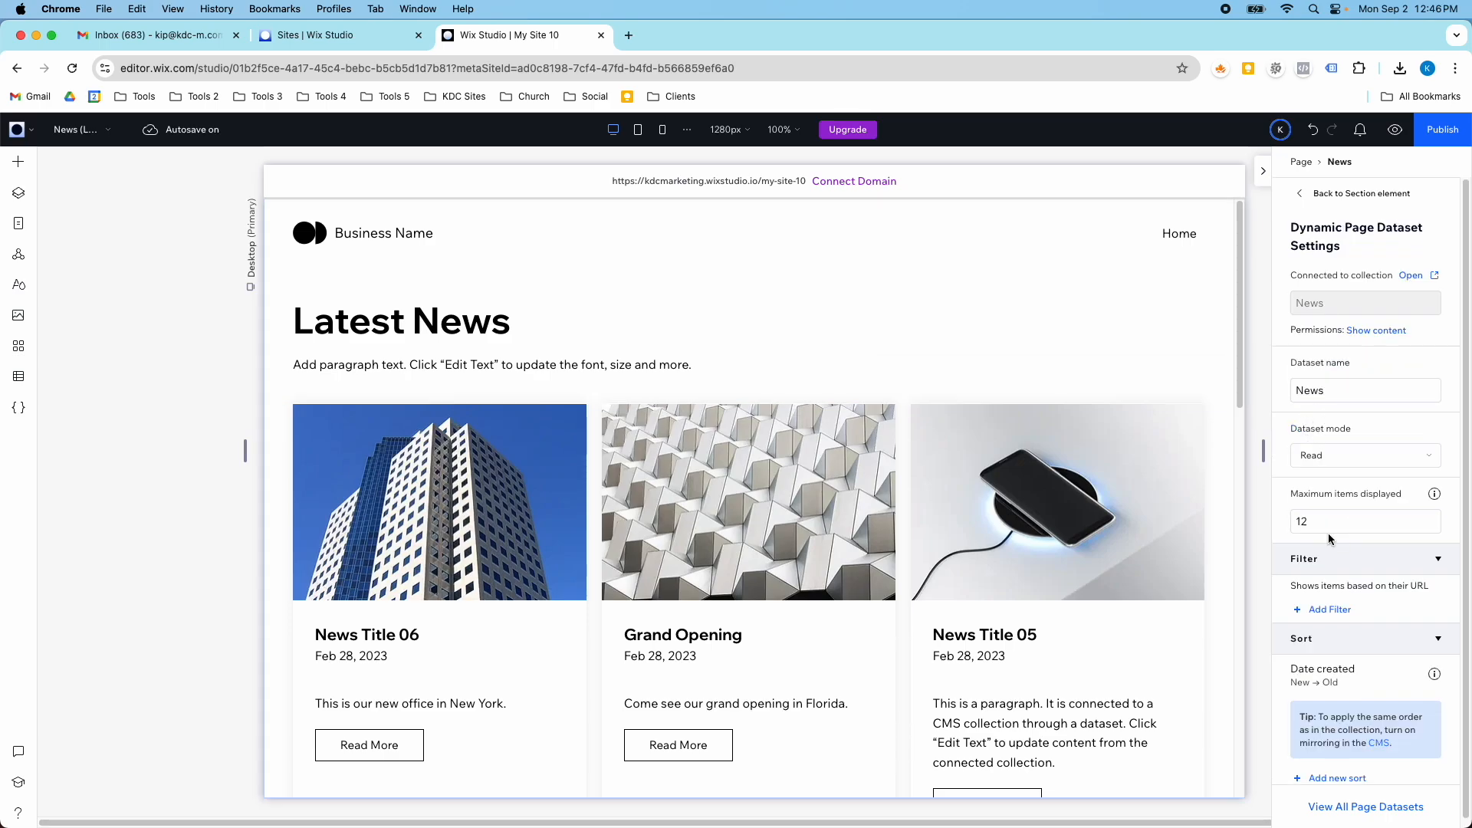
scroll(1004, 558, down, 4)
scroll(989, 563, down, 8)
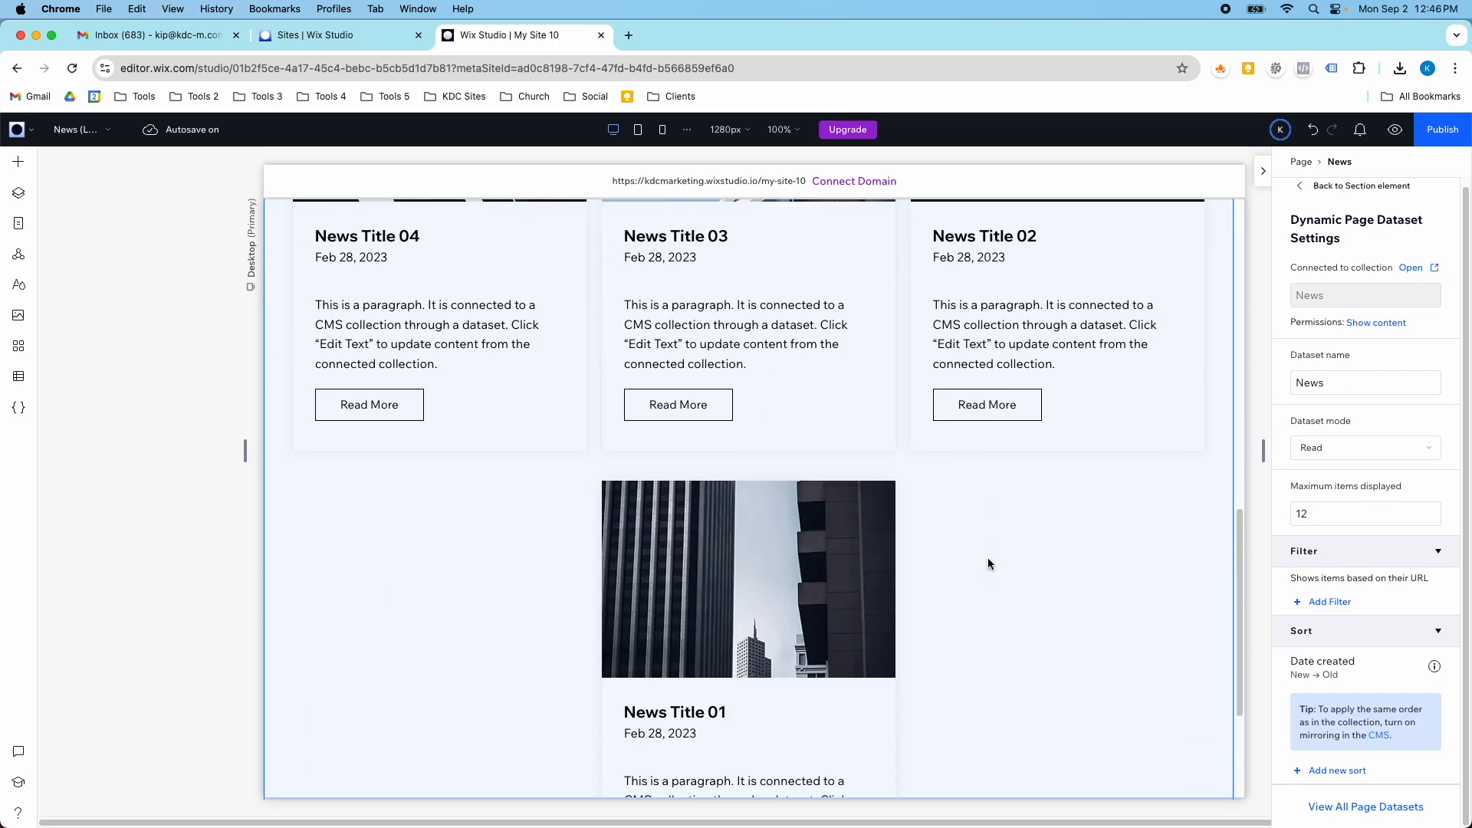
scroll(833, 591, up, 8)
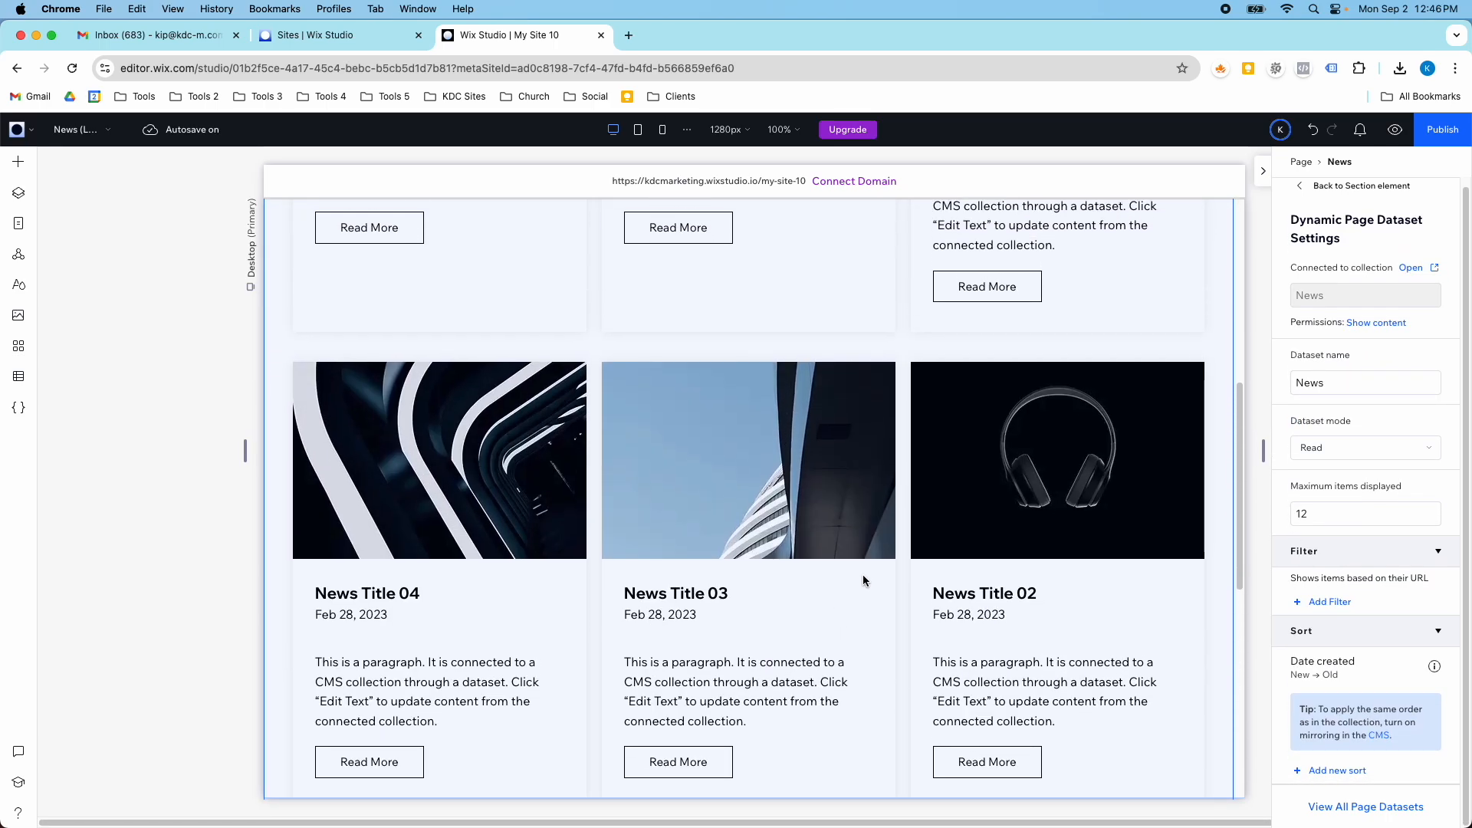
scroll(418, 383, up, 4)
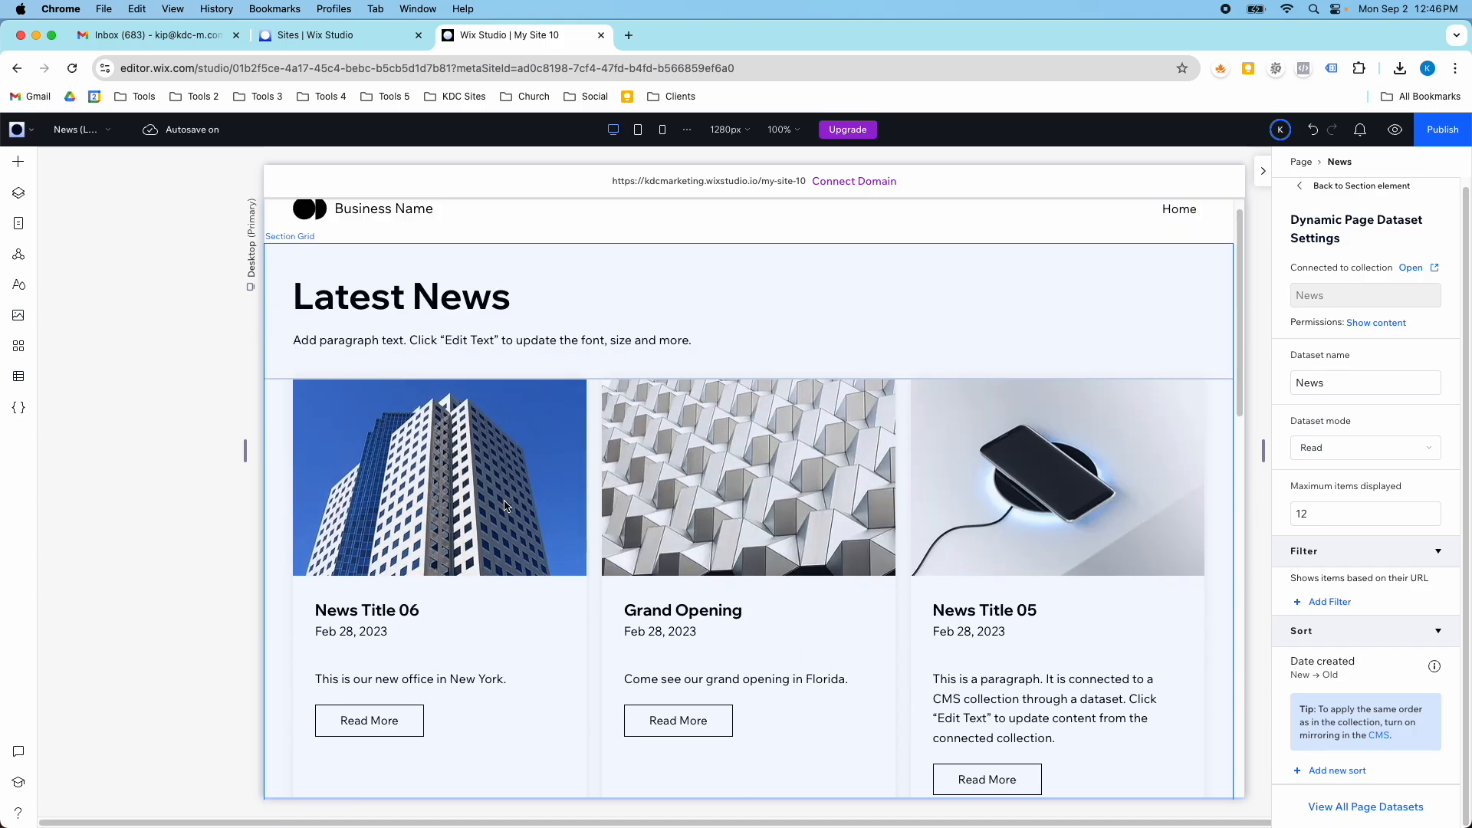
scroll(987, 549, down, 4)
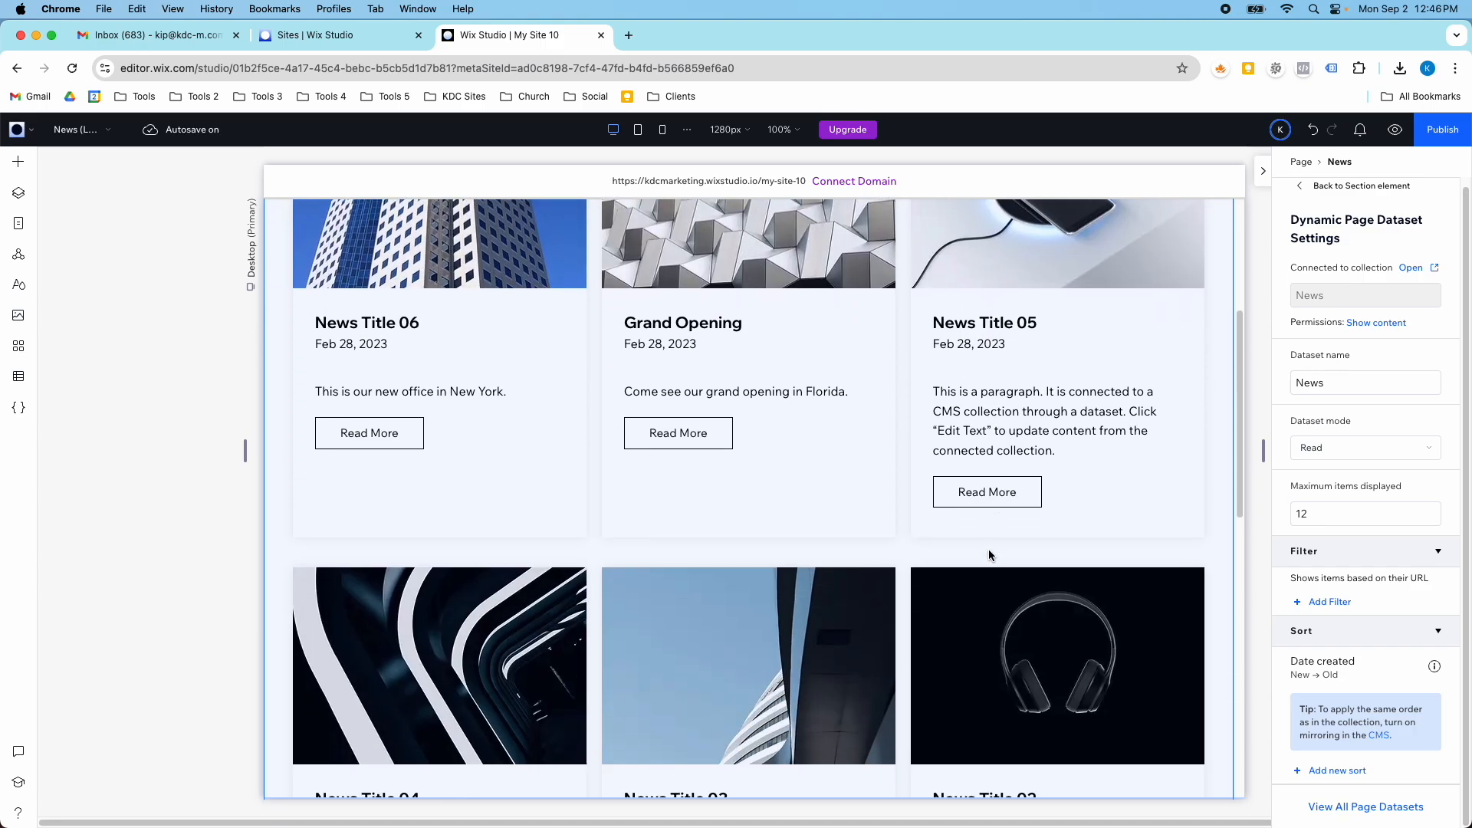
- Try 50 as the News dataset's maximum items displayed and restore the limit to 12
click(1317, 516)
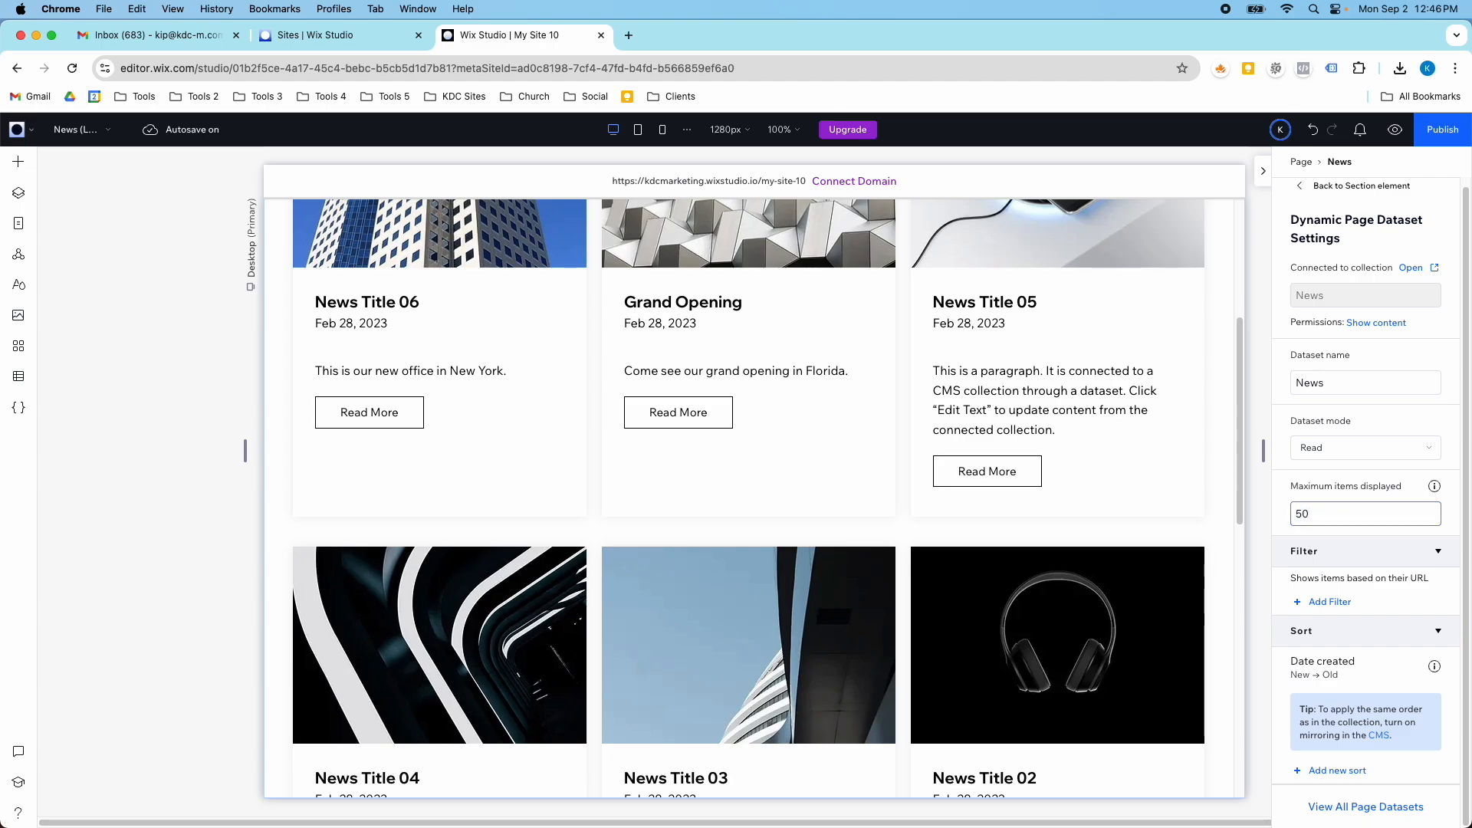
click(1365, 517)
- Select the Read More button on the News Title 01 card and examine its click action connection options, keeping News (Item)
scroll(1157, 512, down, 10)
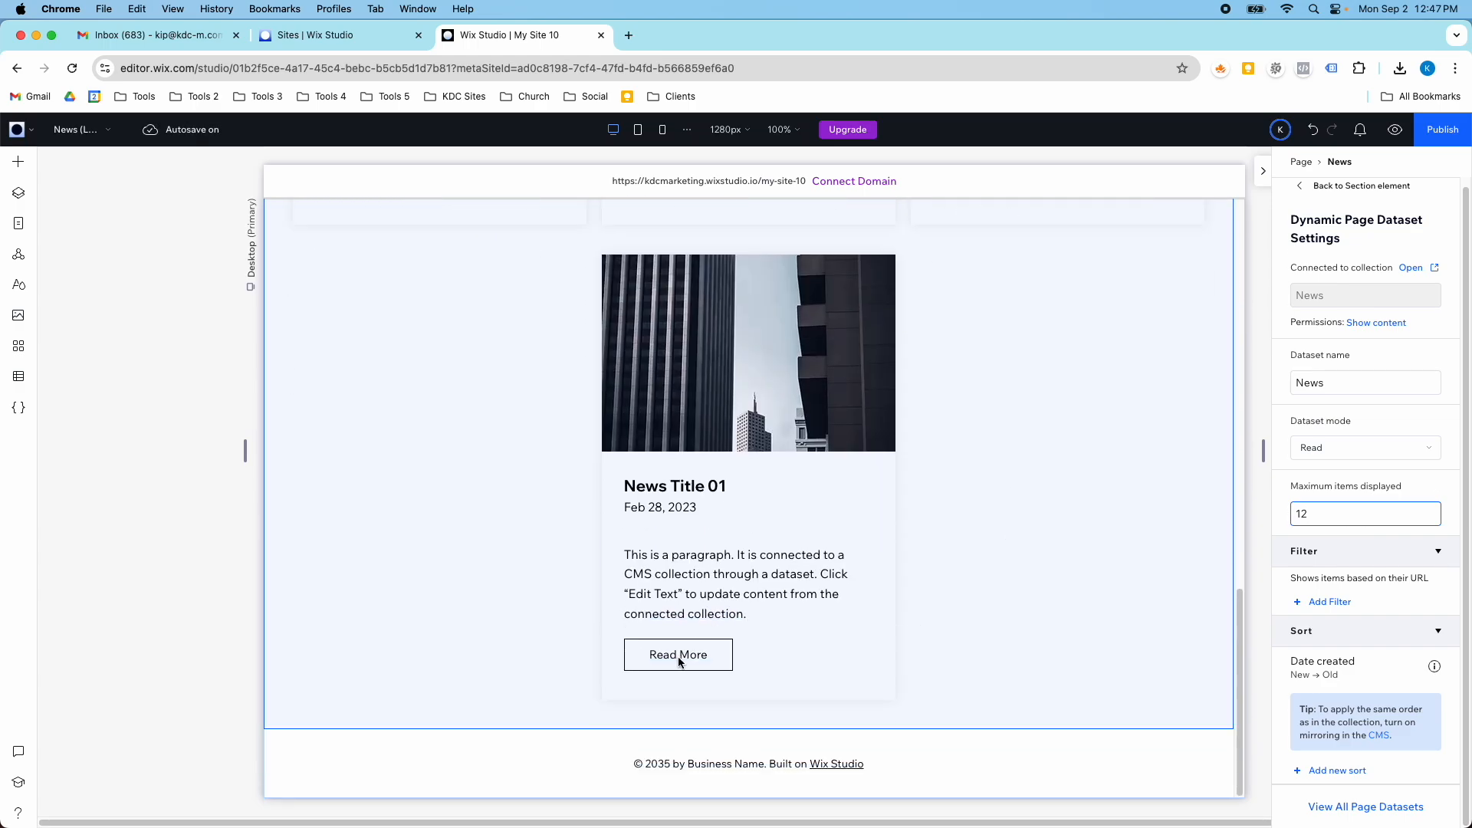
click(18, 161)
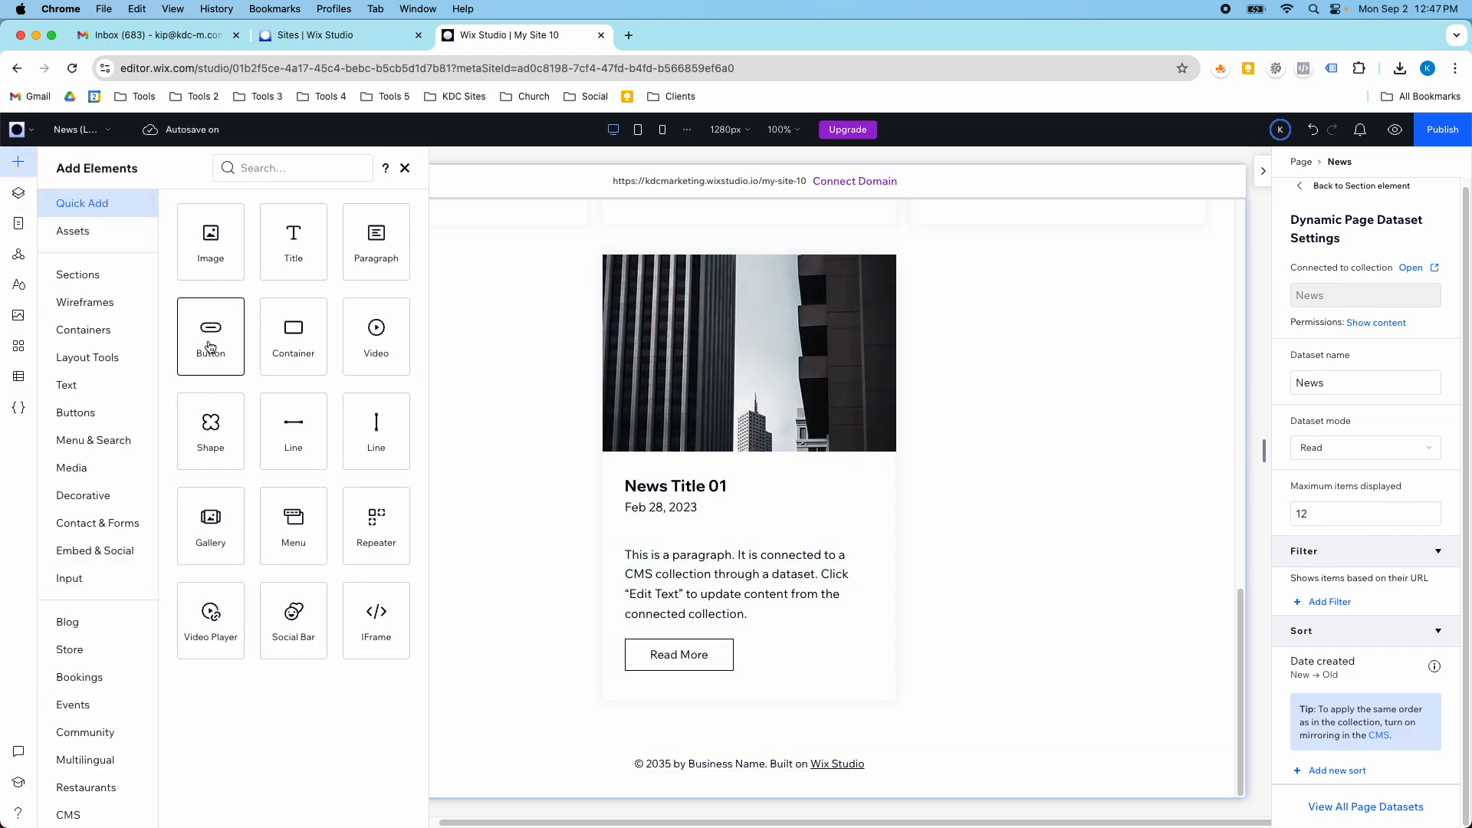
click(729, 657)
click(726, 661)
click(726, 661)
click(726, 661)
click(725, 661)
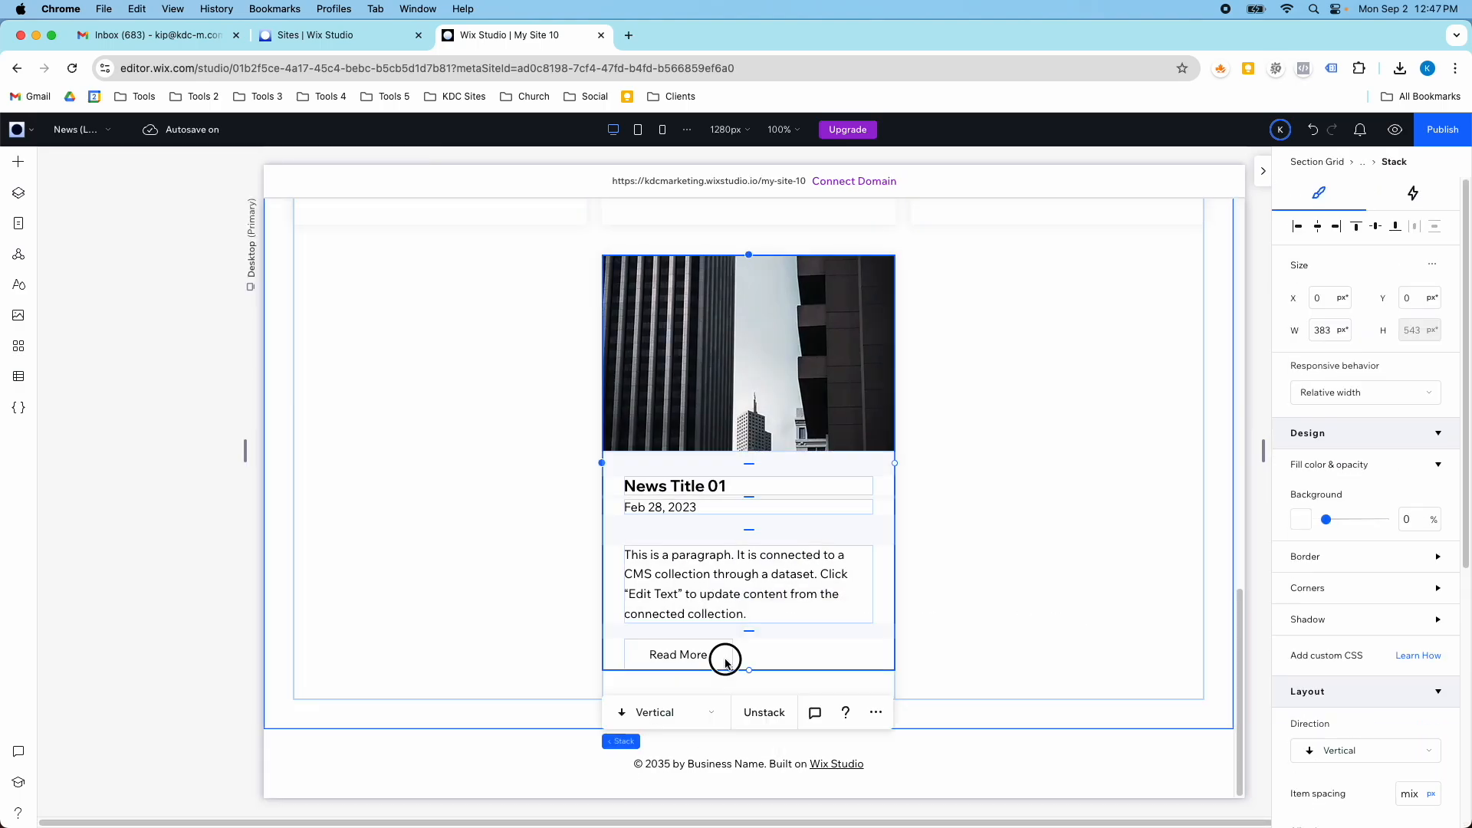
click(726, 661)
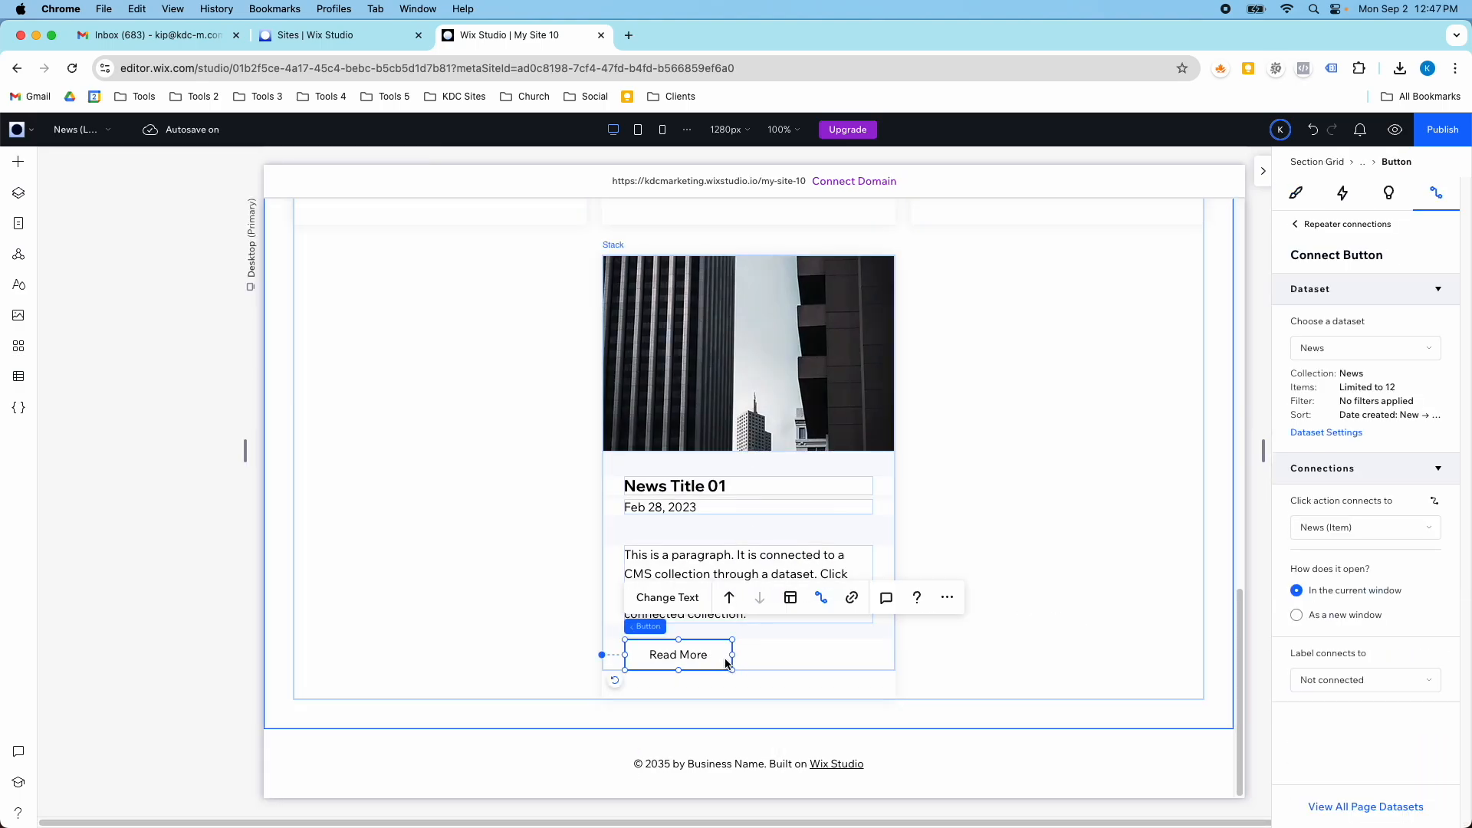
click(1347, 528)
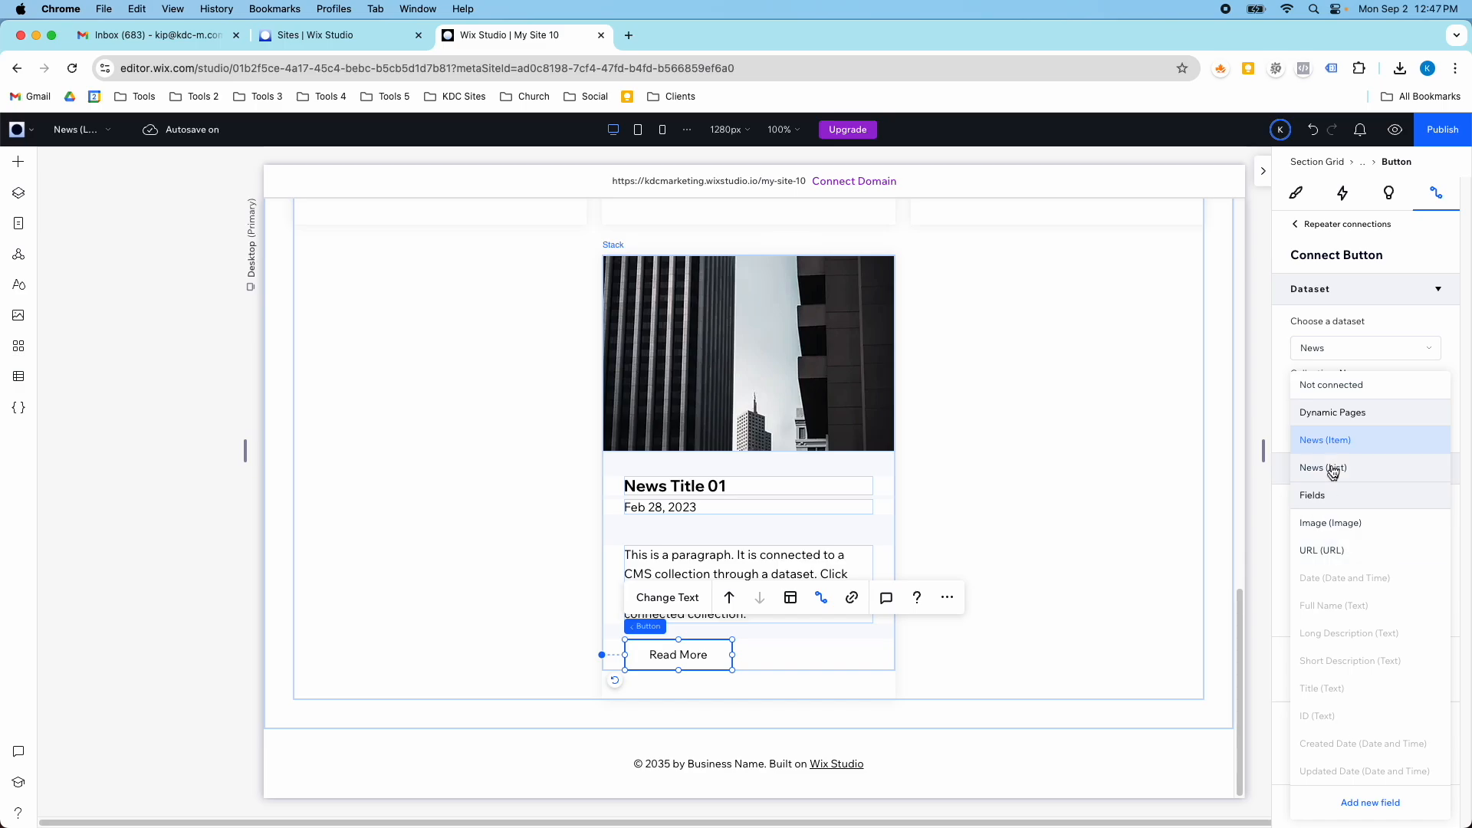
click(1151, 513)
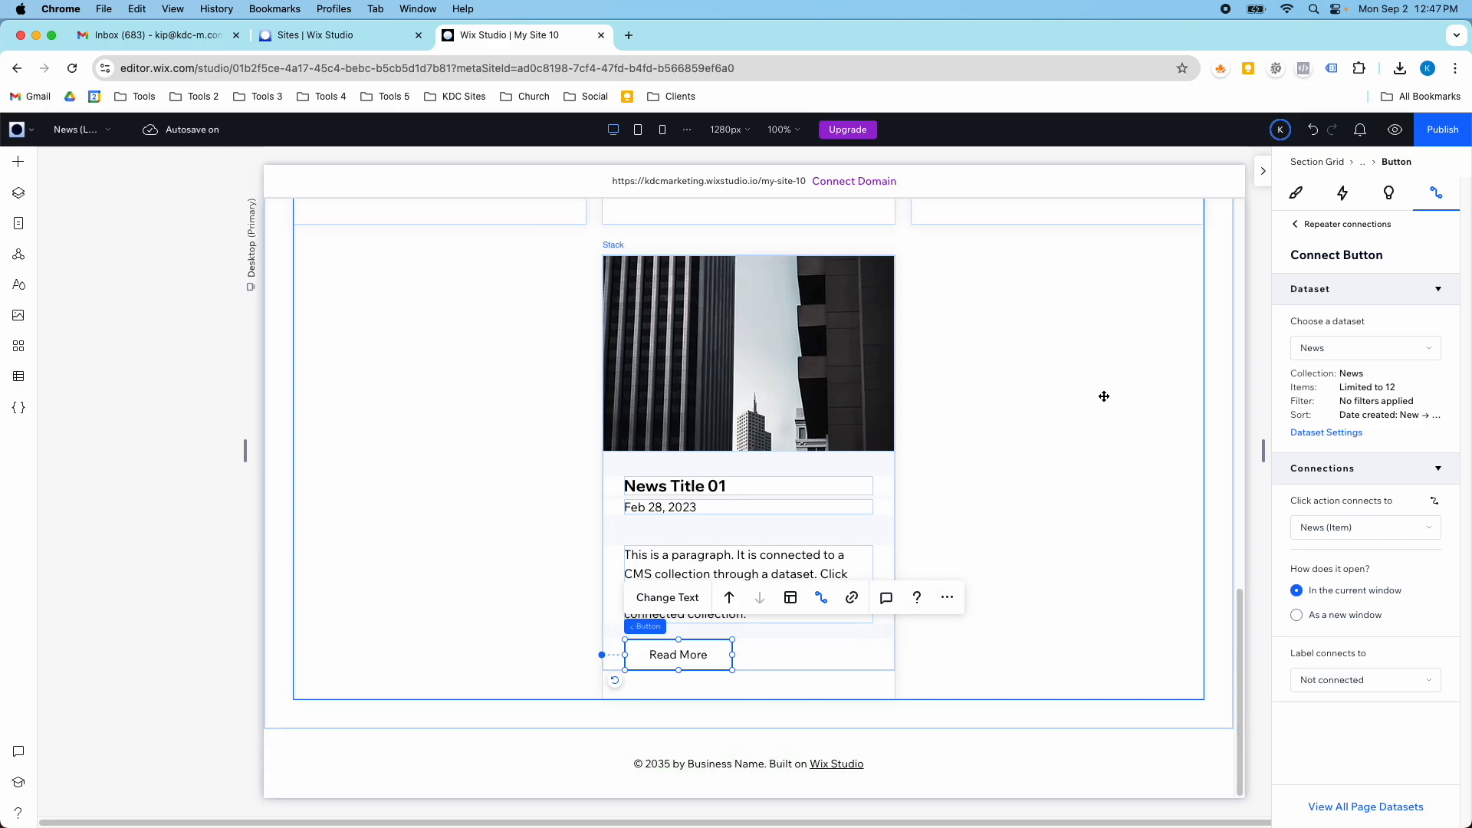
- Return to the repeater's connections and review how its text, button and image elements are linked to the News dataset
click(1298, 225)
scroll(976, 394, up, 5)
scroll(976, 395, up, 3)
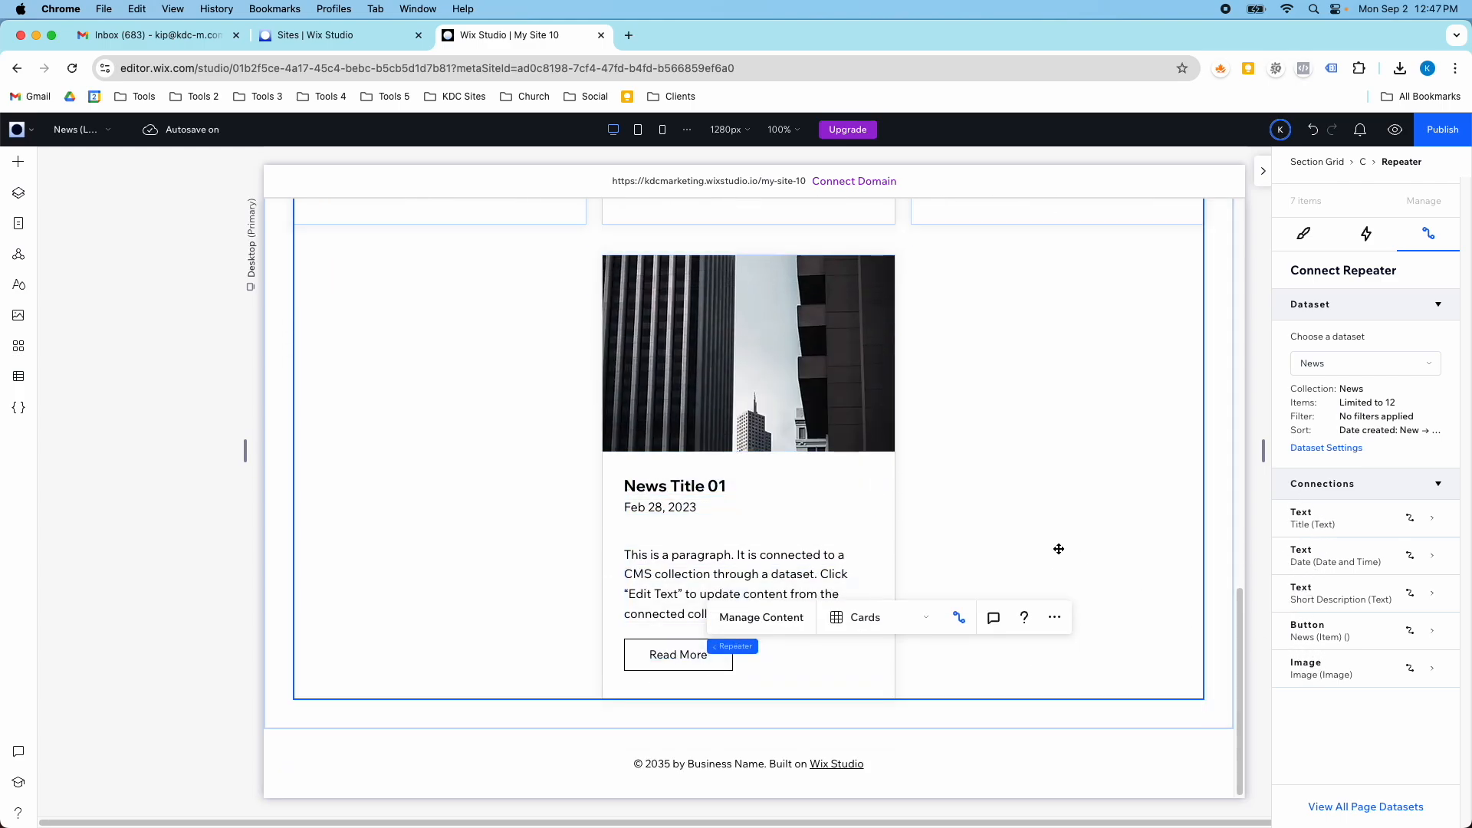
scroll(1060, 550, up, 15)
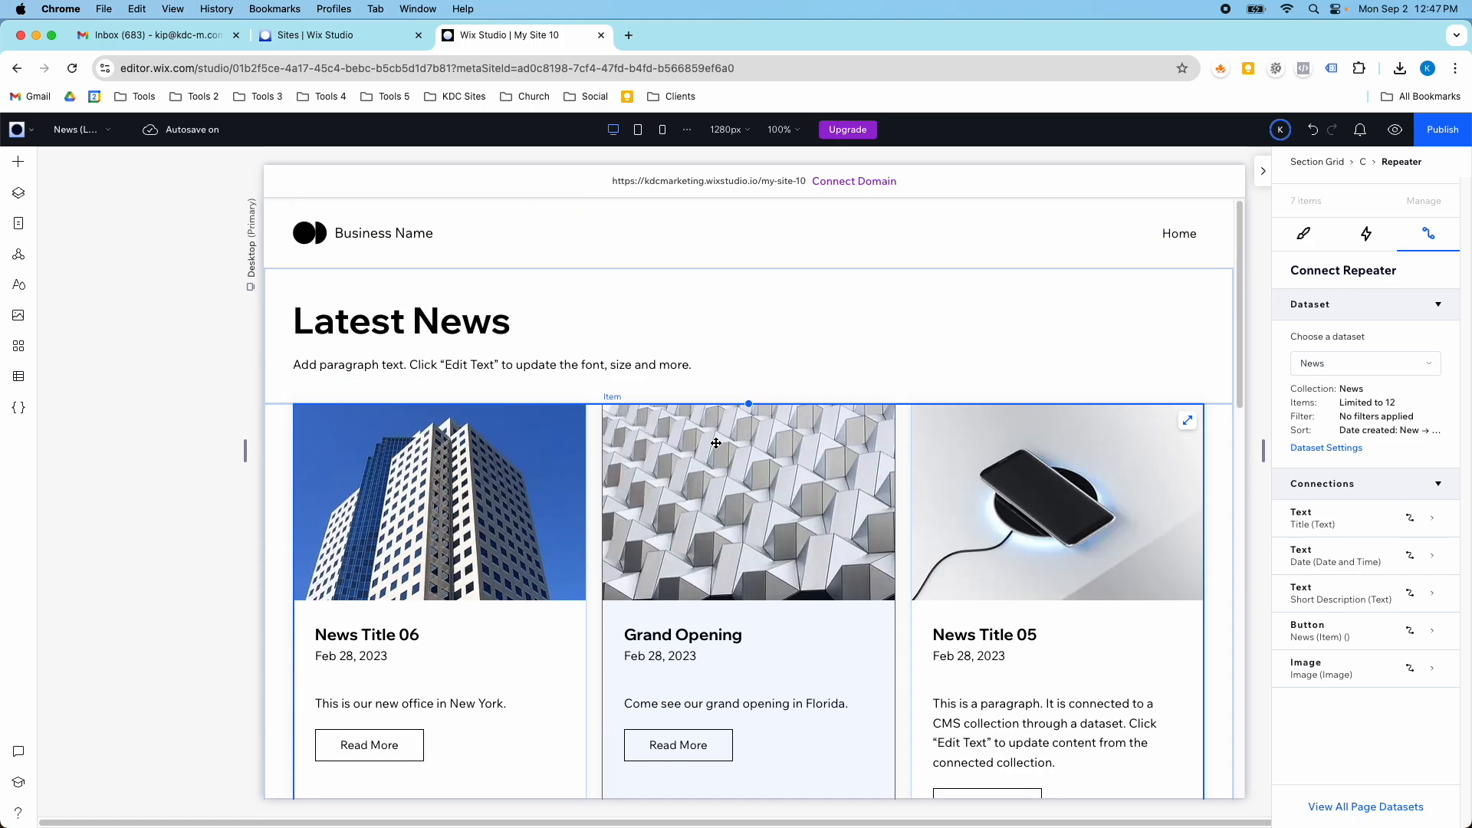
- Compare the CMS connections of the Latest News heading, the paragraph below it and the news card repeater
click(376, 324)
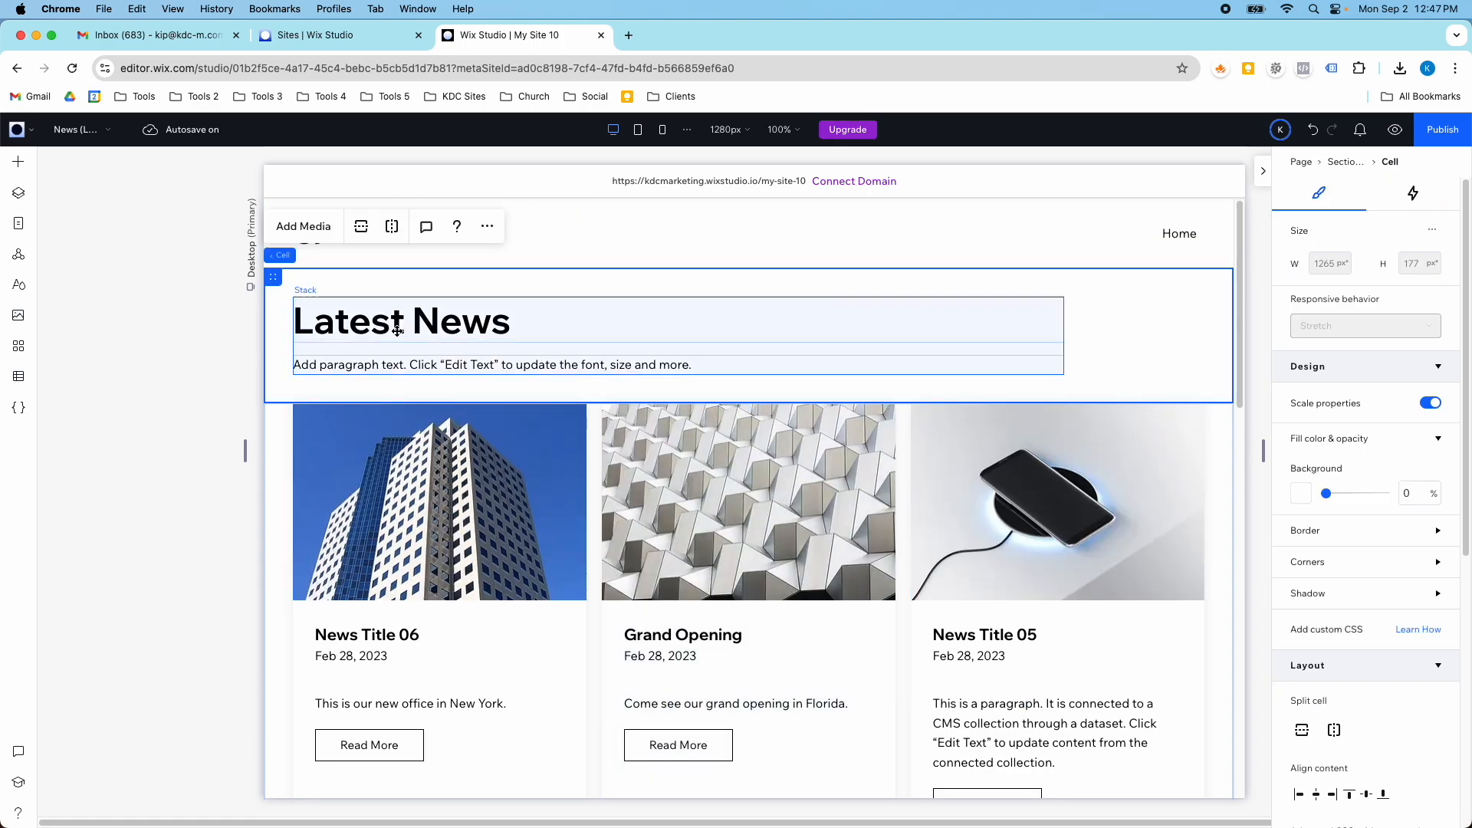
click(439, 323)
click(439, 323)
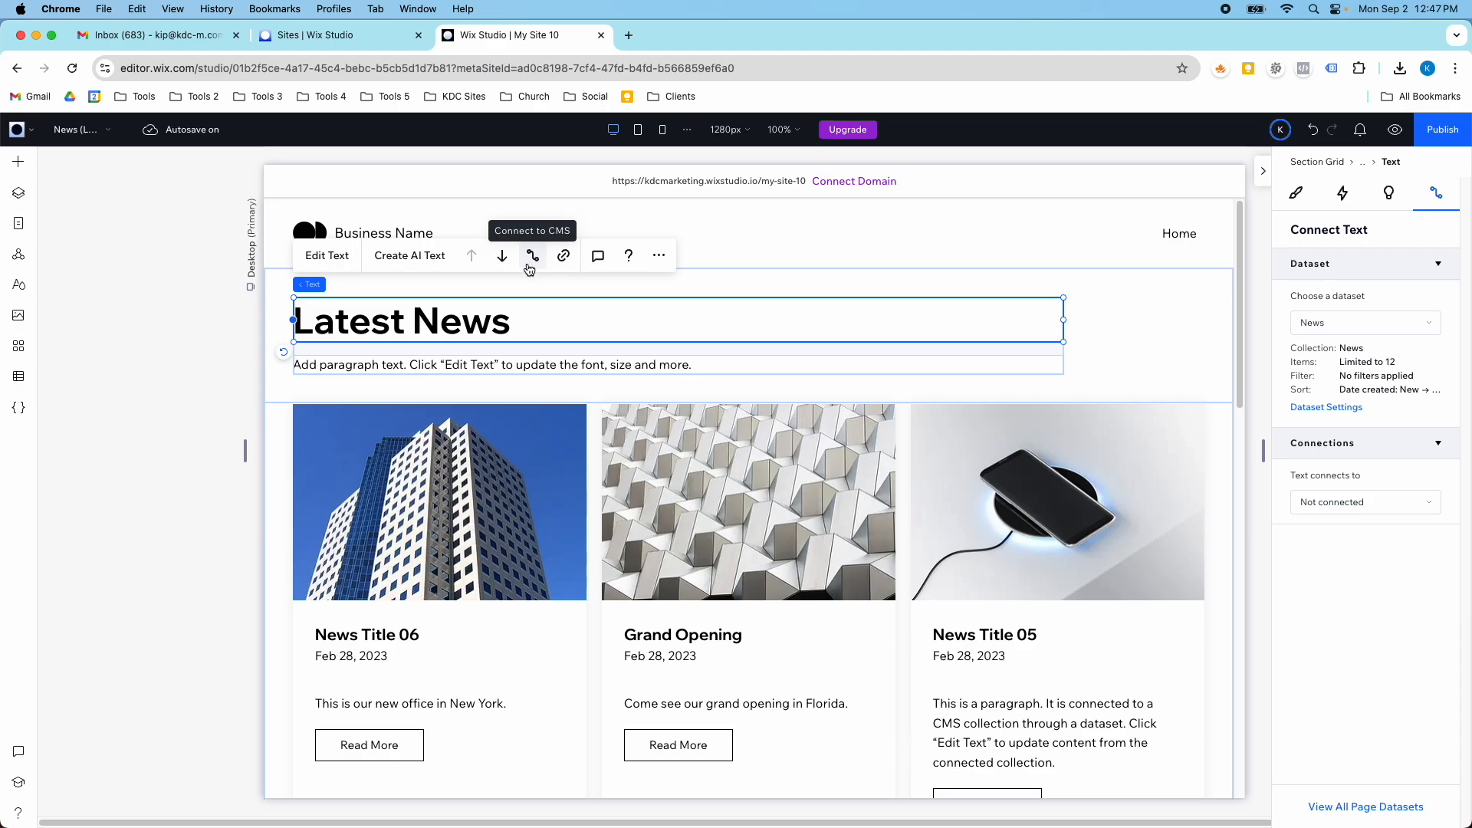
click(453, 365)
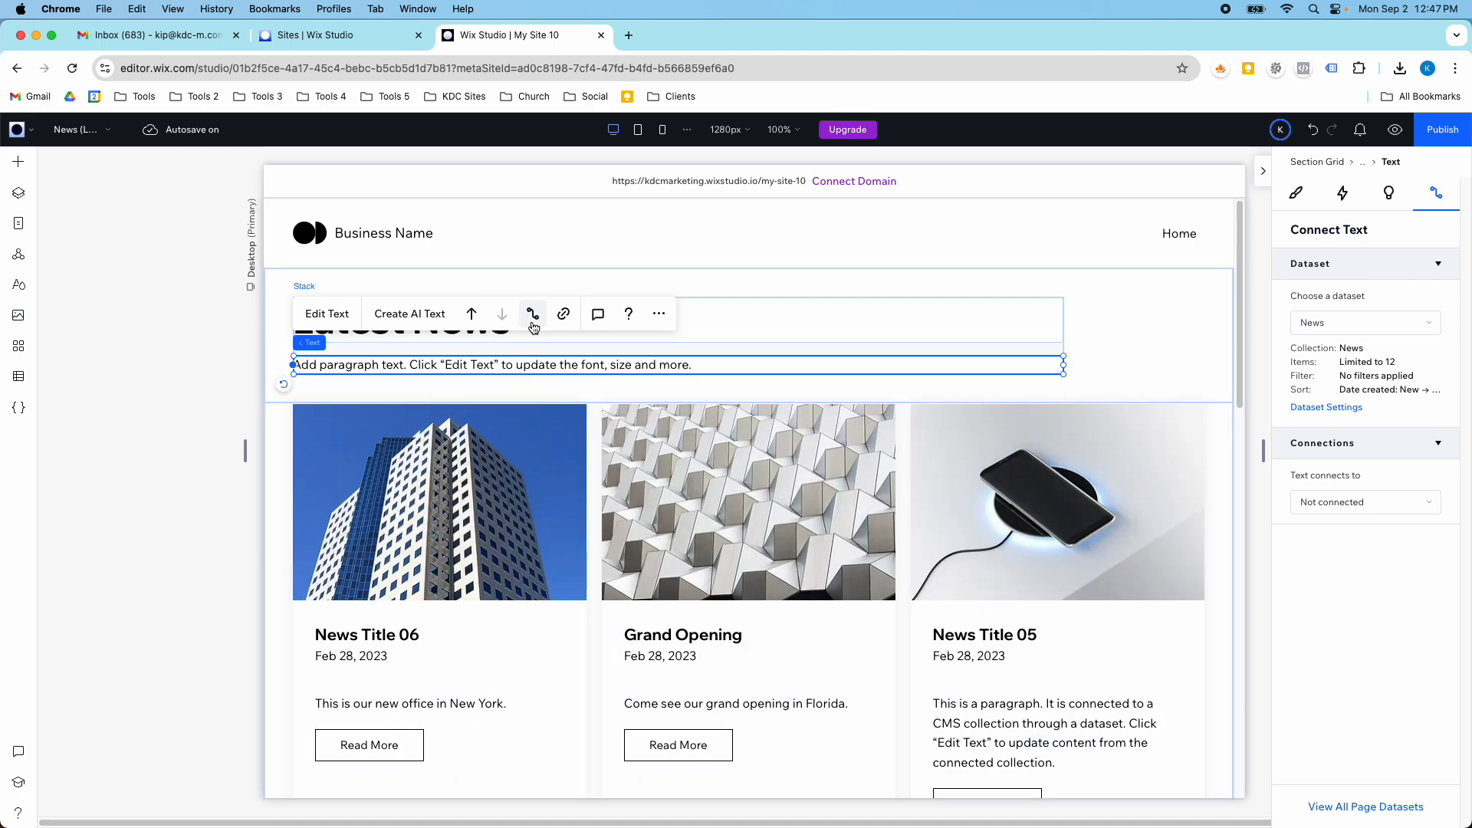
click(539, 418)
click(541, 417)
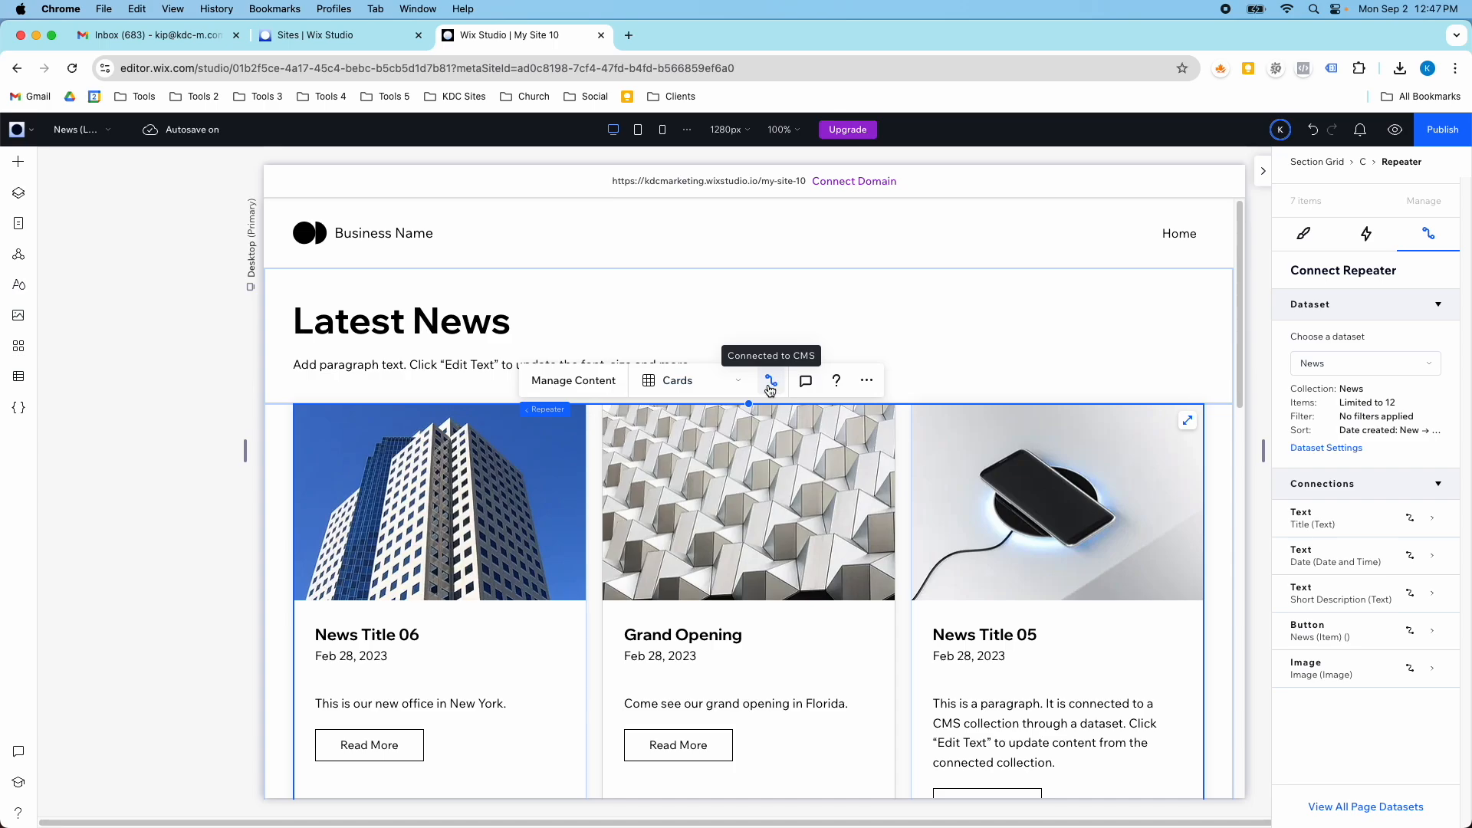
- In the News collection's settings, enable item visibility control with Hidden as the default status for new items, and save
click(18, 375)
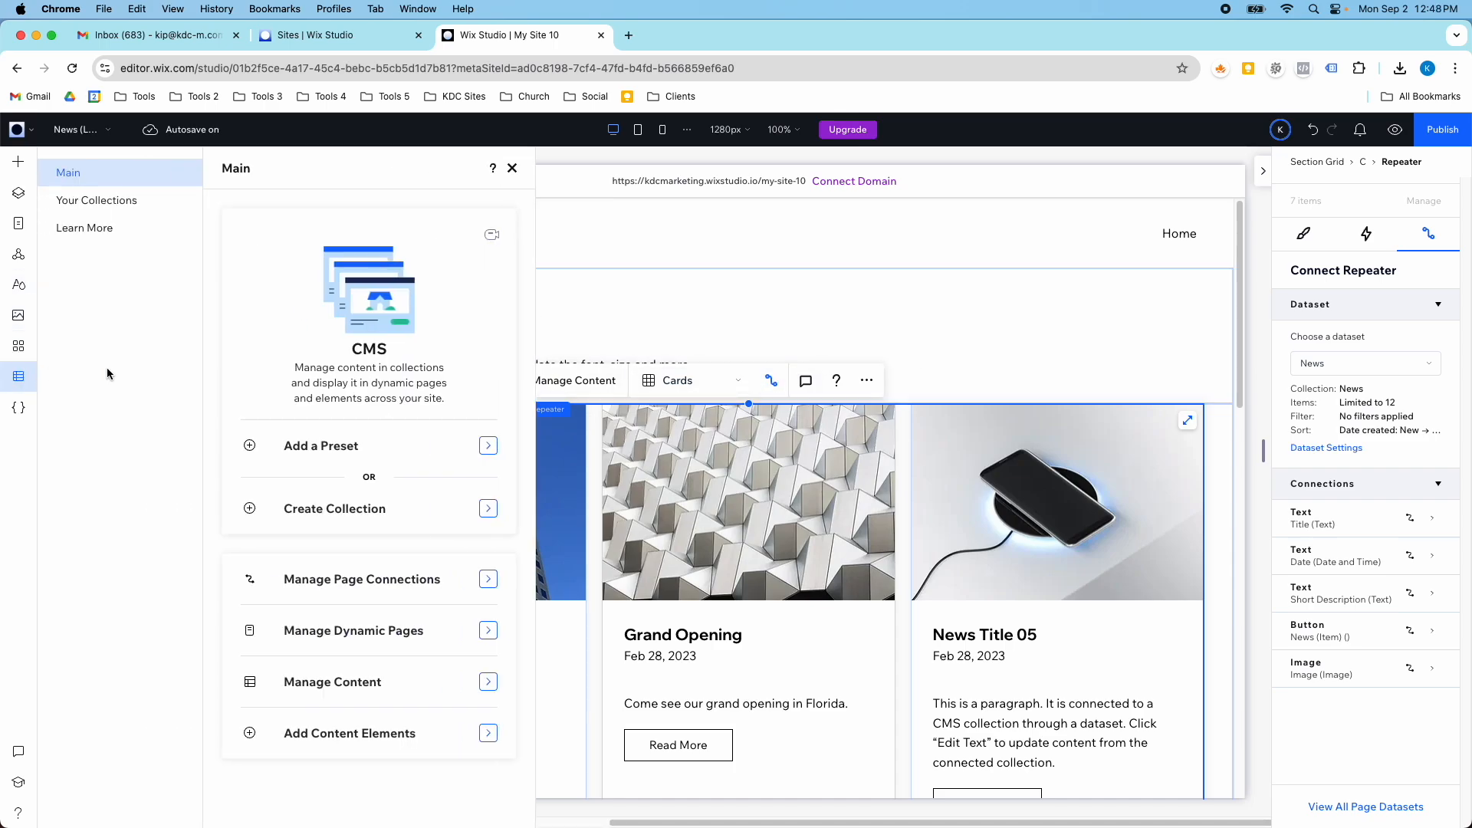
click(135, 212)
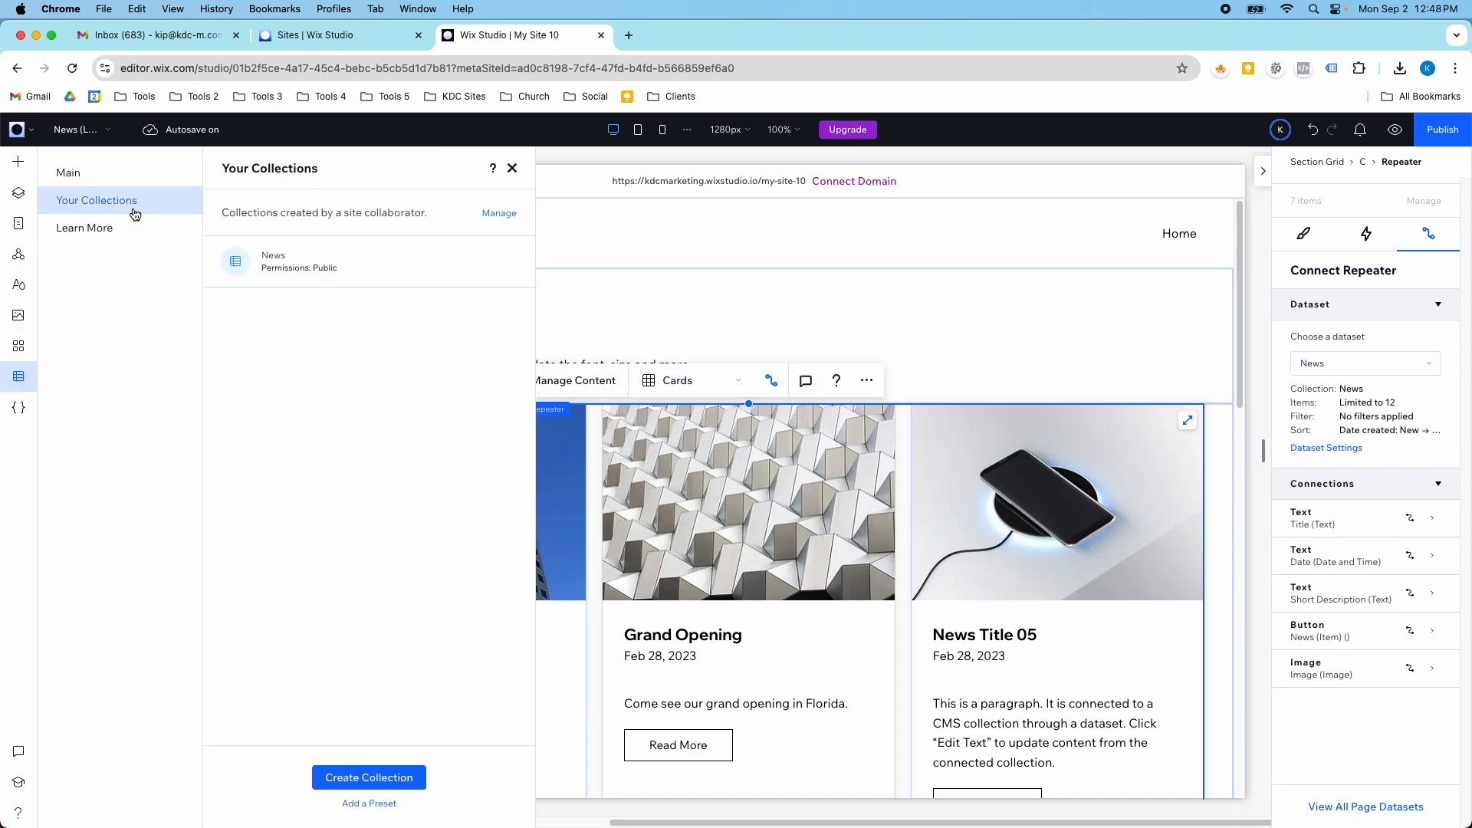
click(421, 282)
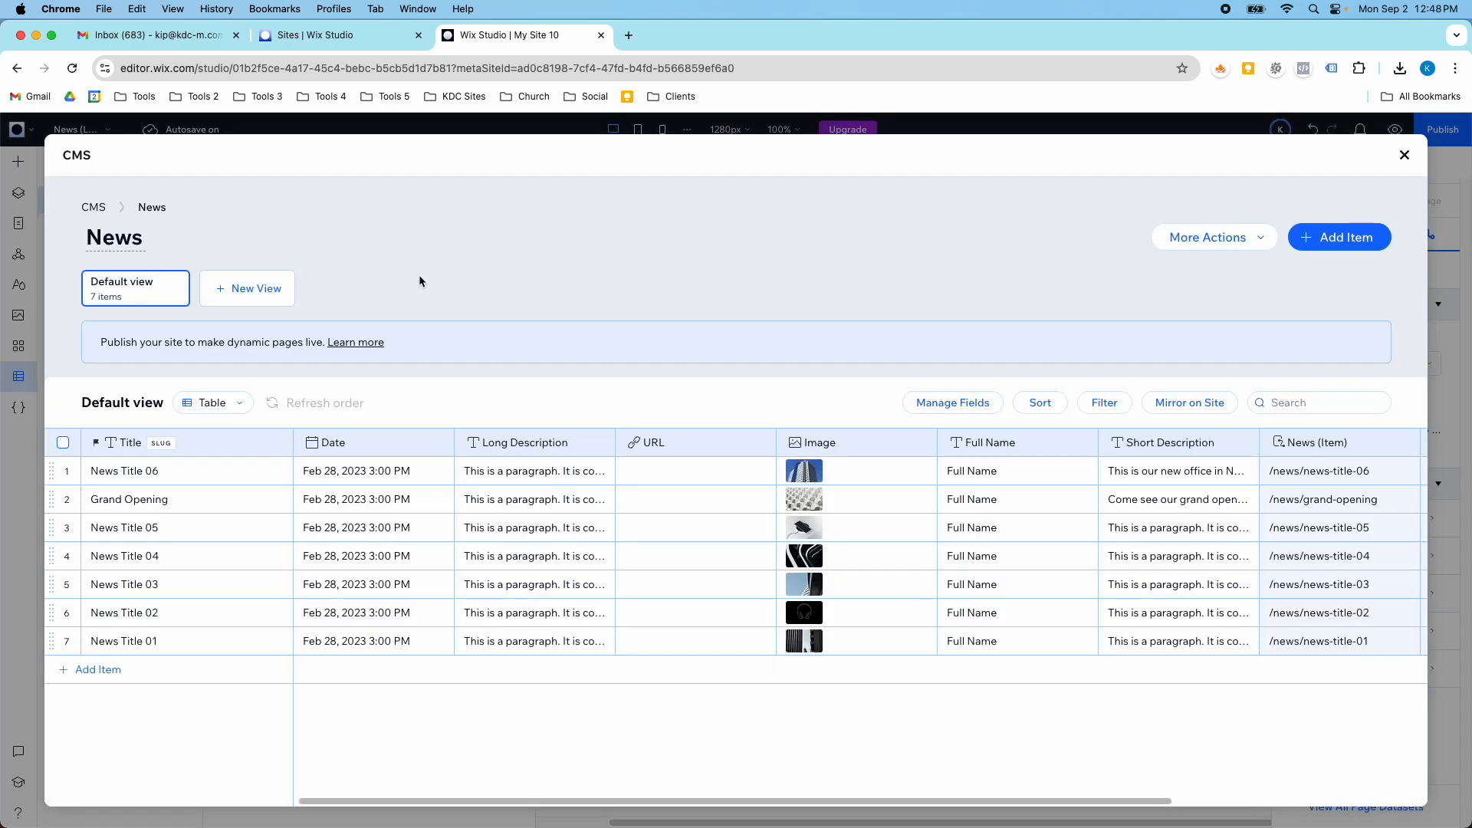
click(1225, 234)
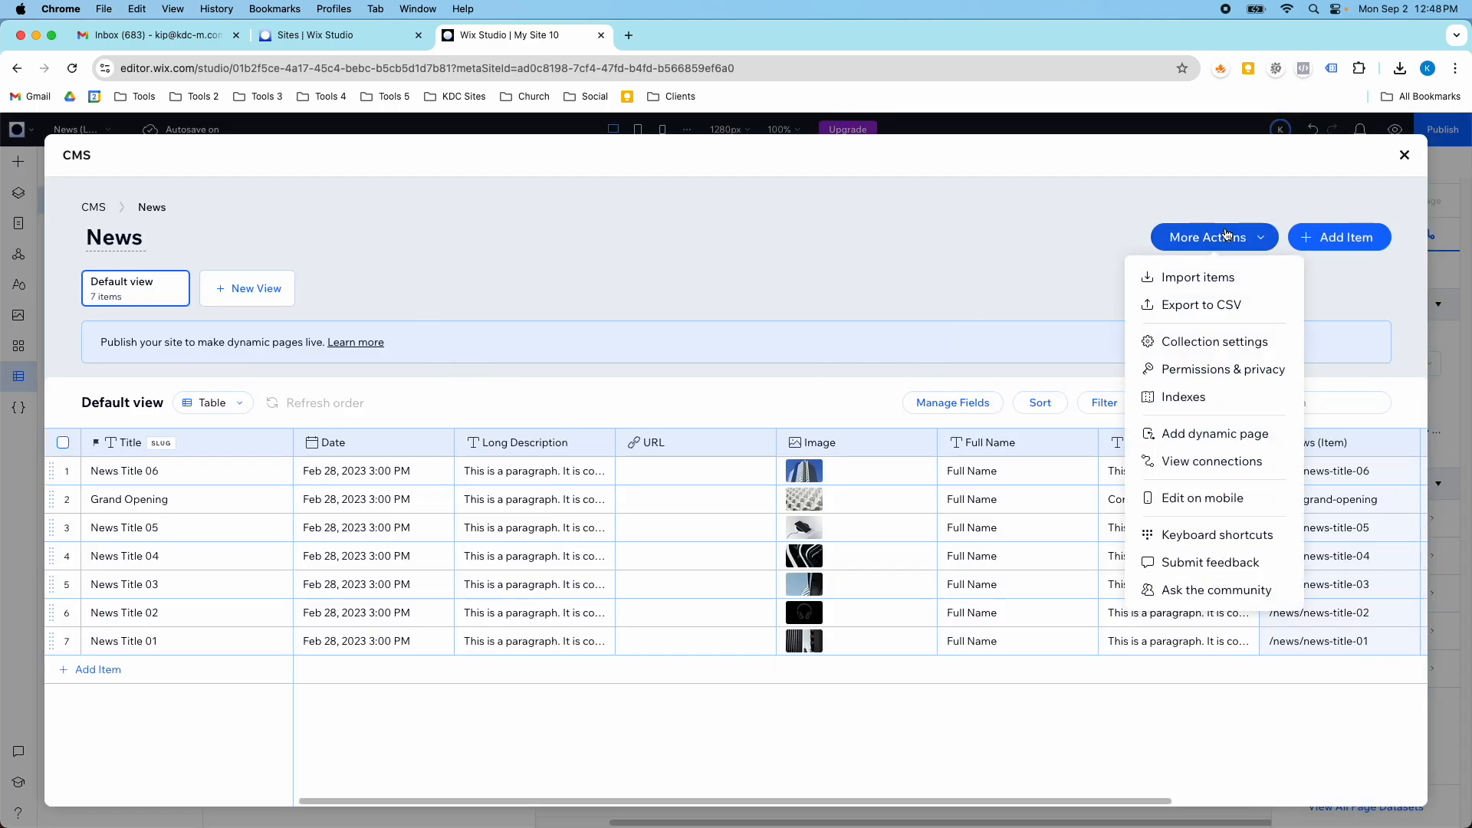
click(1213, 345)
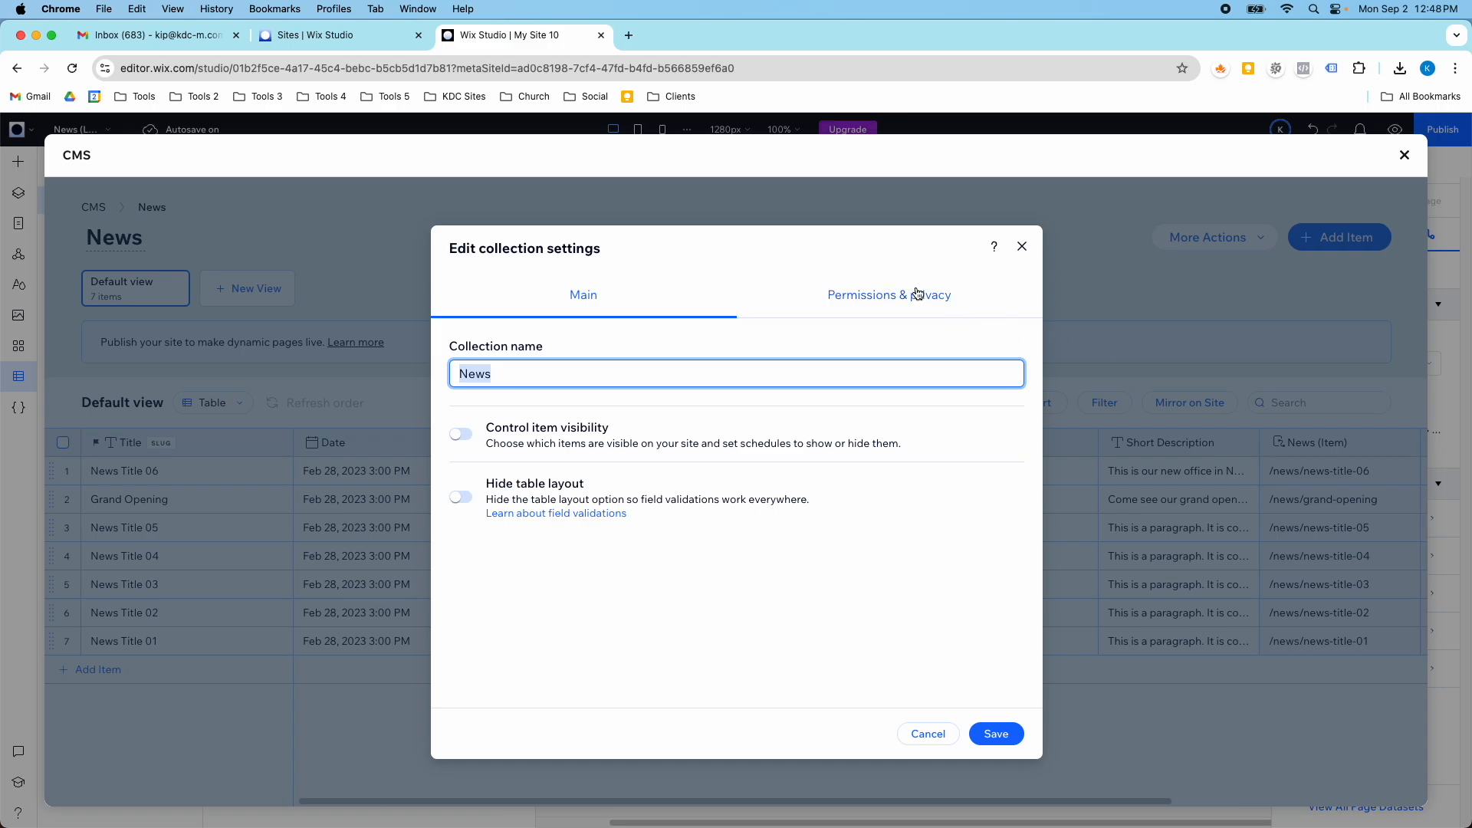
click(463, 435)
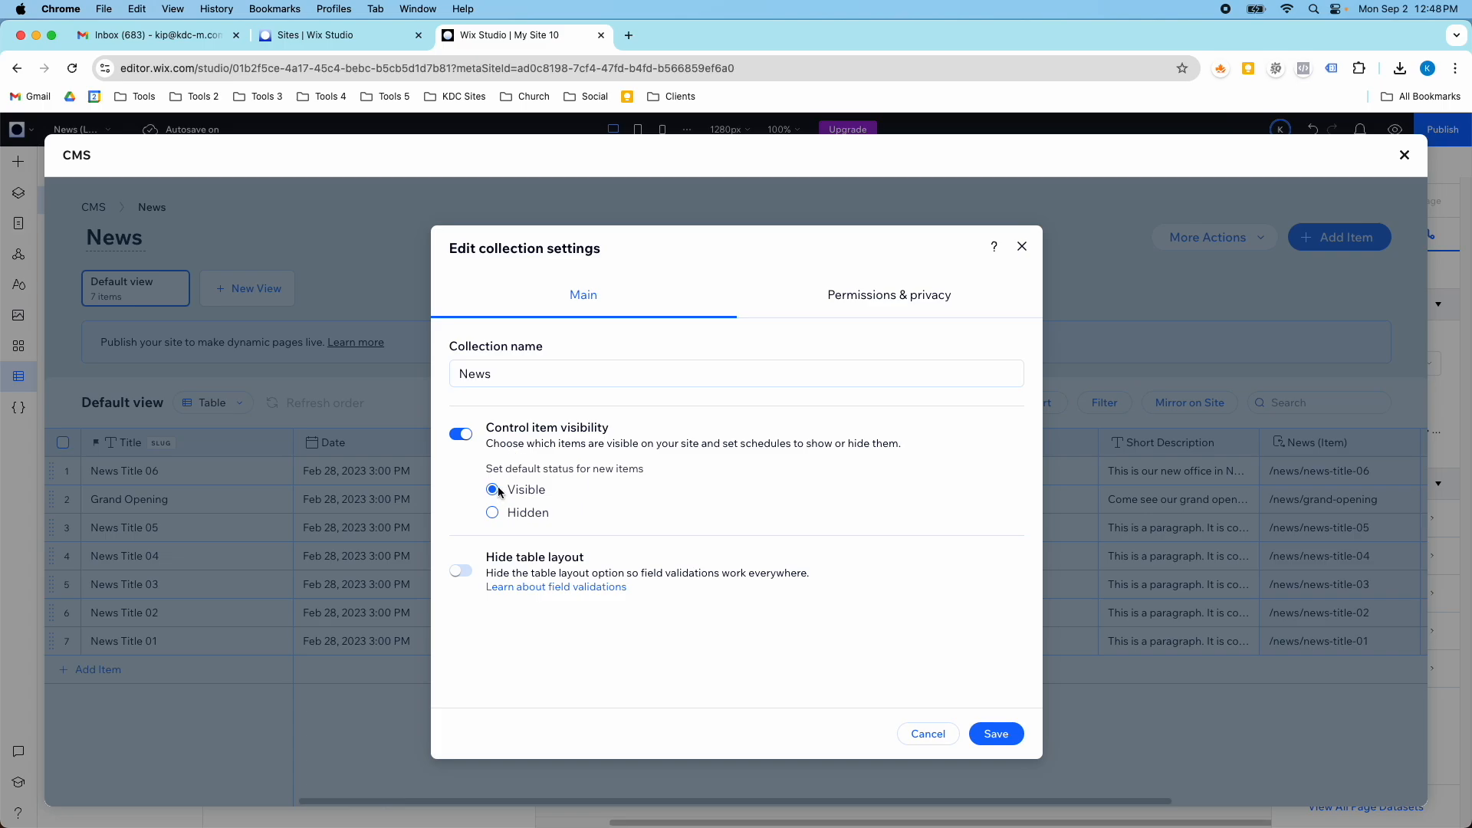
click(535, 511)
click(991, 733)
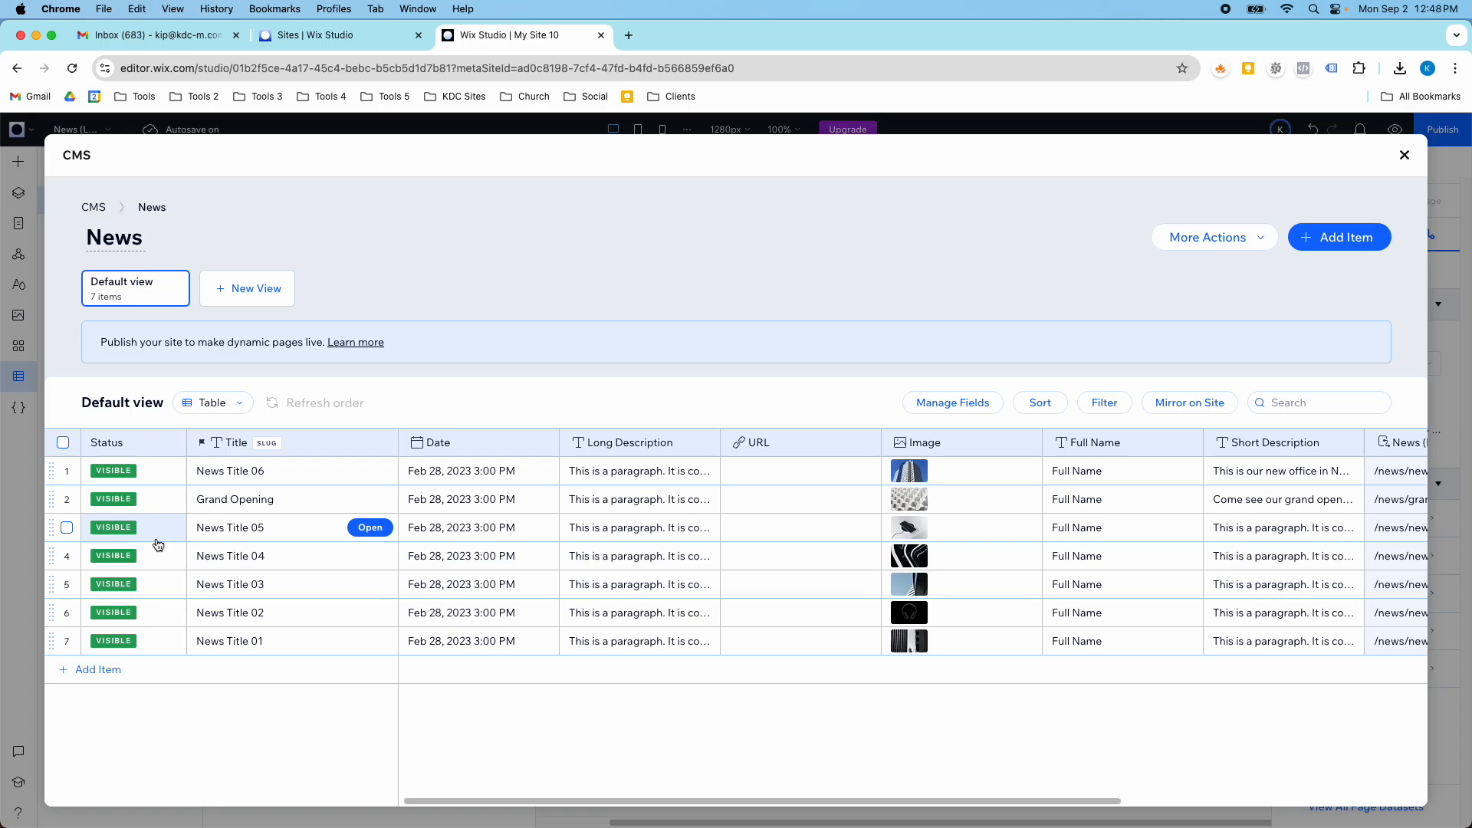
- Hide the Grand Opening item in the News collection by changing its status
click(66, 502)
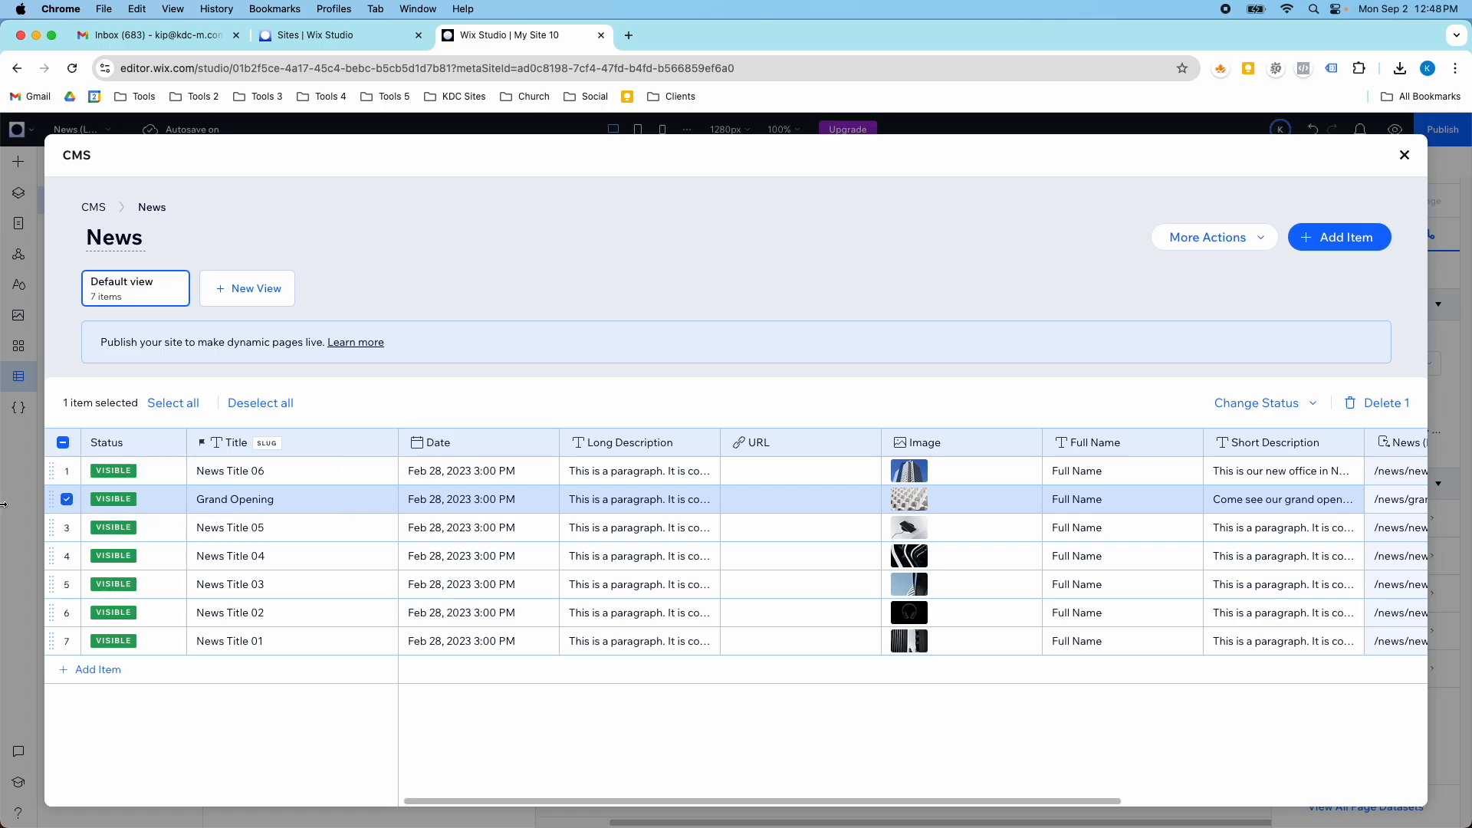
click(1269, 403)
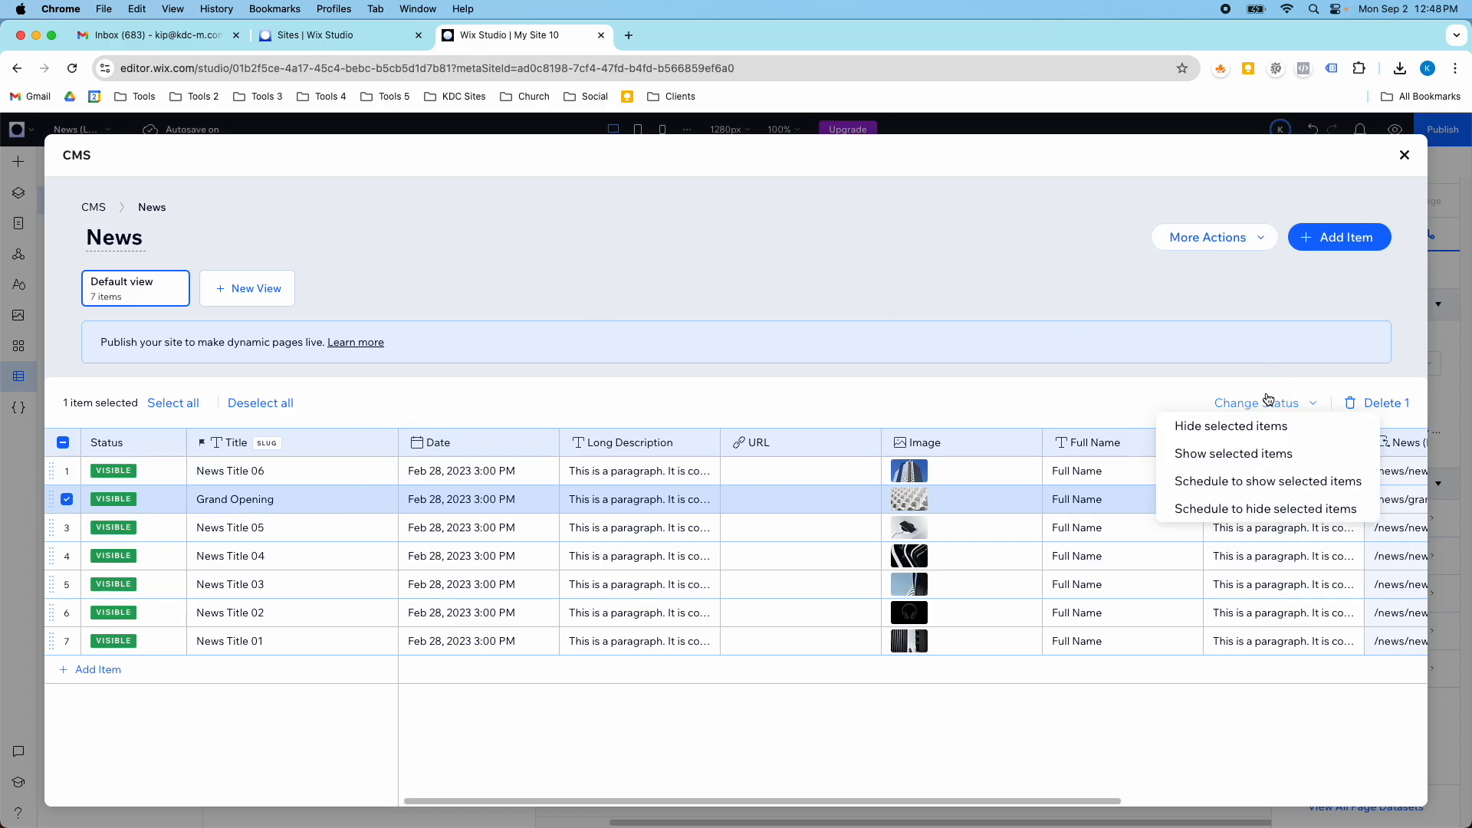
click(1270, 435)
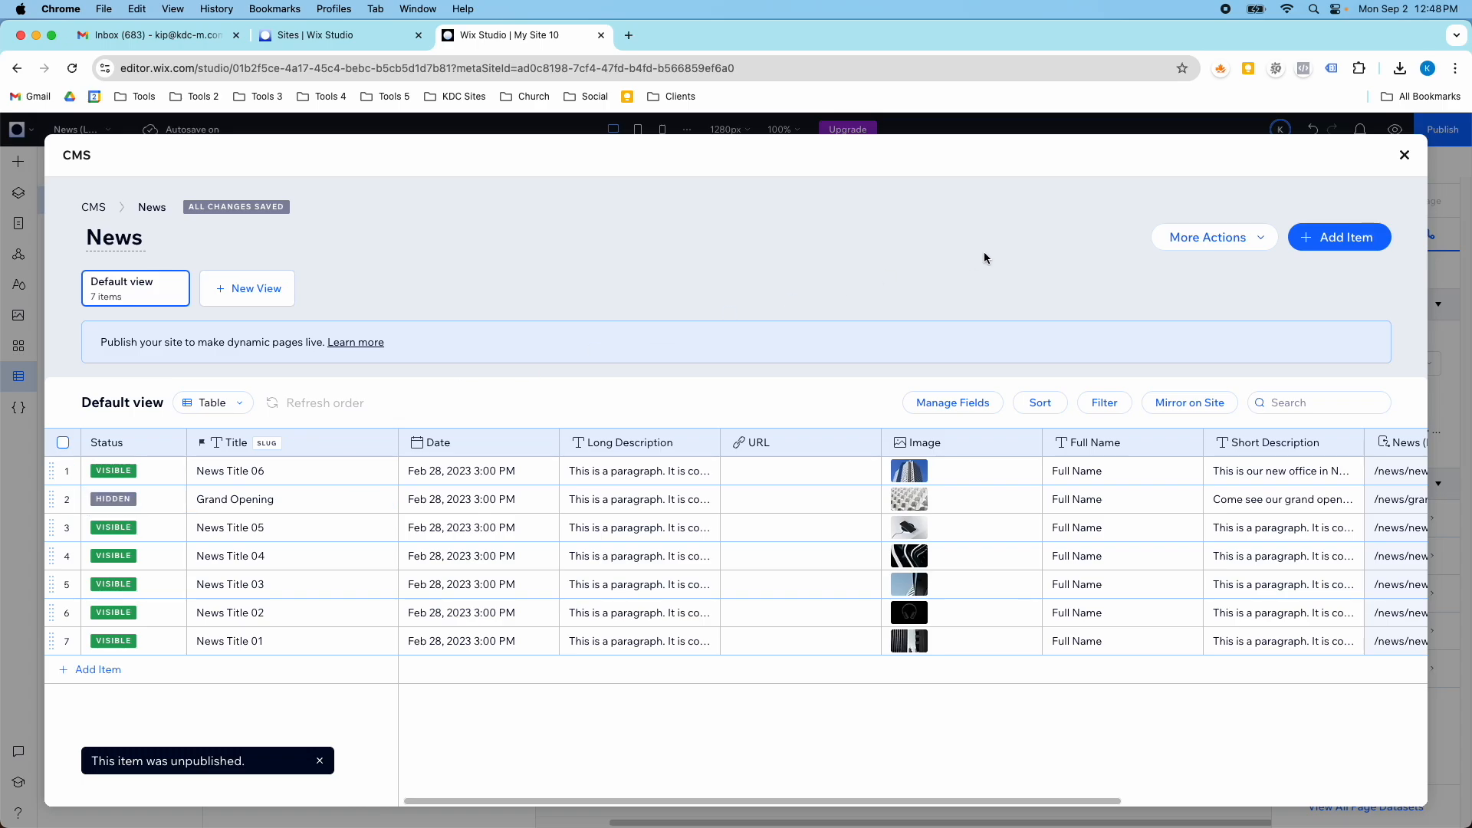
- Leave the News collection and check the news card repeater on the page for the hidden Grand Opening item
click(1402, 158)
click(510, 165)
scroll(628, 515, down, 5)
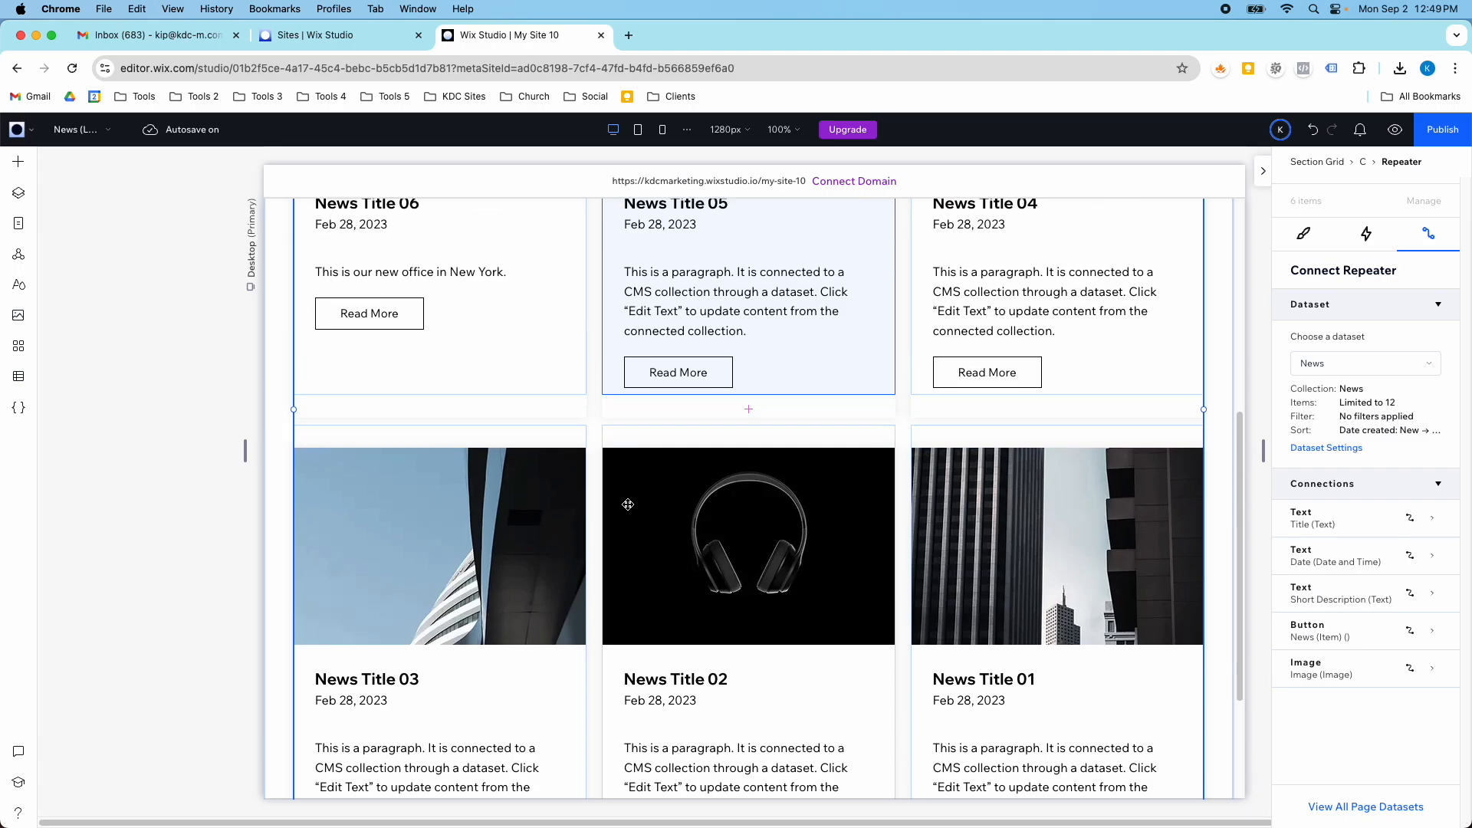
scroll(628, 505, up, 5)
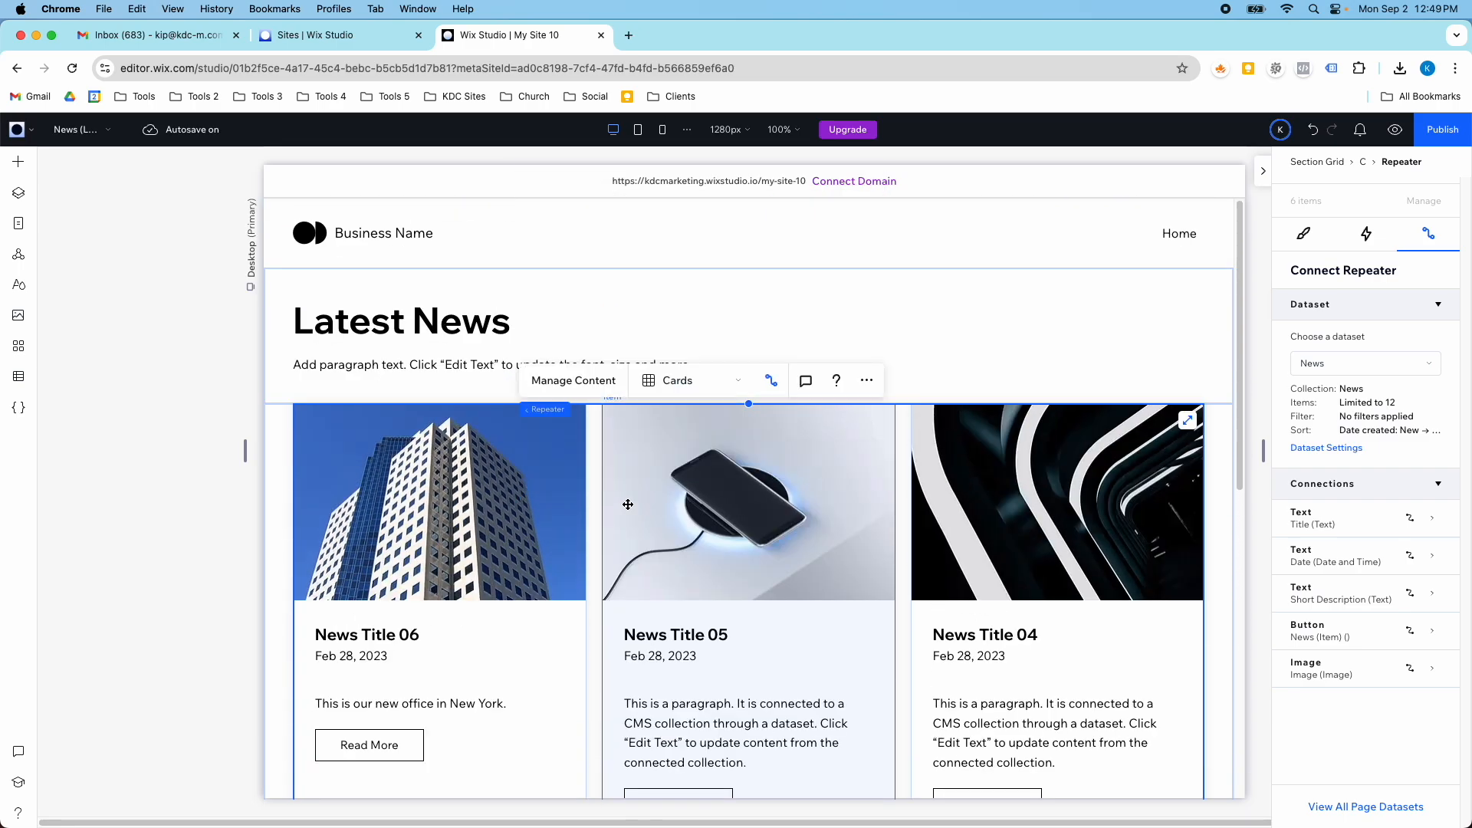
- Look over the dynamic news pages in the site's page list and the options available for News (List)
click(18, 223)
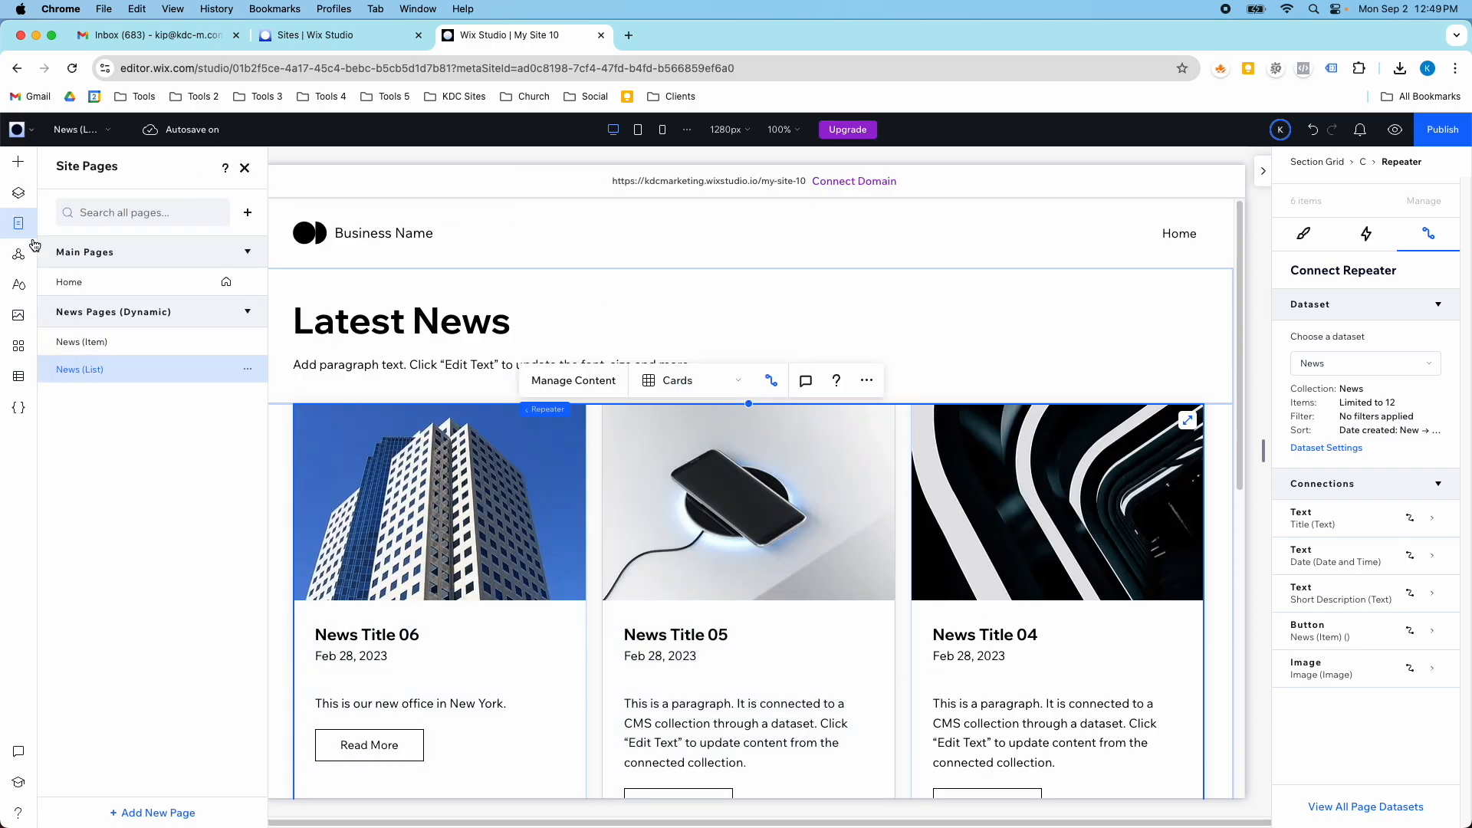
click(247, 282)
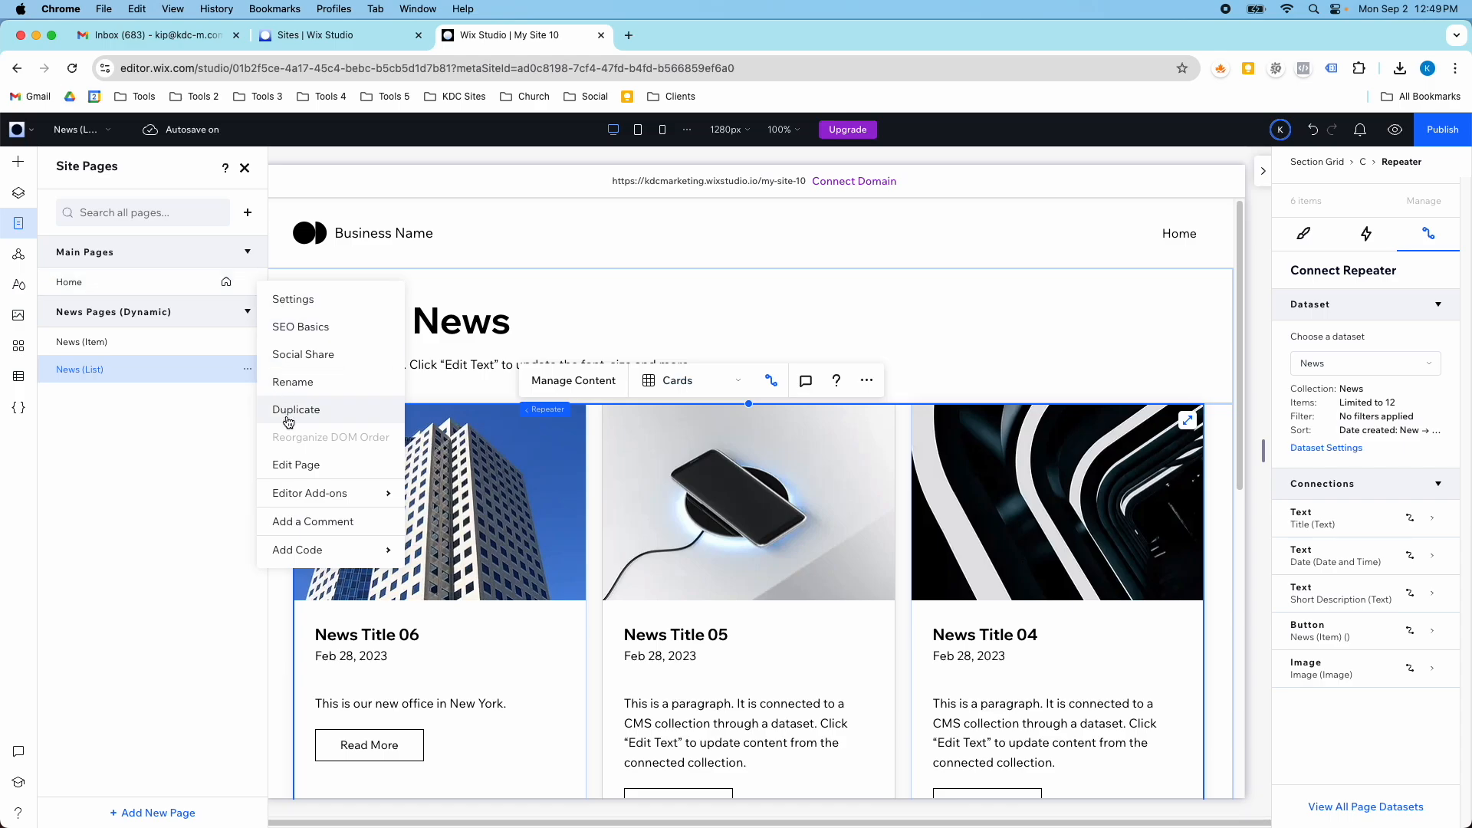
click(155, 434)
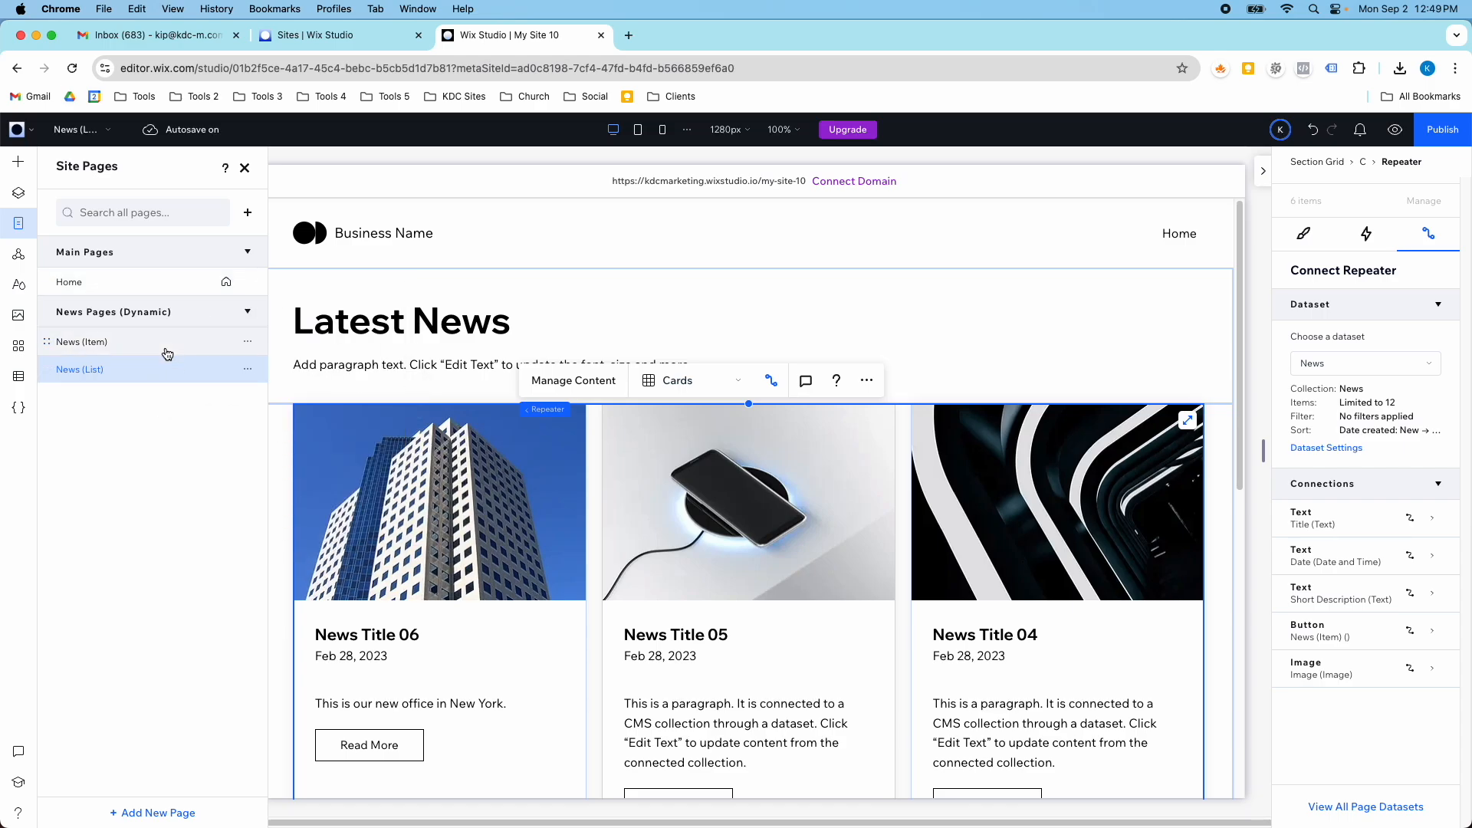
- Hide the News Title 05, News Title 04 and News Title 03 items together in the News collection
click(19, 376)
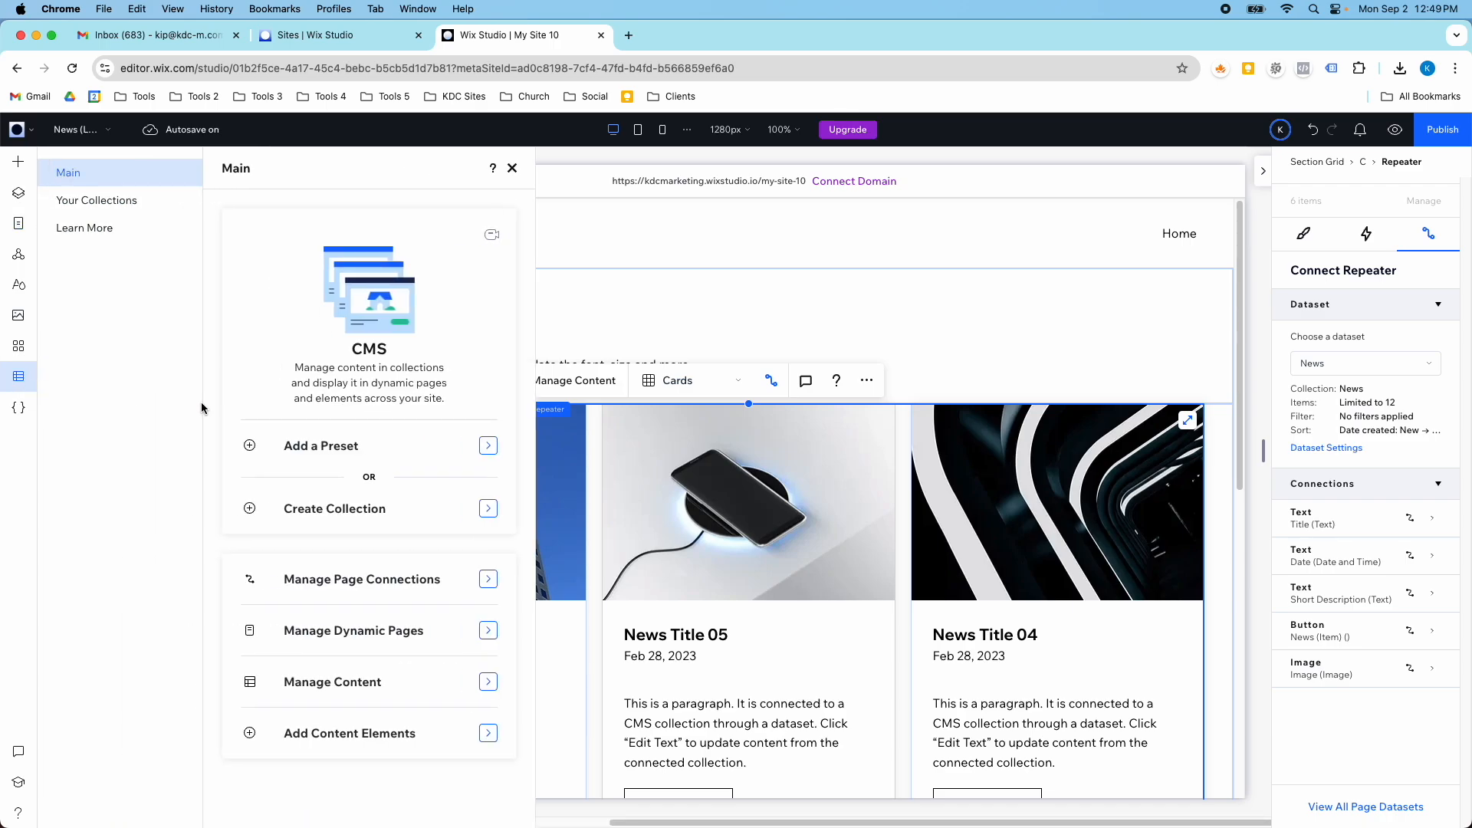
click(106, 202)
click(311, 280)
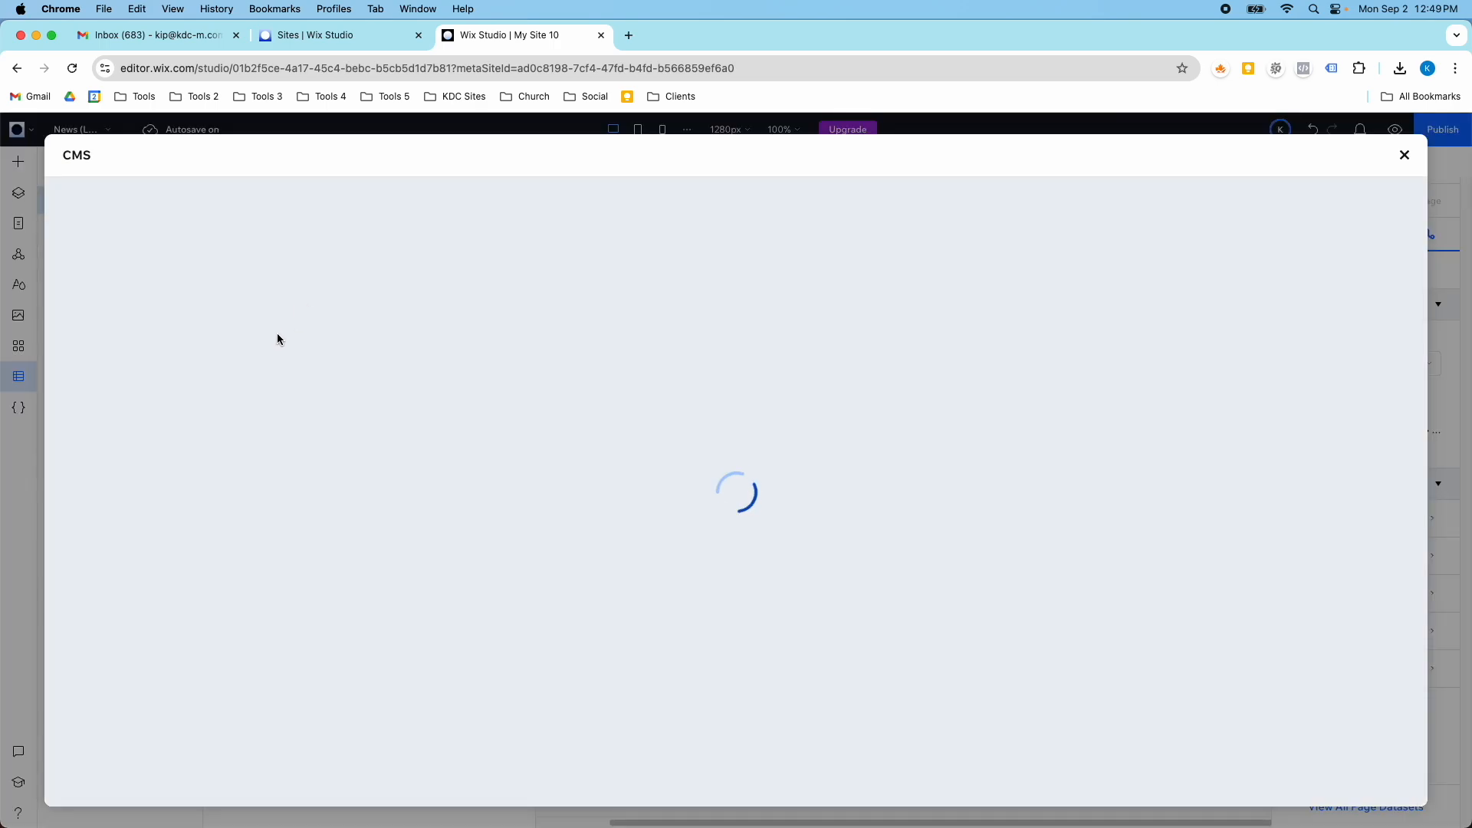
click(67, 527)
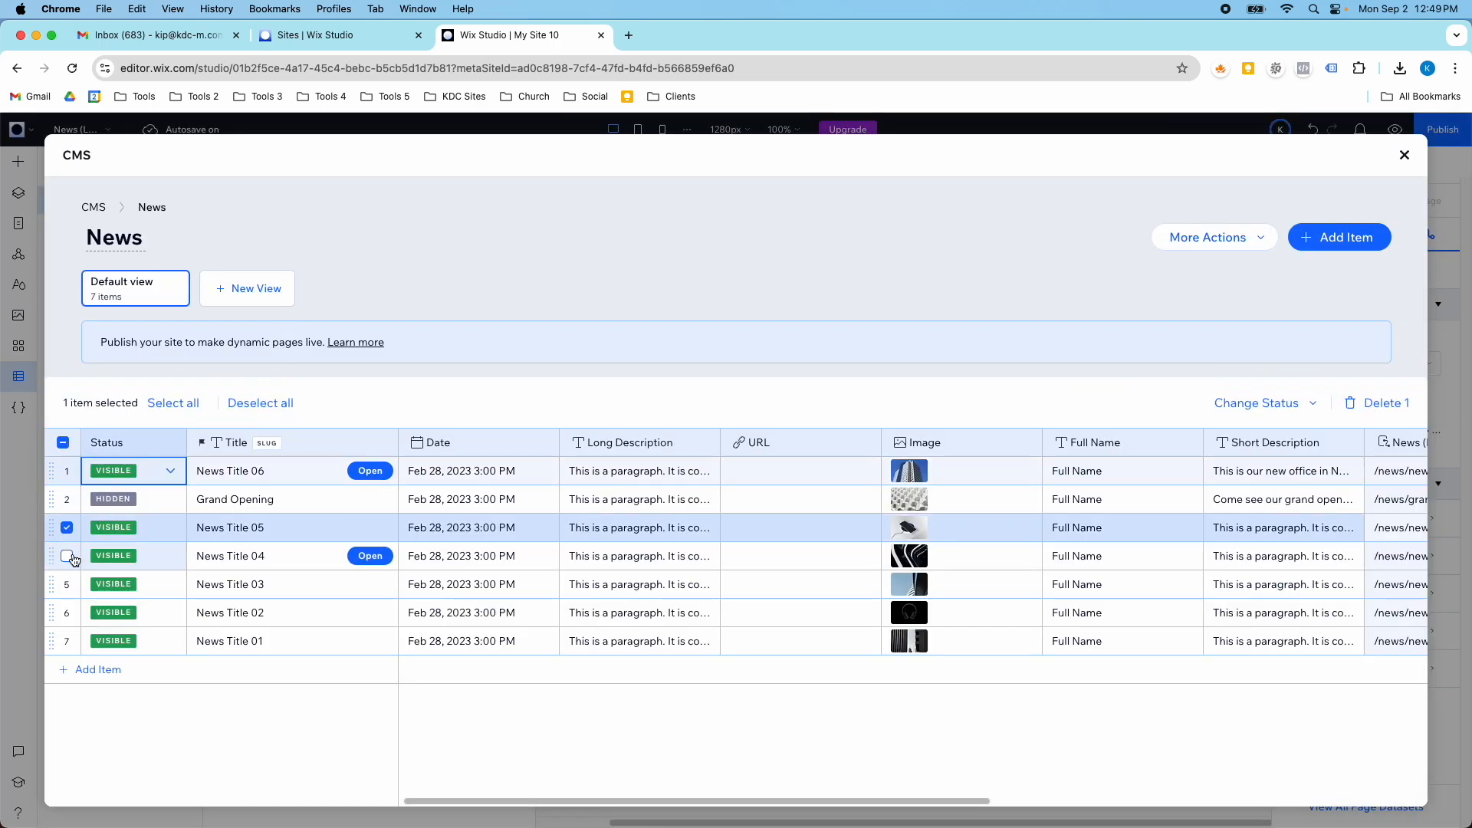
click(66, 556)
click(67, 584)
click(1242, 398)
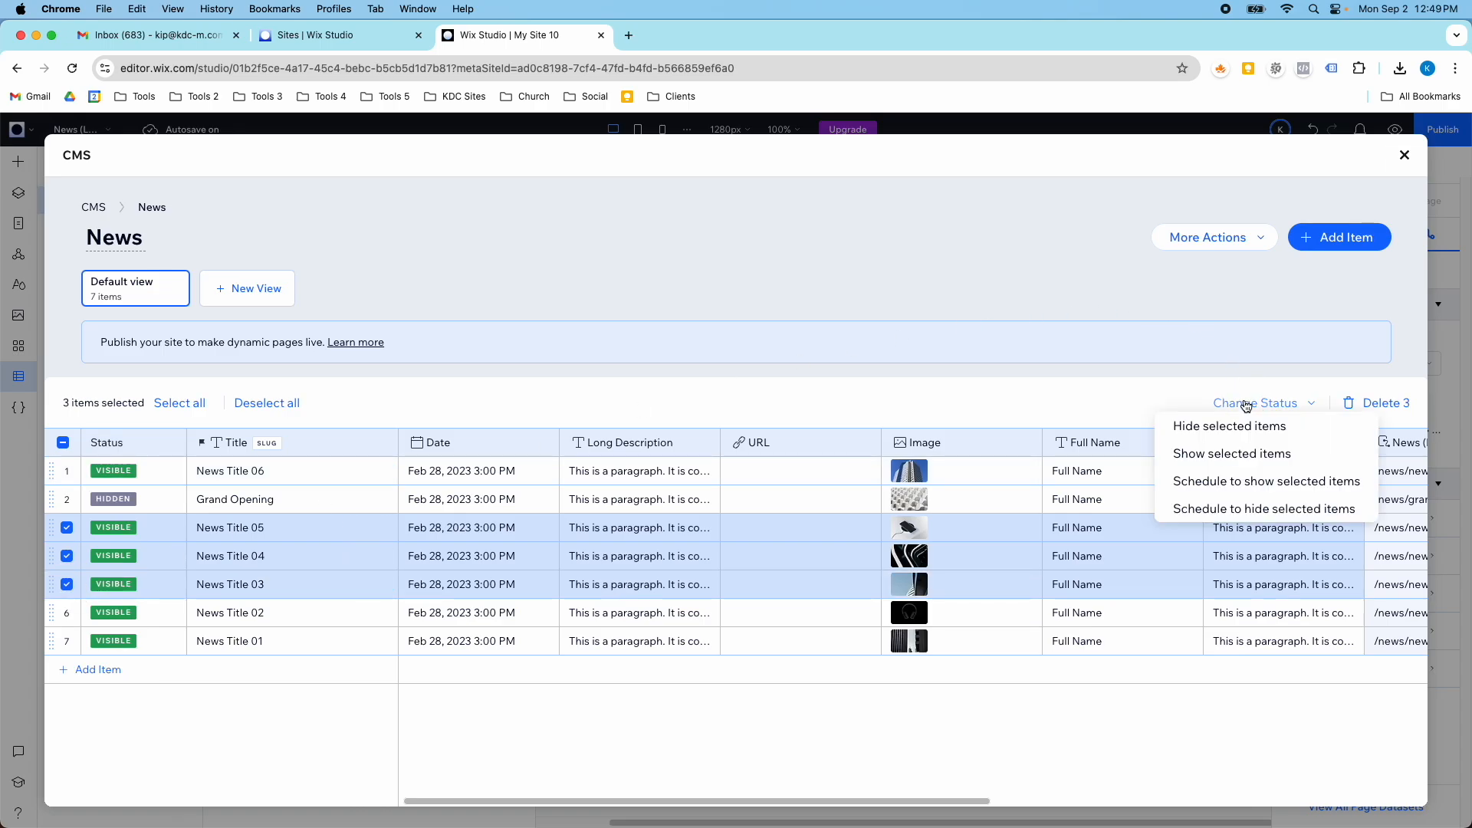
click(1214, 424)
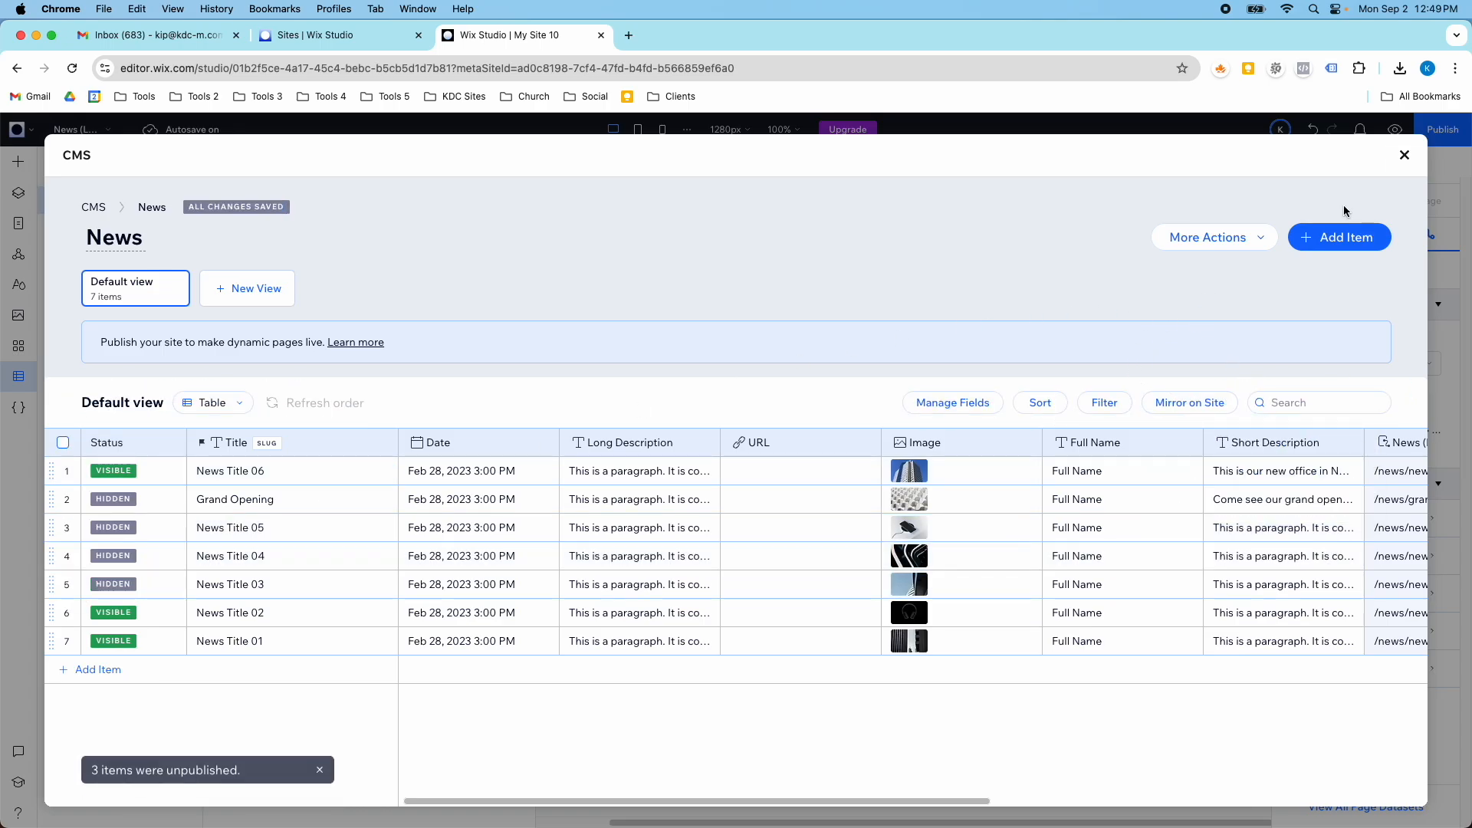
- Return to the News (List) page and check which news cards the repeater still displays
click(1404, 155)
scroll(695, 356, down, 1)
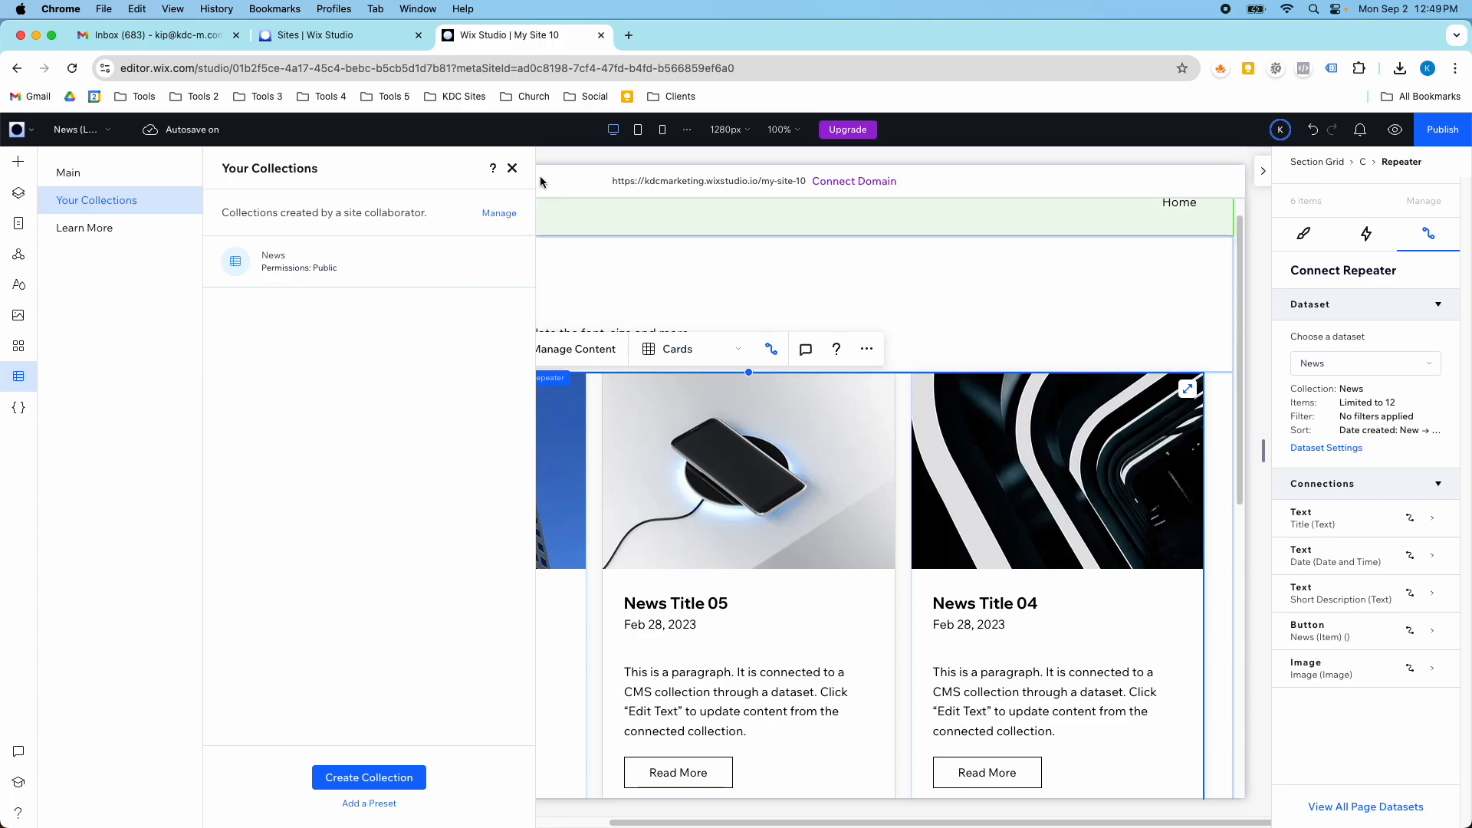
click(513, 169)
scroll(631, 305, down, 3)
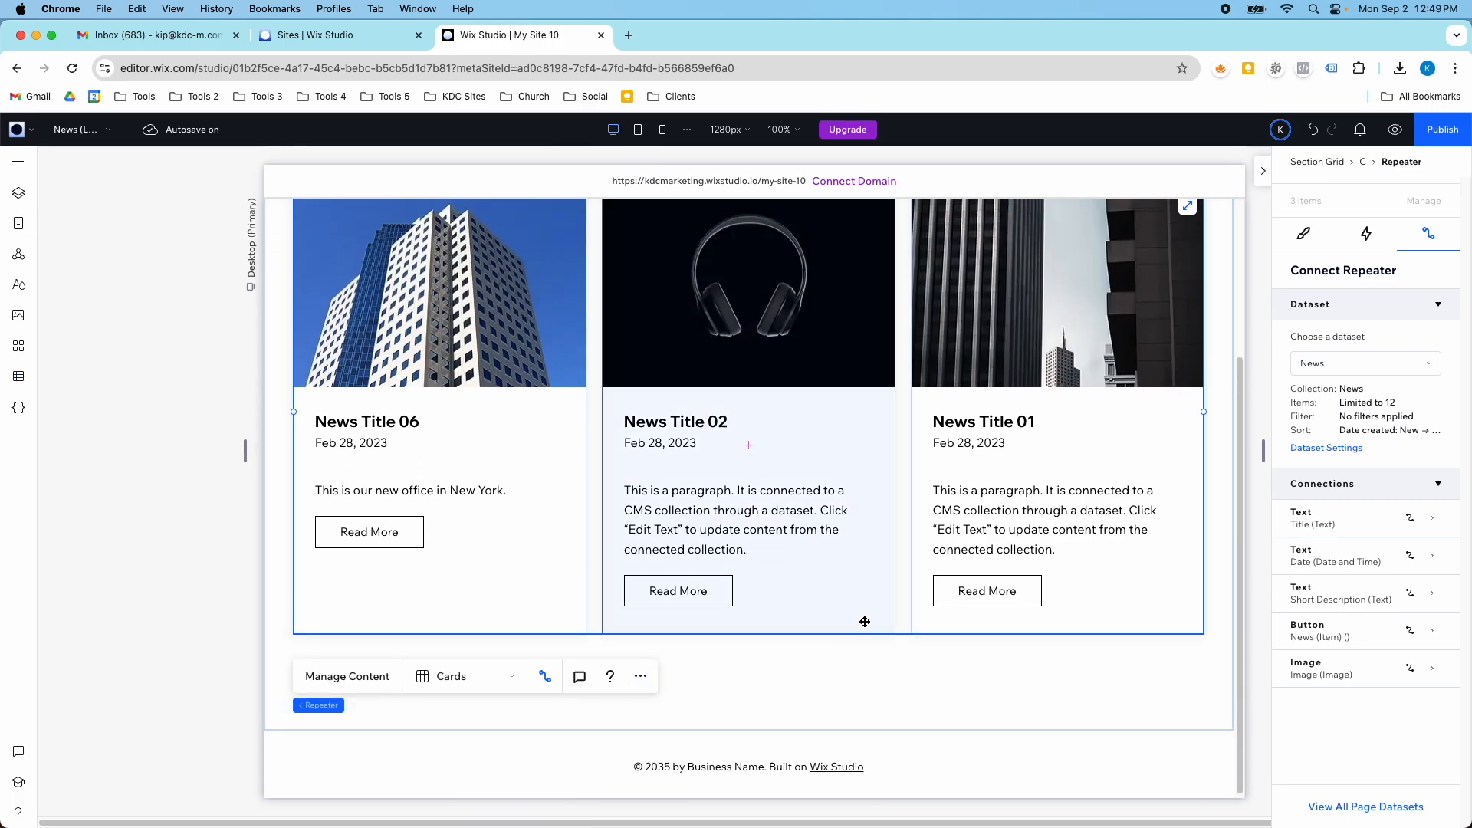
scroll(860, 552, up, 3)
scroll(571, 418, down, 3)
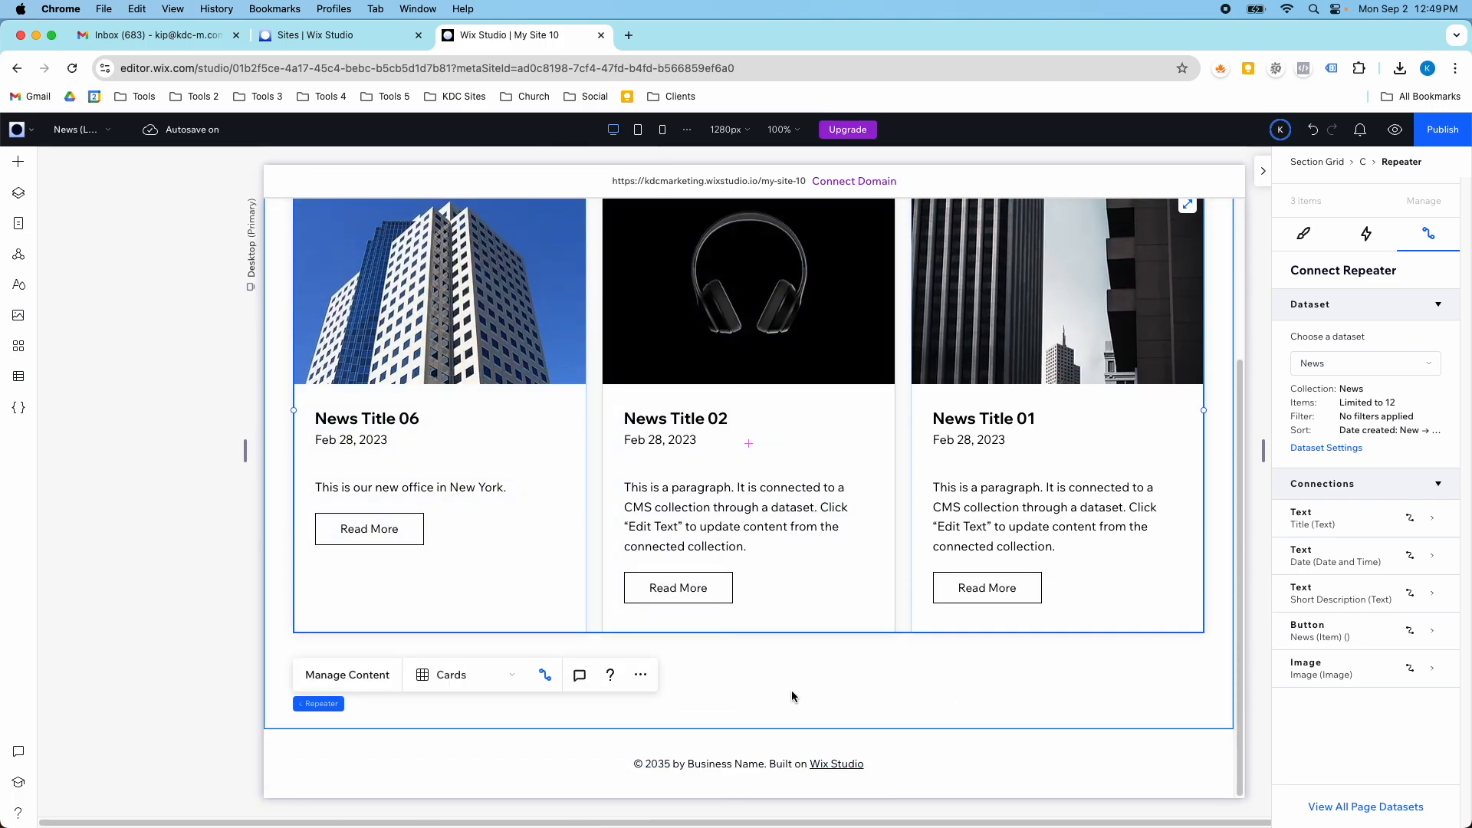
scroll(871, 684, up, 3)
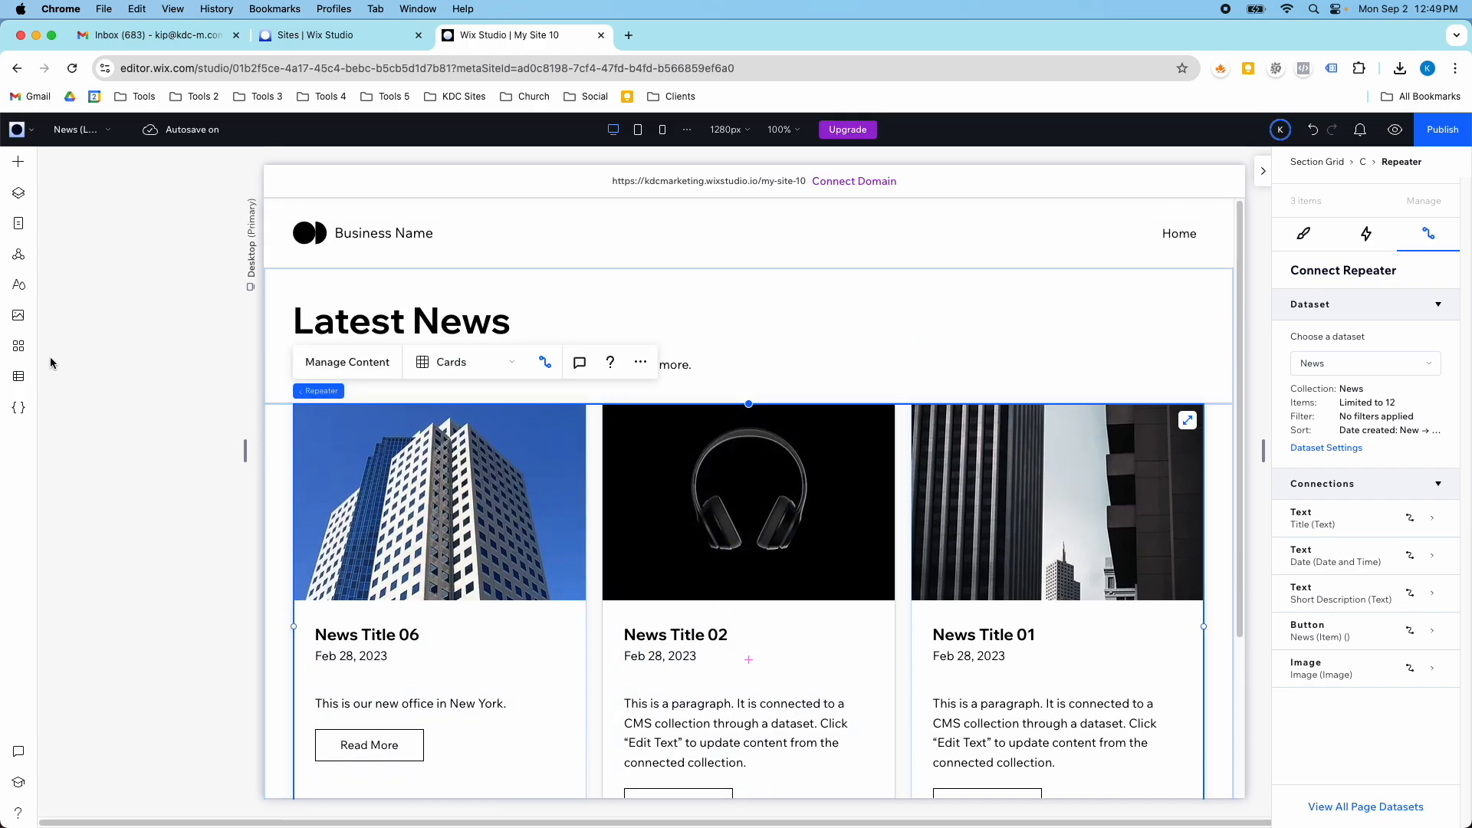
- Set all items in the News collection to visible and check the repeater on the page
click(19, 376)
click(77, 201)
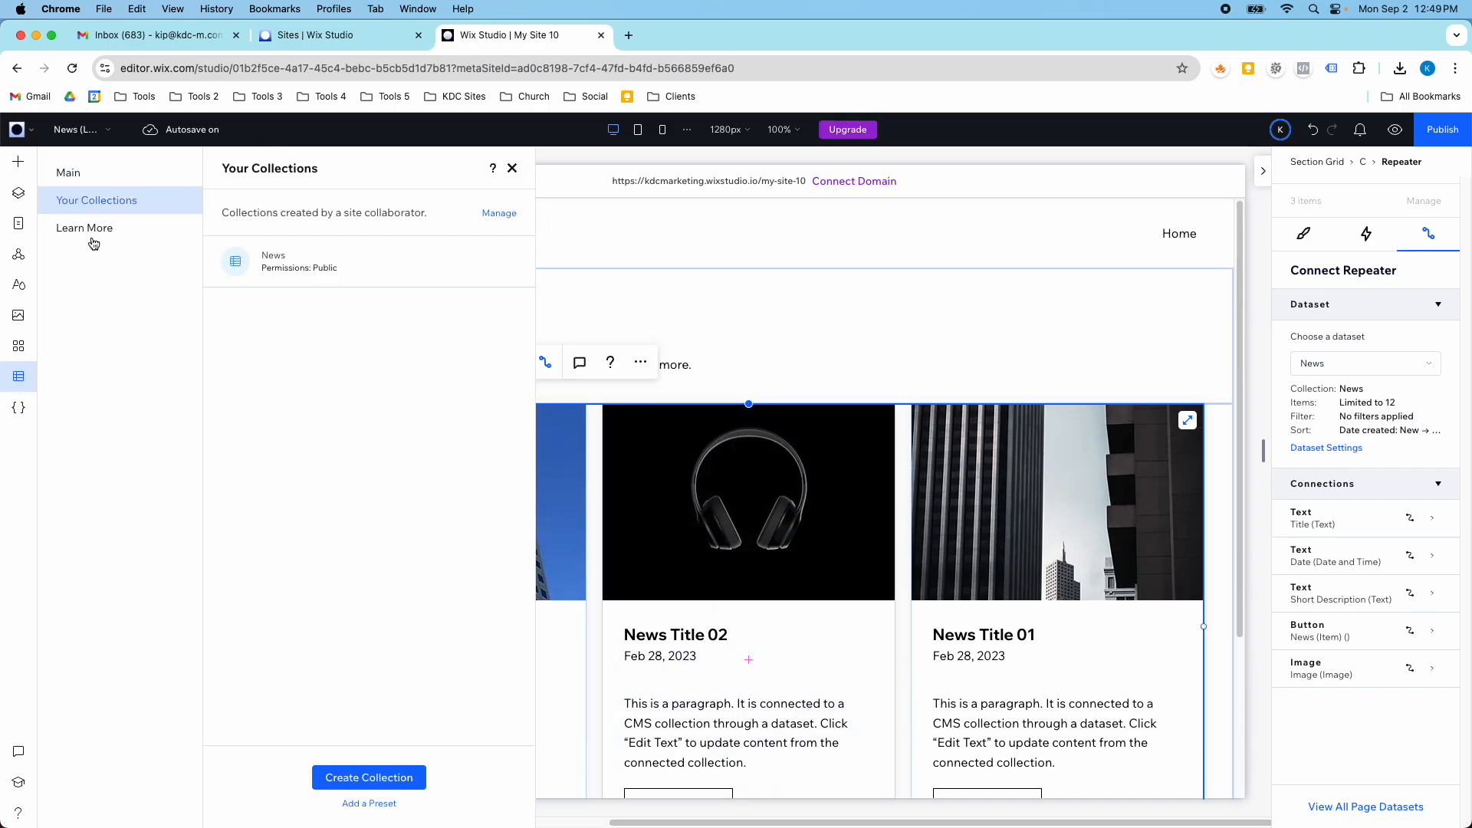
click(261, 264)
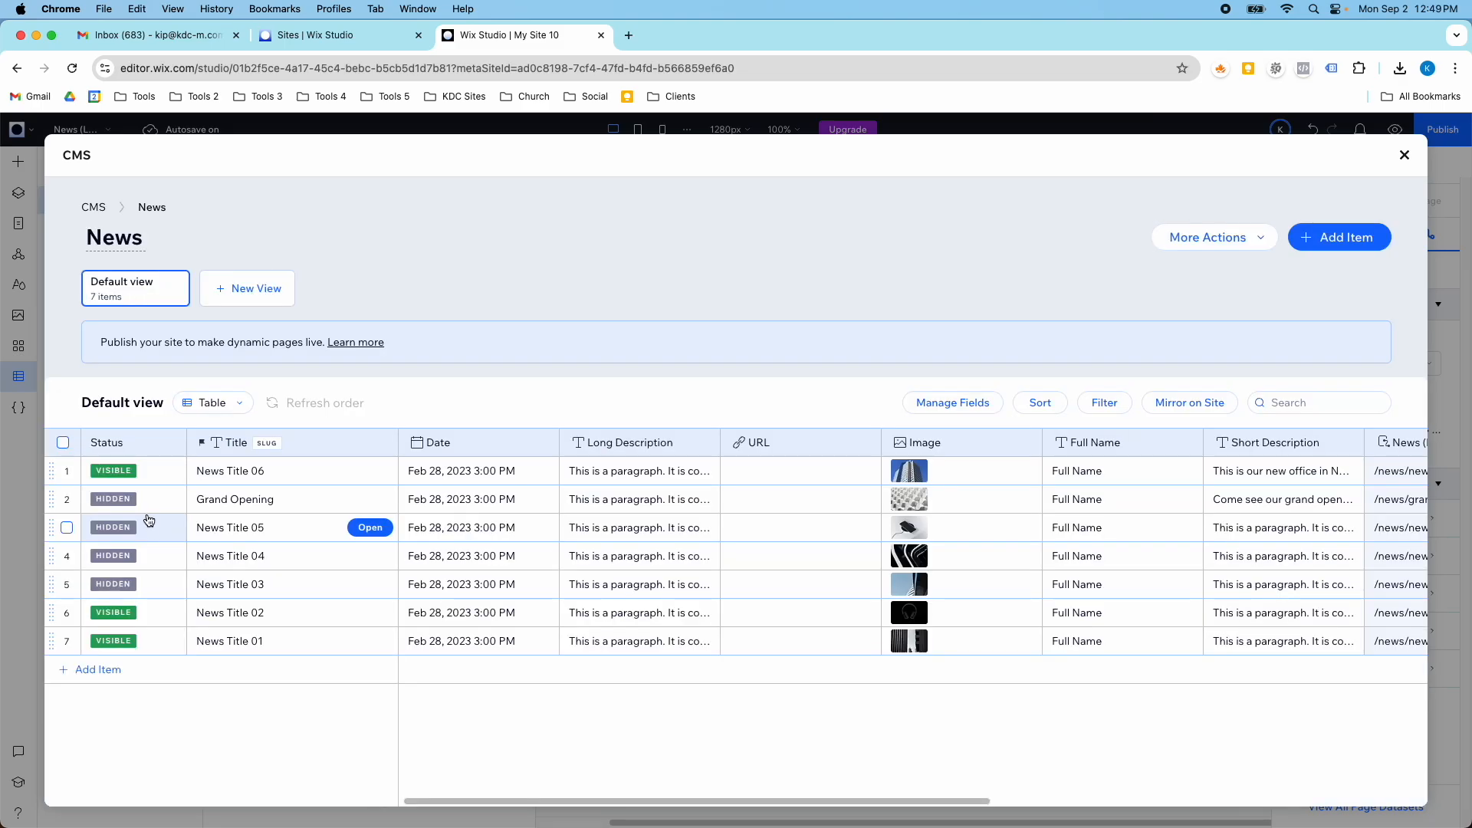
click(65, 443)
click(1303, 405)
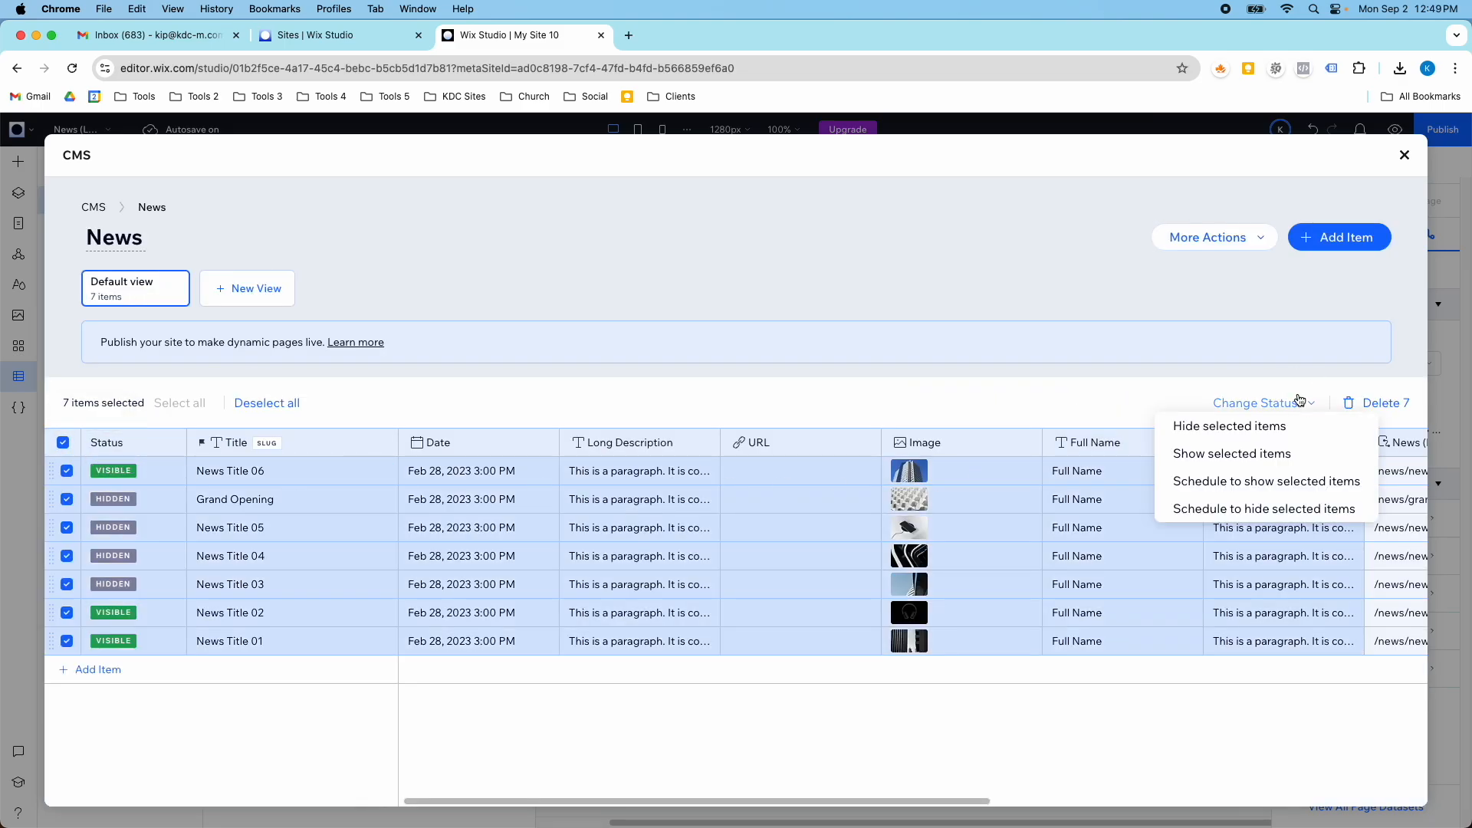
click(1254, 454)
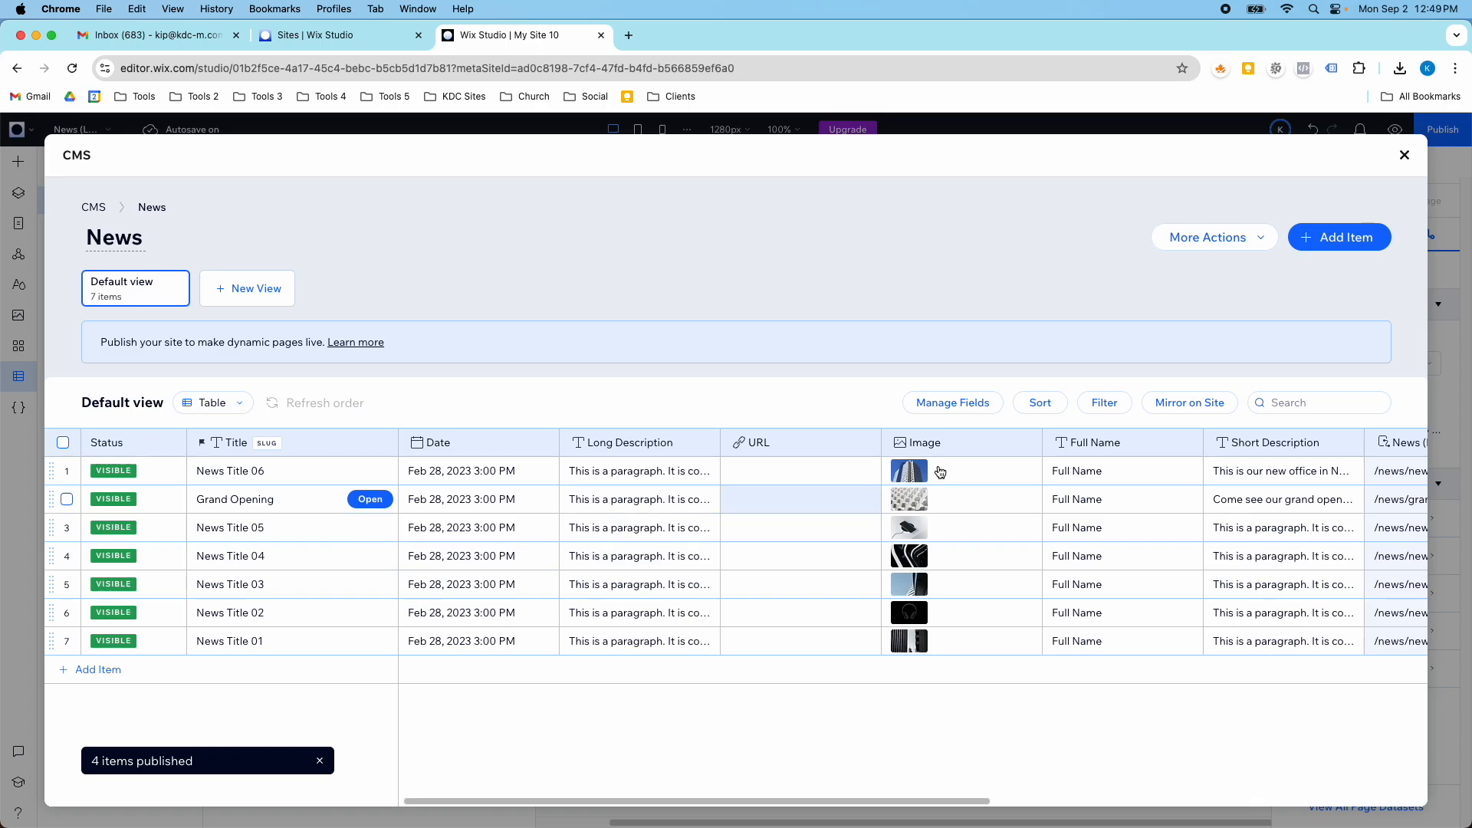
click(1404, 156)
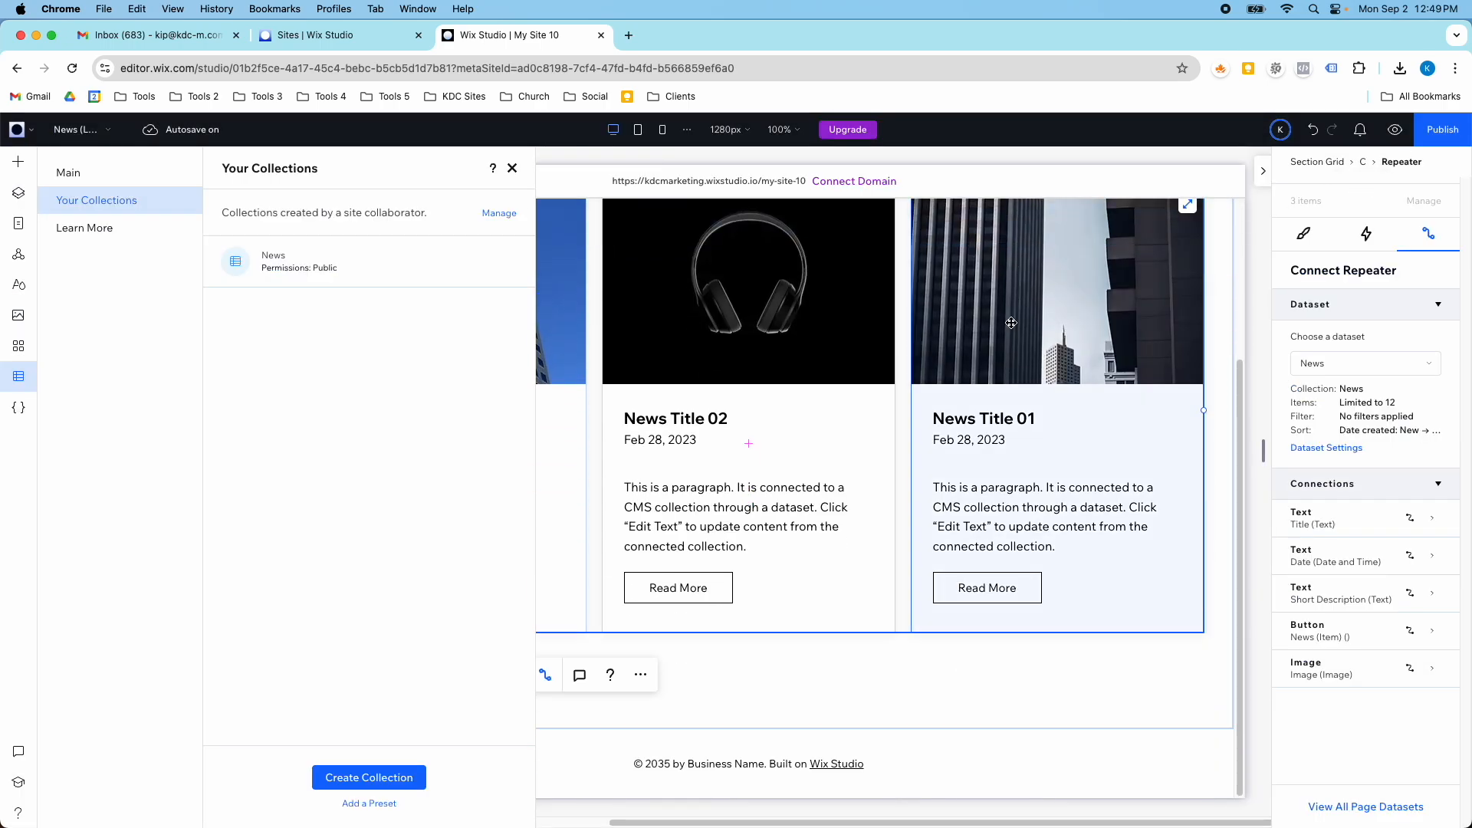
scroll(787, 375, down, 5)
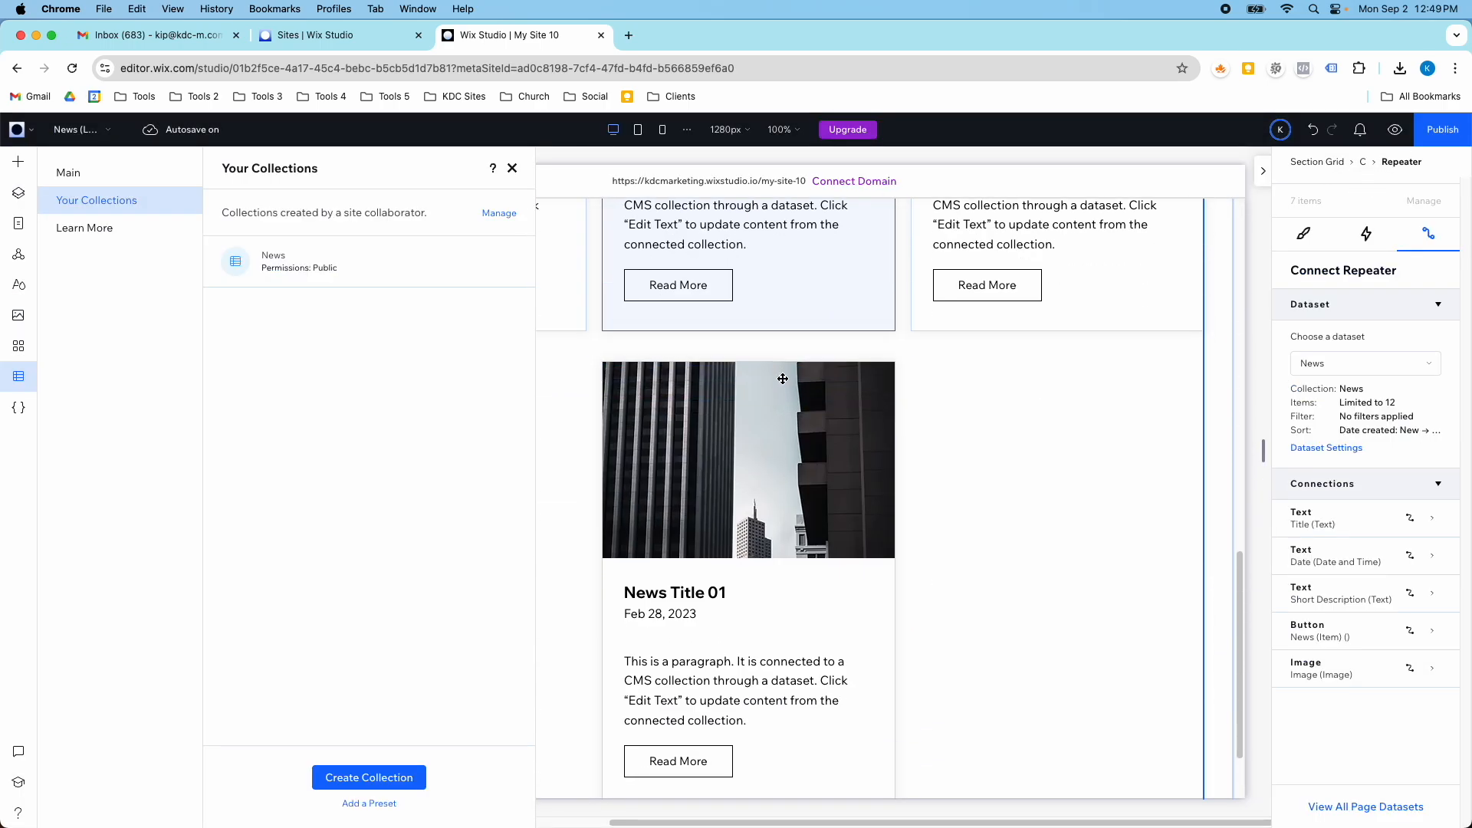
- Review the News collection's permissions and privacy settings, including the options for who can view the content, without saving
click(253, 256)
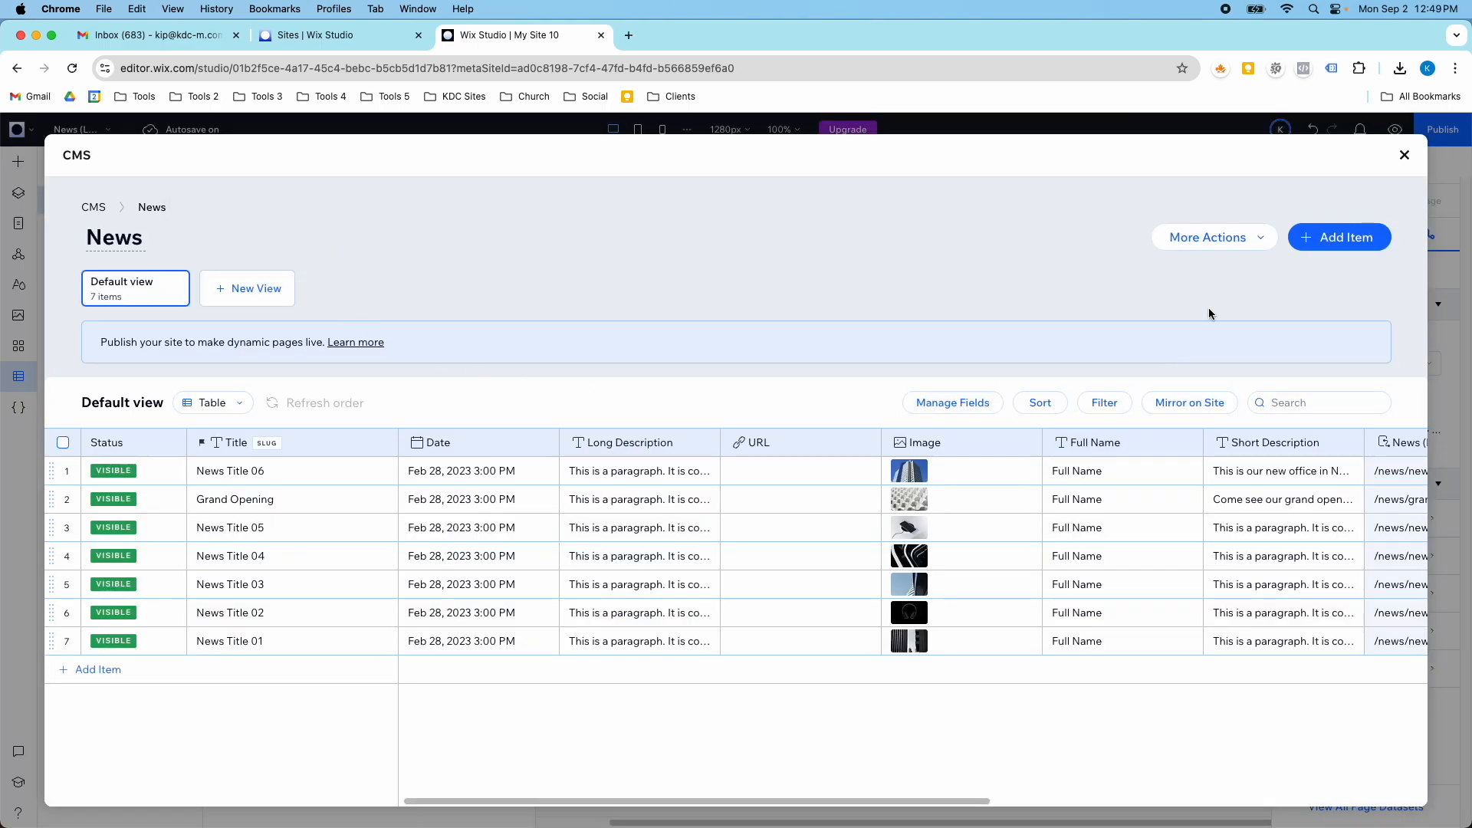
click(1236, 252)
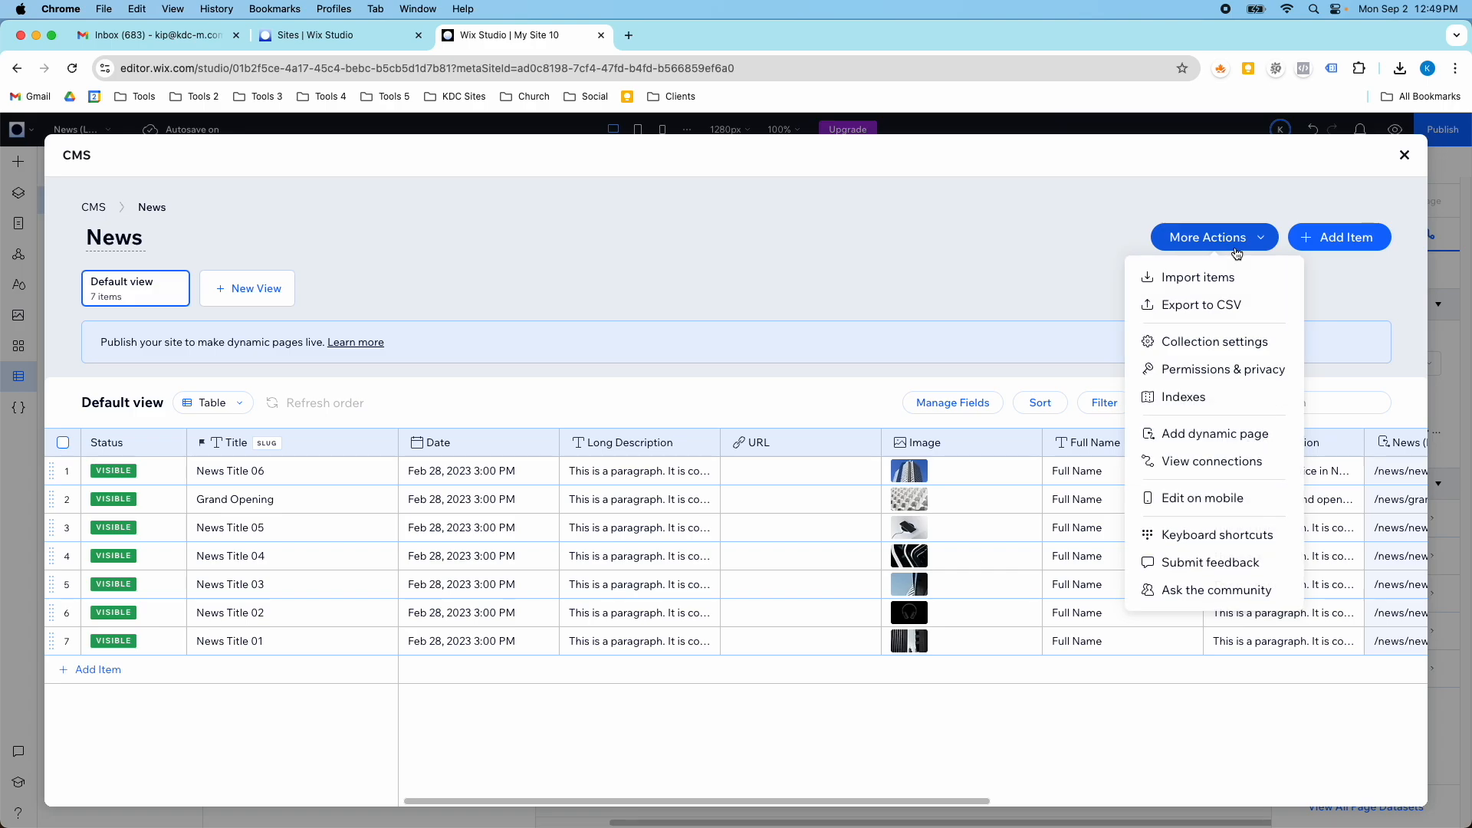
click(1238, 342)
click(848, 296)
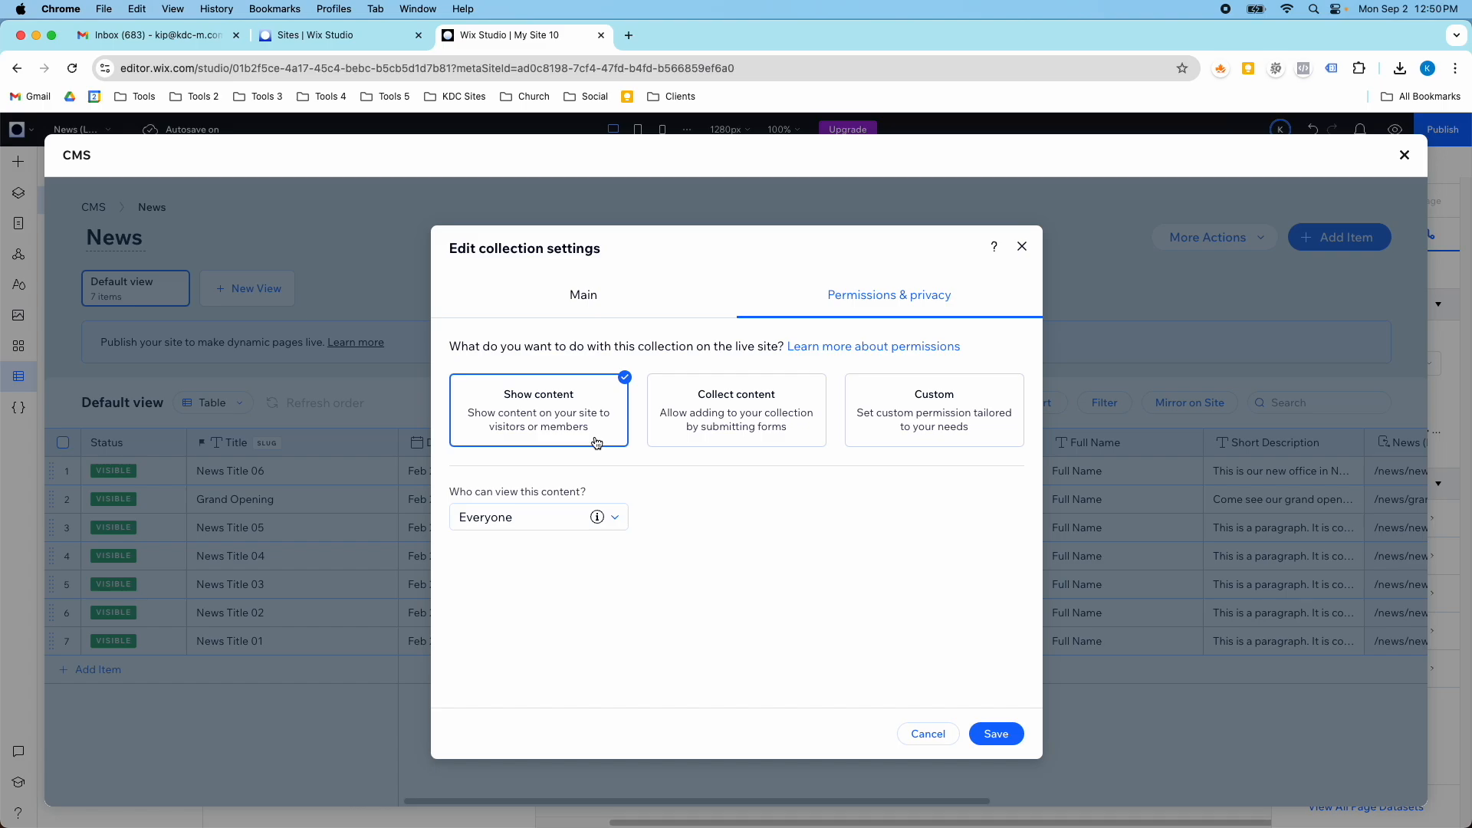
click(616, 518)
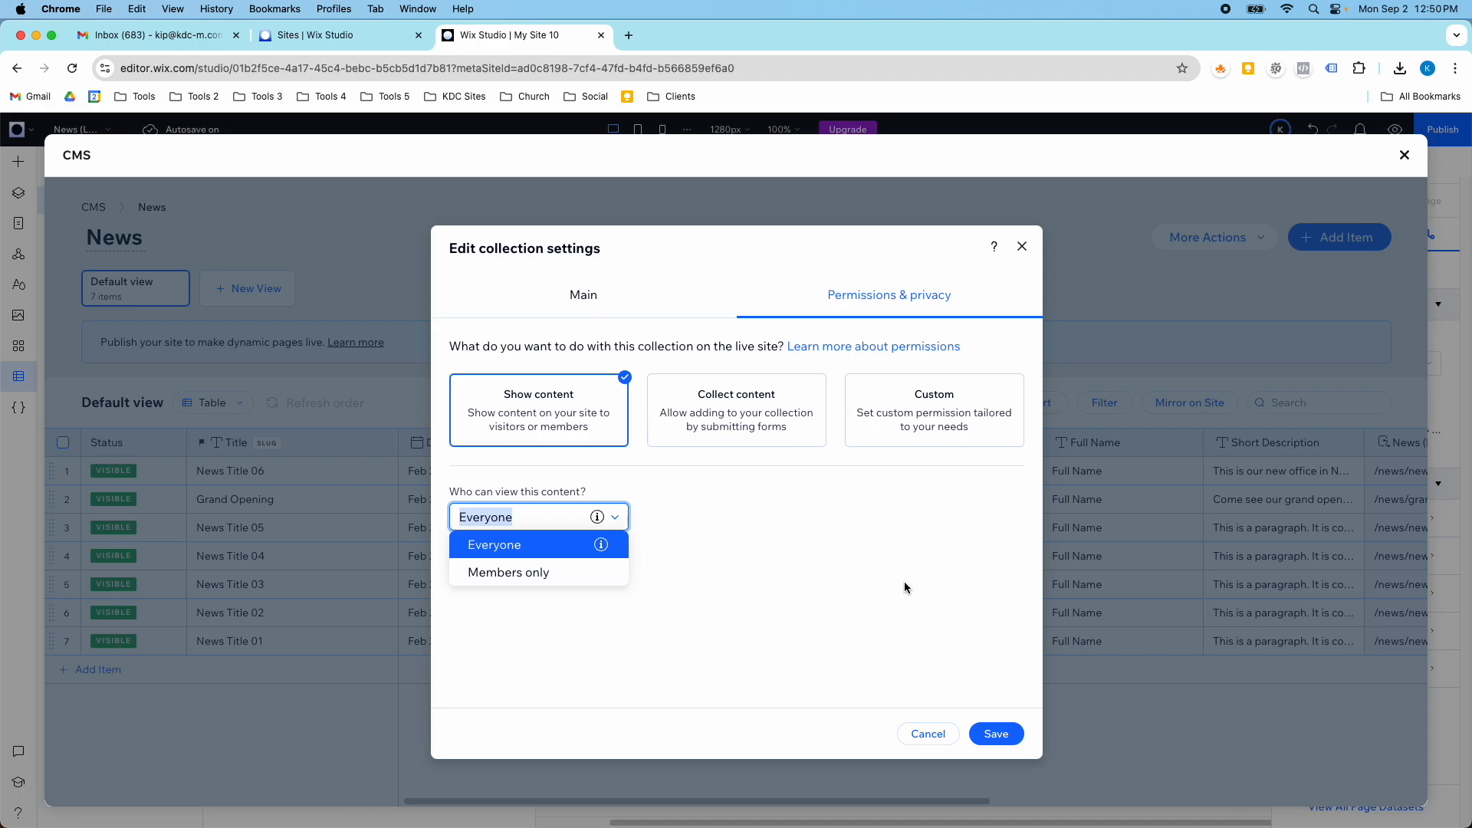
click(928, 734)
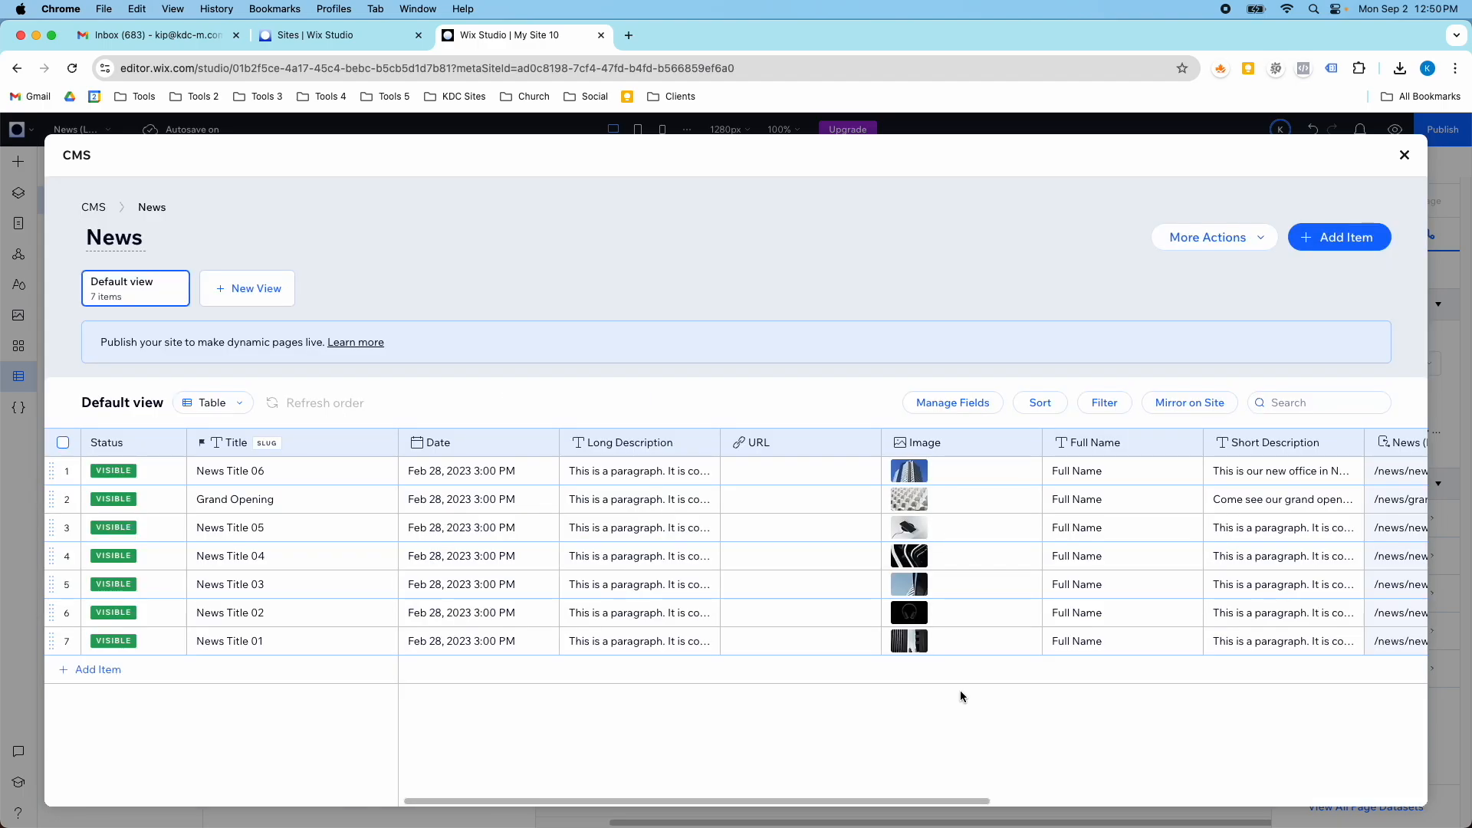
- Examine the dialog for importing CSV content into the News collection and close it without choosing a file
click(1242, 232)
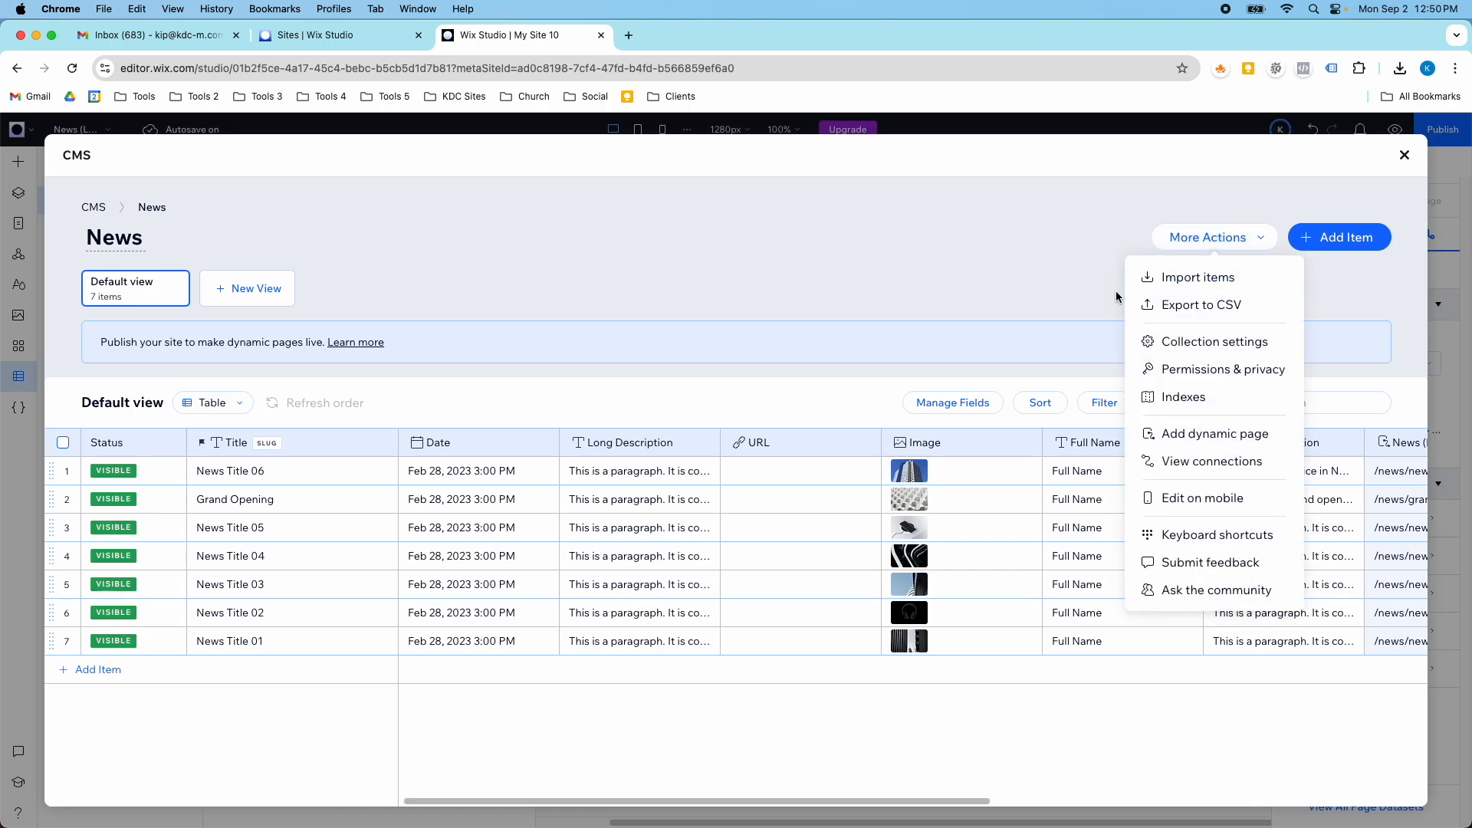
click(1173, 281)
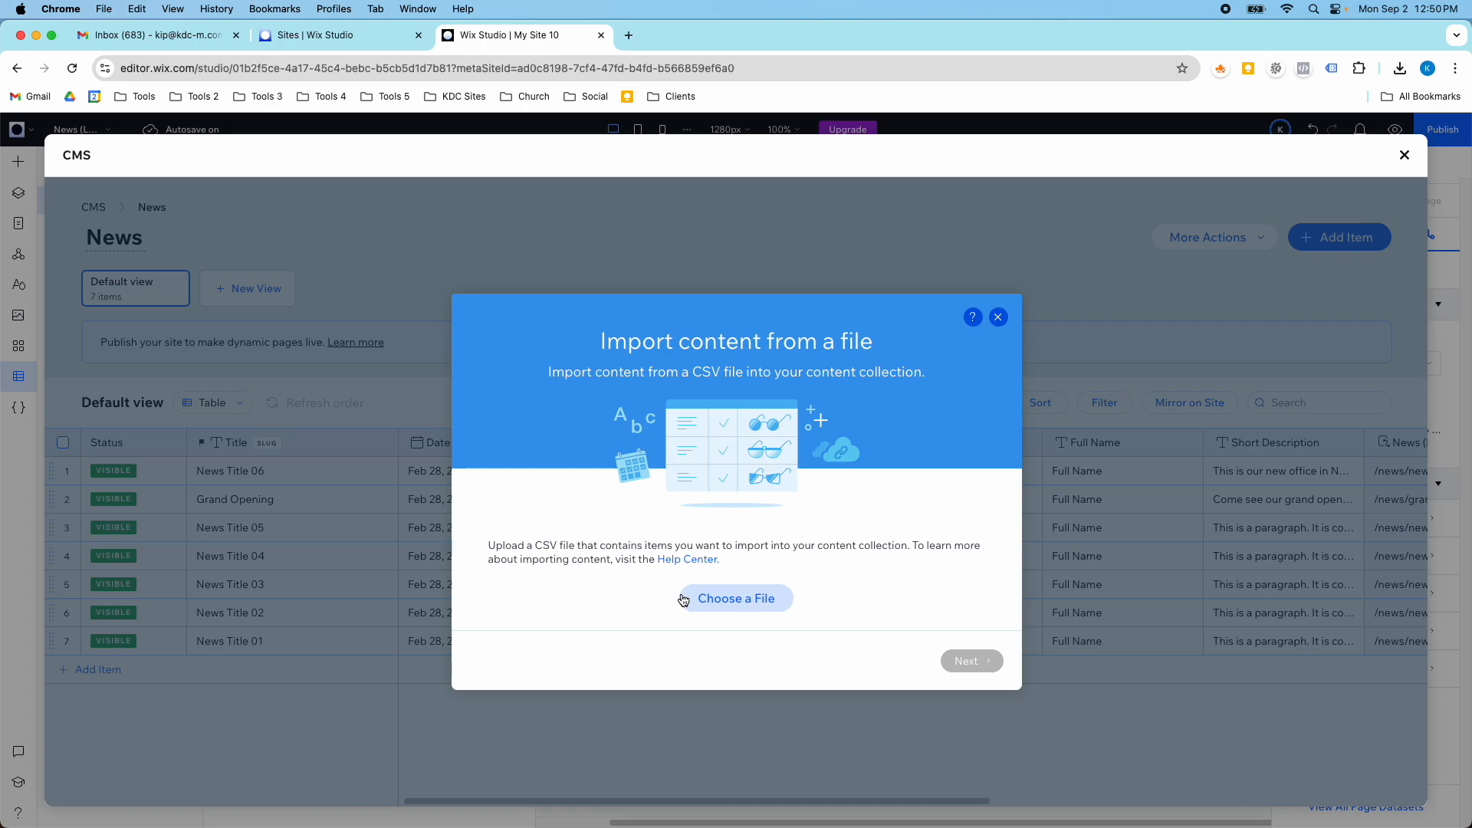
drag(532, 565, 600, 546)
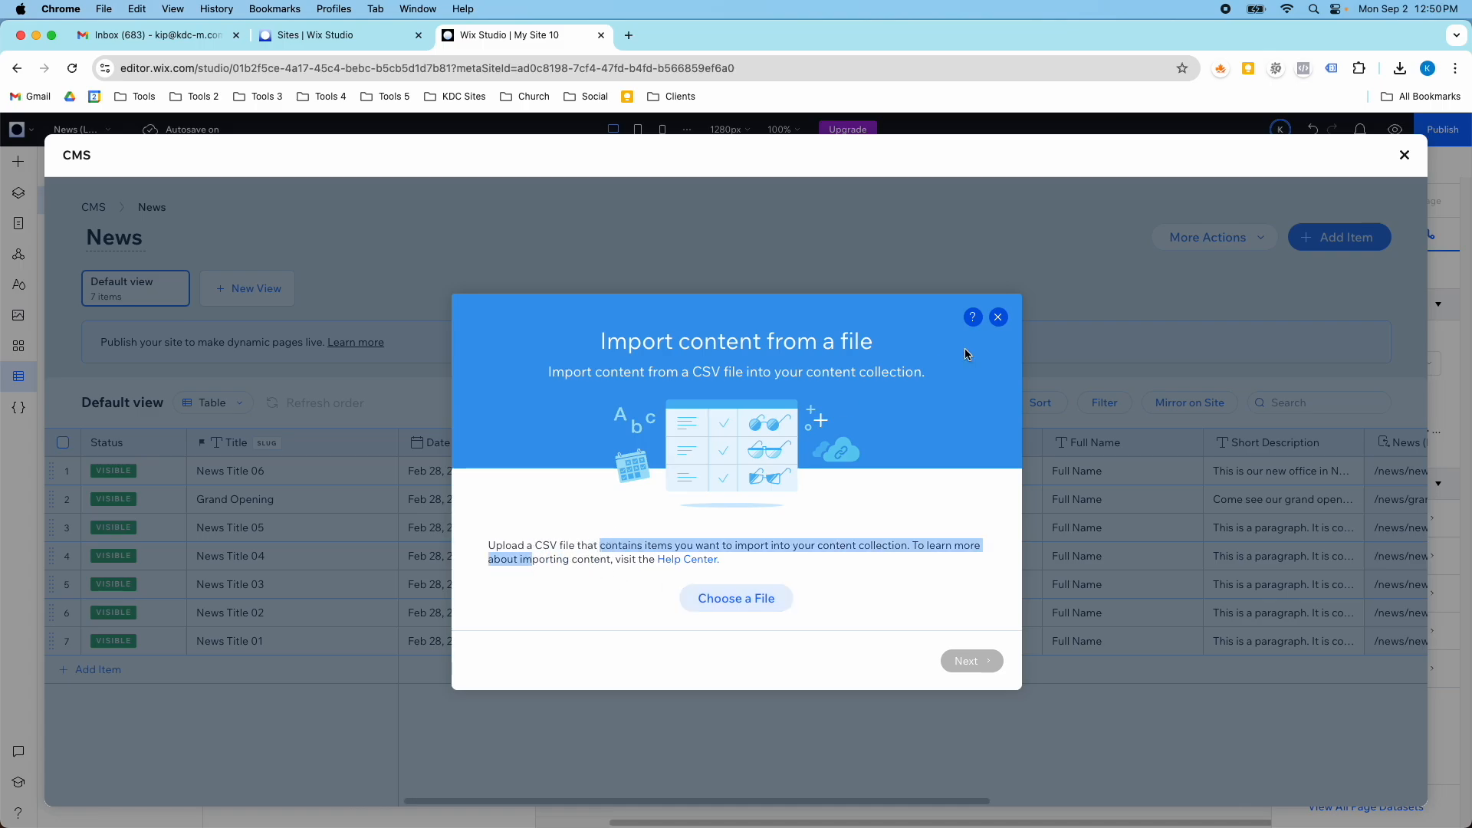
click(996, 318)
- Start exporting the entire News collection as a CSV file and cancel the export
click(1211, 237)
click(1185, 308)
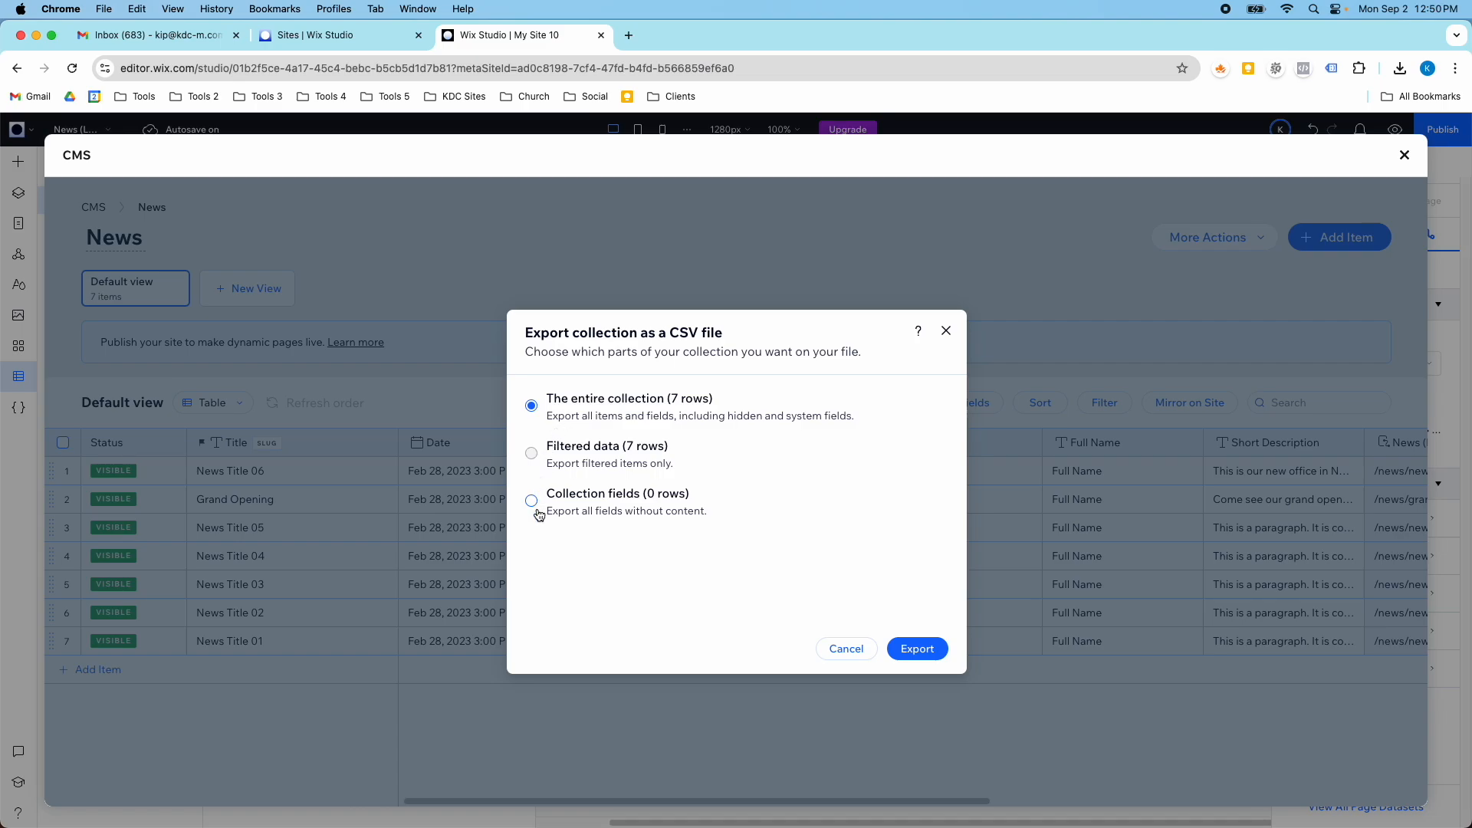
click(911, 649)
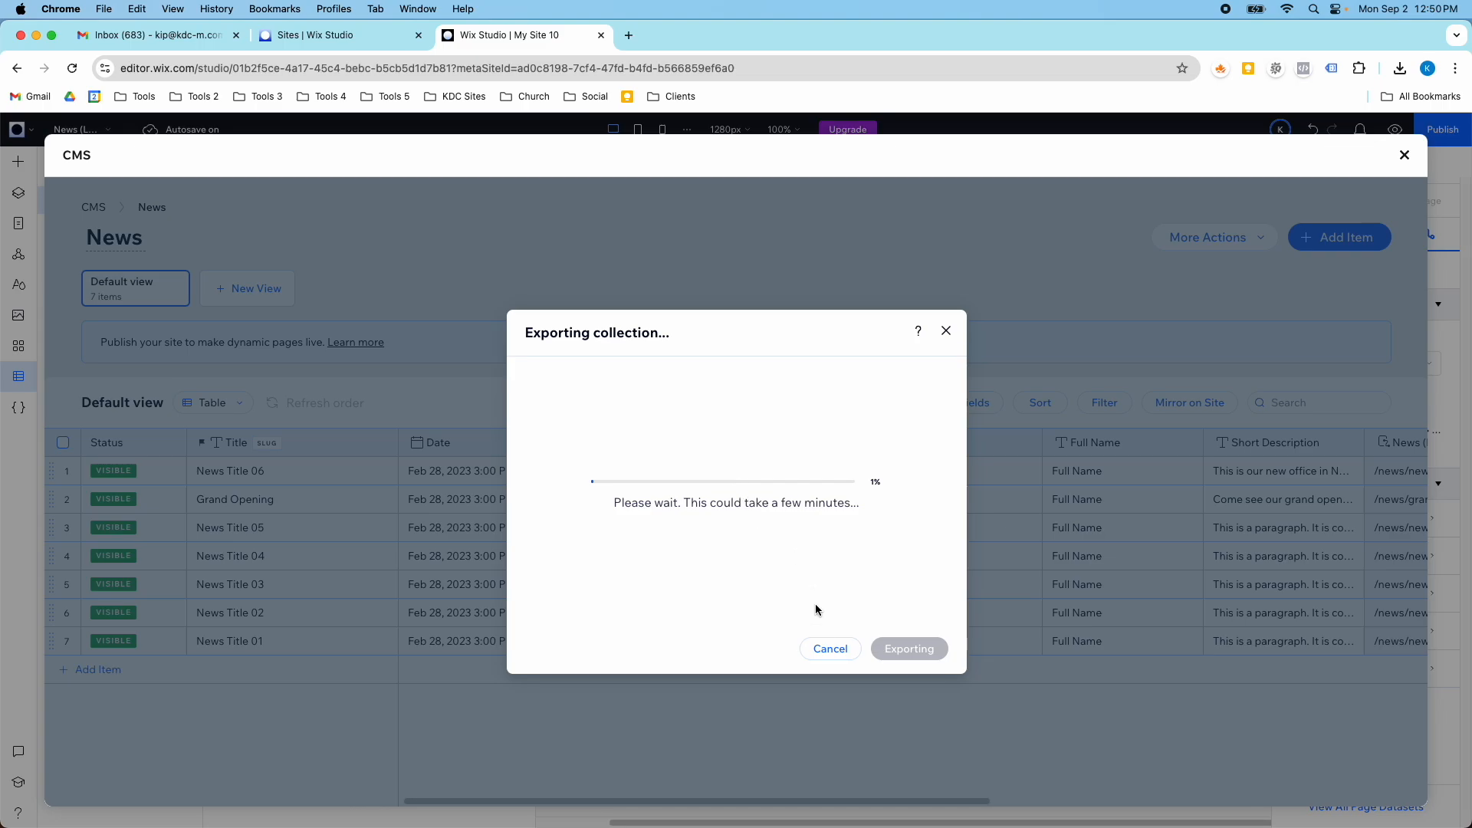
click(829, 650)
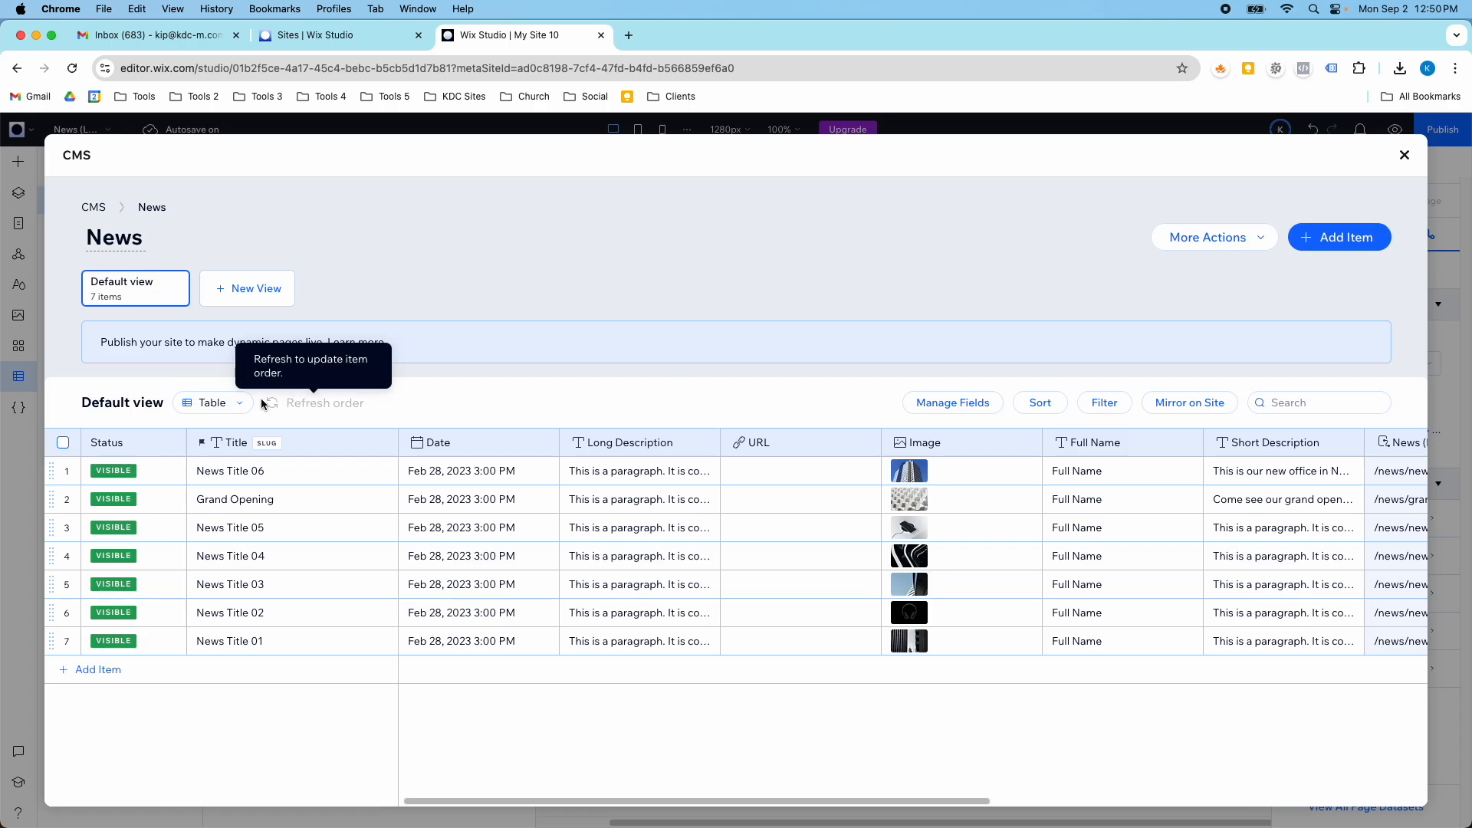
- Switch the News collection's default view from the Table layout to the List layout and look through the items
click(220, 403)
click(227, 474)
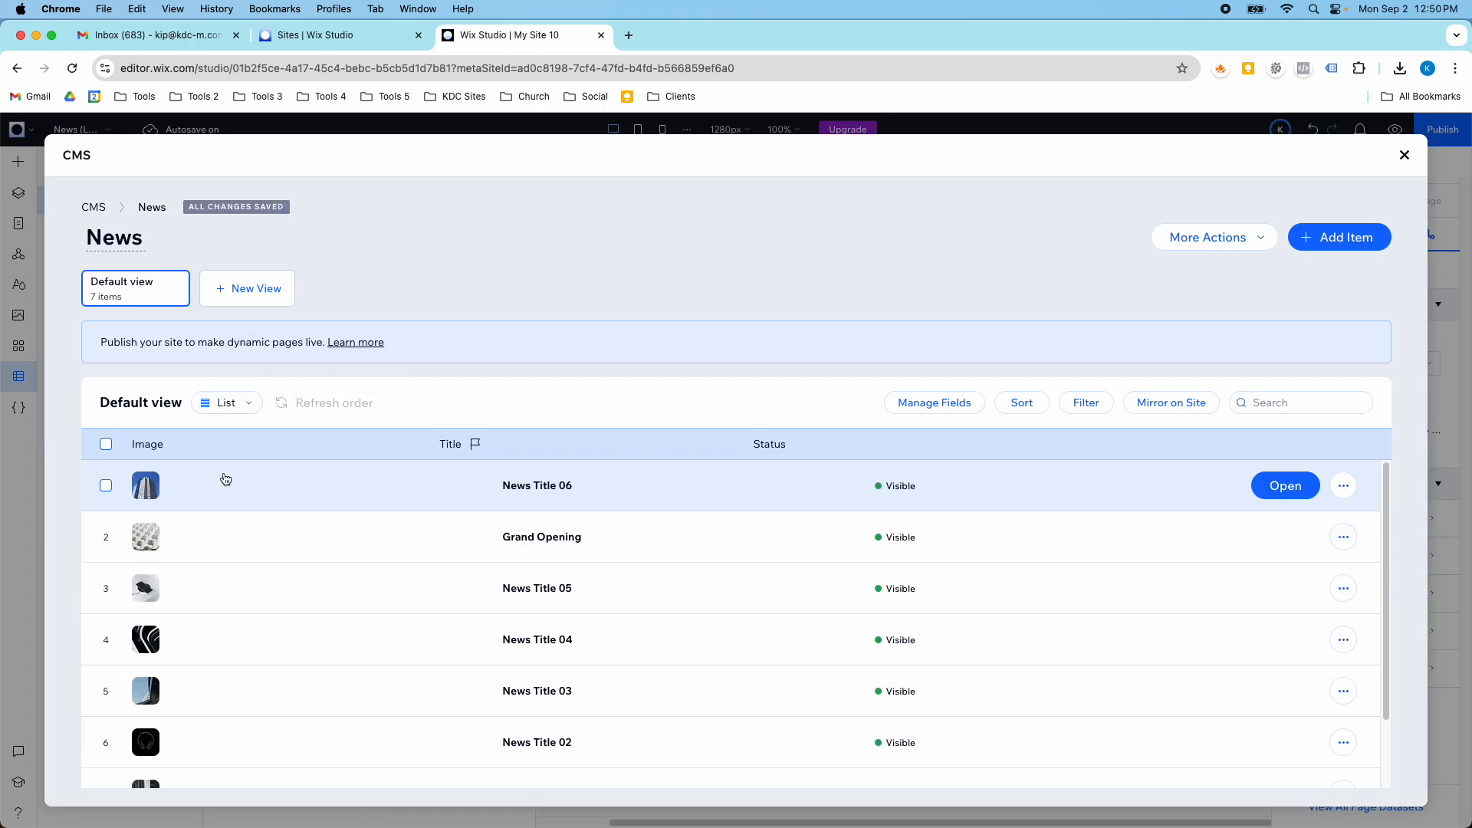
scroll(307, 480, down, 2)
scroll(302, 490, up, 2)
- Open the News Title 06 item and review its content fields, from the title through the site visibility fields
click(296, 503)
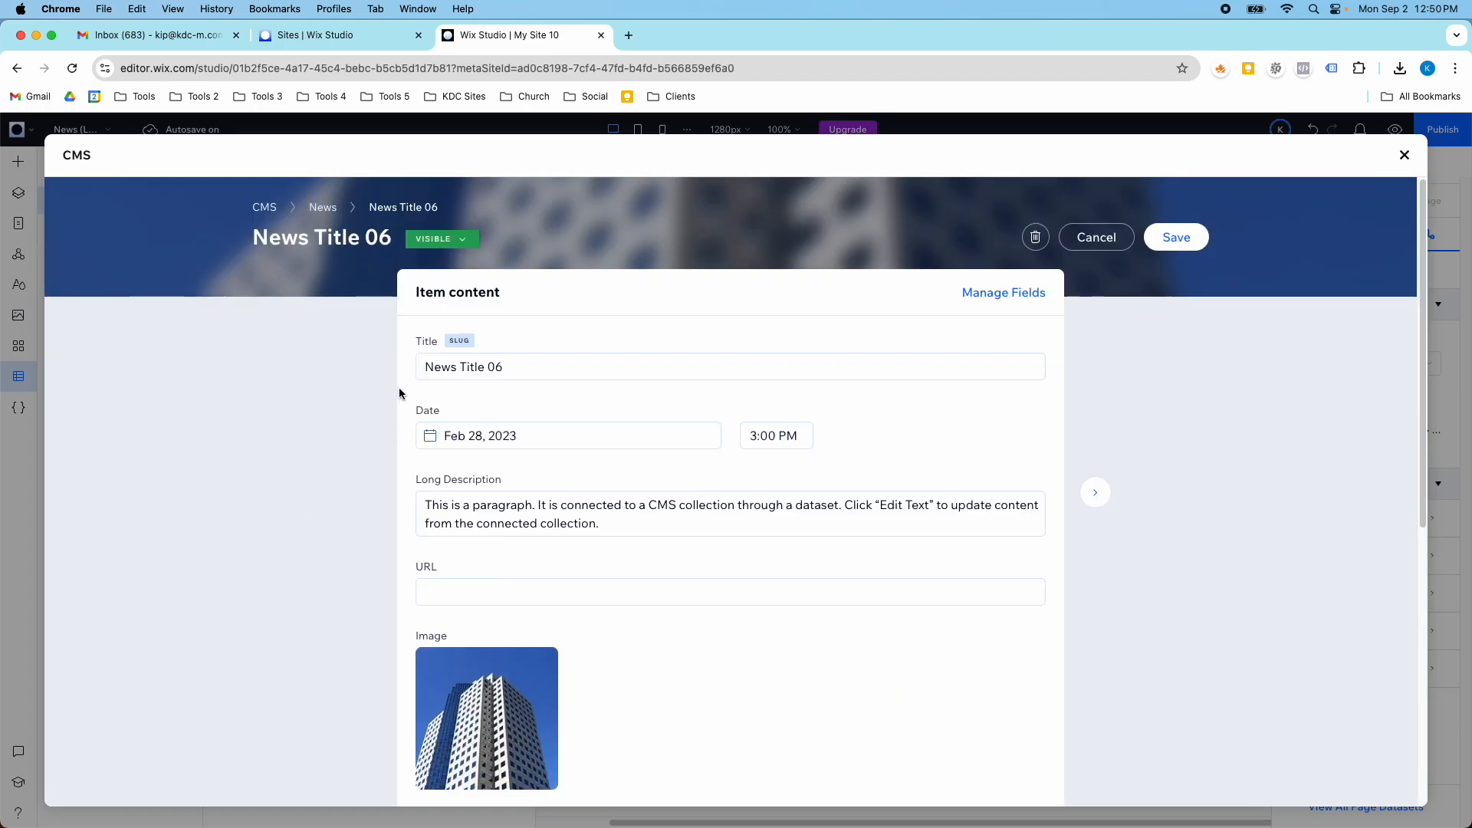
scroll(421, 444, down, 3)
scroll(591, 415, down, 5)
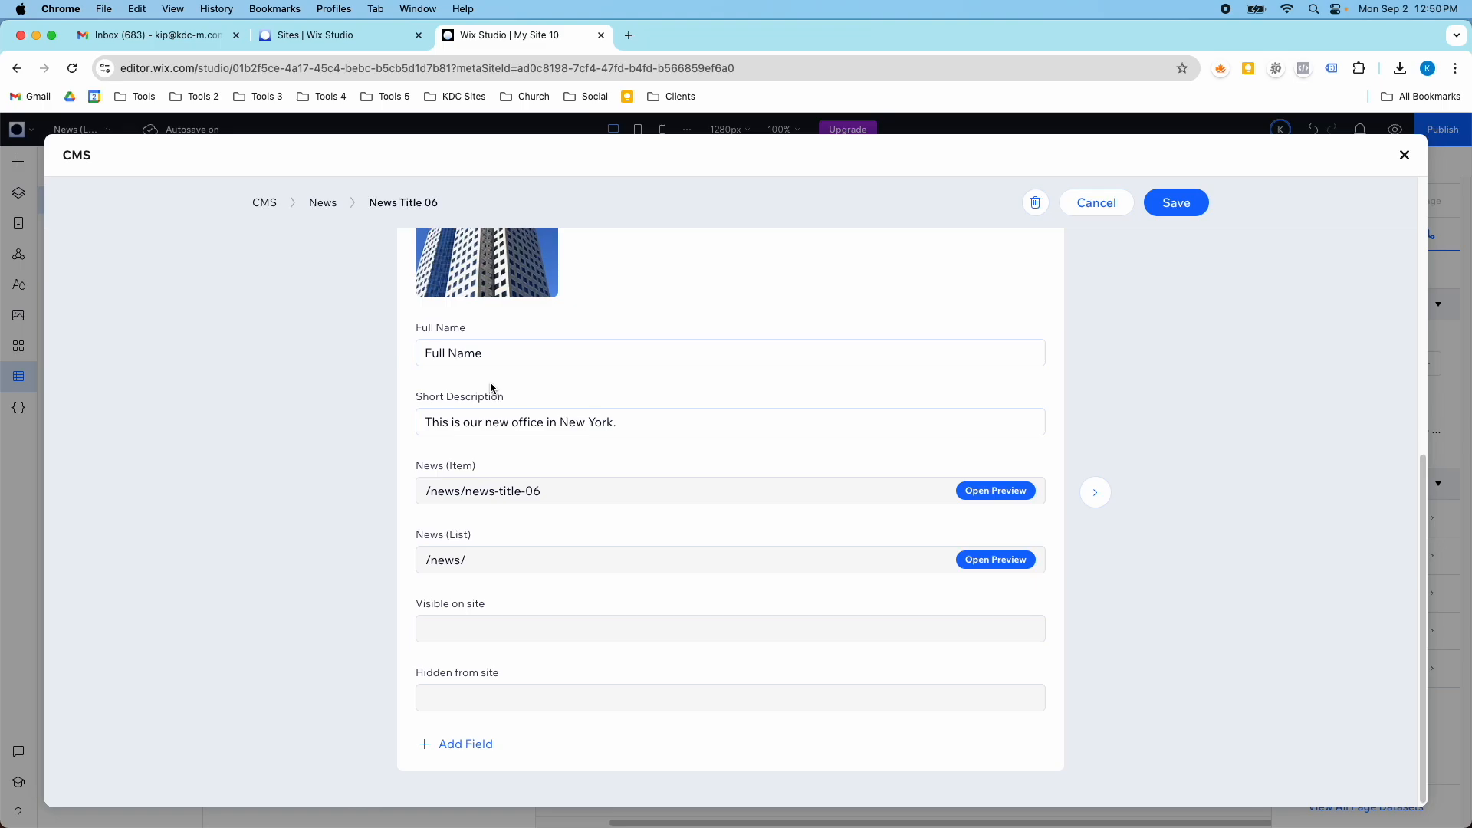
scroll(491, 387, up, 7)
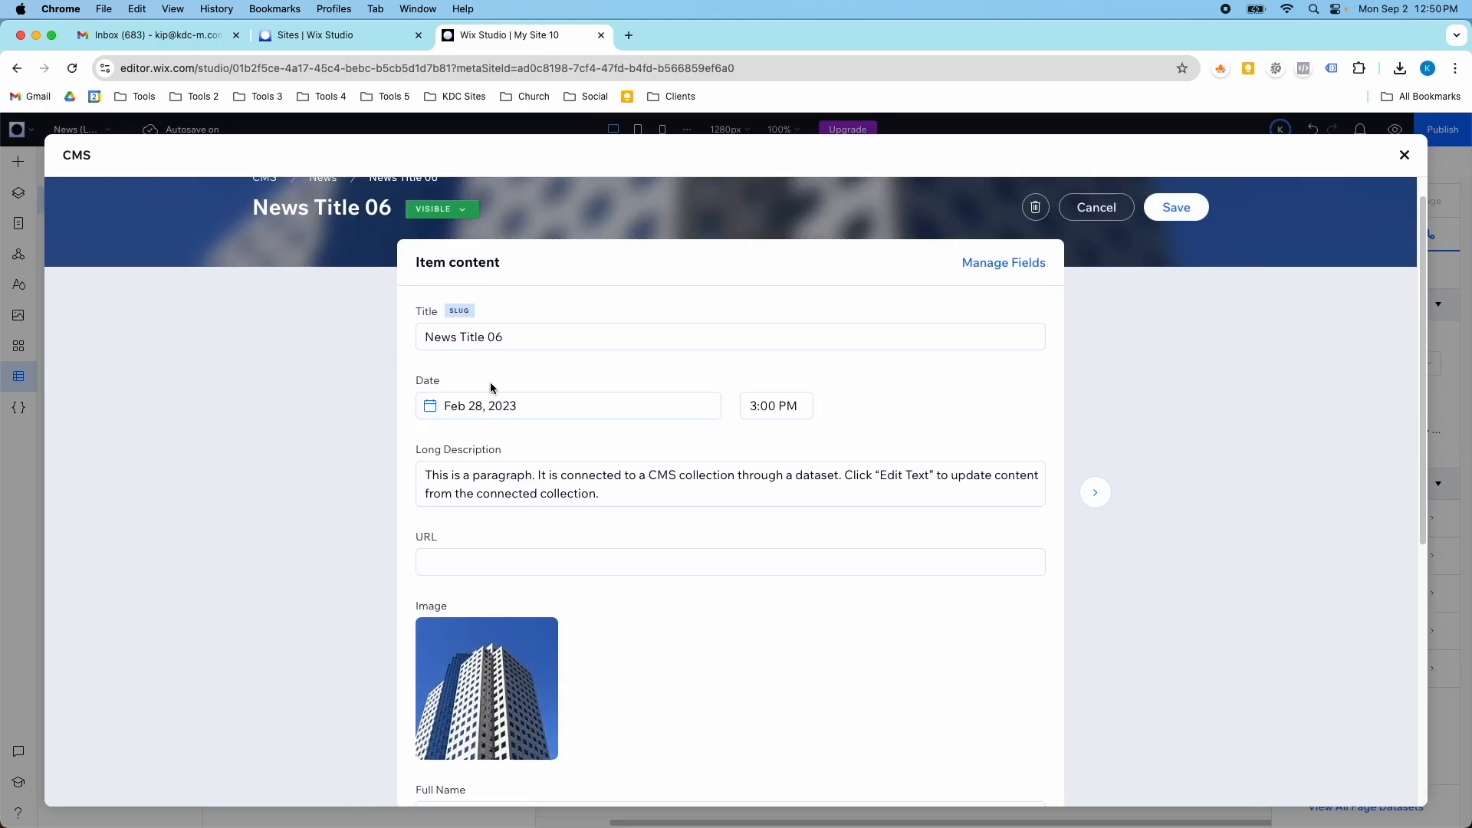
- Check the visibility options of the News Title 06 item and leave the item without saving
scroll(492, 391, up, 1)
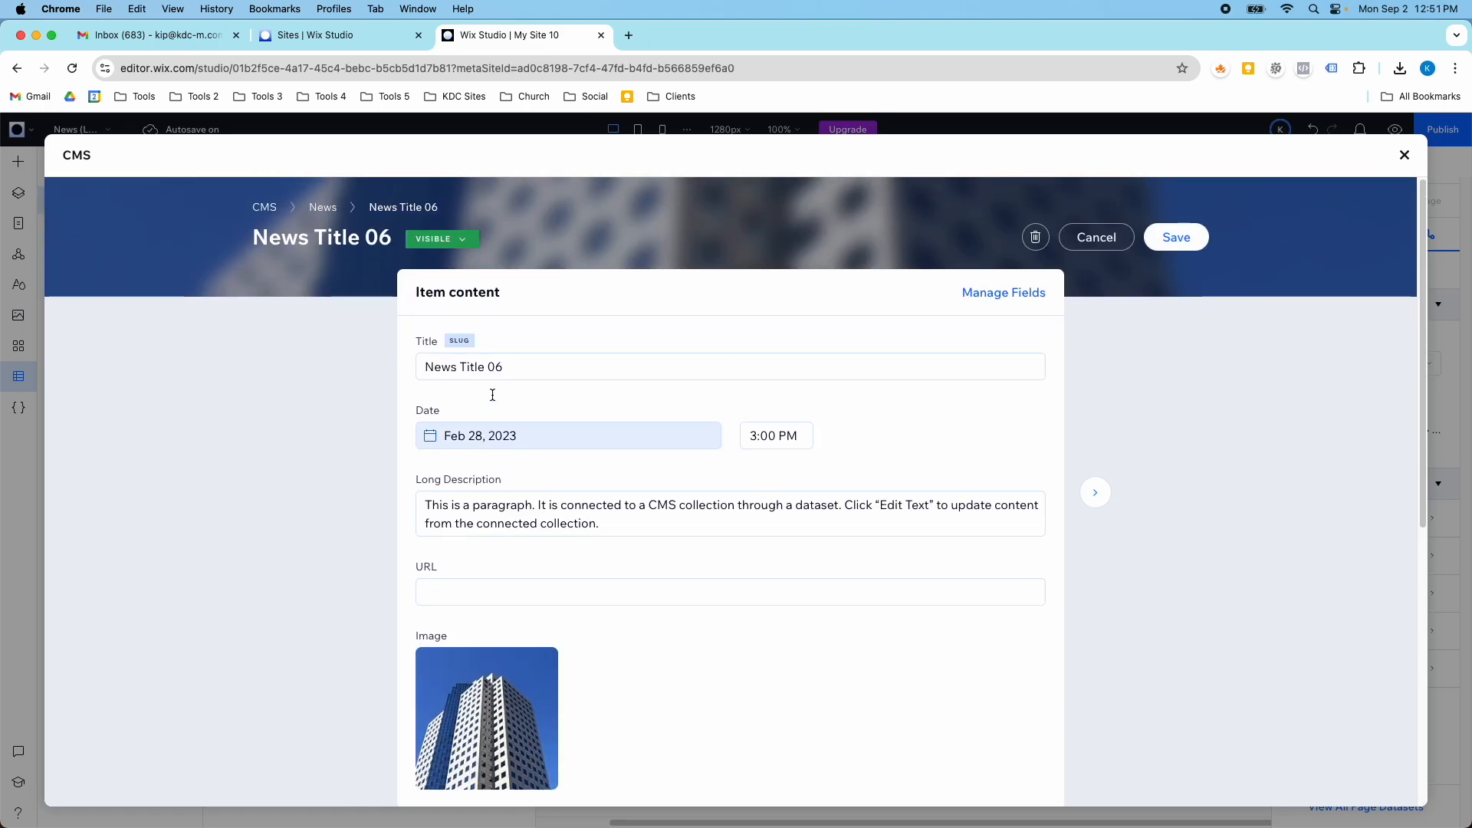
click(462, 244)
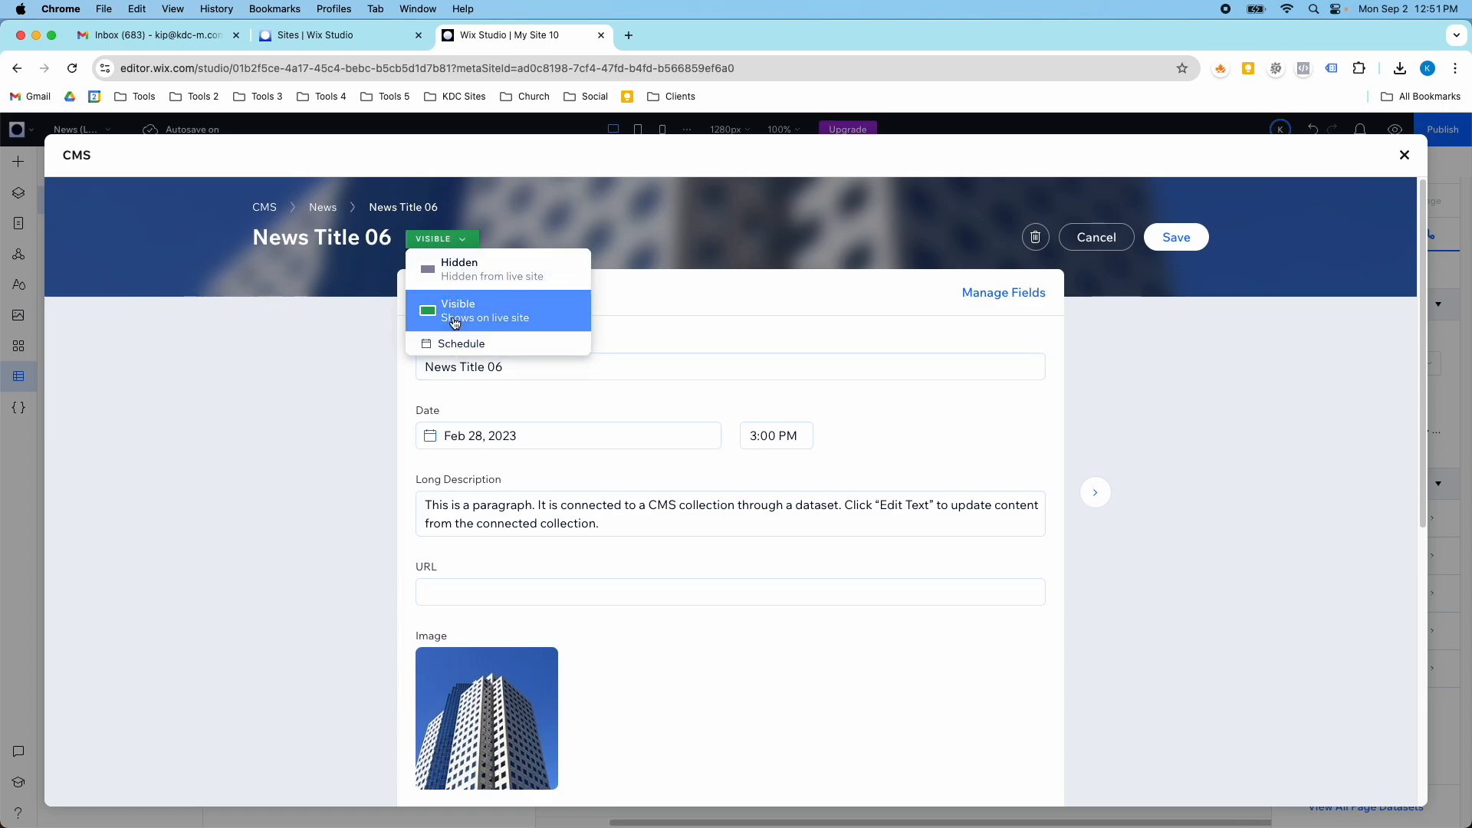
click(1081, 239)
- Switch the News collection's default view to the Gallery layout, and review the Grand Opening item's fields without saving
click(243, 402)
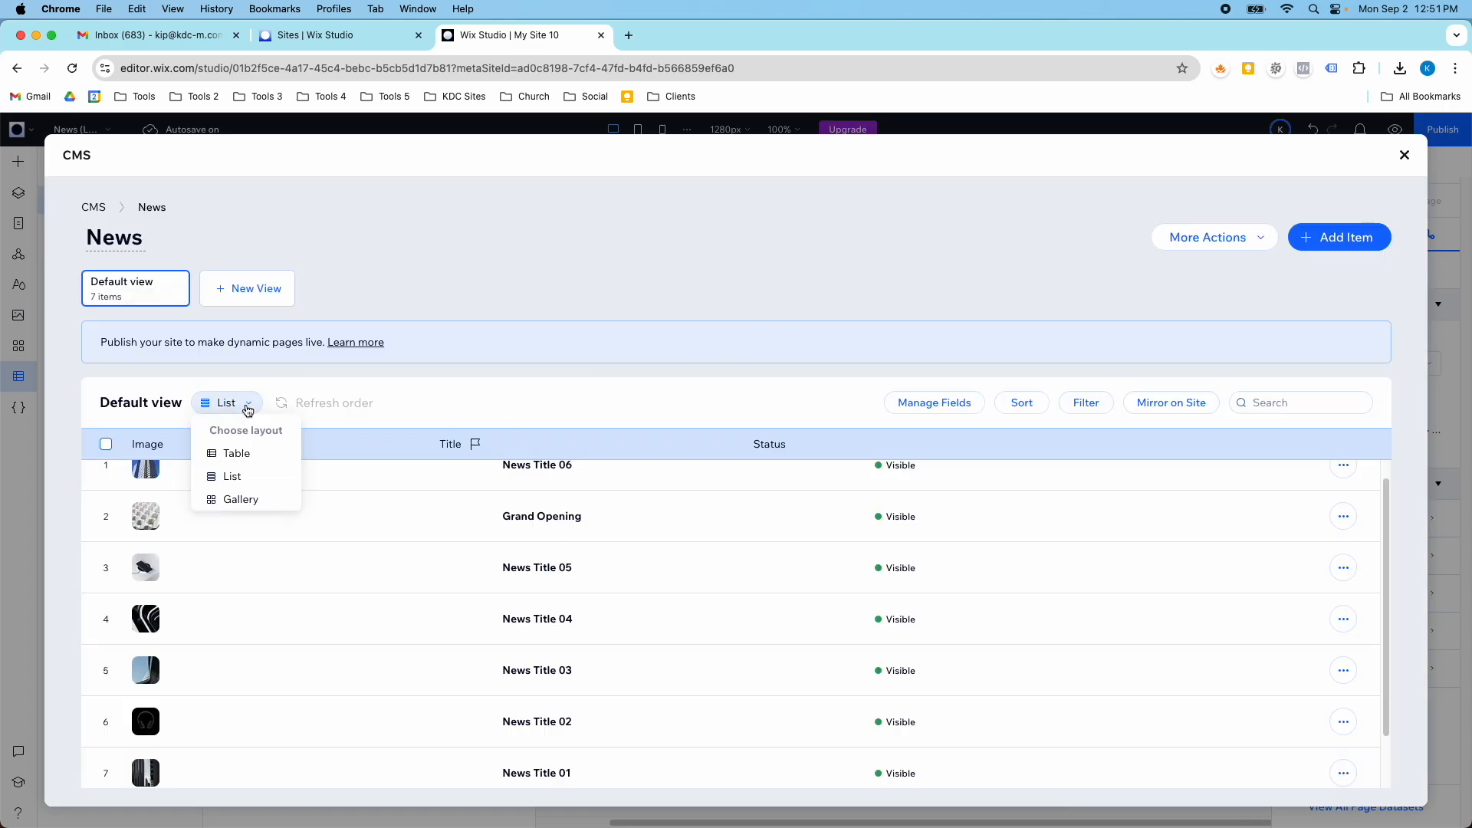
click(237, 496)
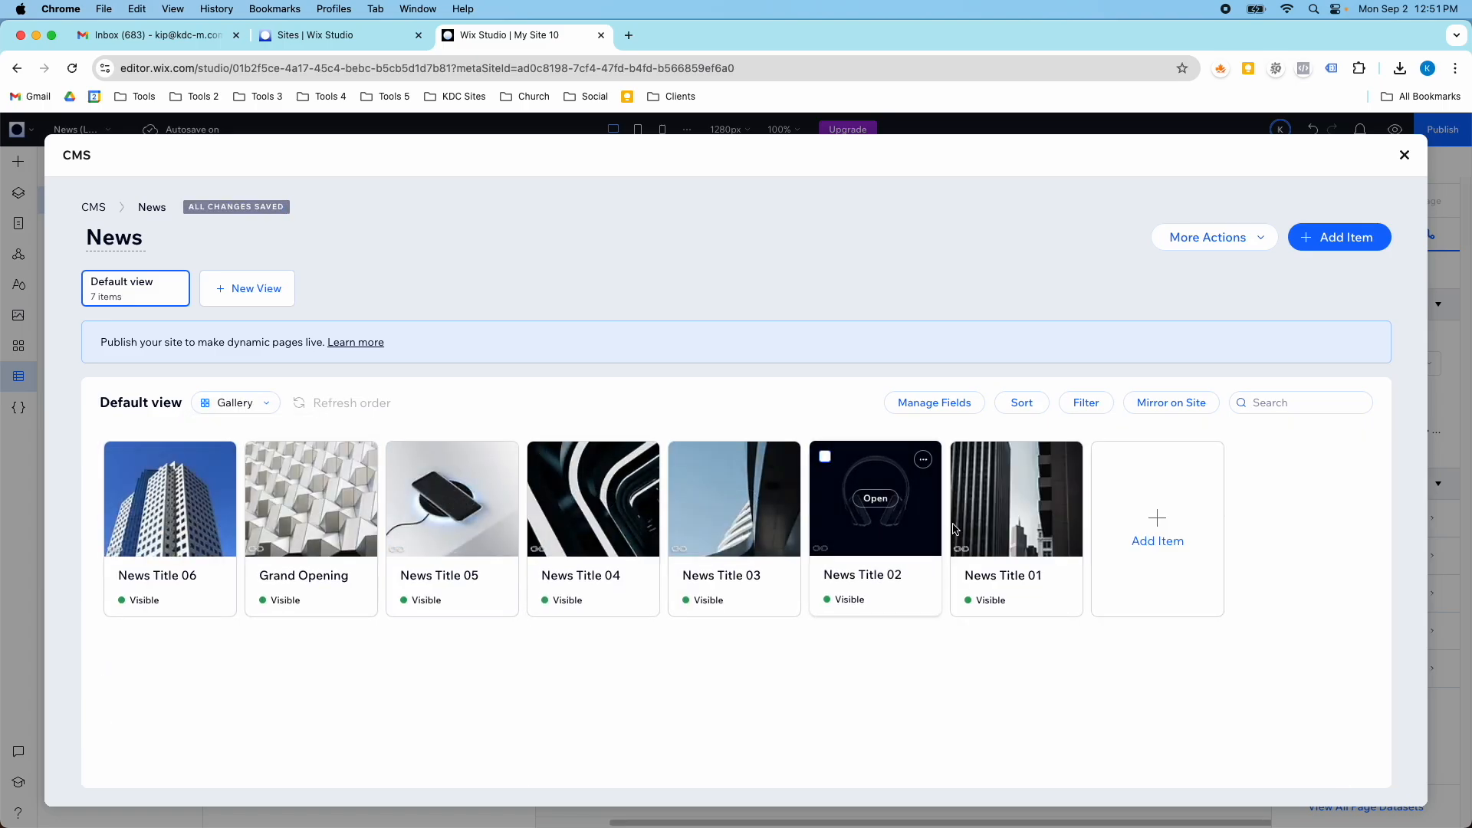
click(320, 507)
scroll(593, 490, down, 5)
scroll(594, 490, up, 5)
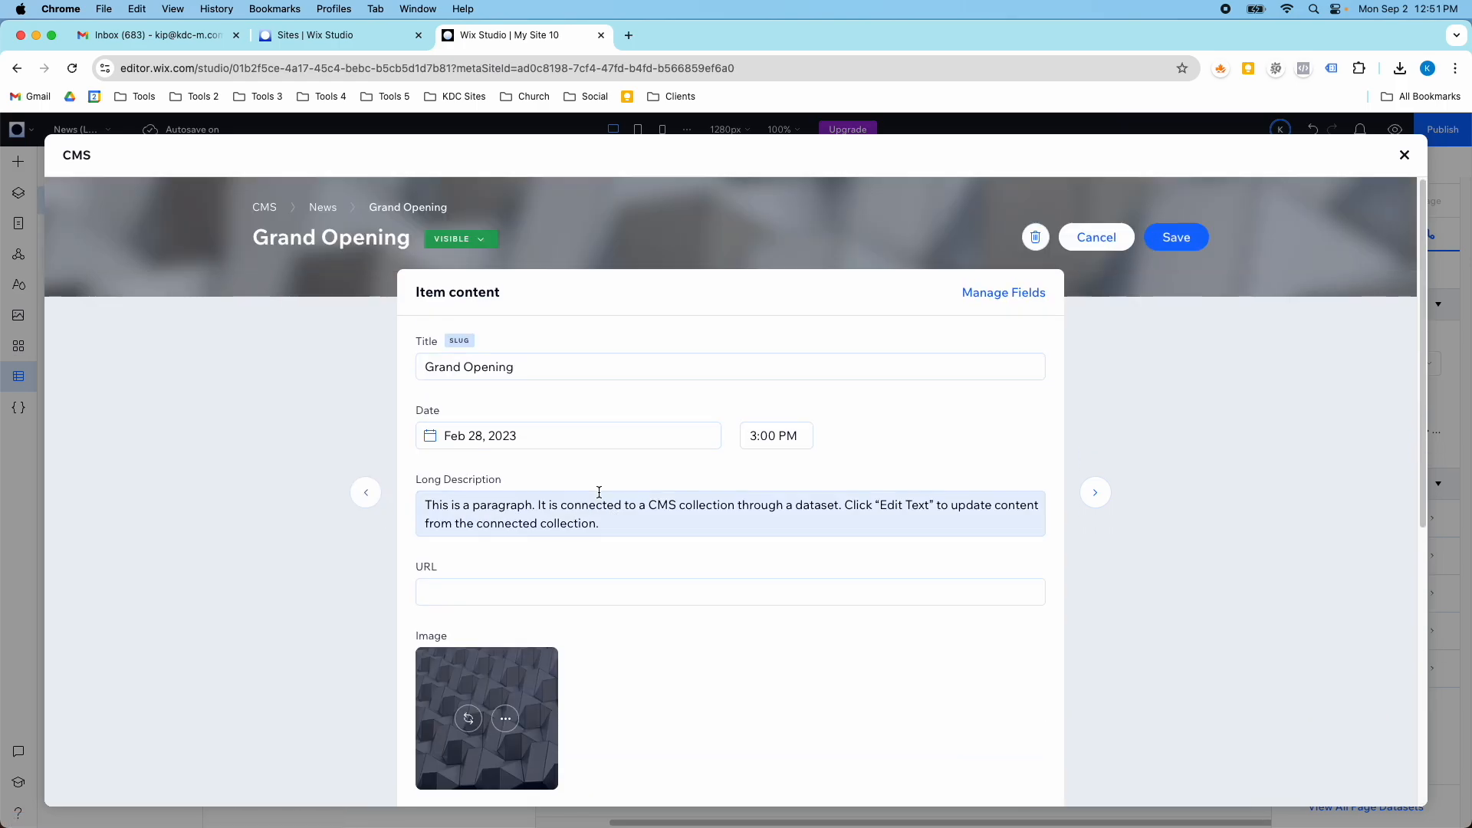
click(1092, 239)
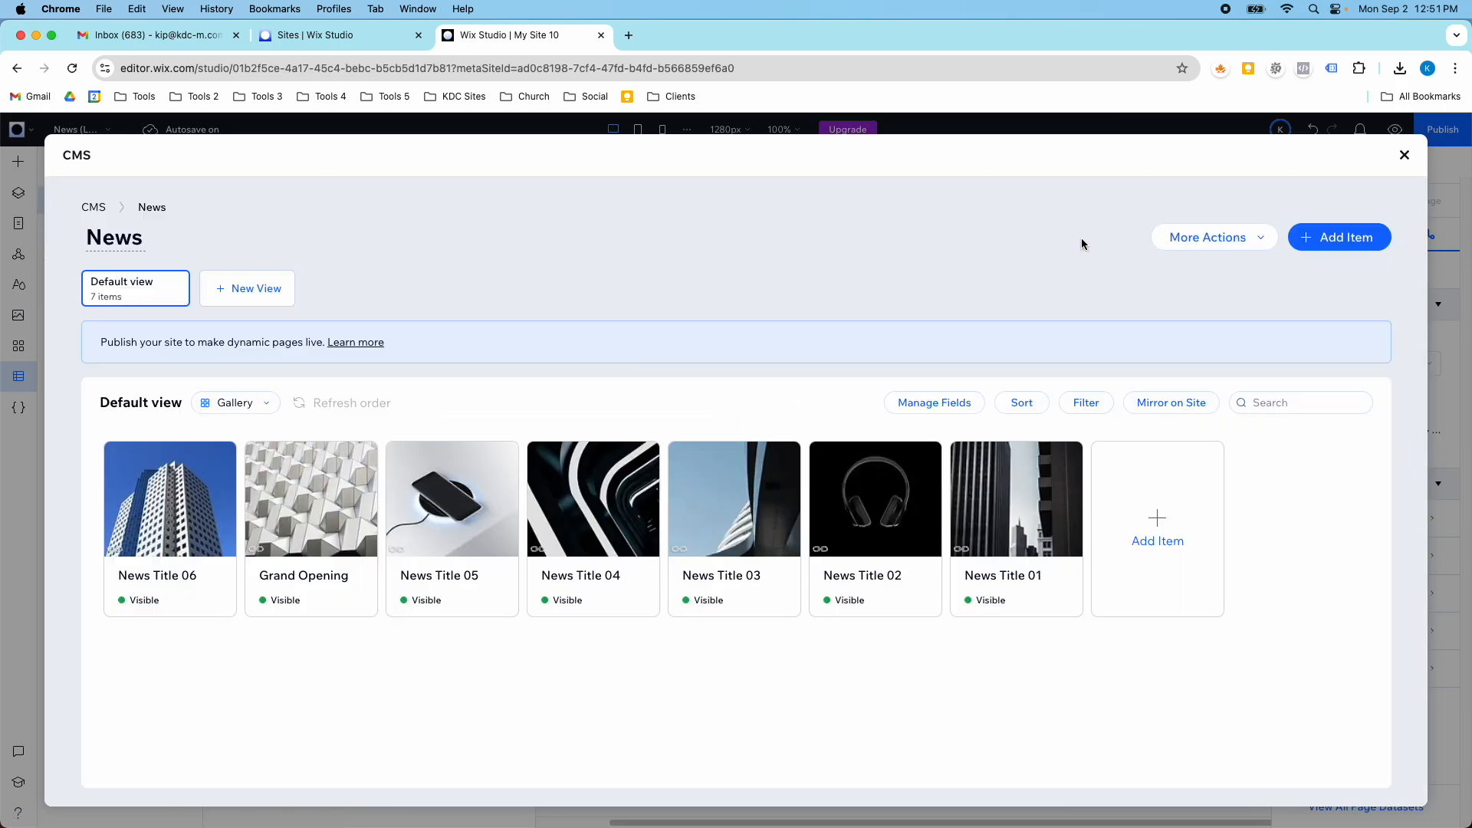
- Set the News collection's default view back to the Table layout and look across its columns
click(264, 406)
click(261, 460)
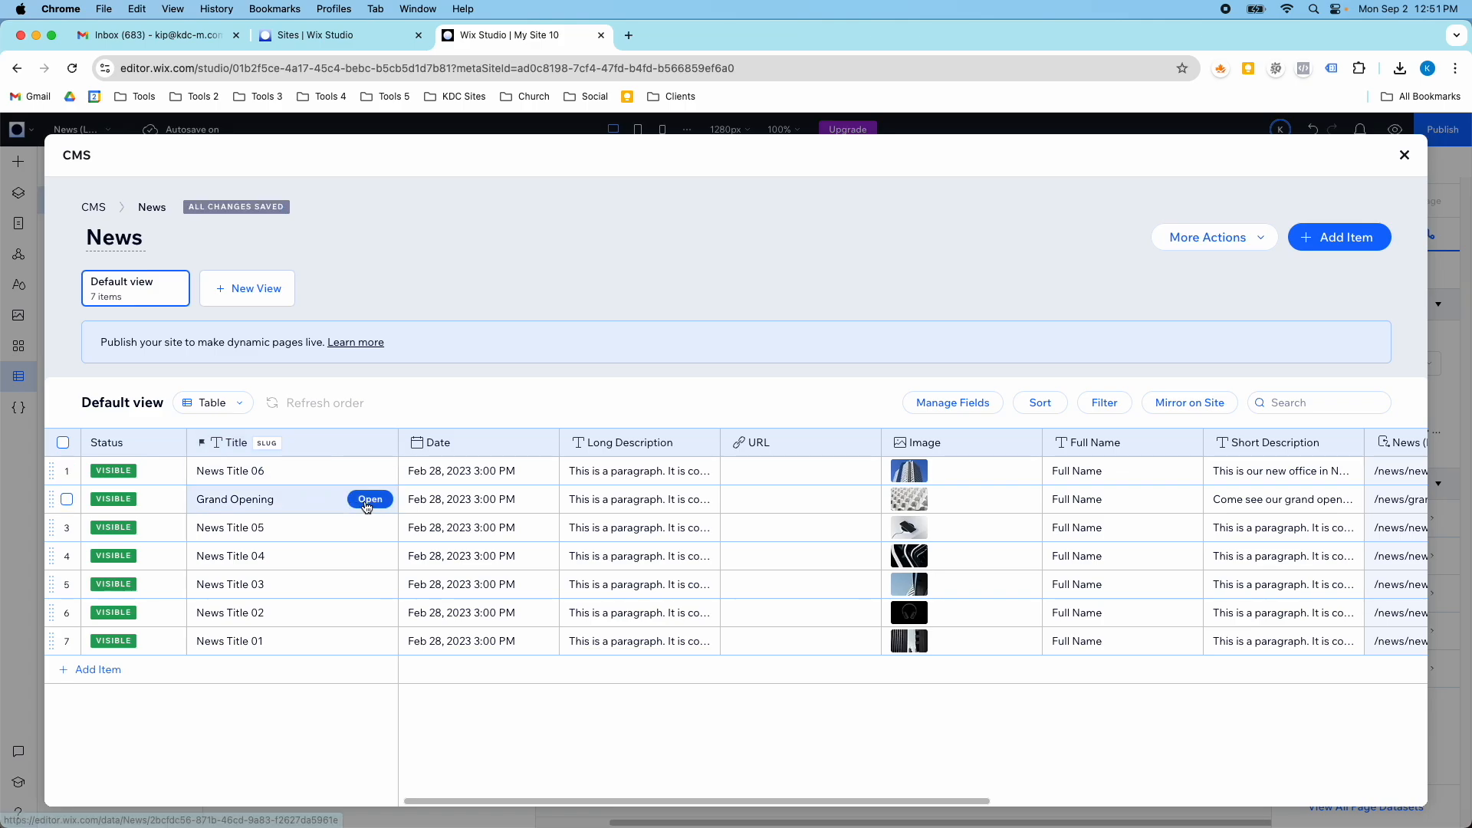
scroll(764, 549, right, 10)
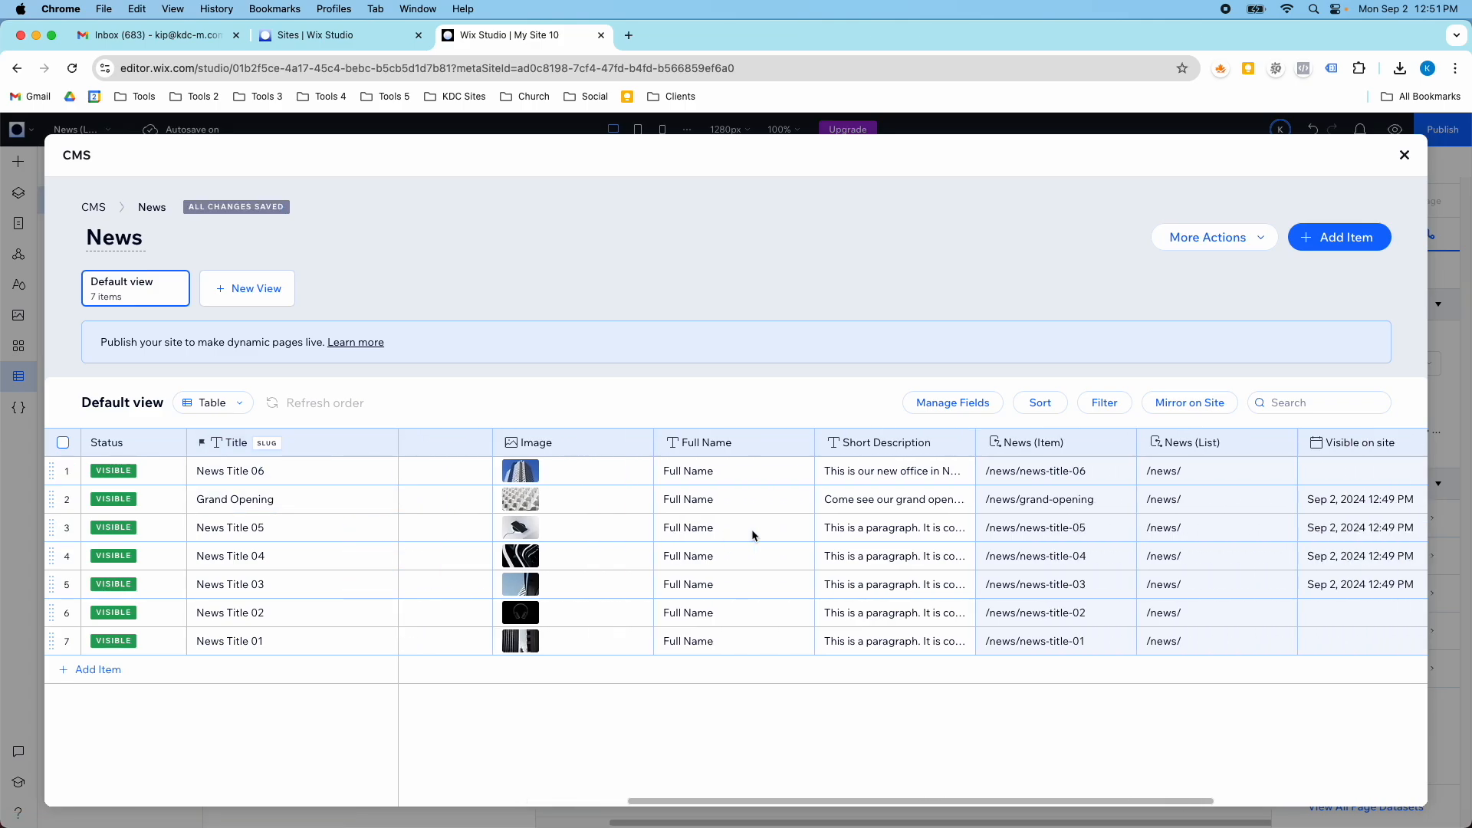
scroll(751, 529, left, 10)
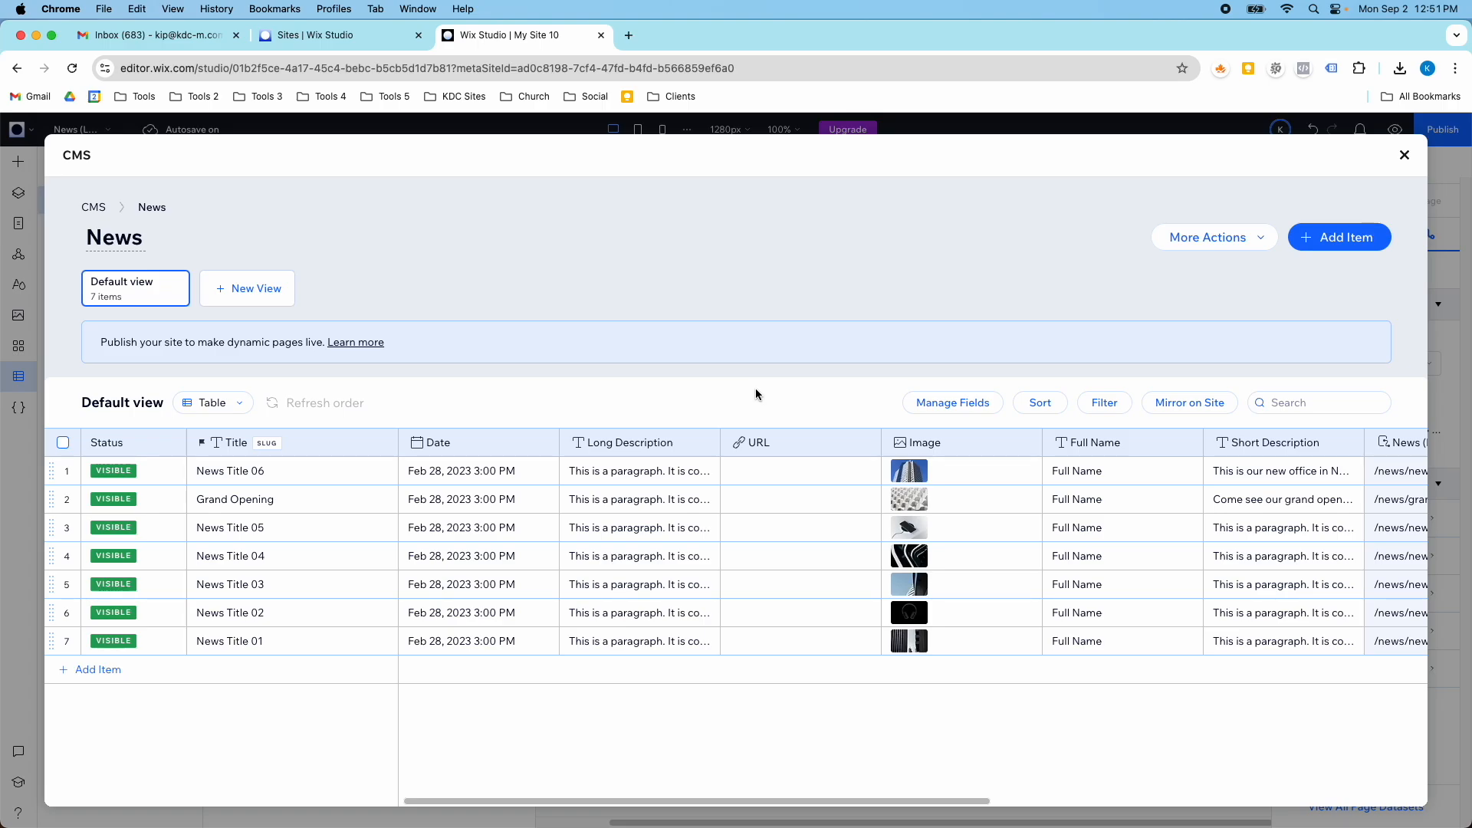
- Leave the News collection and the CMS, and switch the editor to the Home page
click(1405, 157)
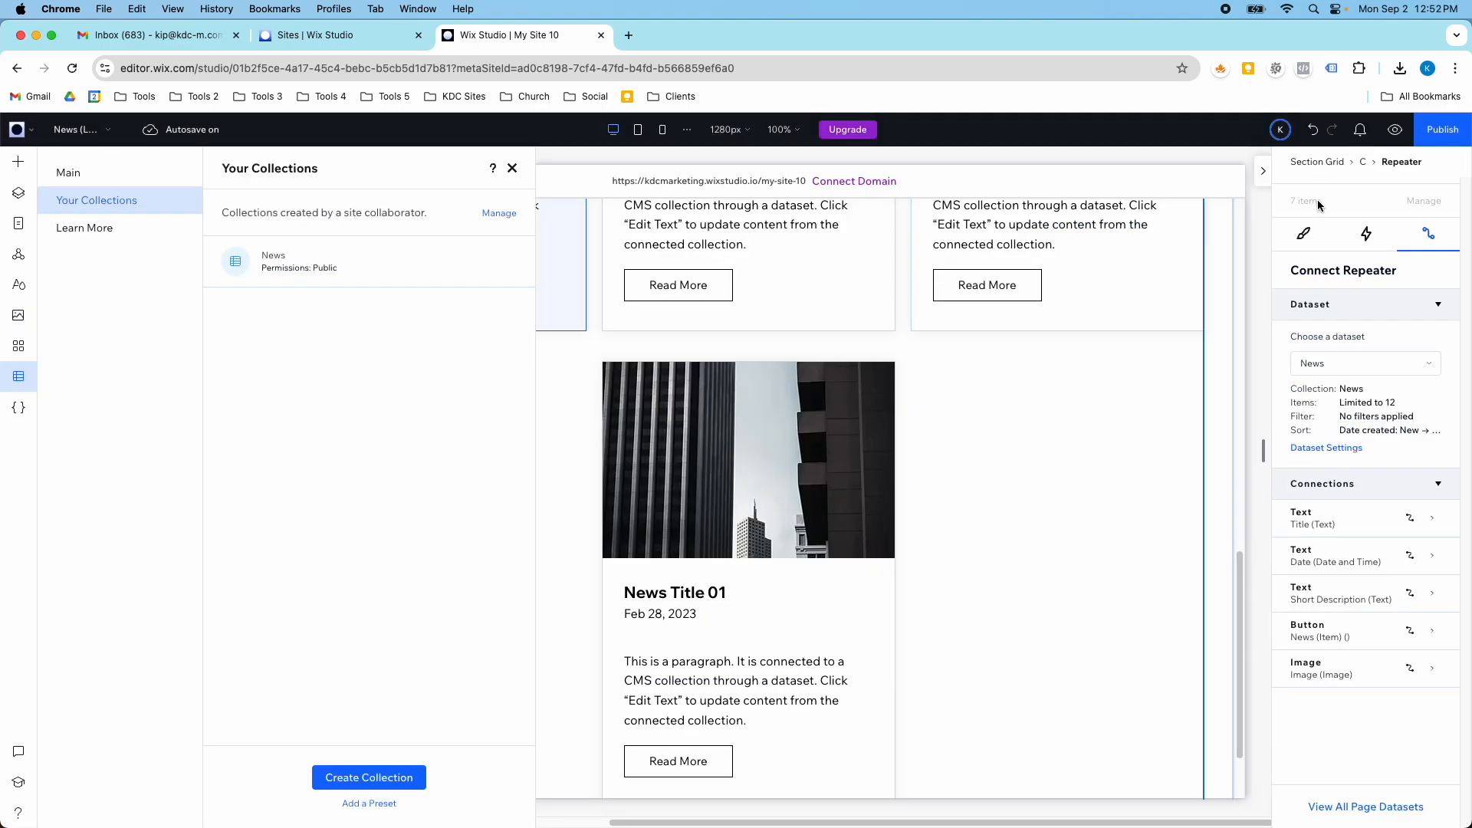
click(510, 168)
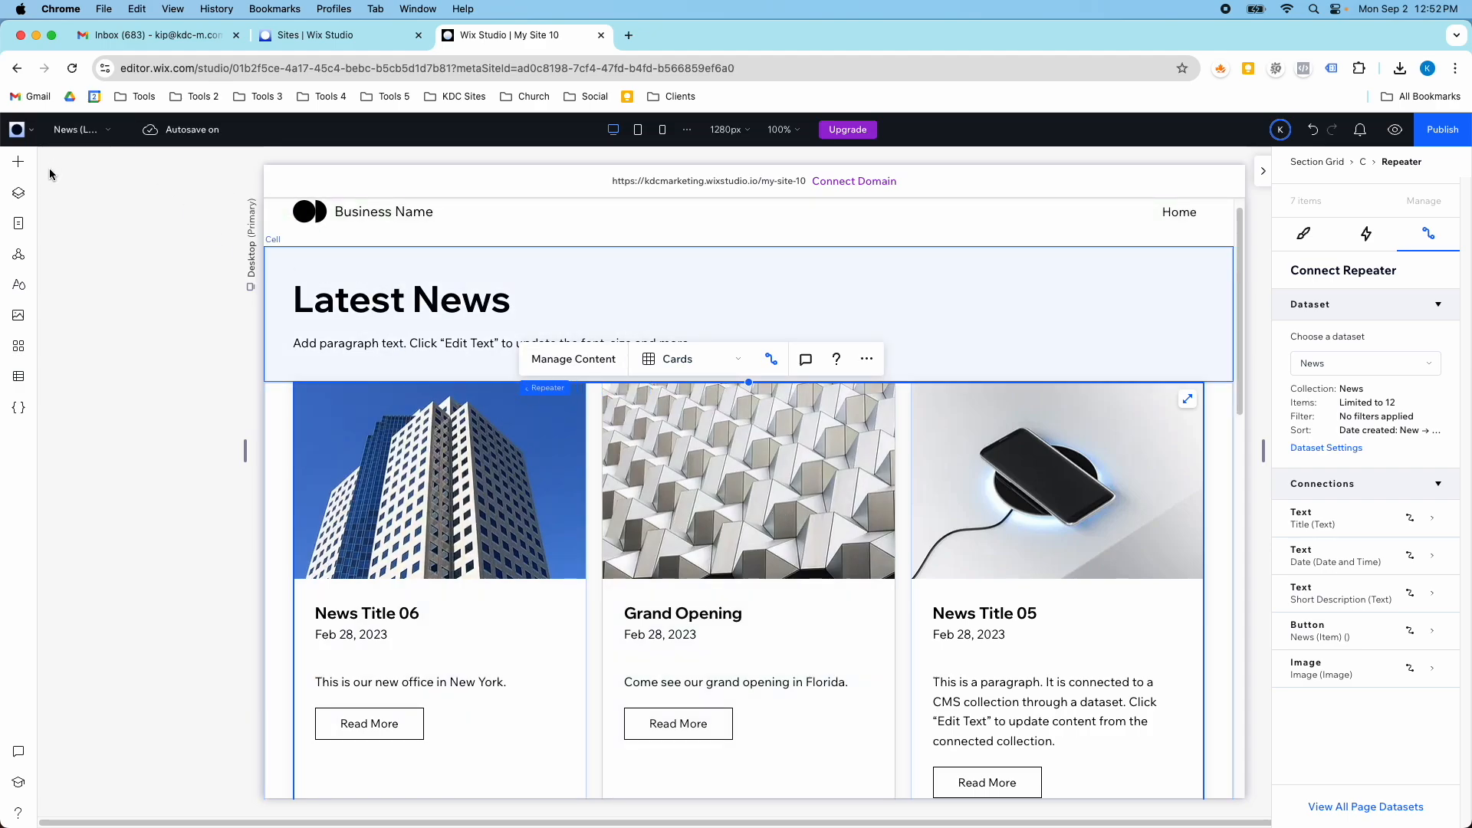
click(65, 132)
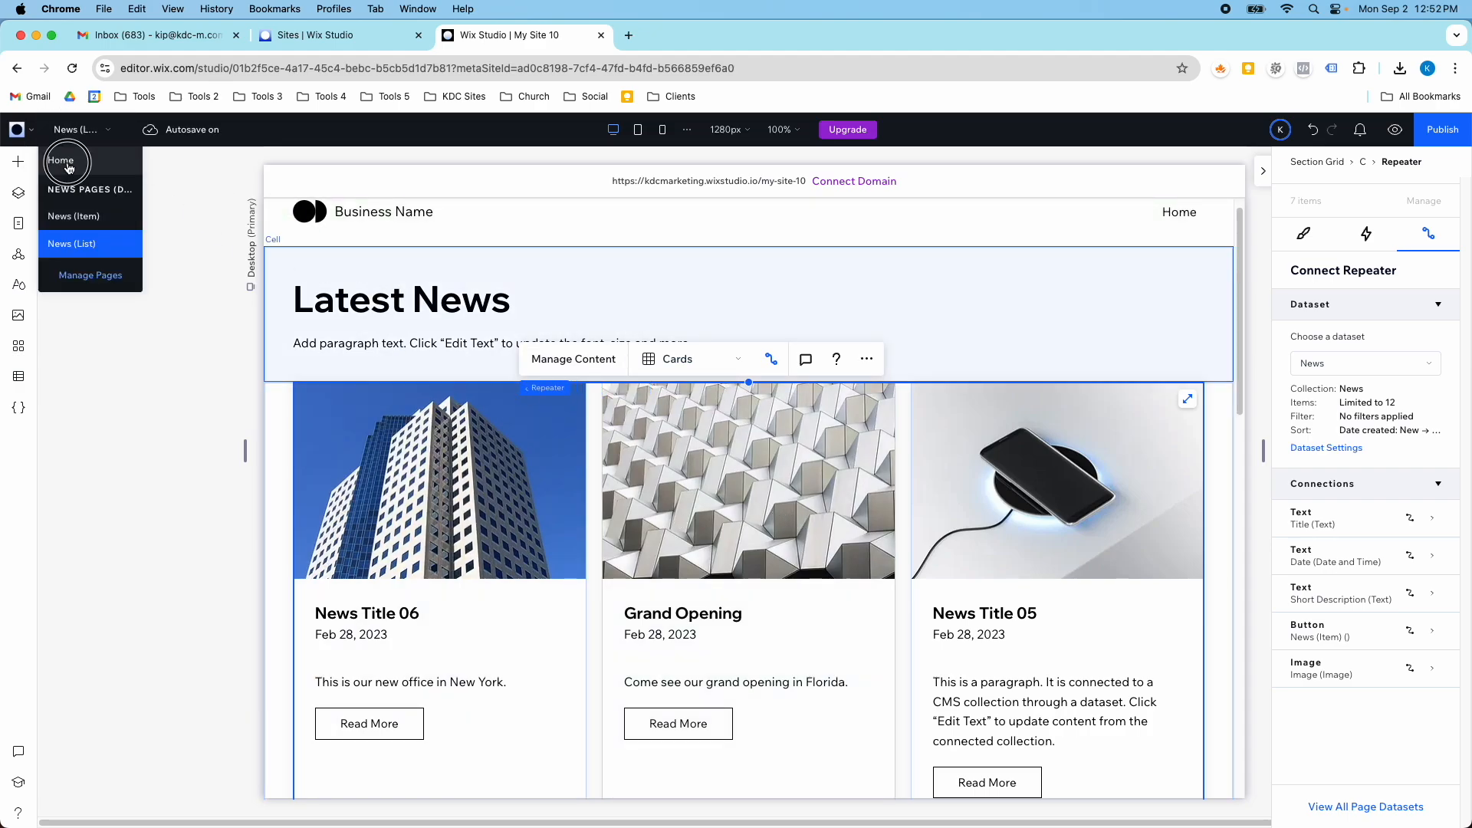
click(69, 181)
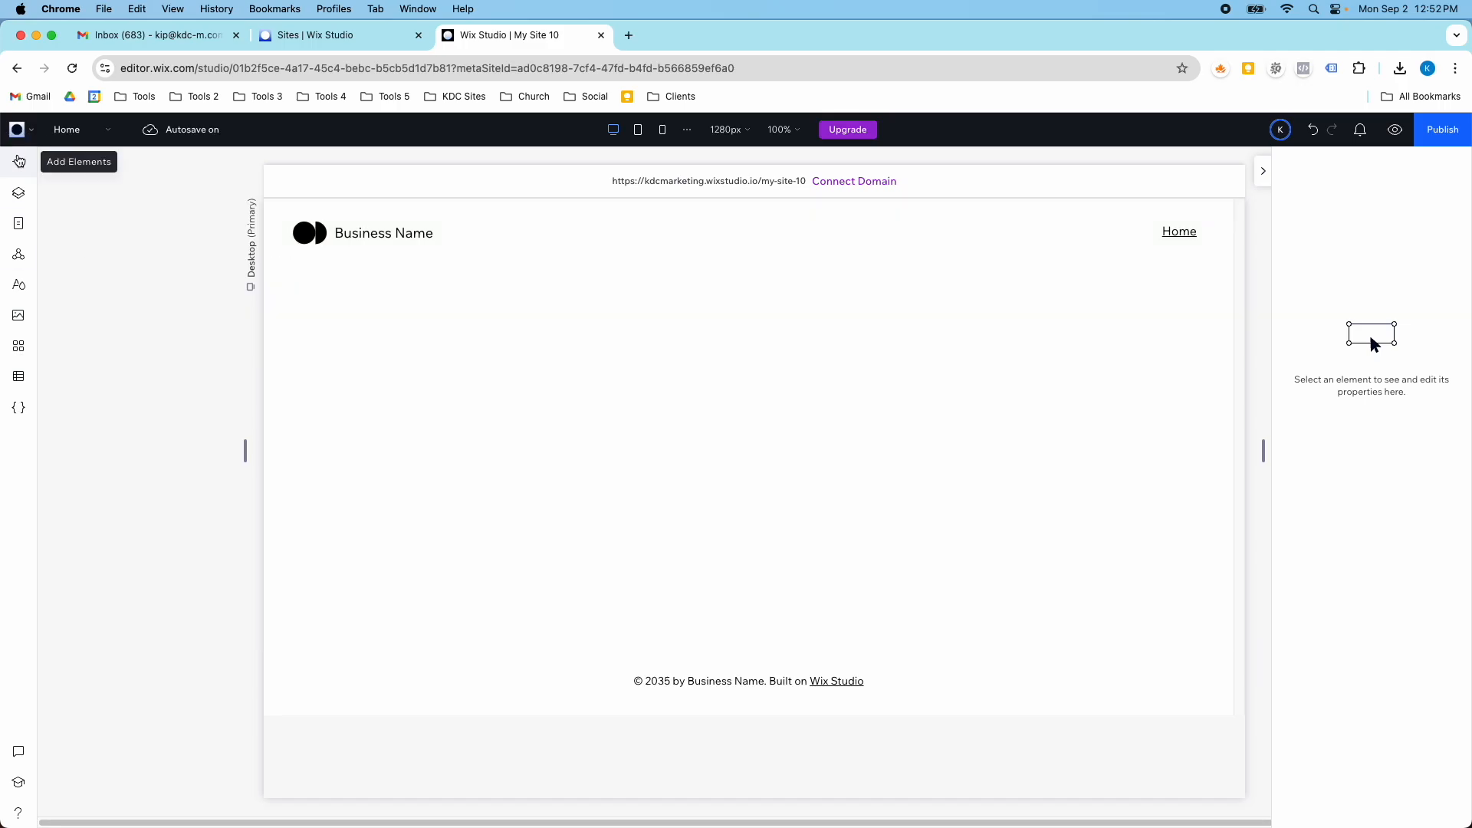
- Add a three-item Cards repeater to the middle of the Home page's blank section
click(19, 162)
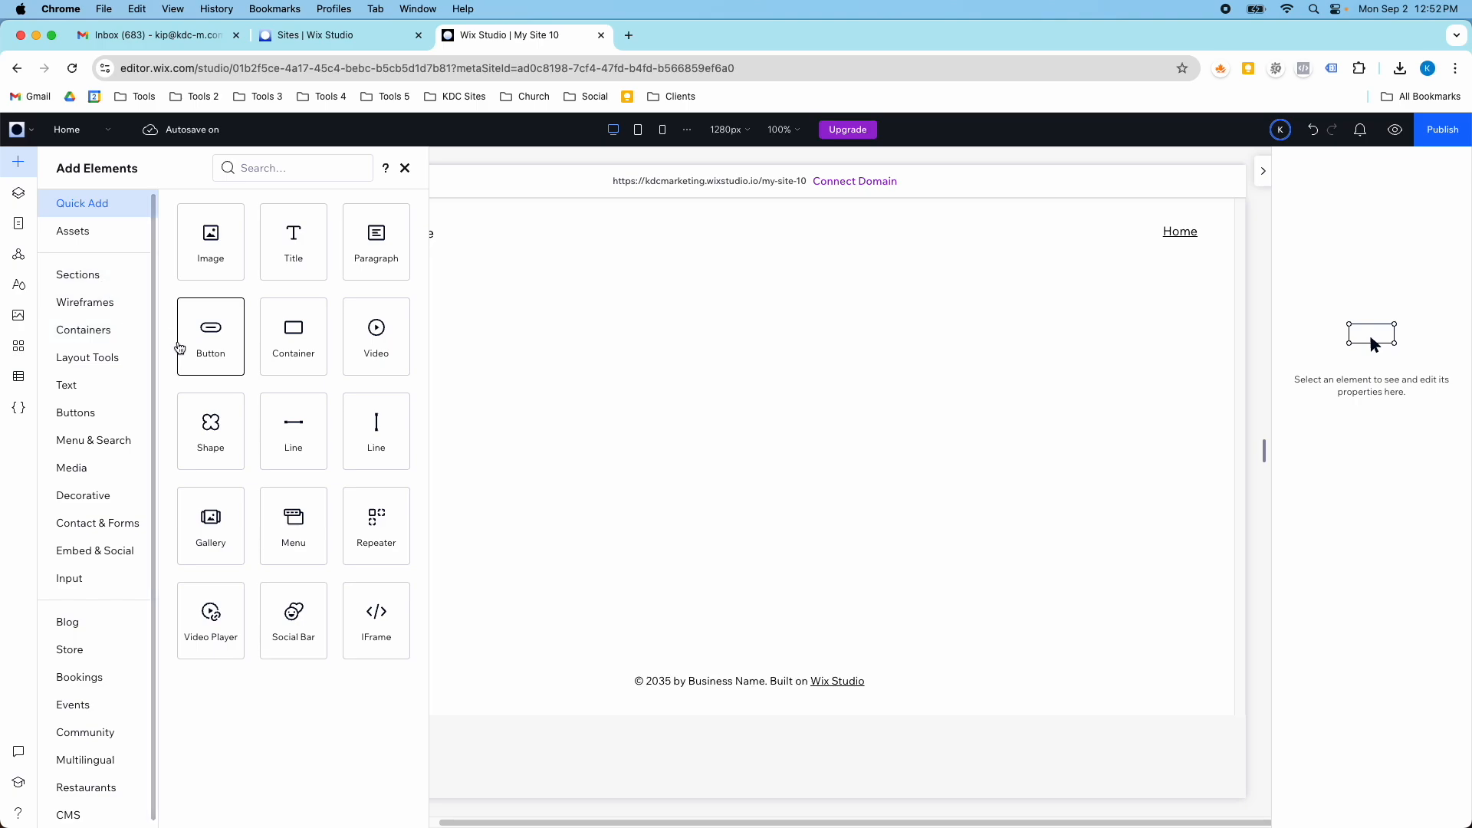
click(115, 358)
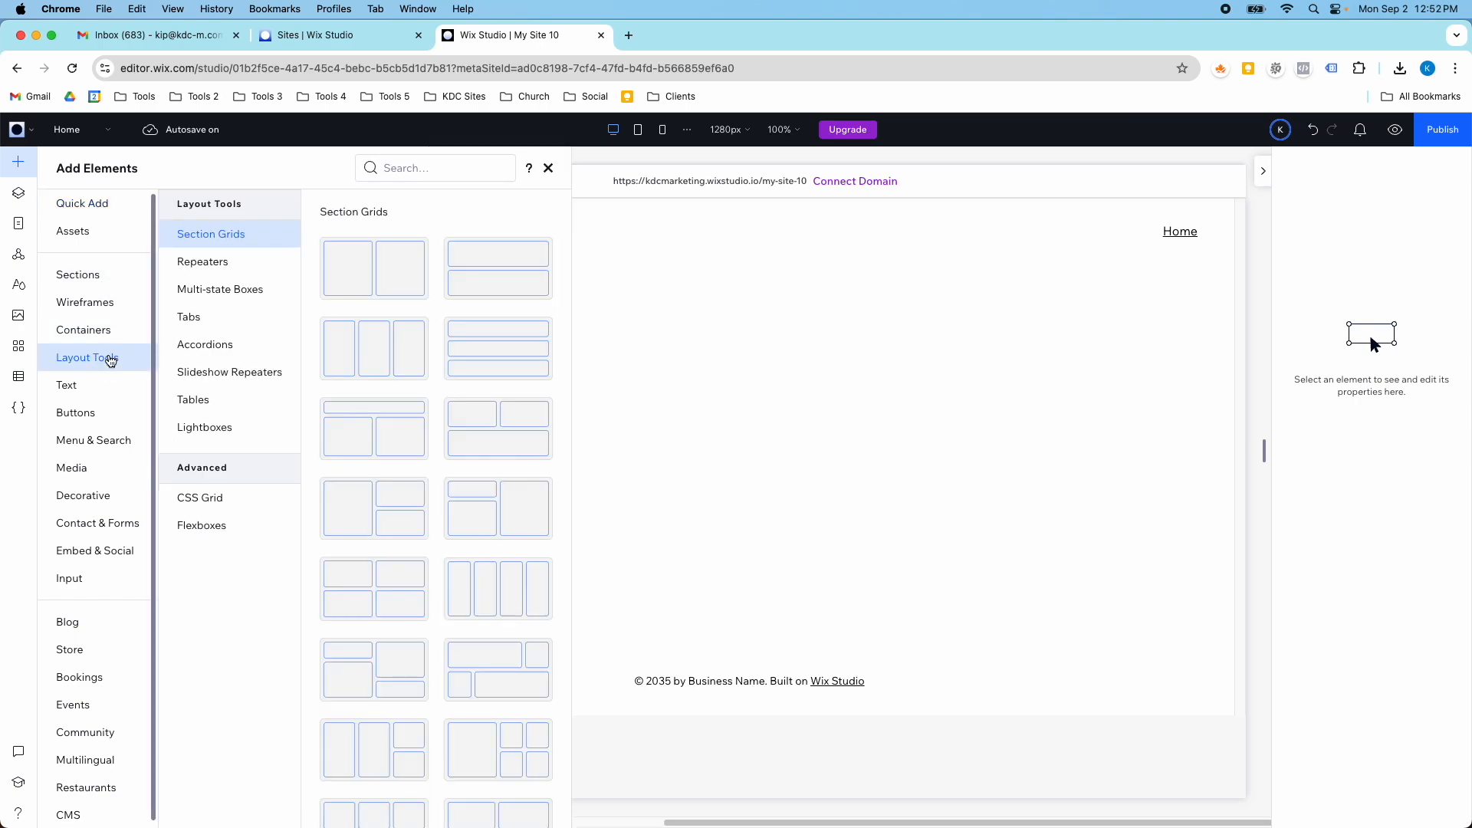
click(235, 268)
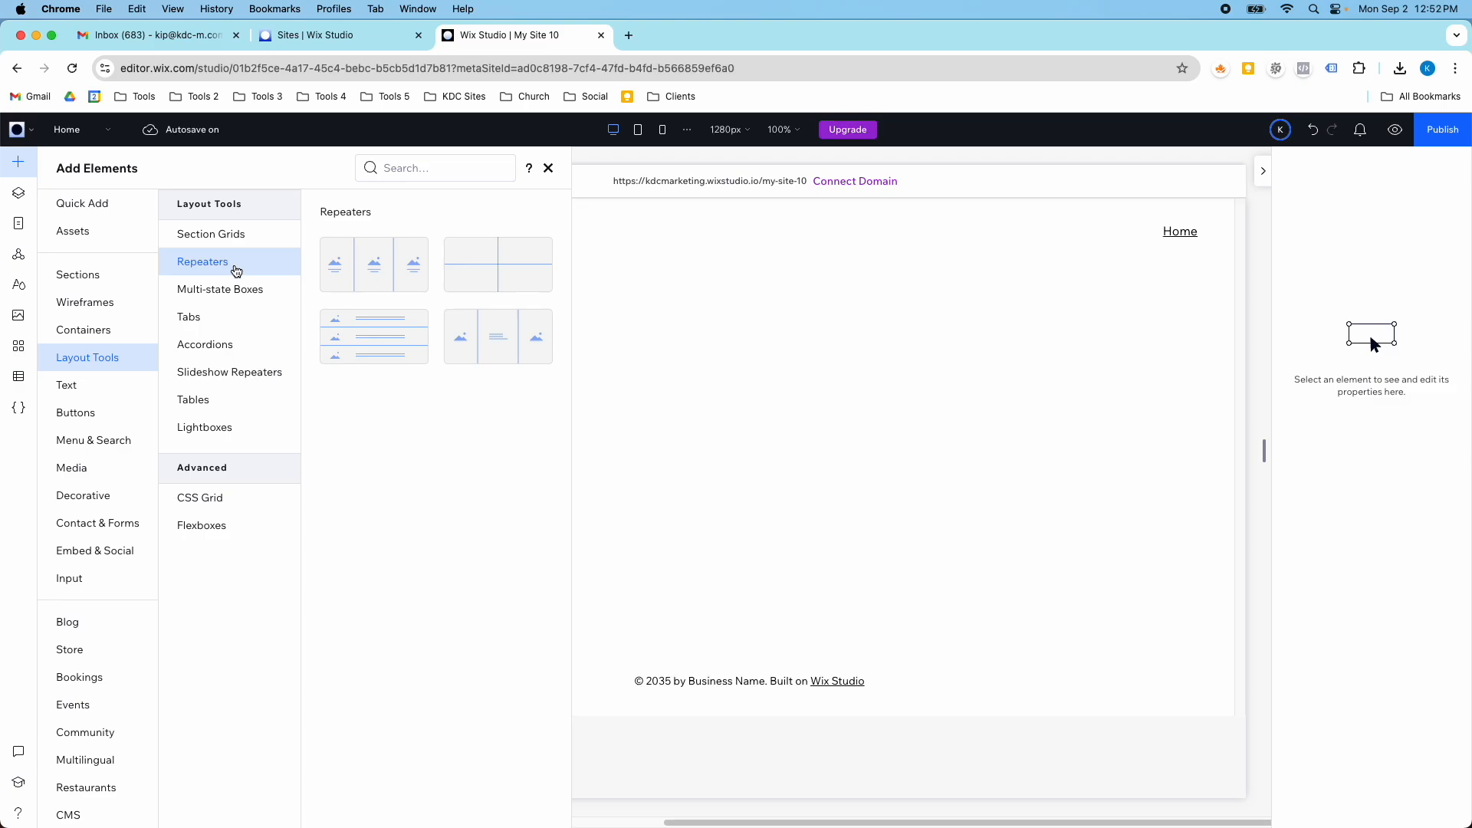
drag(358, 286, 736, 460)
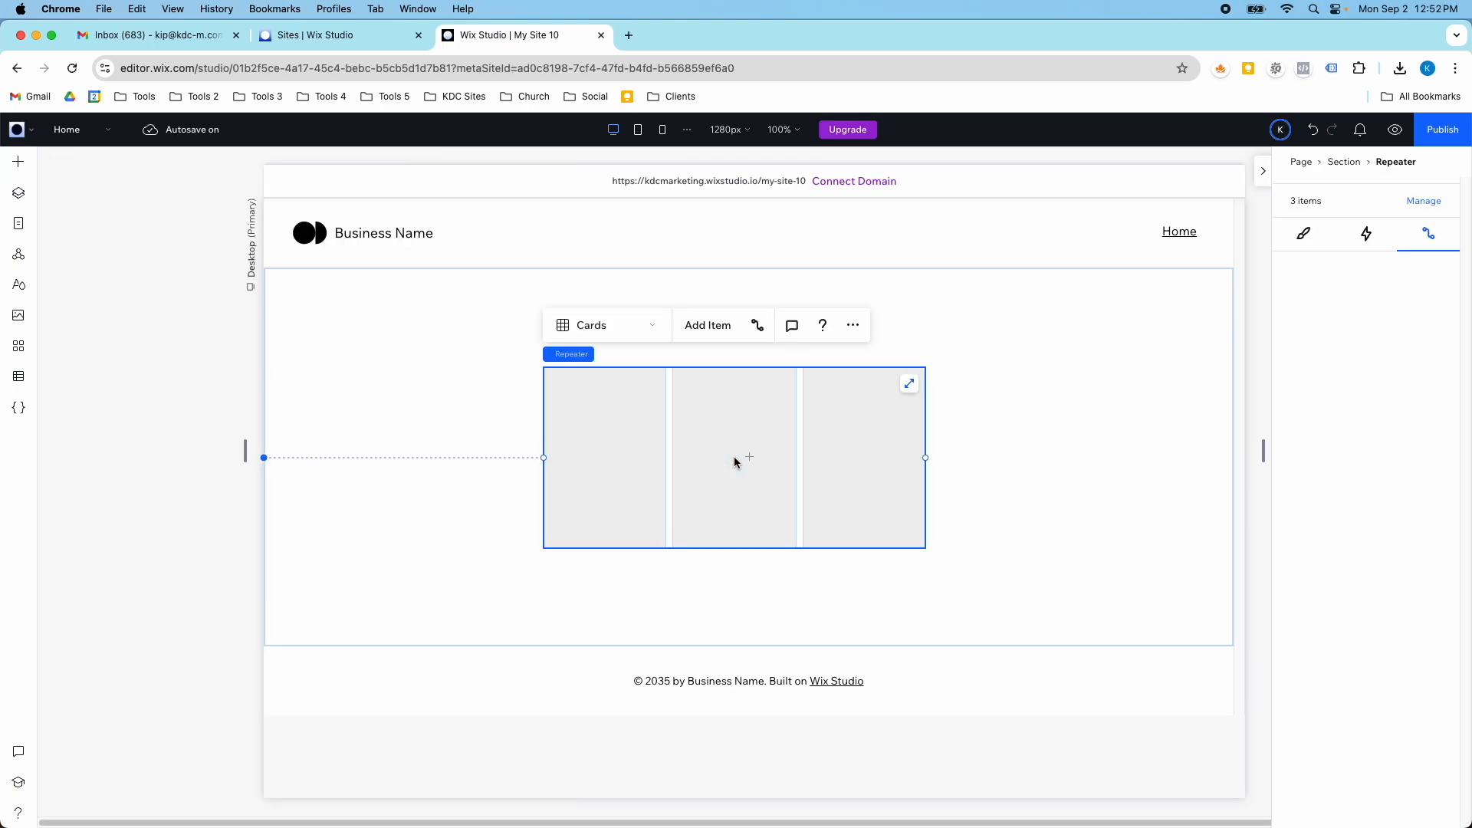
- Place a title element inside the repeater's first item and make the repeater items taller
click(23, 165)
click(95, 202)
drag(294, 253, 617, 447)
click(580, 511)
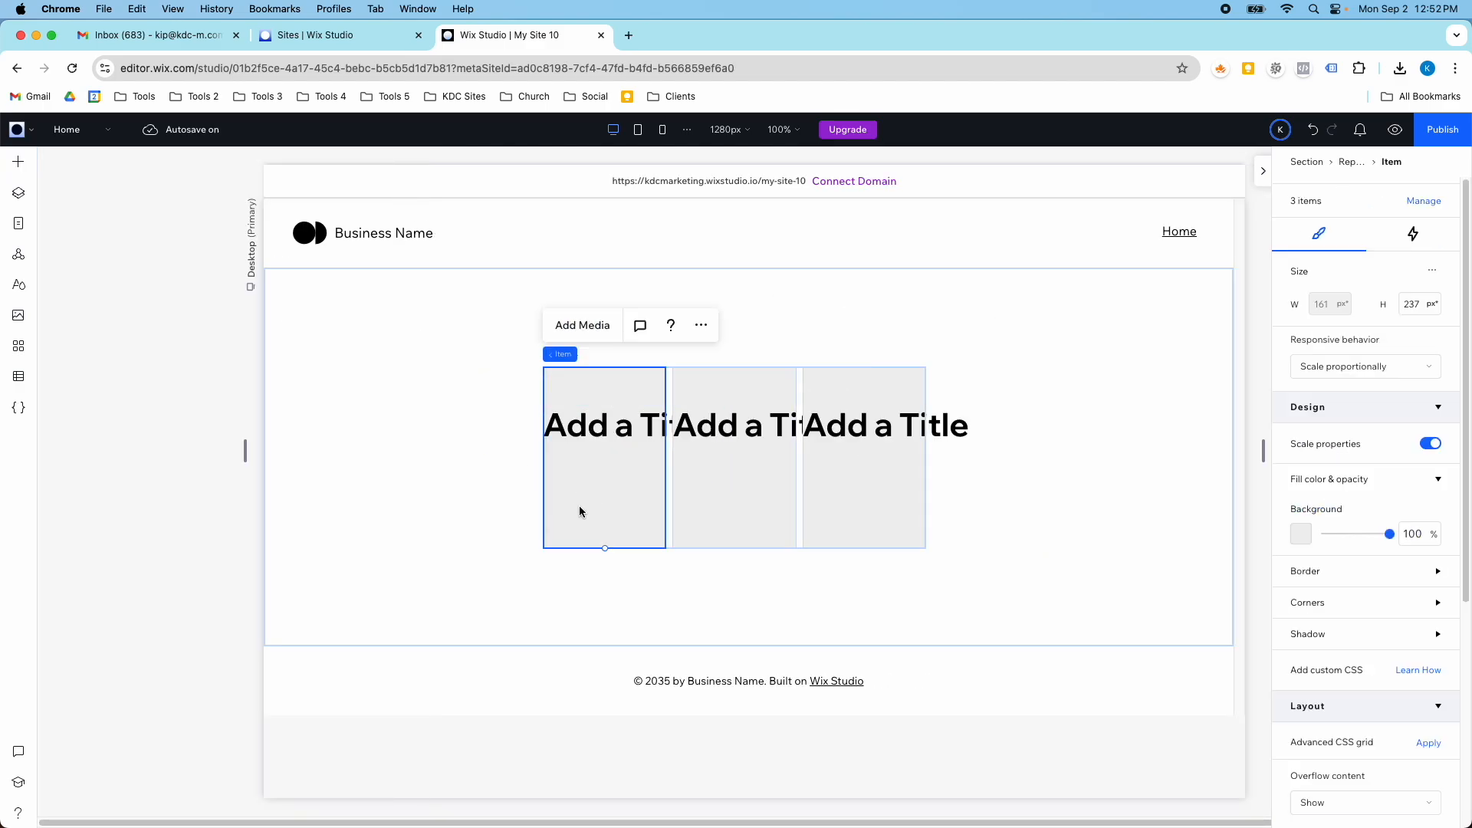
drag(606, 547, 601, 590)
click(687, 489)
- Set the section's padding to 6% on all sides and stretch the repeater to fill the section
click(484, 331)
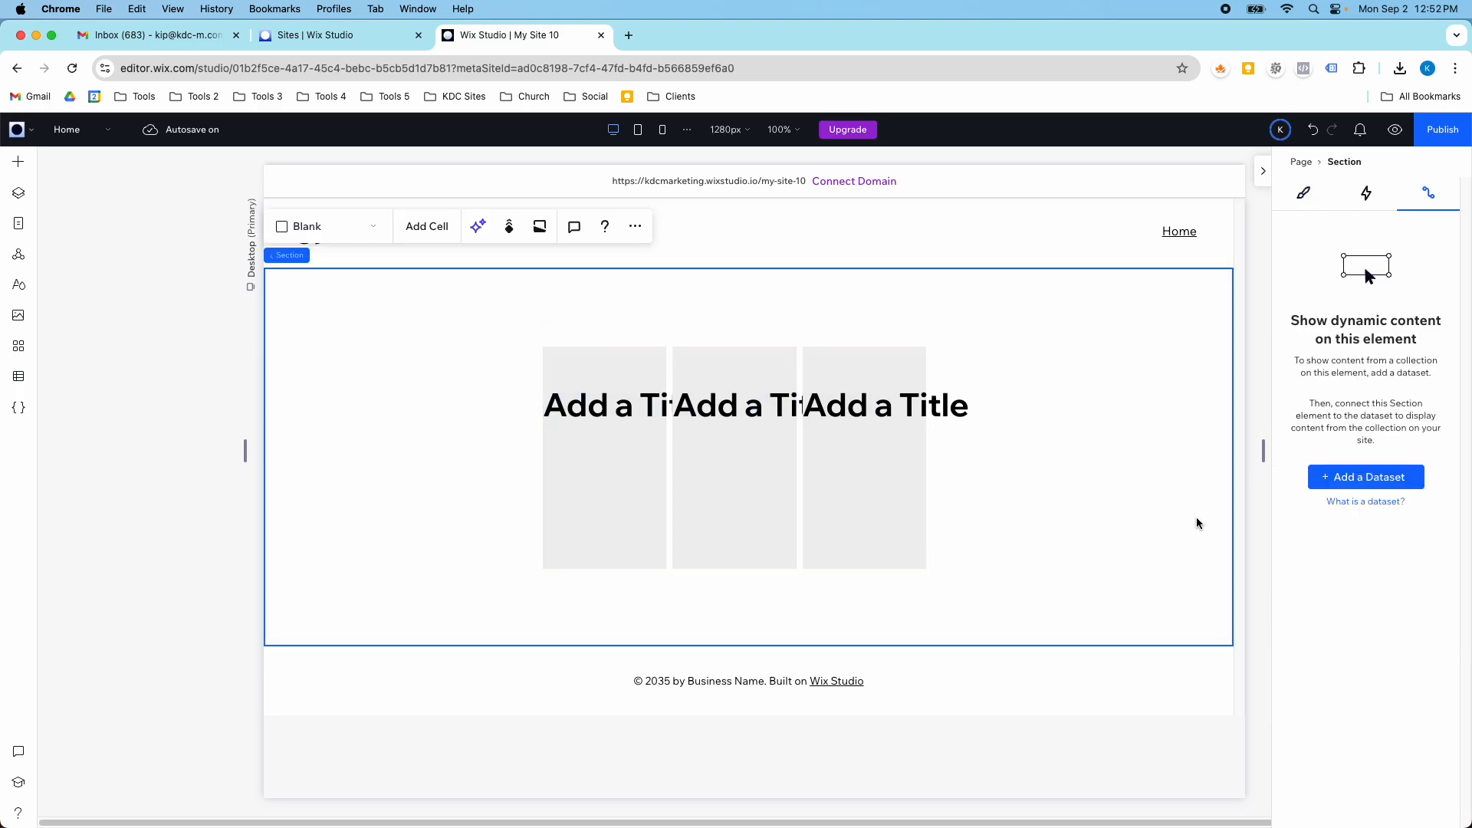
click(1312, 187)
scroll(1365, 499, down, 10)
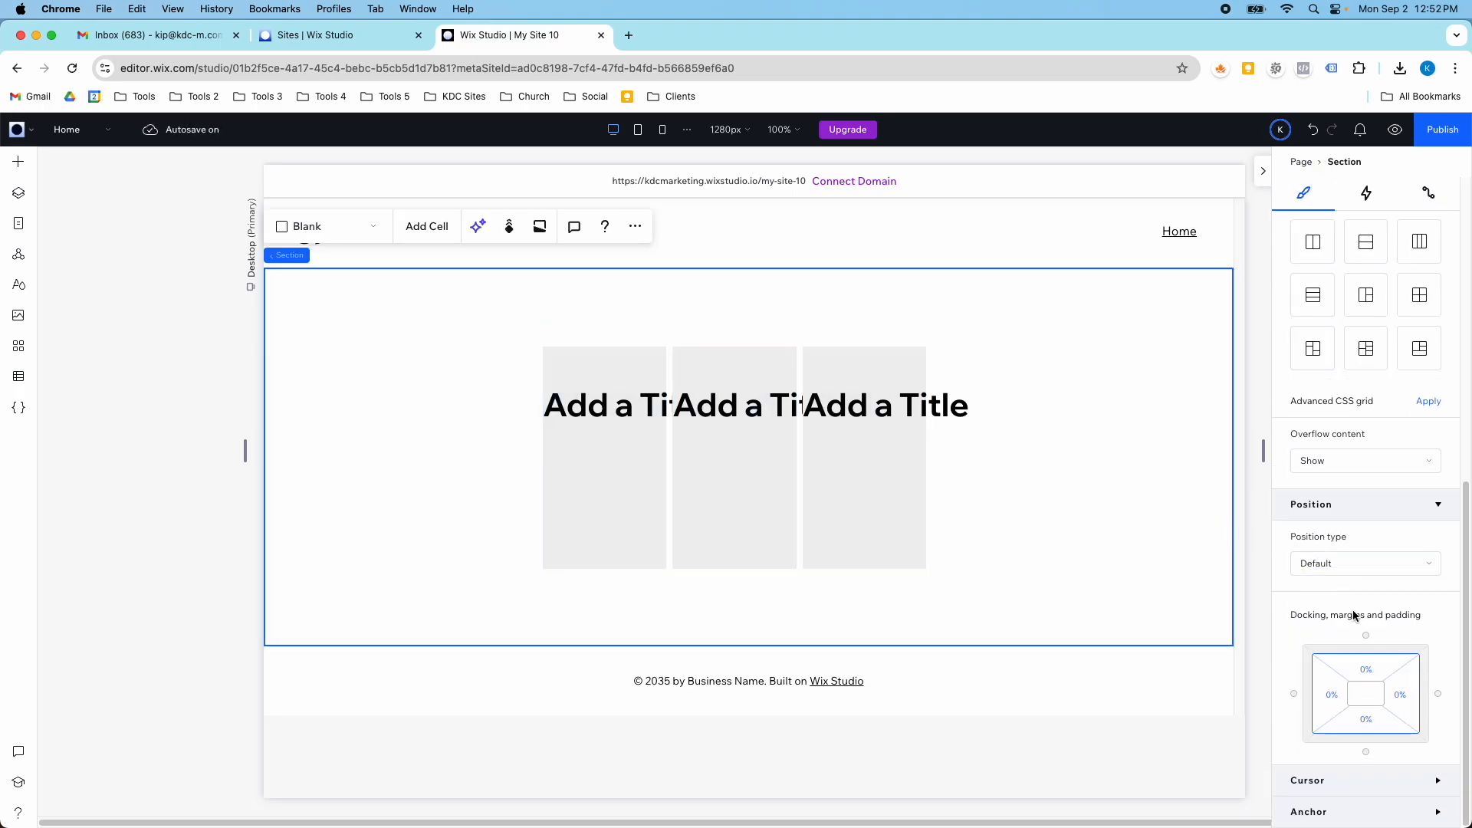
click(1364, 679)
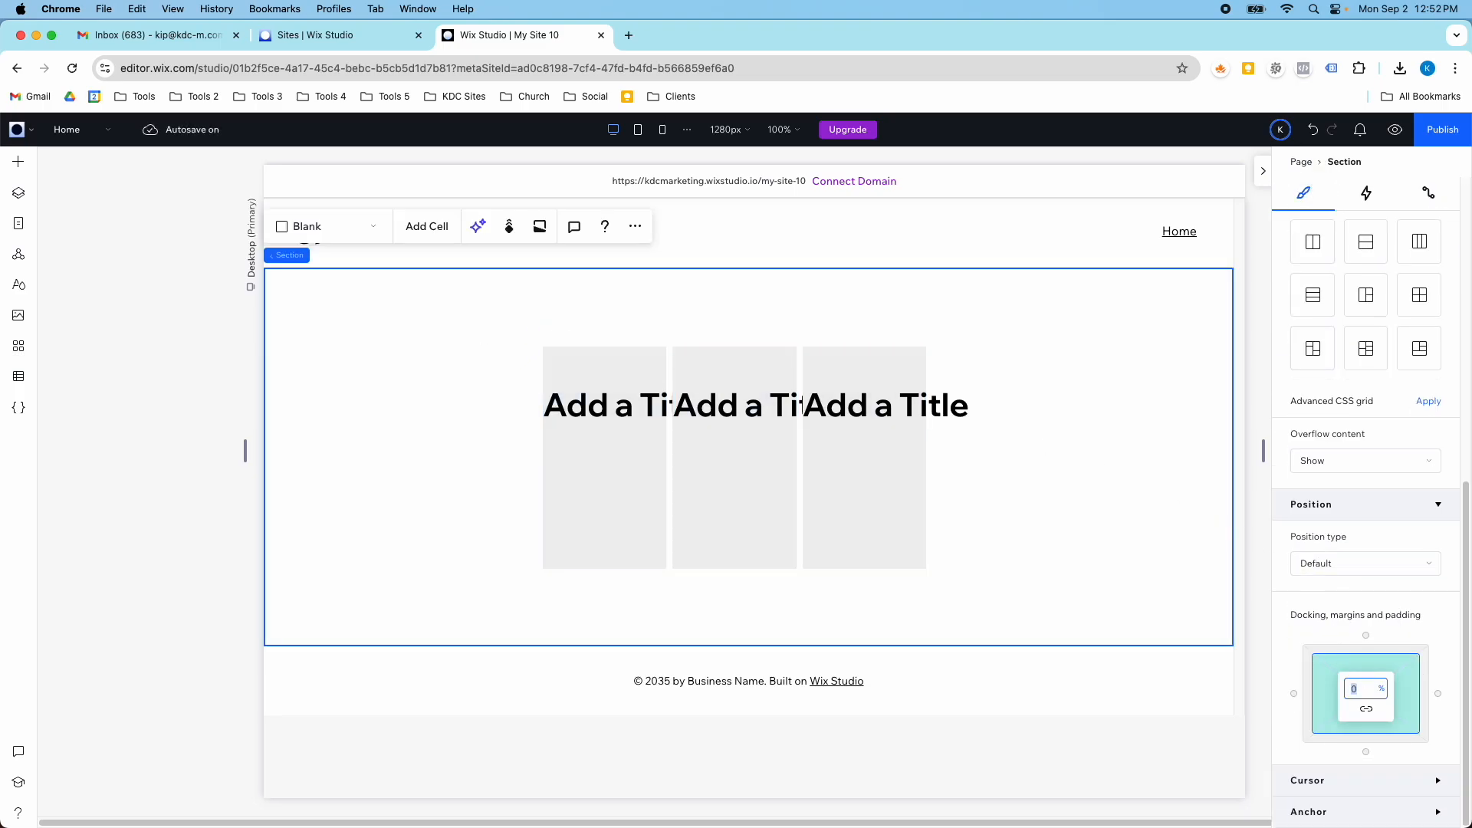
text(6)
click(805, 530)
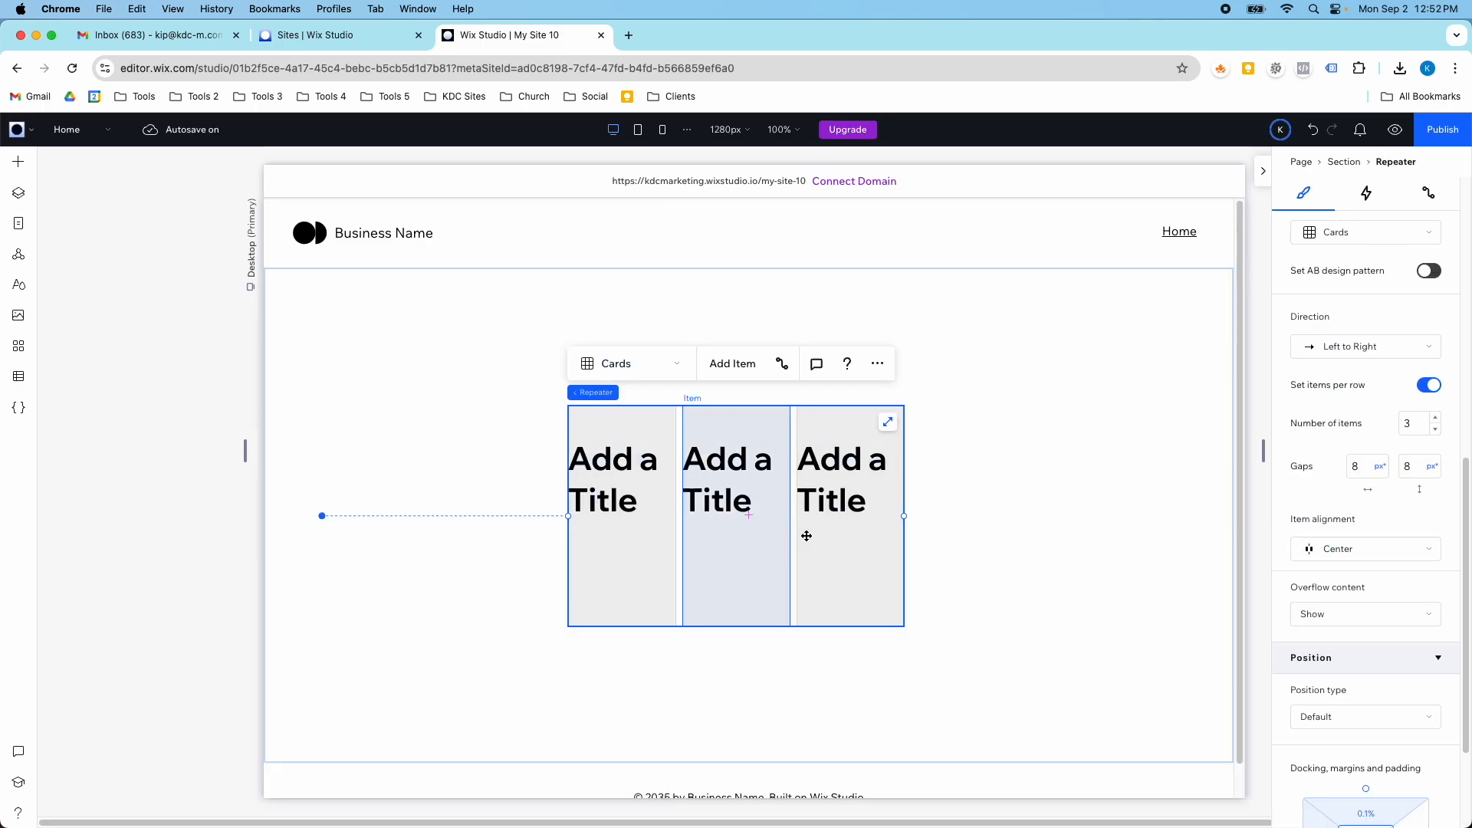
click(888, 423)
- Narrow the title in the first repeater item to about 260 px and place it within the card's upper part
click(408, 432)
click(429, 429)
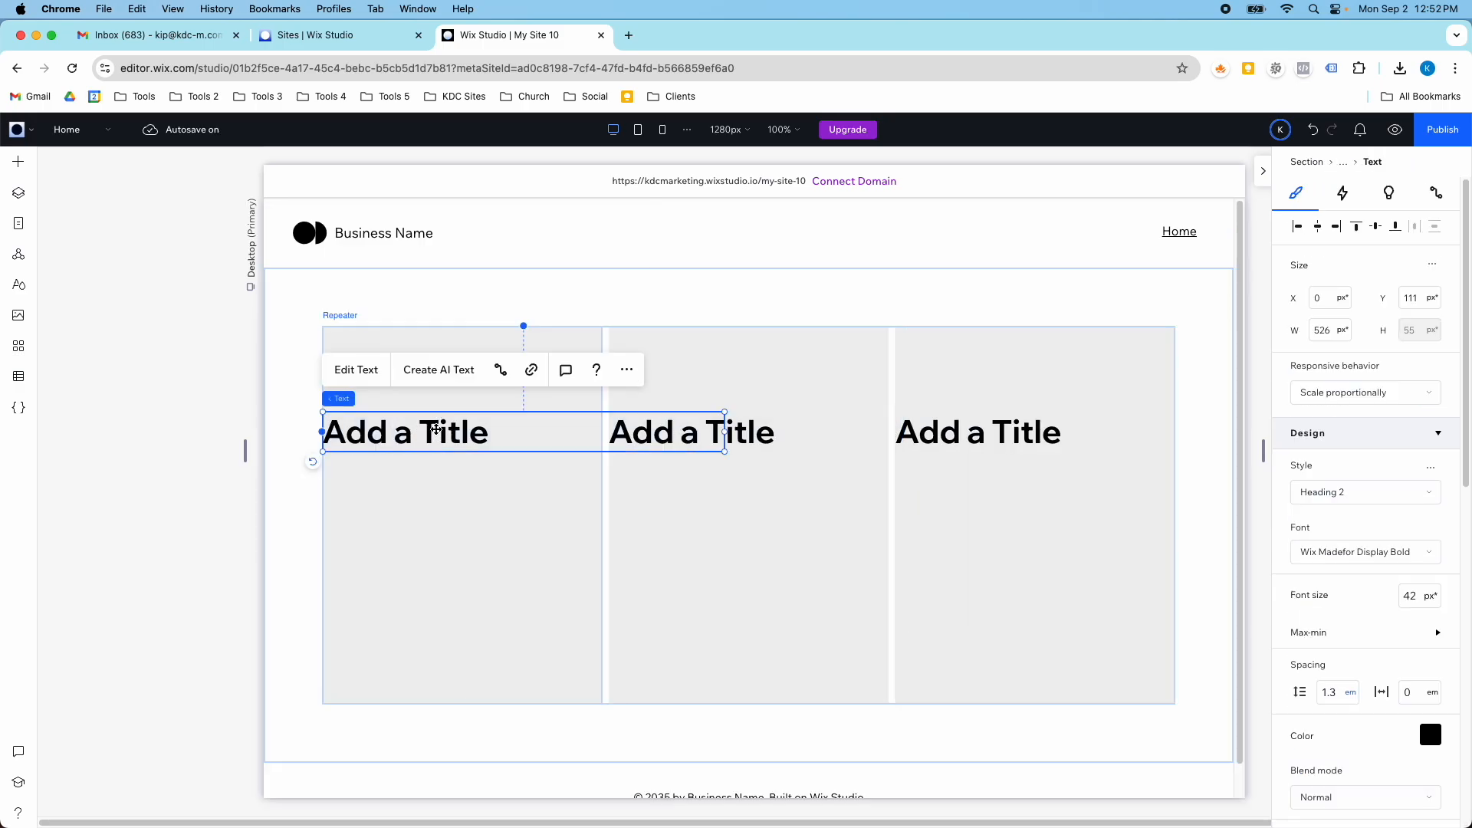
drag(724, 431, 483, 417)
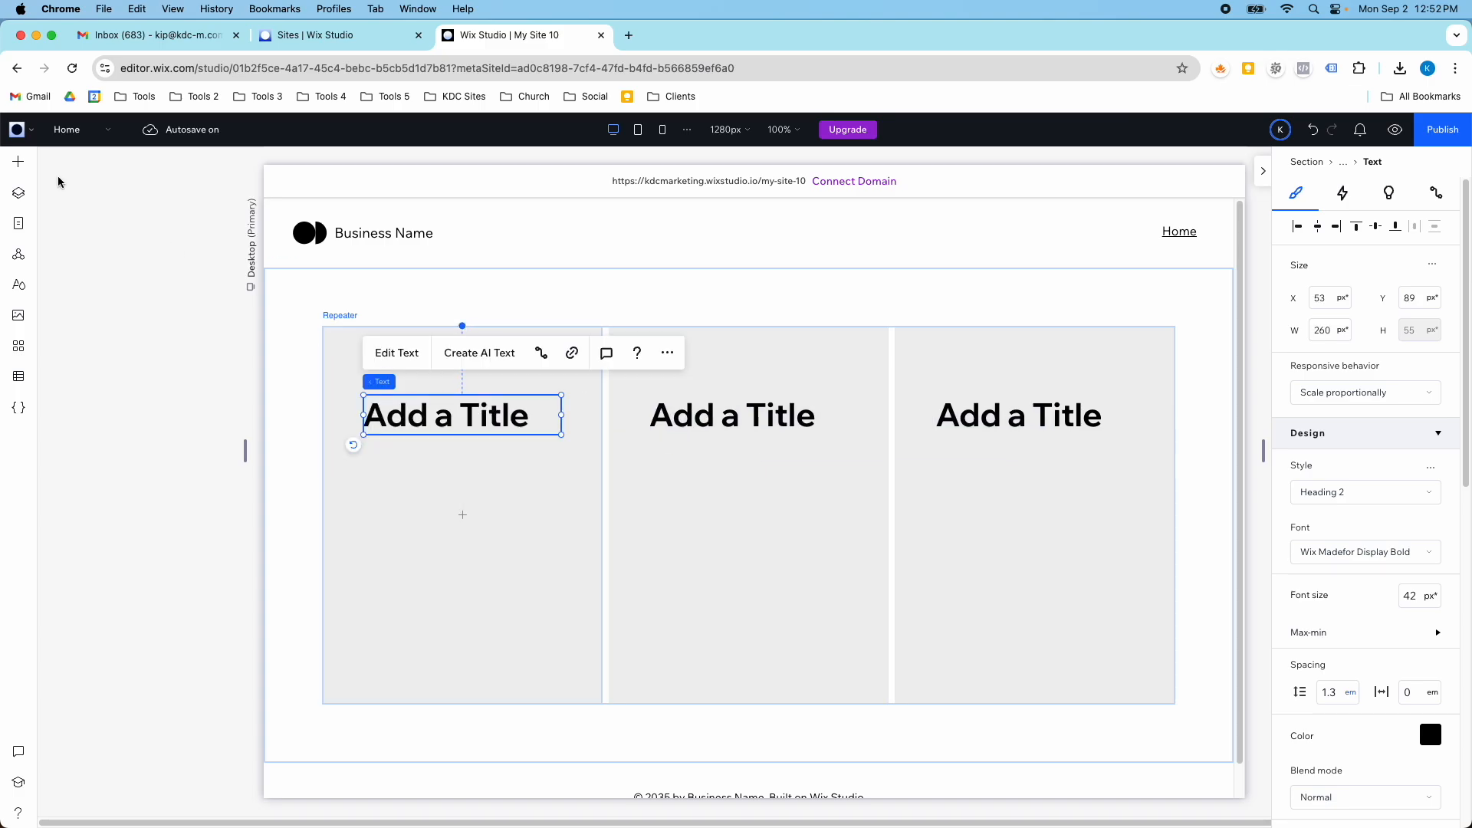
- Add an image of about 290 by 194 px below the title in the repeater item, and center-align the title text
click(19, 161)
drag(210, 240, 438, 552)
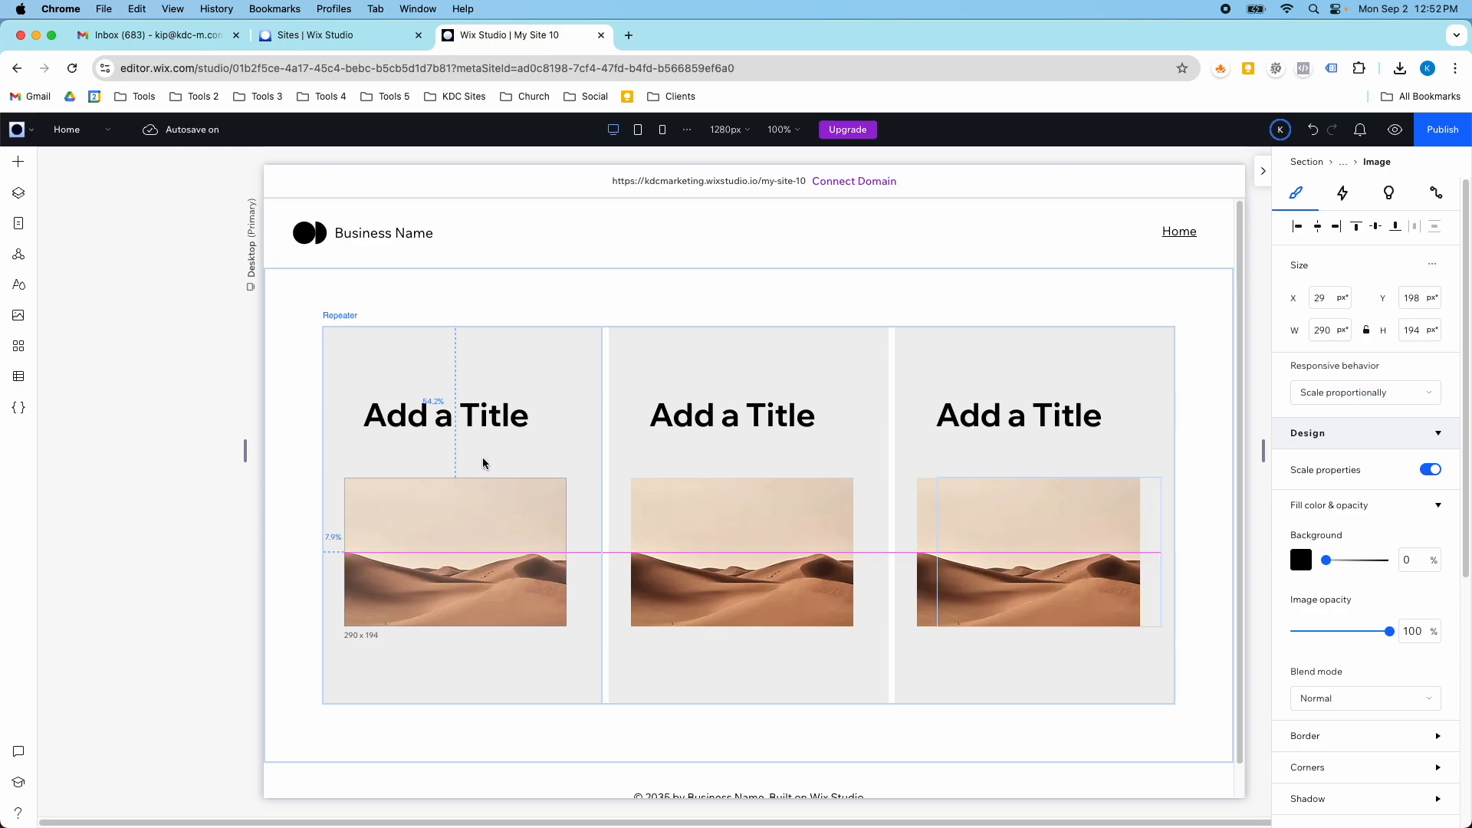
click(497, 408)
scroll(1414, 745, down, 5)
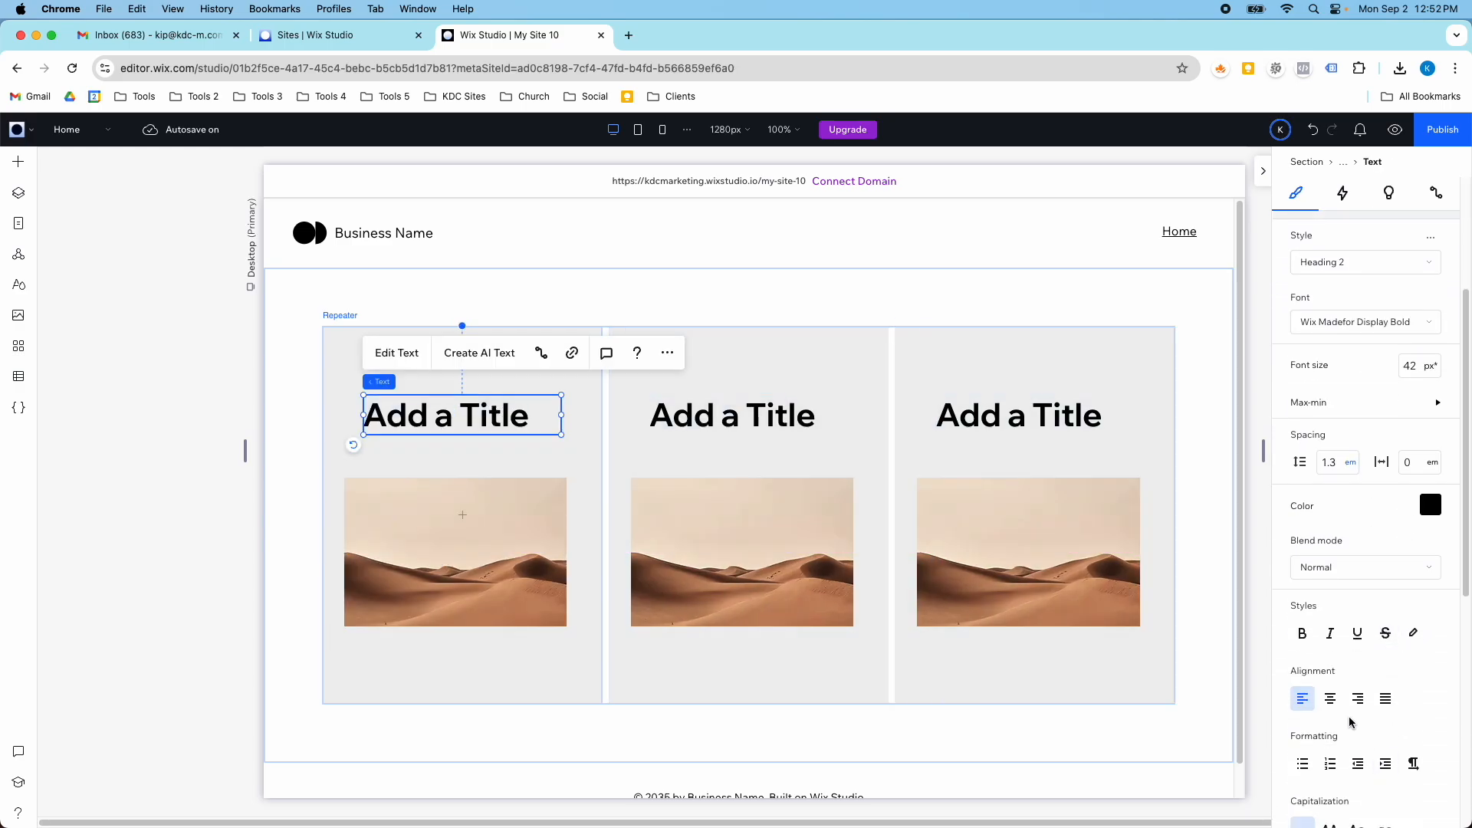
click(1330, 699)
- Create a dataset for the title text from the News collection, named "News dataset homepage"
click(1435, 193)
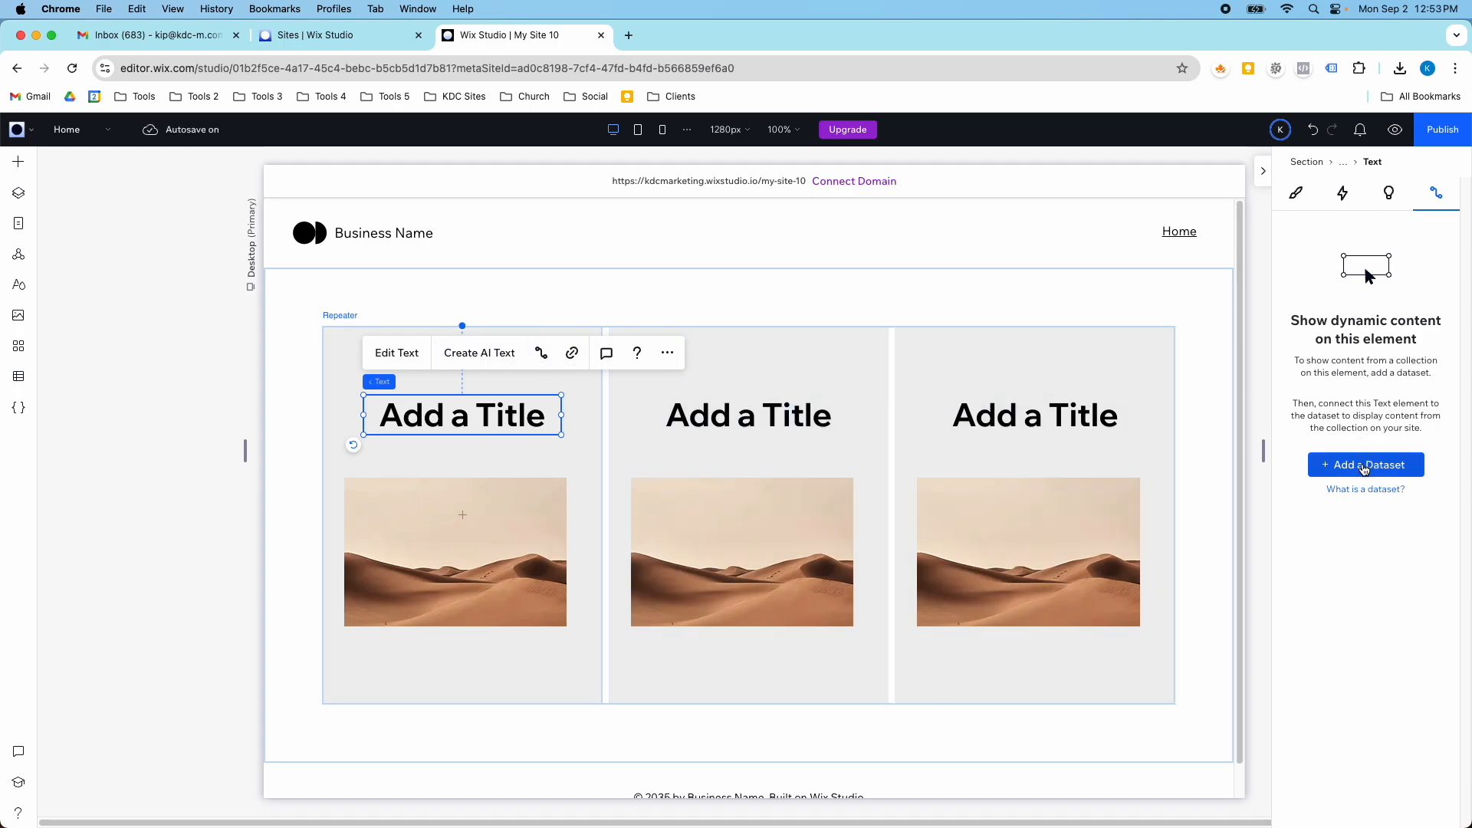
click(1364, 466)
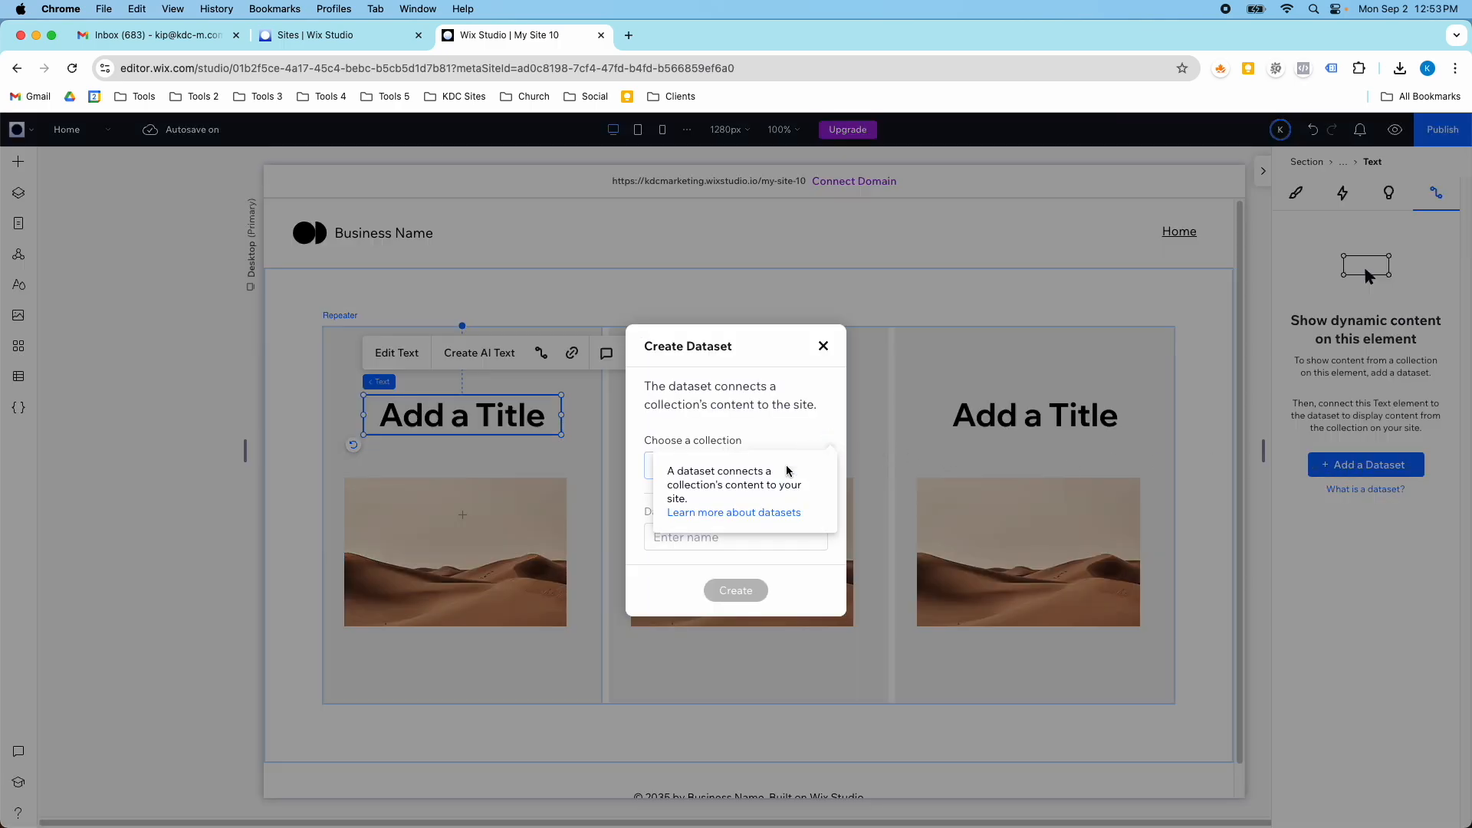
click(802, 465)
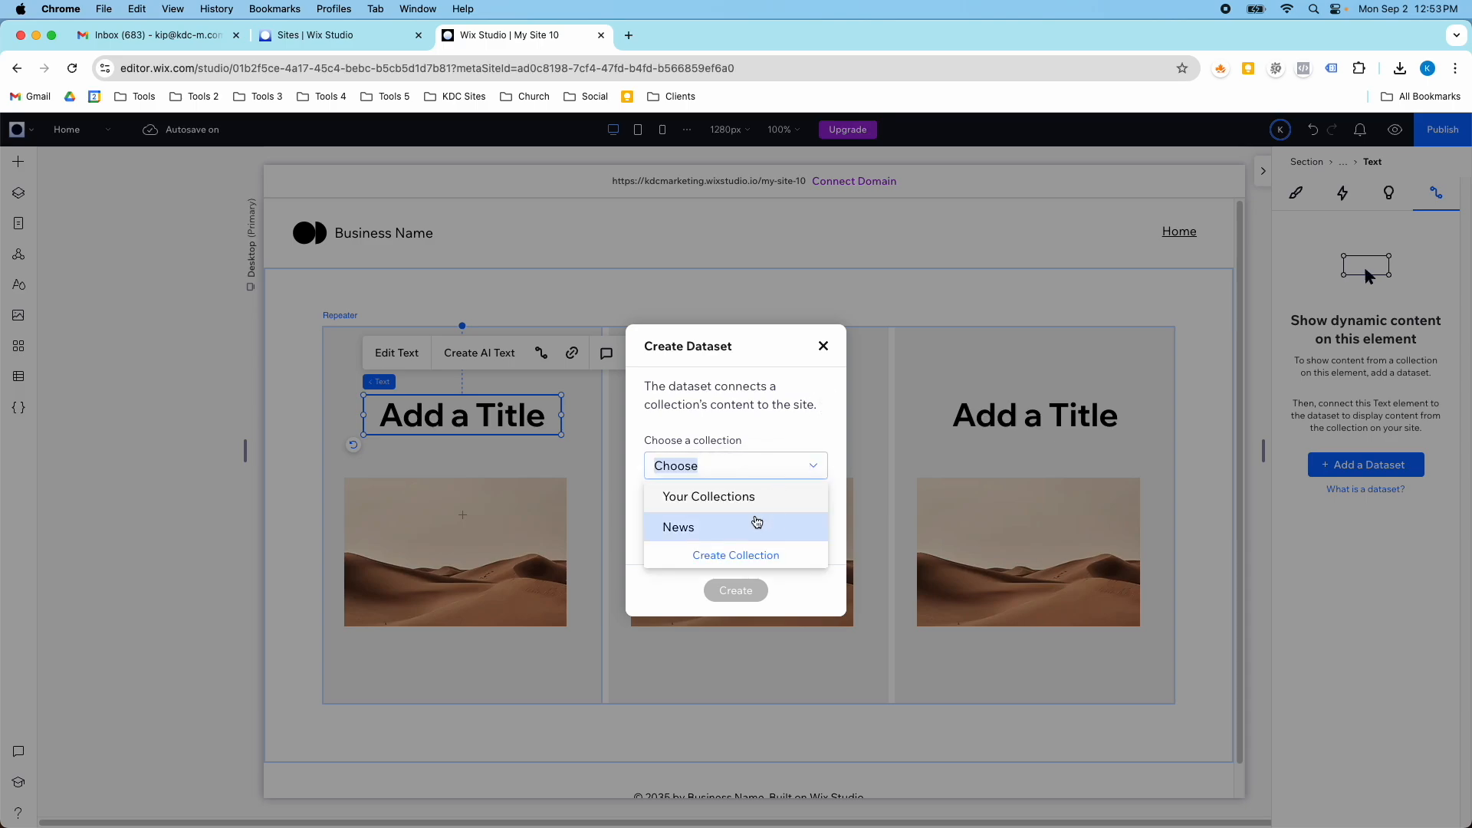
click(755, 521)
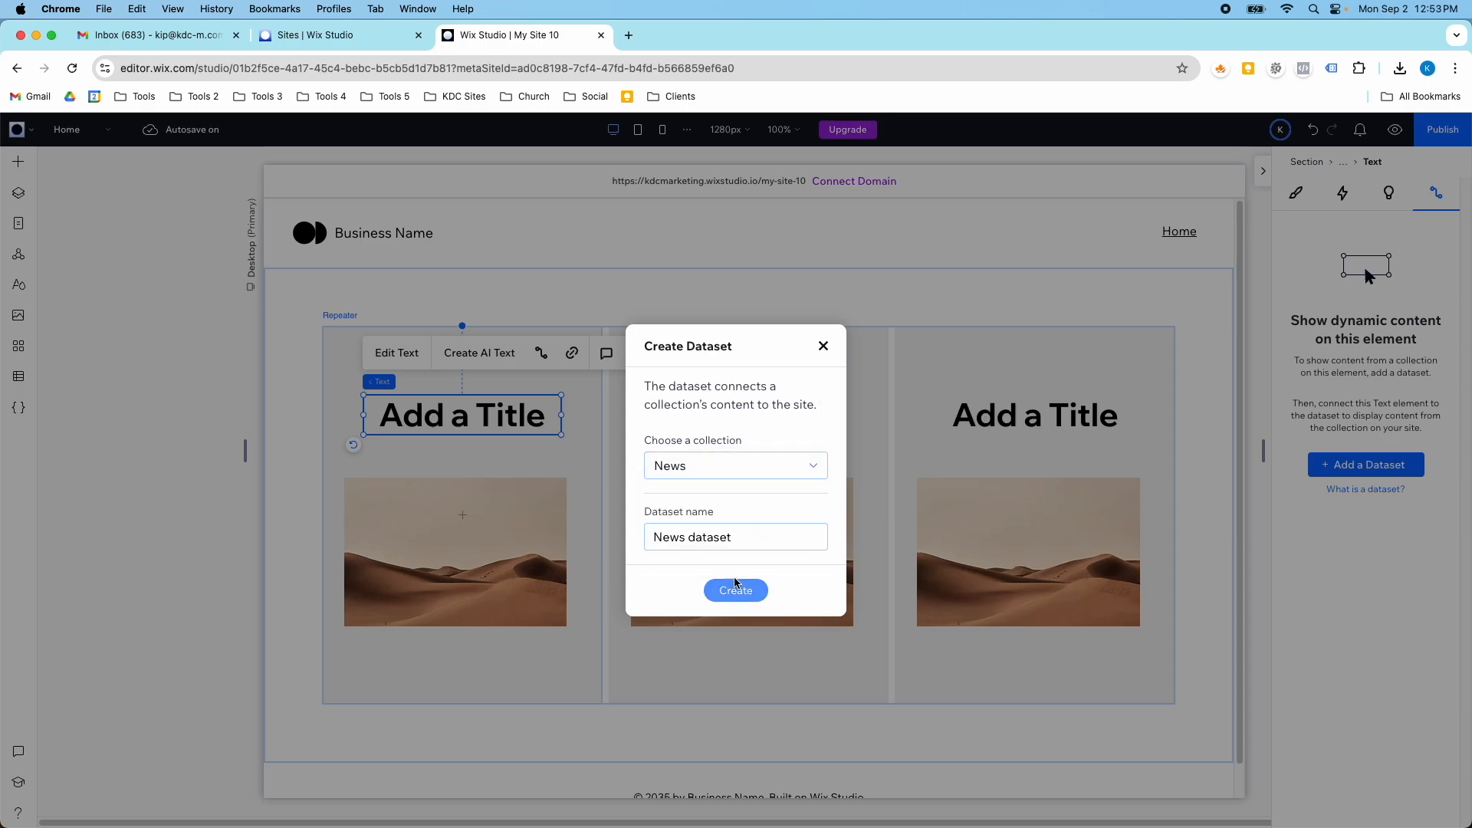
triple_click(736, 541)
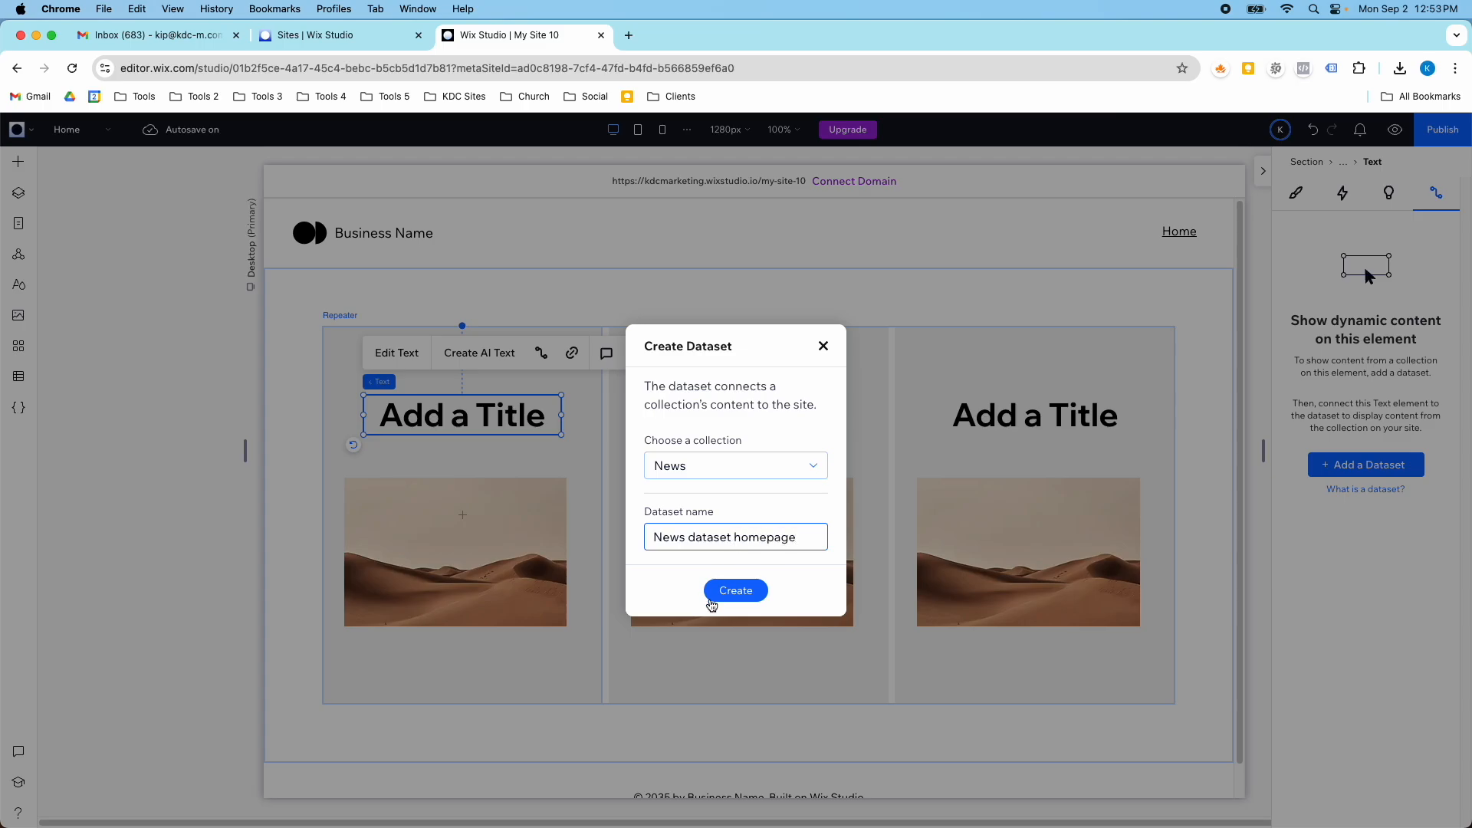
click(717, 592)
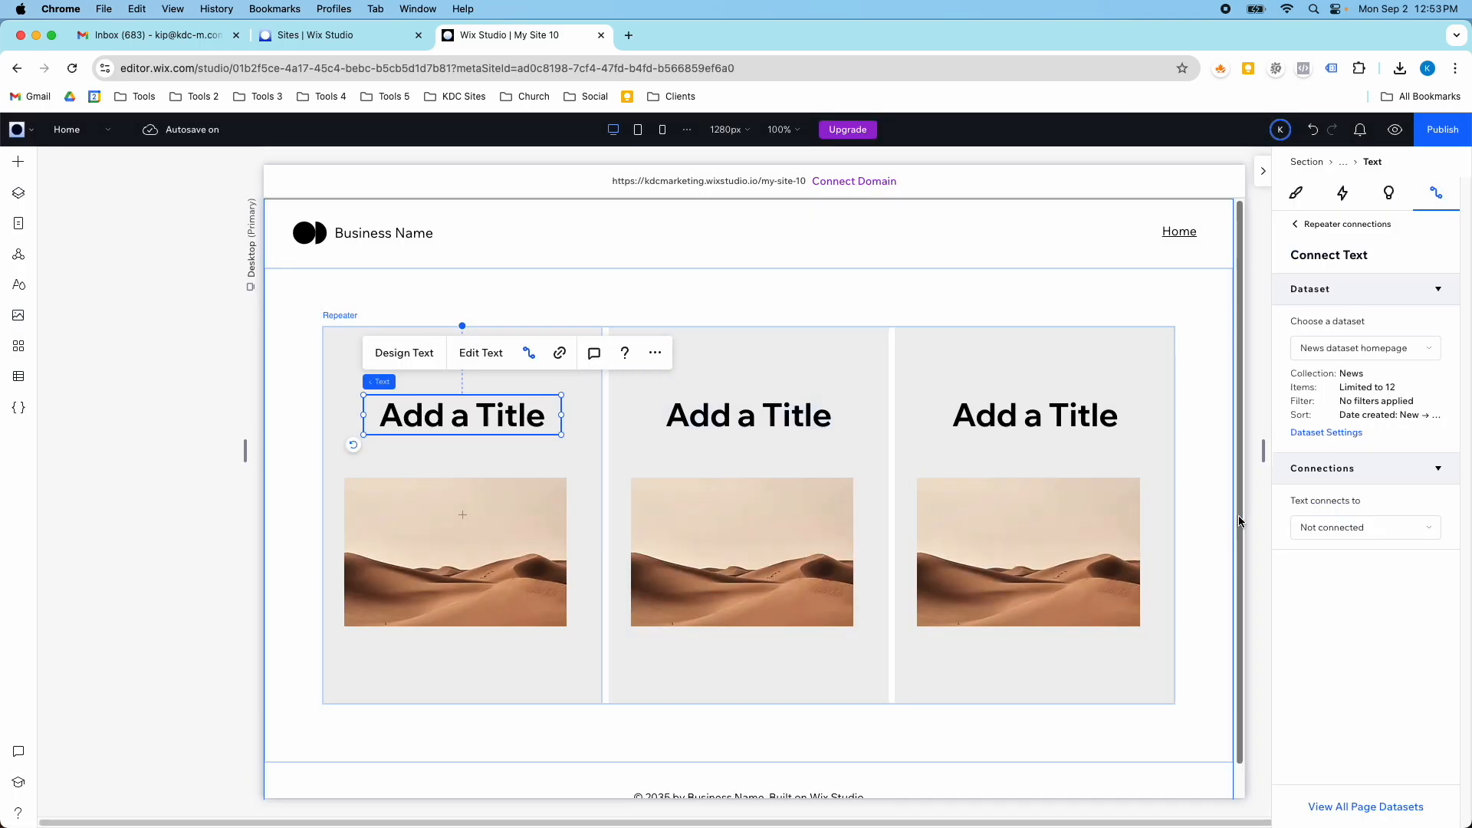
- Look through all rows of cards in the Home page repeater
scroll(664, 443, down, 2)
scroll(664, 444, up, 2)
scroll(526, 378, down, 4)
scroll(516, 401, down, 4)
scroll(615, 451, up, 6)
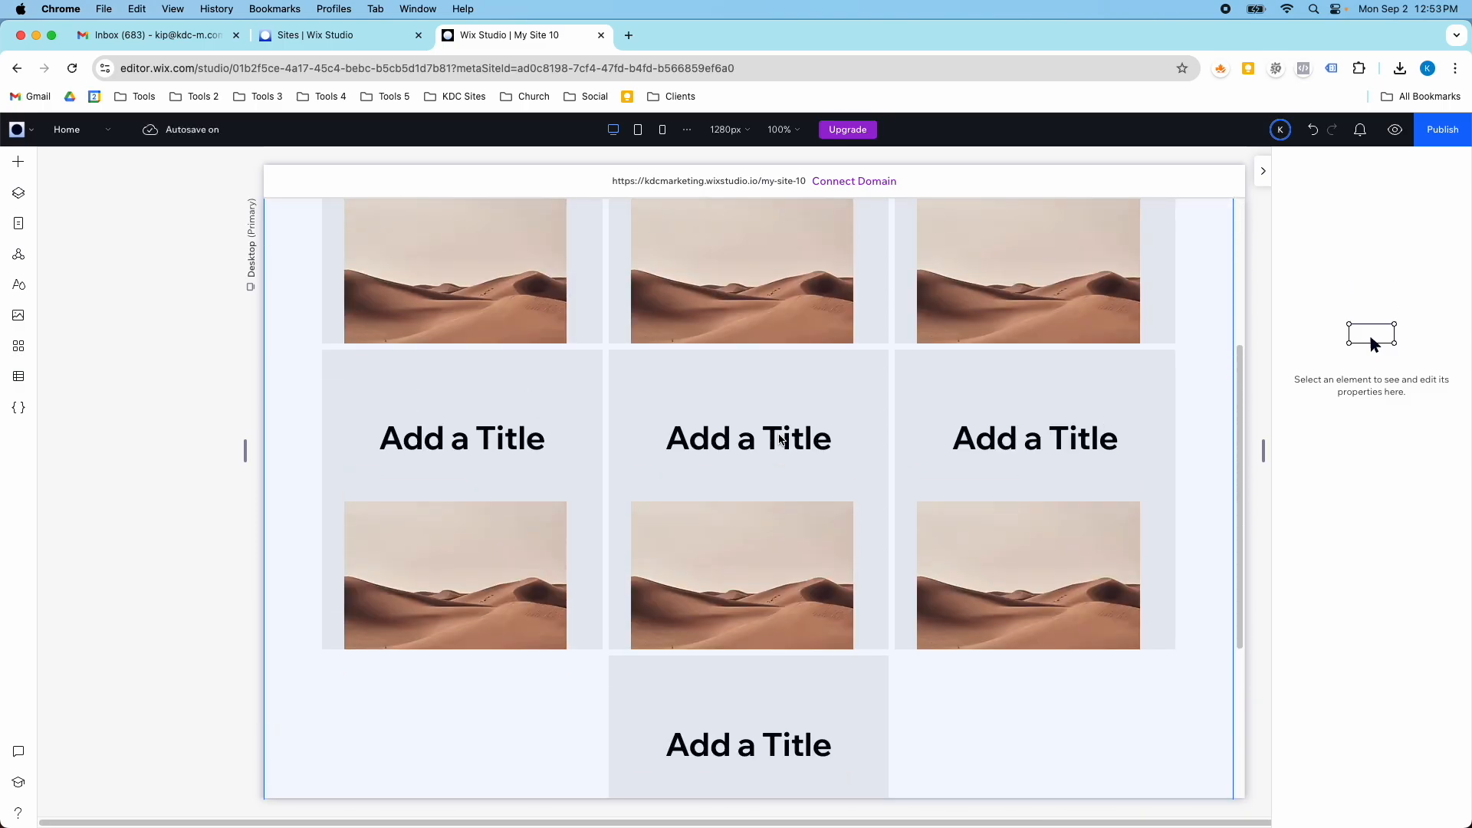
scroll(880, 431, down, 2)
scroll(900, 460, down, 6)
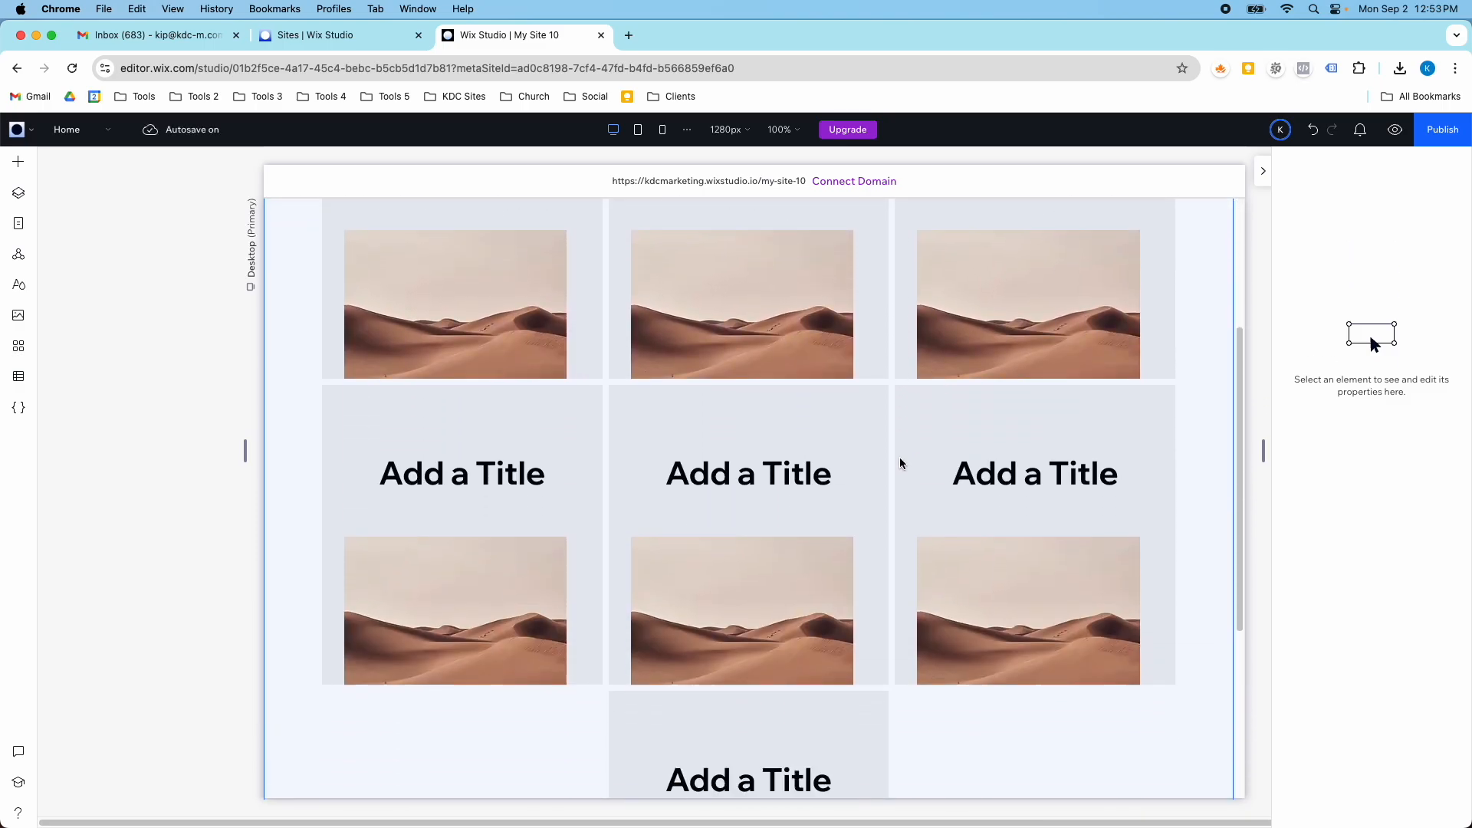
scroll(535, 388, up, 8)
- Tighten the repeater card by moving the title up to about Y 61 px and the image up beneath it
click(516, 405)
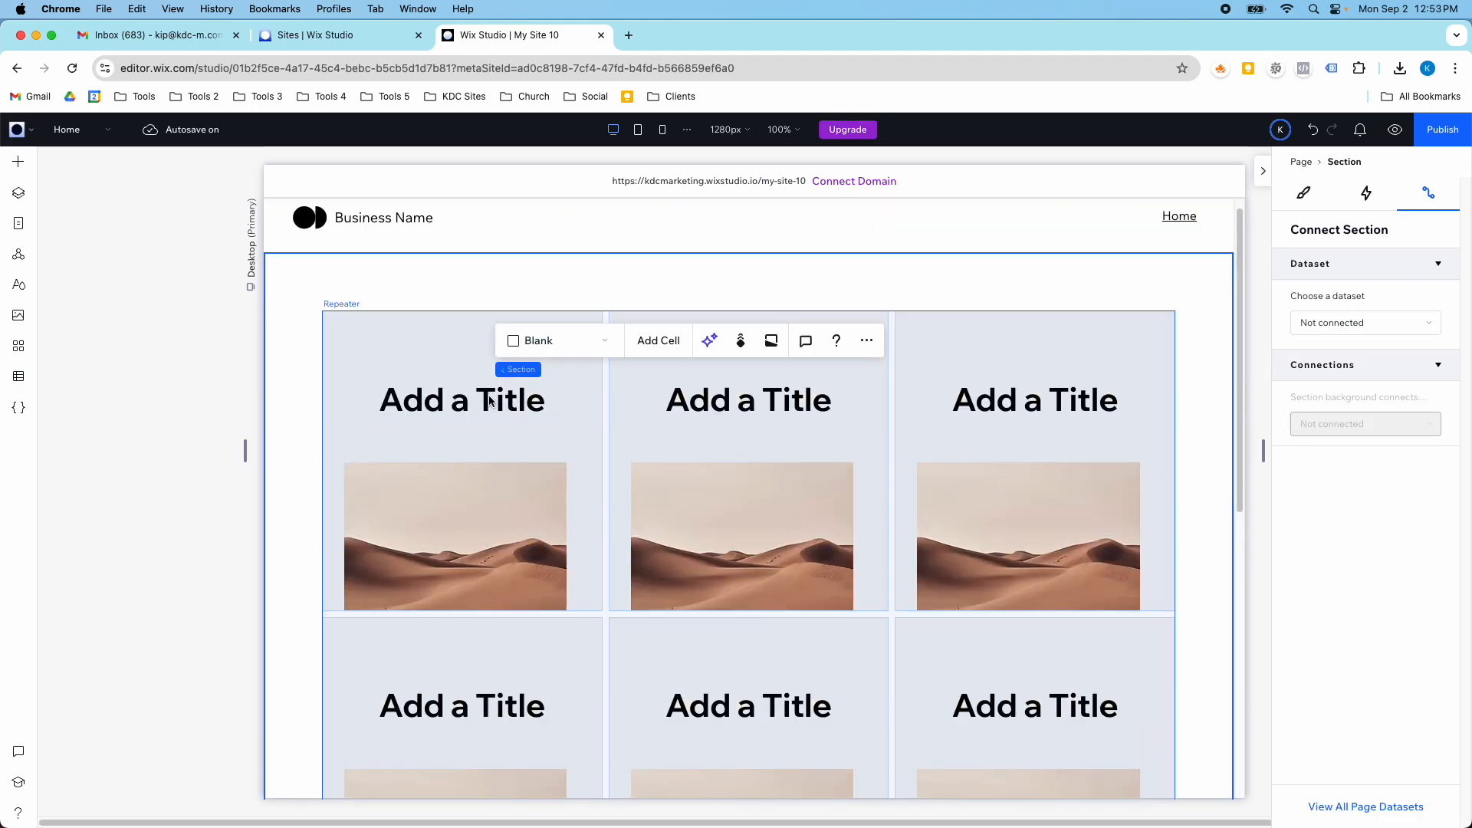
click(491, 400)
click(486, 479)
click(486, 464)
drag(486, 464, 522, 392)
click(524, 408)
drag(531, 463, 534, 441)
- Connect the repeater's title text to the Title (Text) field of the News dataset homepage
click(507, 389)
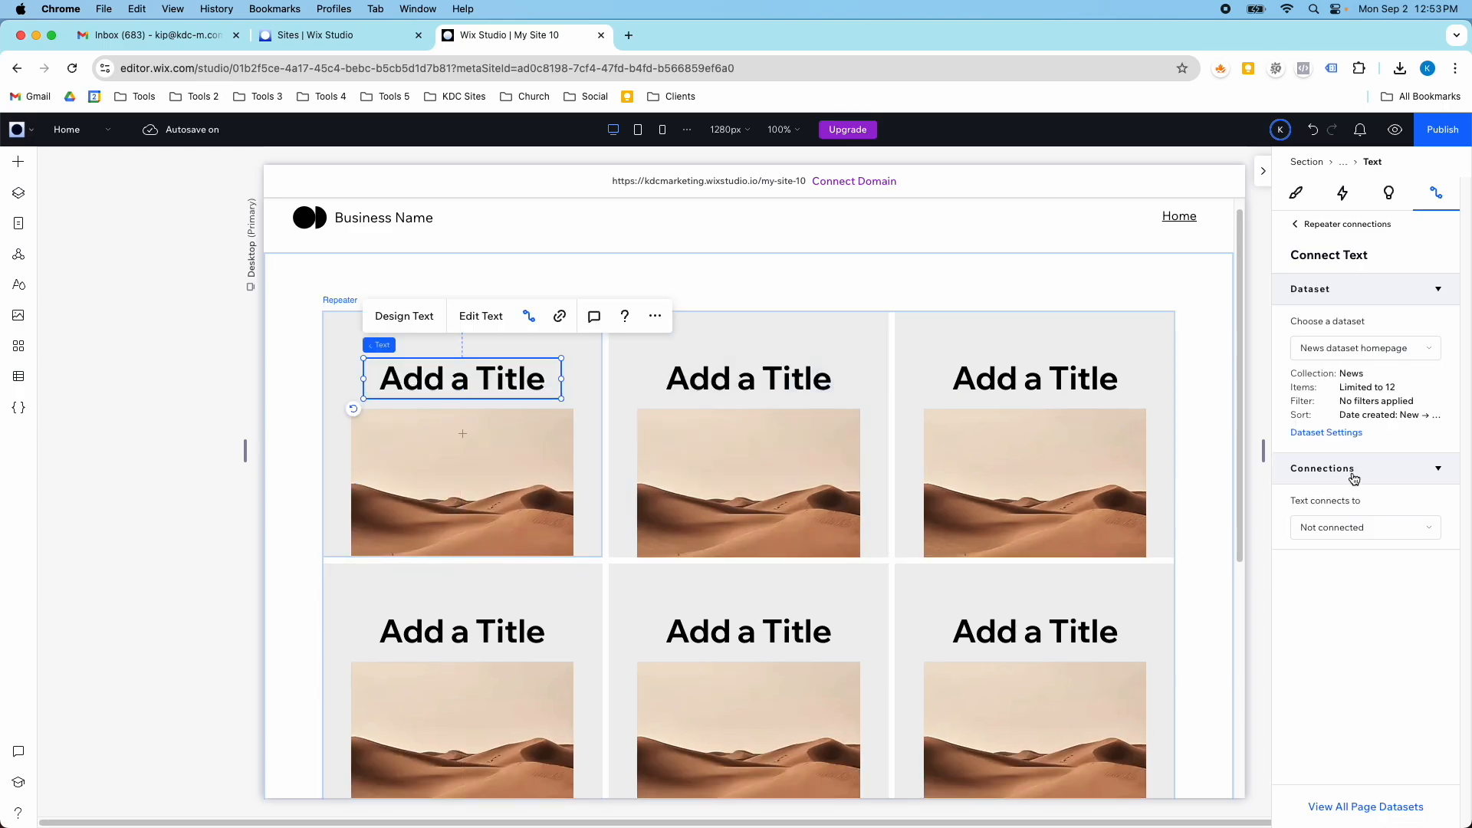
click(1349, 527)
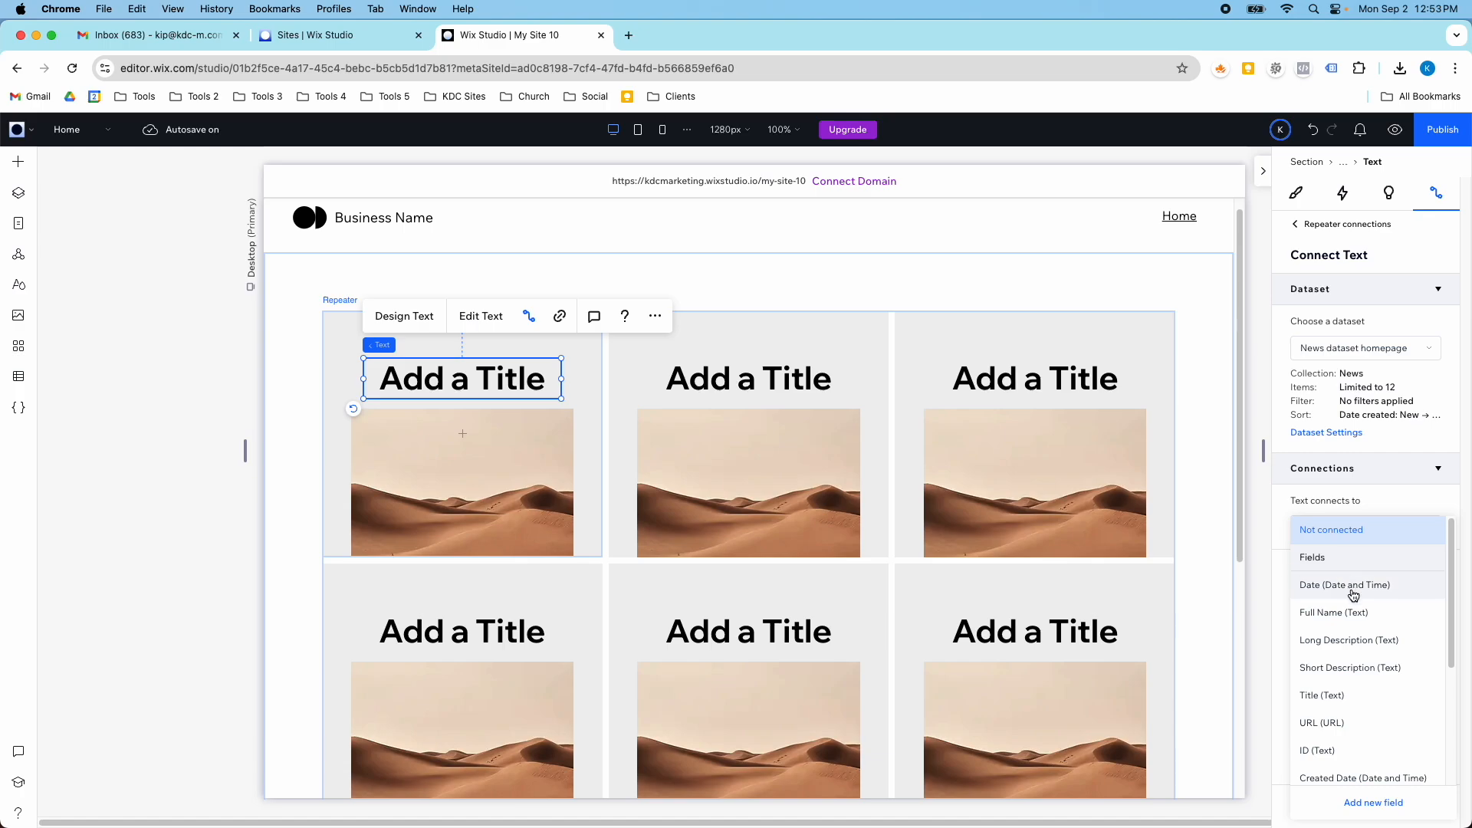
scroll(1366, 656, down, 1)
click(1348, 646)
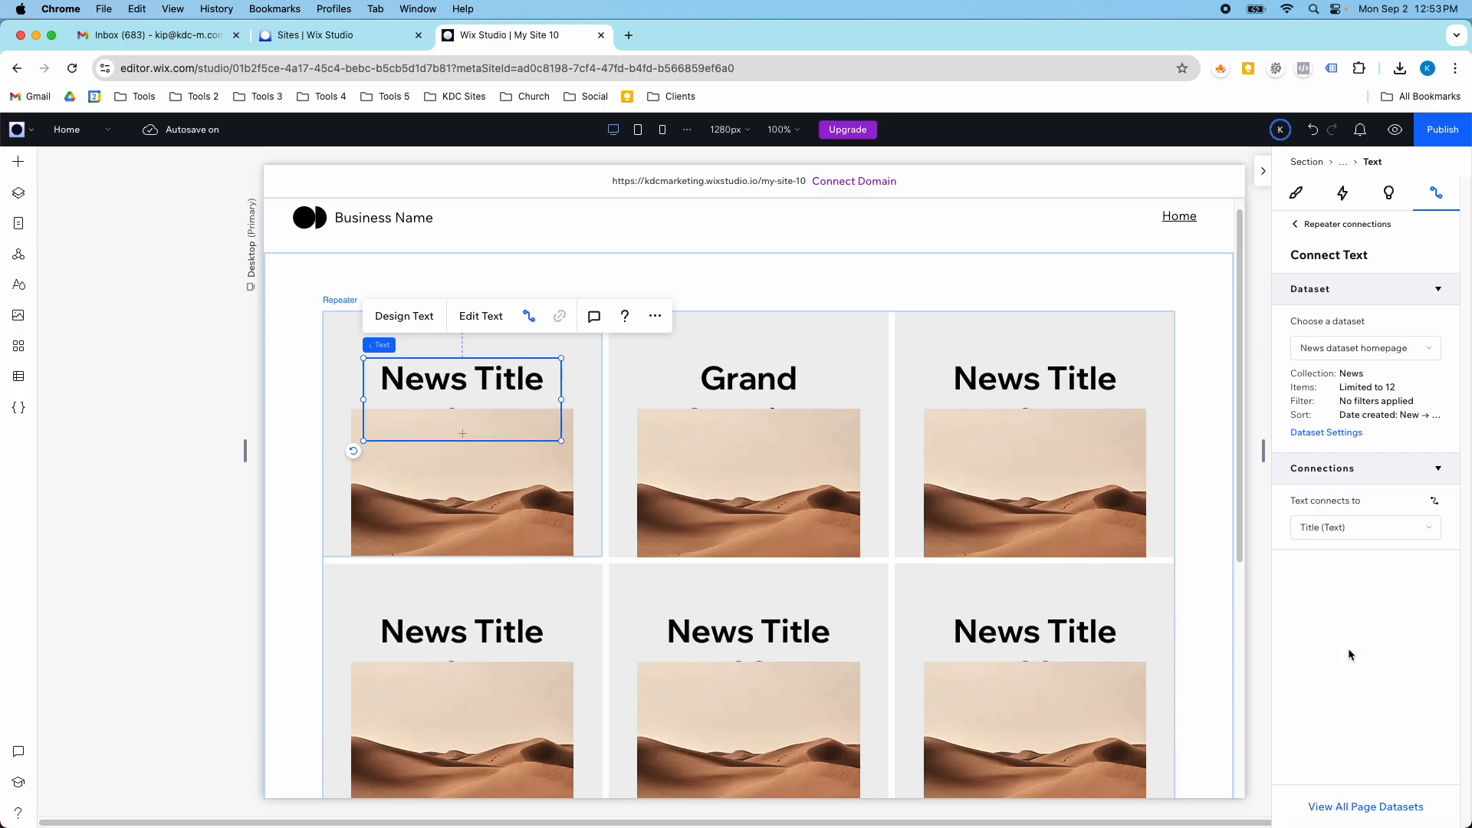
- Set the connected title text's style to Heading 6
click(1296, 193)
click(1361, 492)
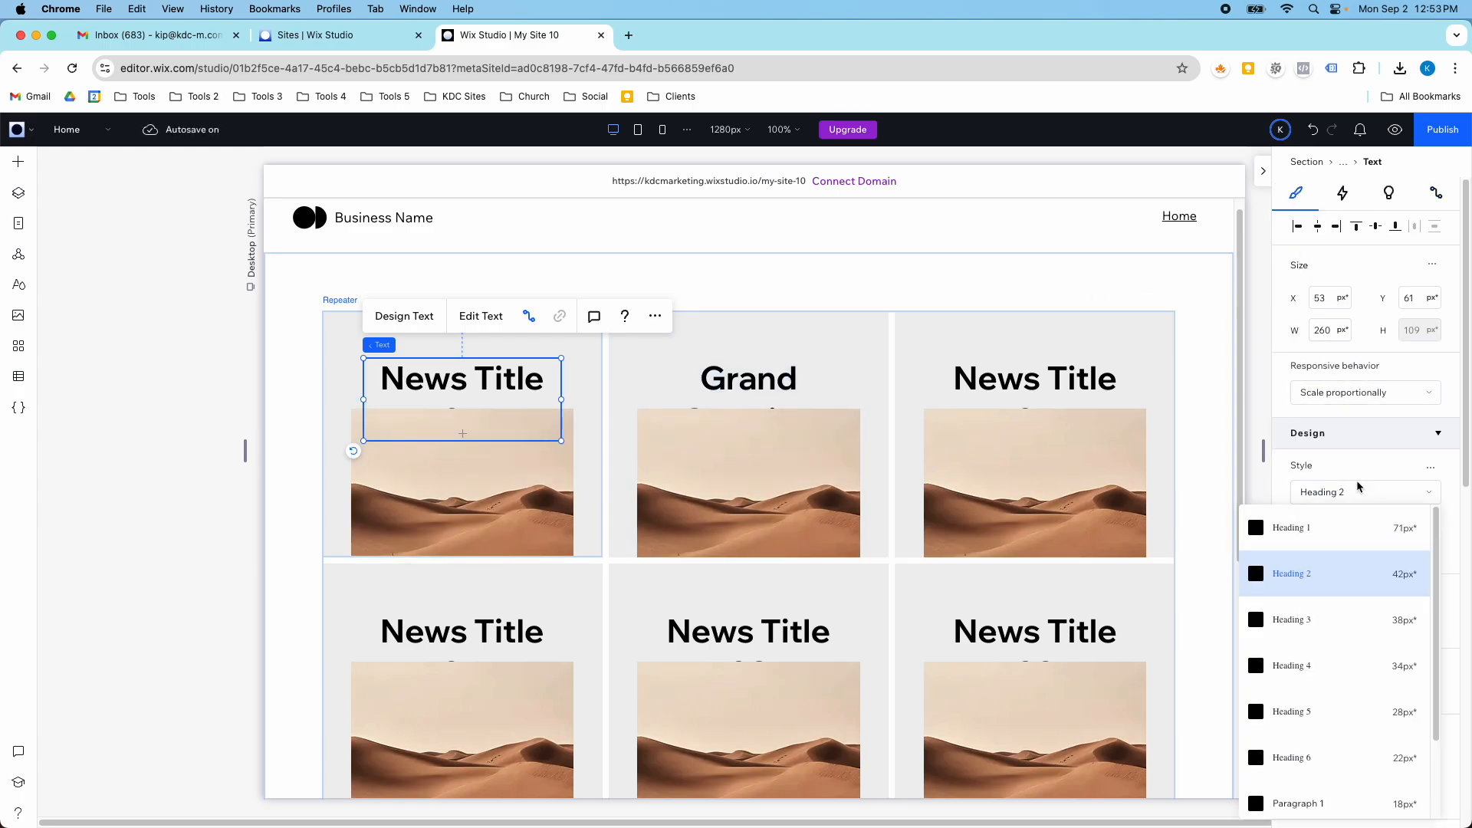
click(1331, 664)
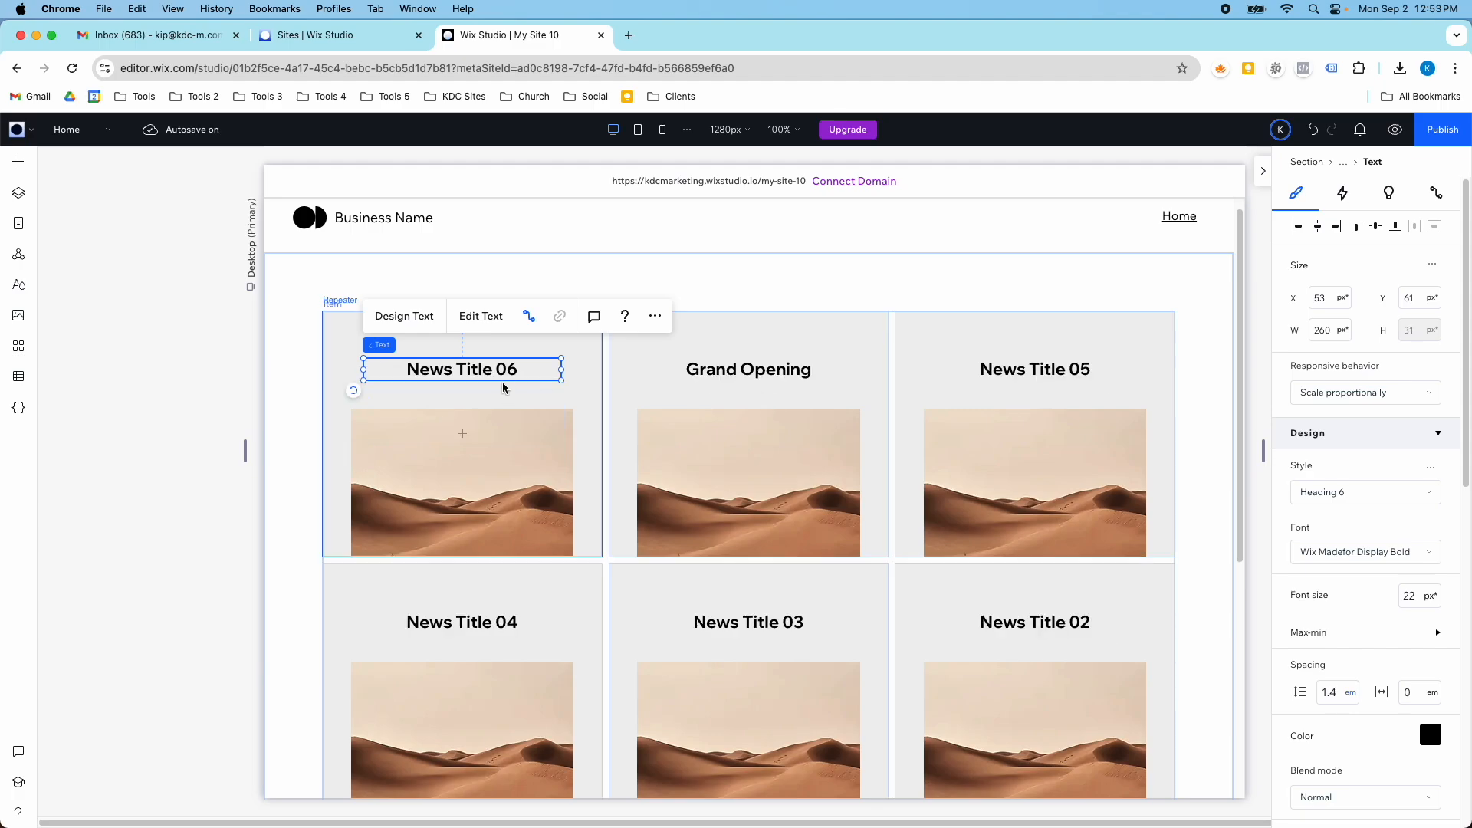
- Move the repeater image closer to the title, to about Y 100 px, and extend the item slightly at its lower edge
click(751, 456)
drag(753, 459, 799, 443)
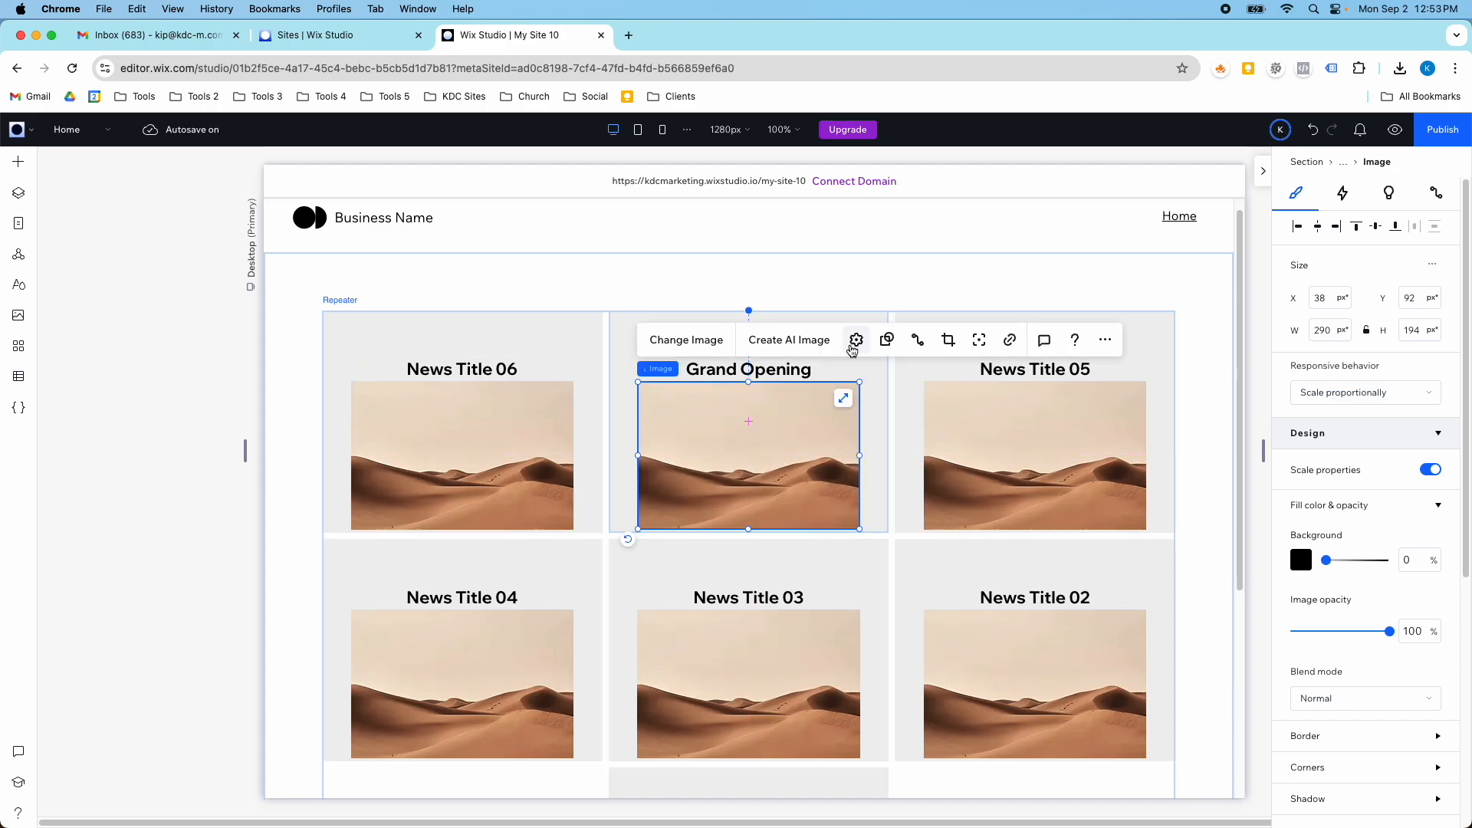
click(747, 531)
drag(747, 533, 749, 546)
click(742, 500)
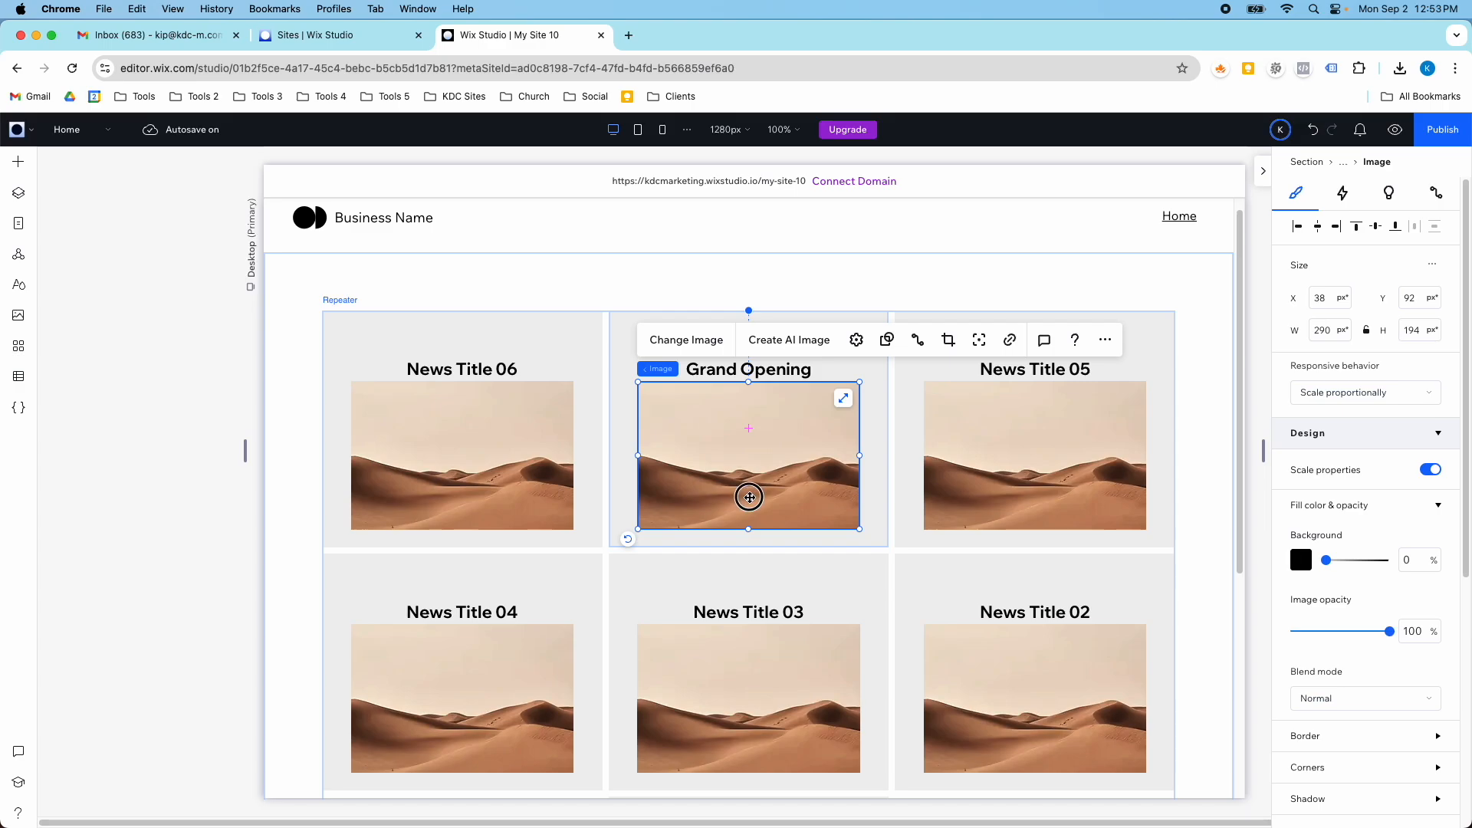
drag(749, 500, 749, 506)
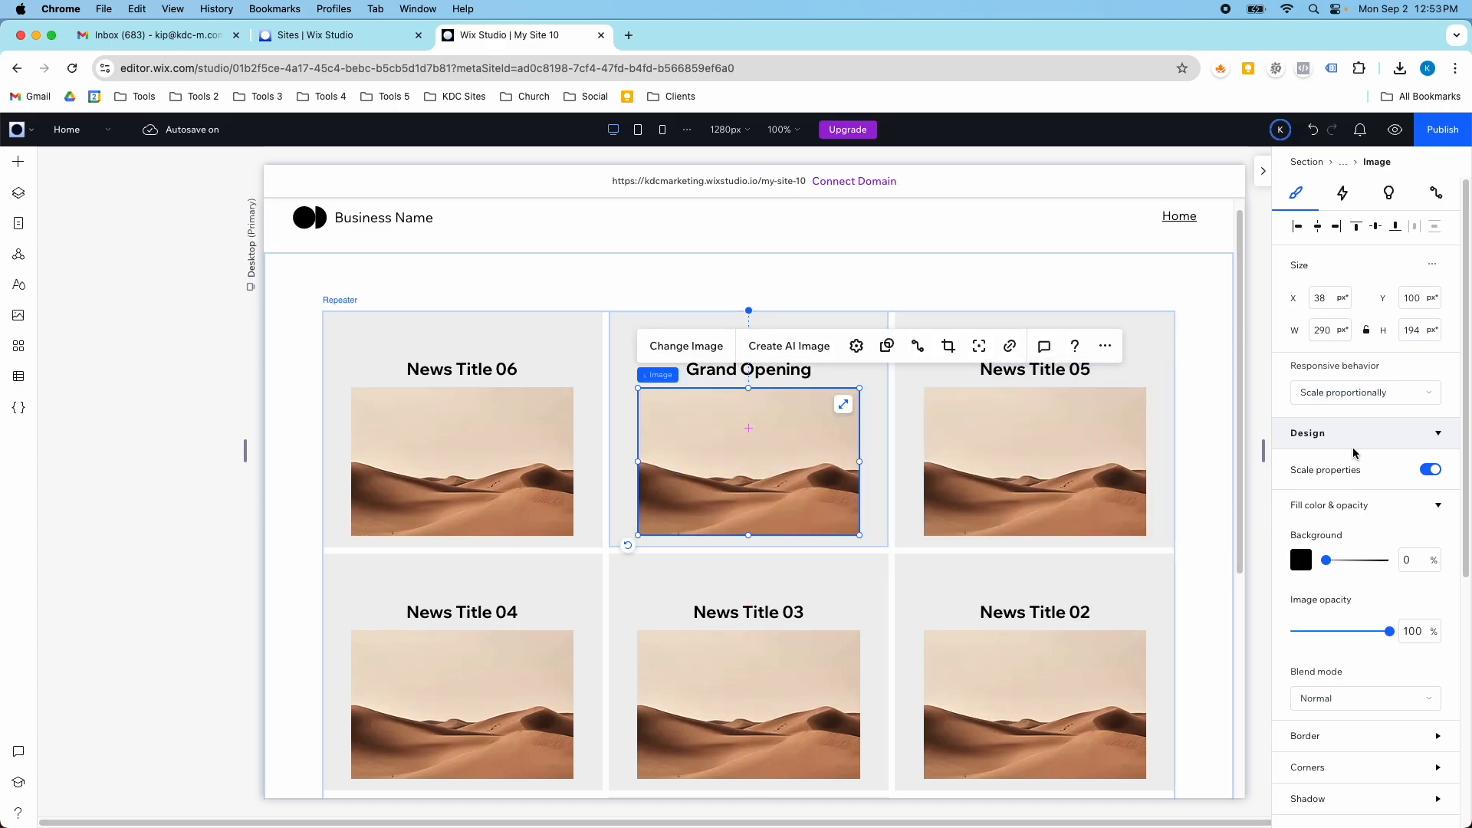
- Connect the repeater image's source to the Image (Image) field of the News dataset homepage
click(1435, 195)
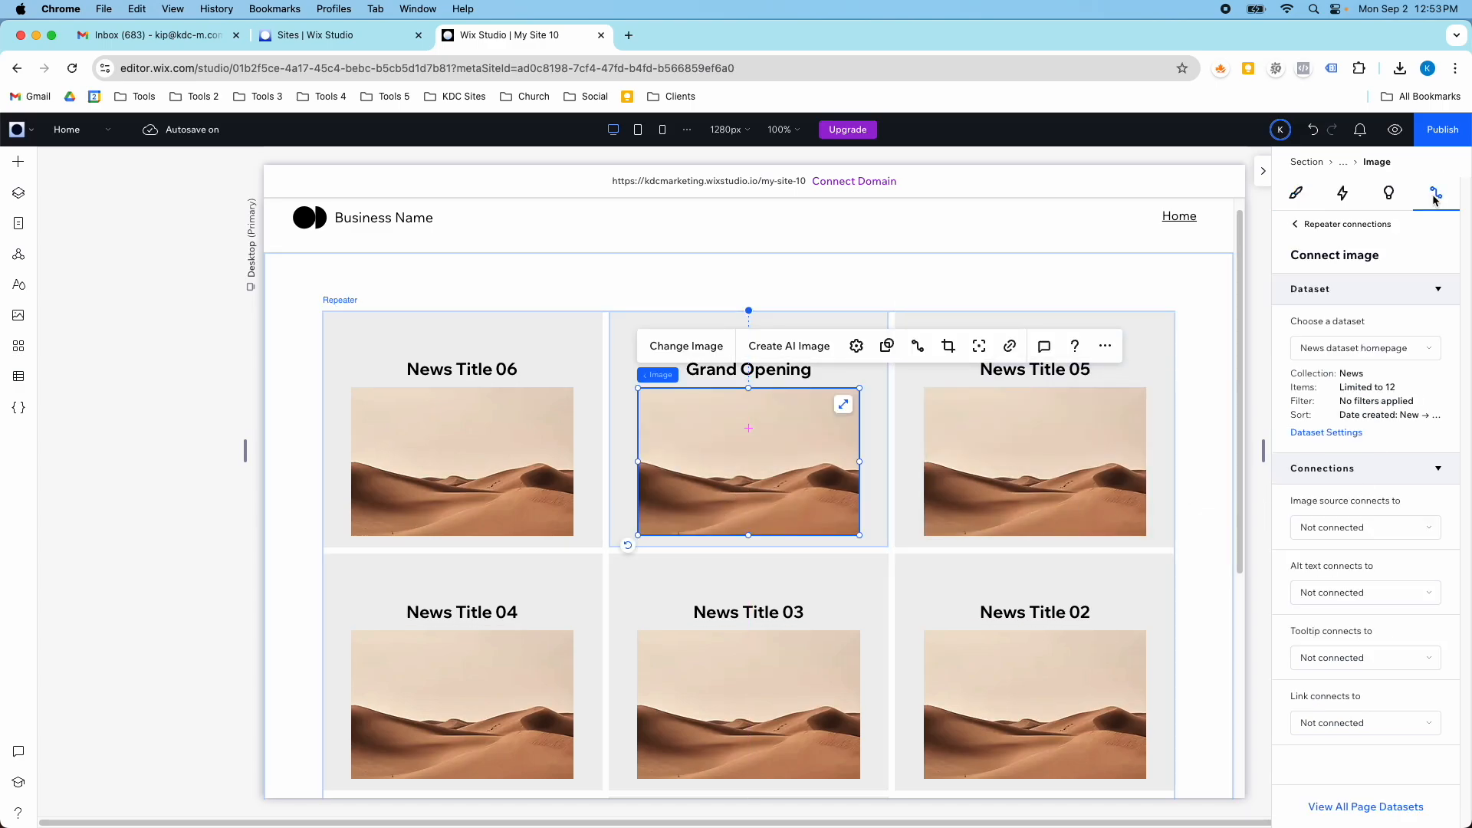
click(1348, 537)
click(1349, 586)
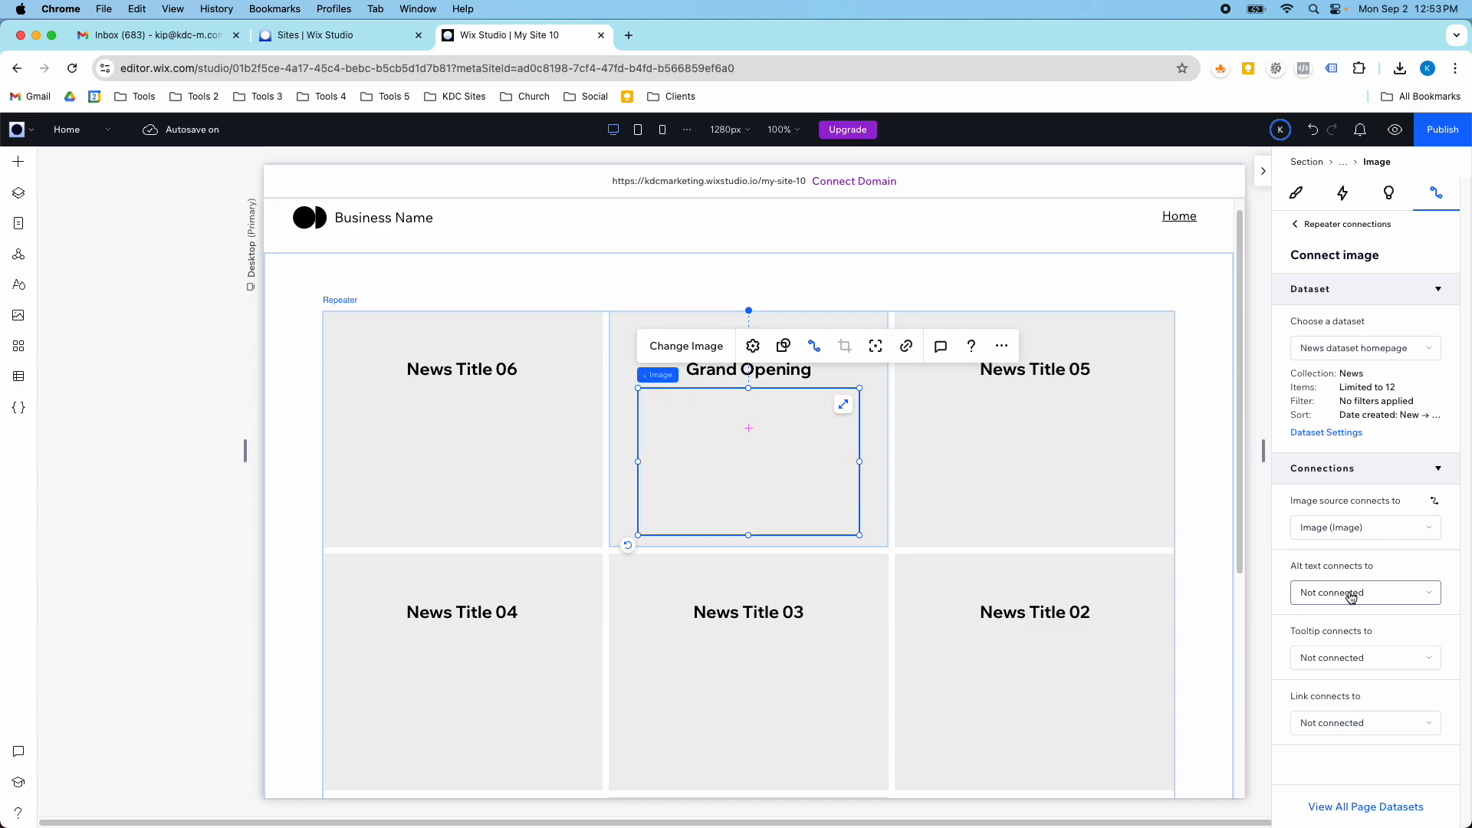
- Move the title and image up within the repeater item and extend the item's lower edge to a height of about 363 px
click(522, 298)
click(485, 376)
click(485, 377)
click(444, 368)
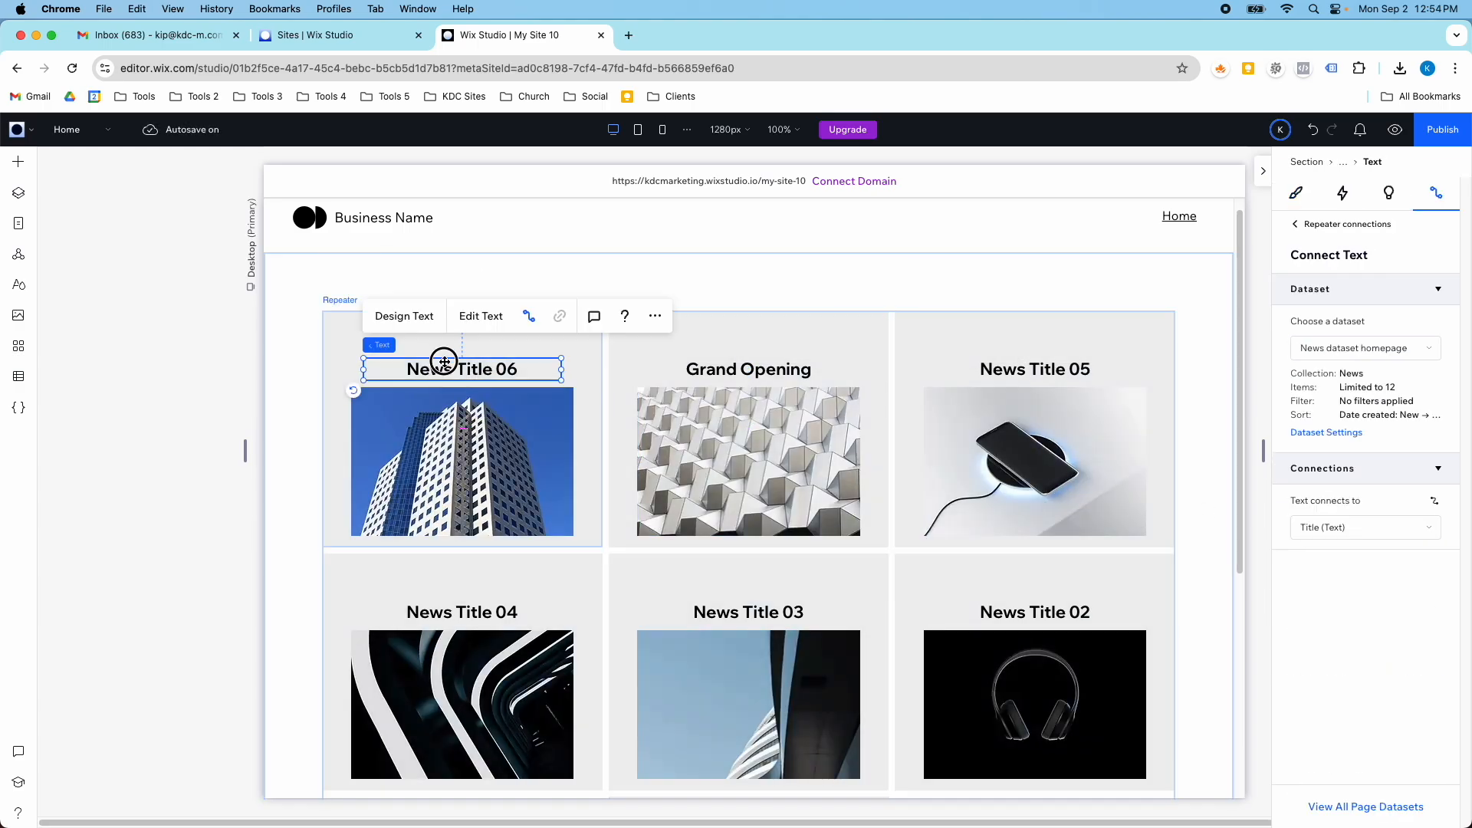
drag(443, 368, 444, 345)
drag(458, 398, 458, 380)
click(460, 546)
drag(462, 546, 462, 588)
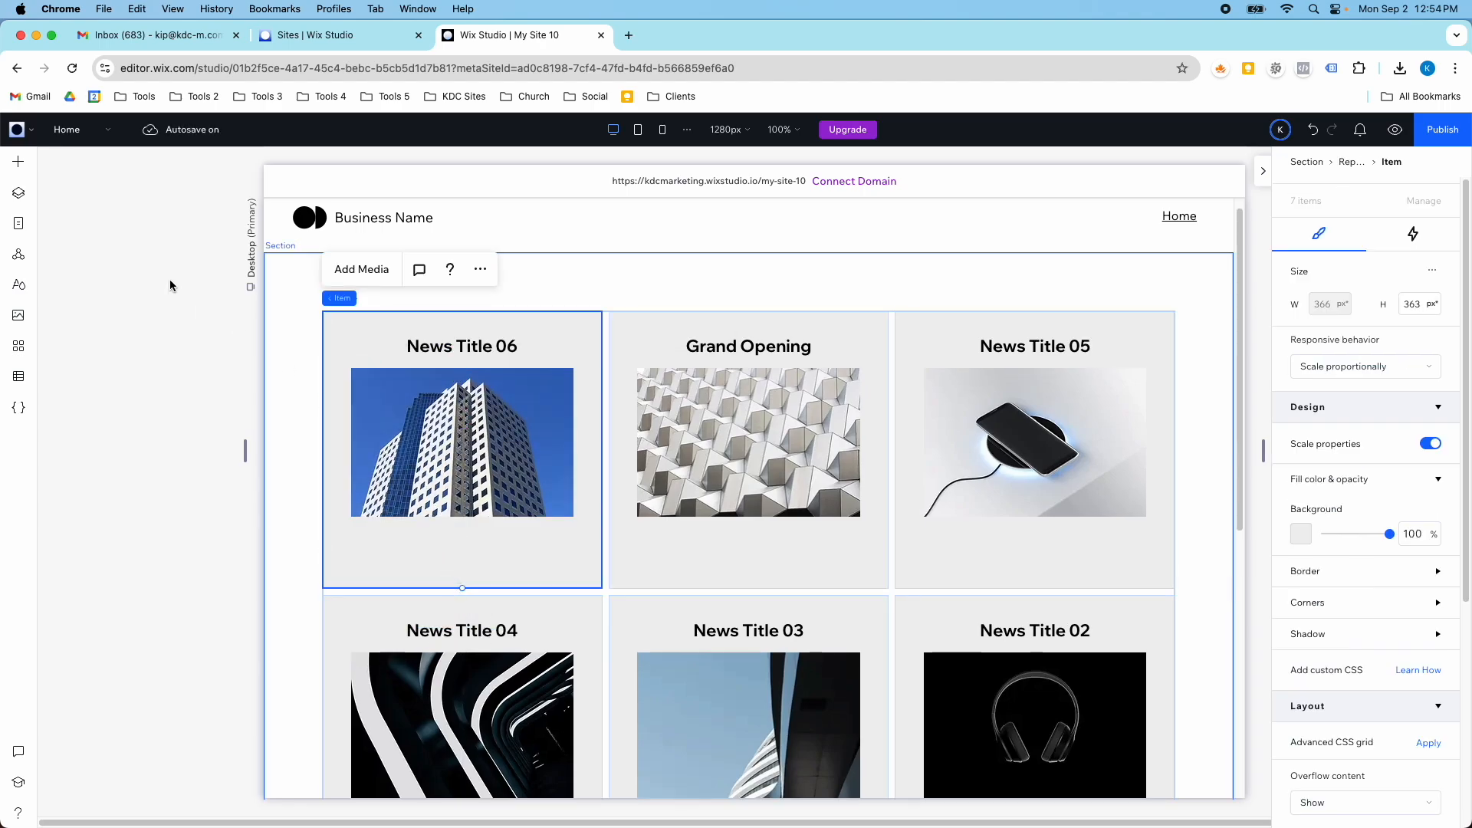
- Add a button centred beneath the image in the first repeater item, at about X 112 px, Y 286 px
click(18, 161)
drag(224, 336, 470, 553)
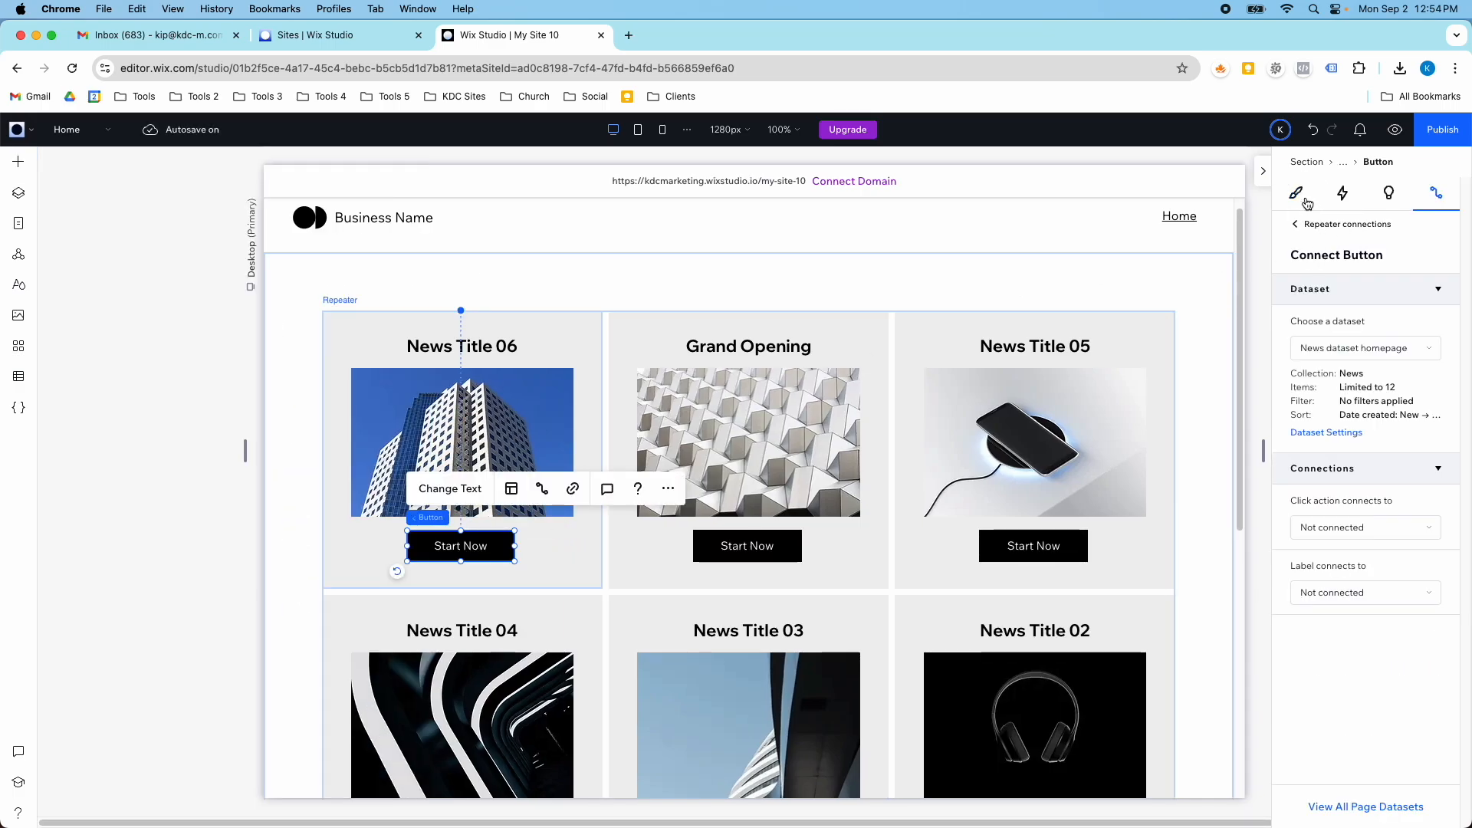
click(1296, 194)
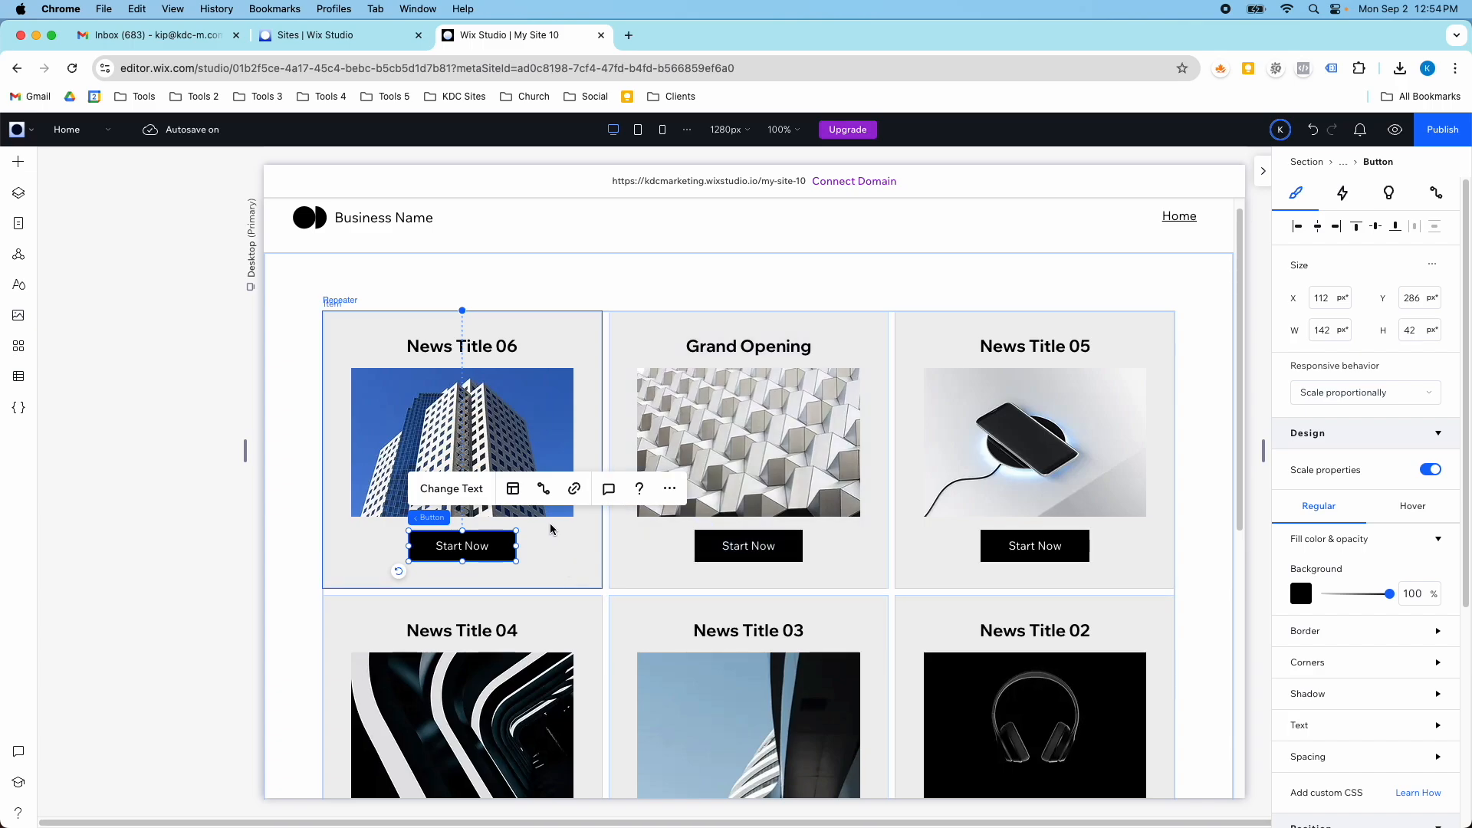
- Connect the button's click action to the News (Item) dynamic page
click(542, 488)
click(1357, 528)
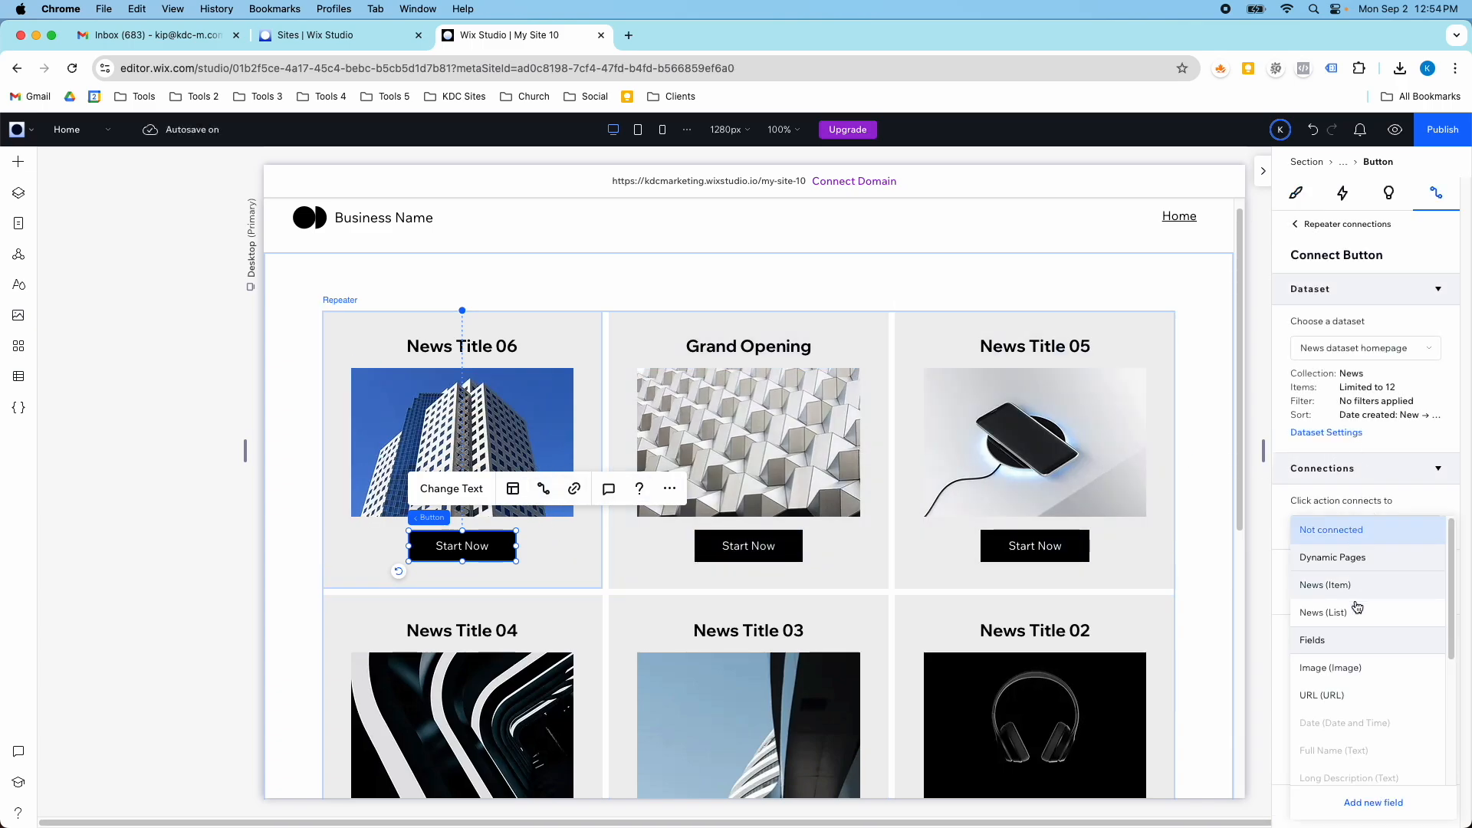
scroll(1356, 670, down, 3)
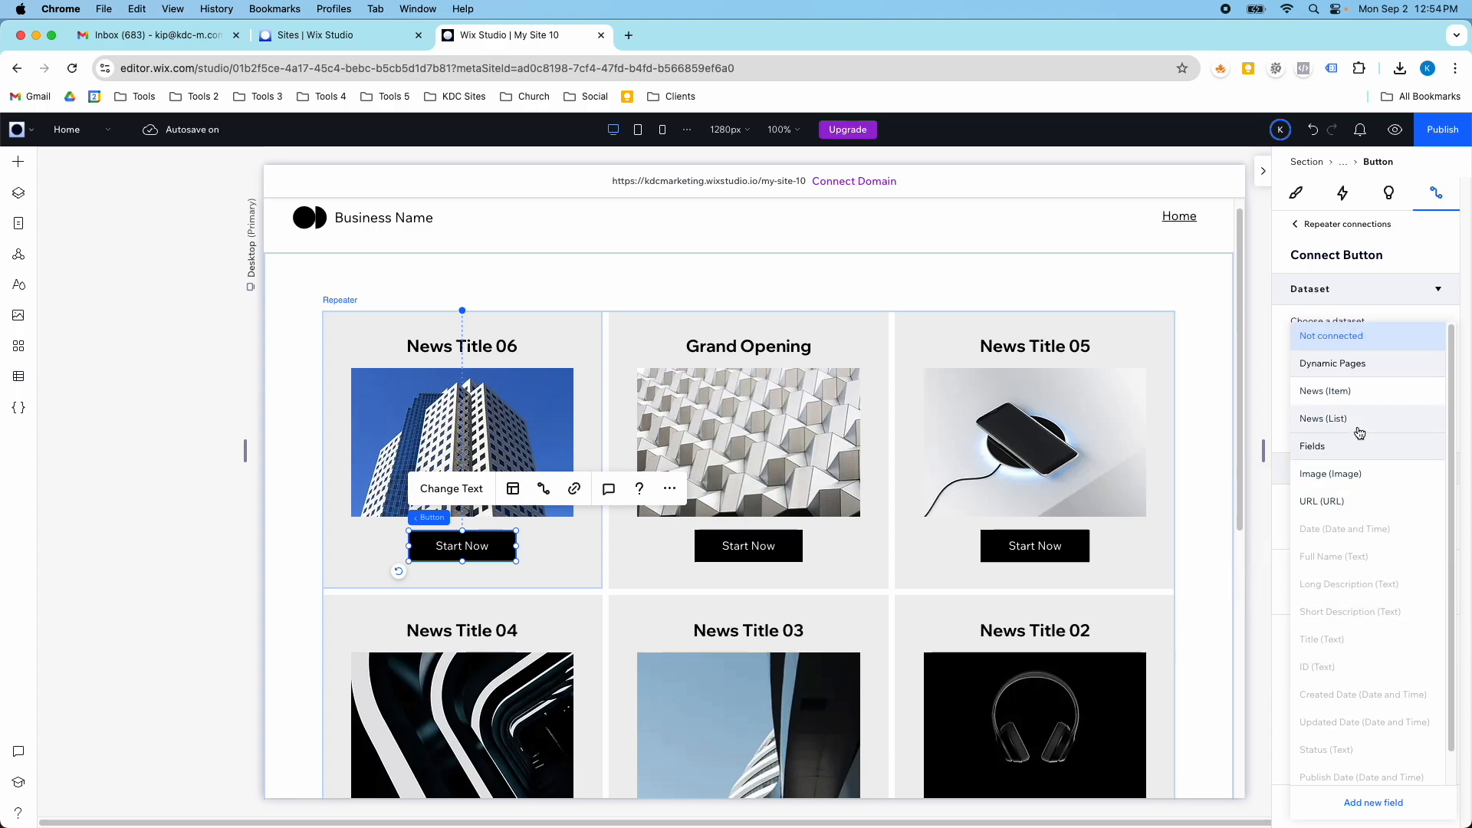
click(1346, 392)
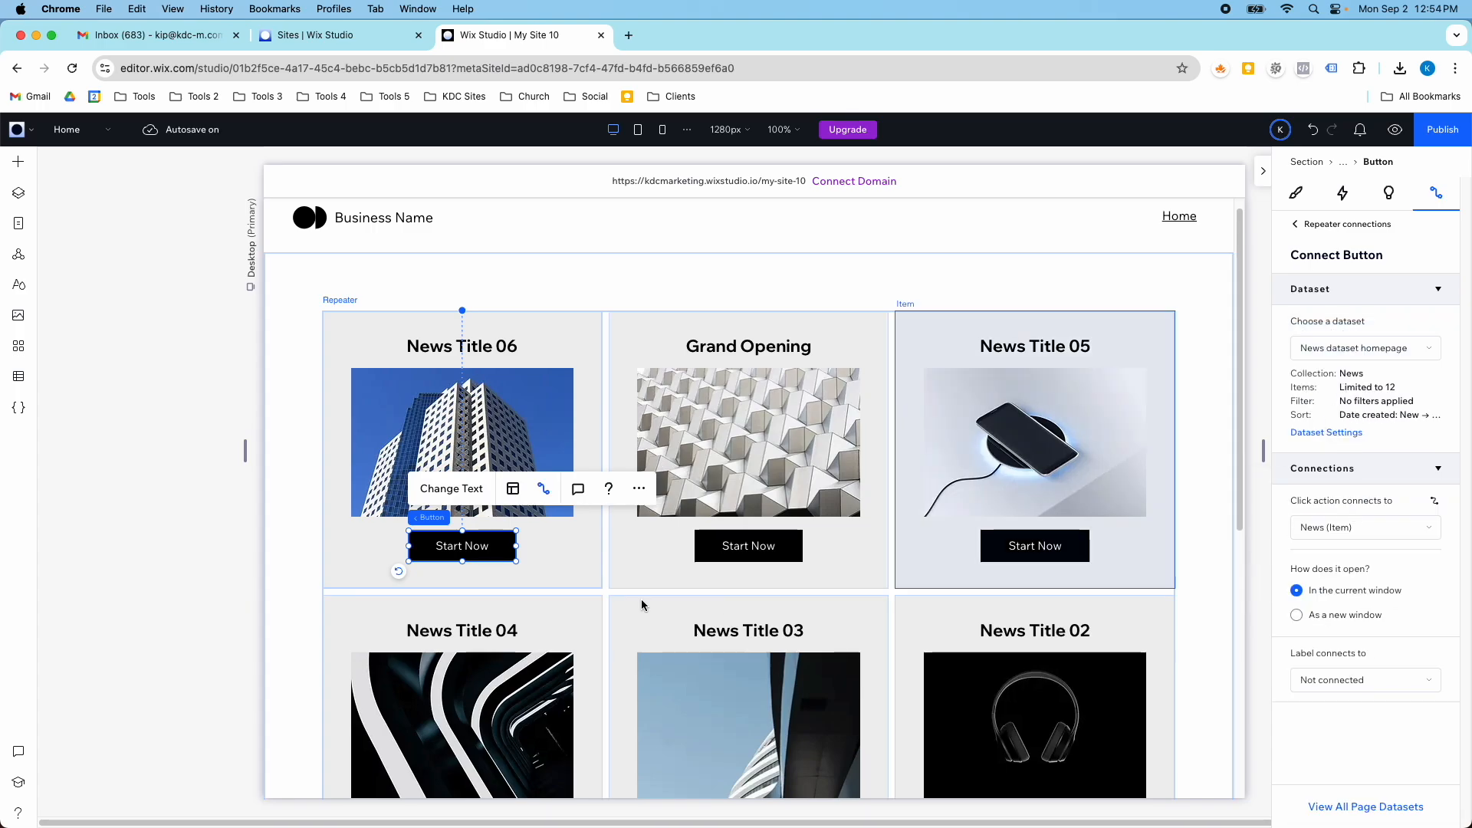
- Change the repeater button's text to "Learn More" and check it across the repeater items
click(454, 494)
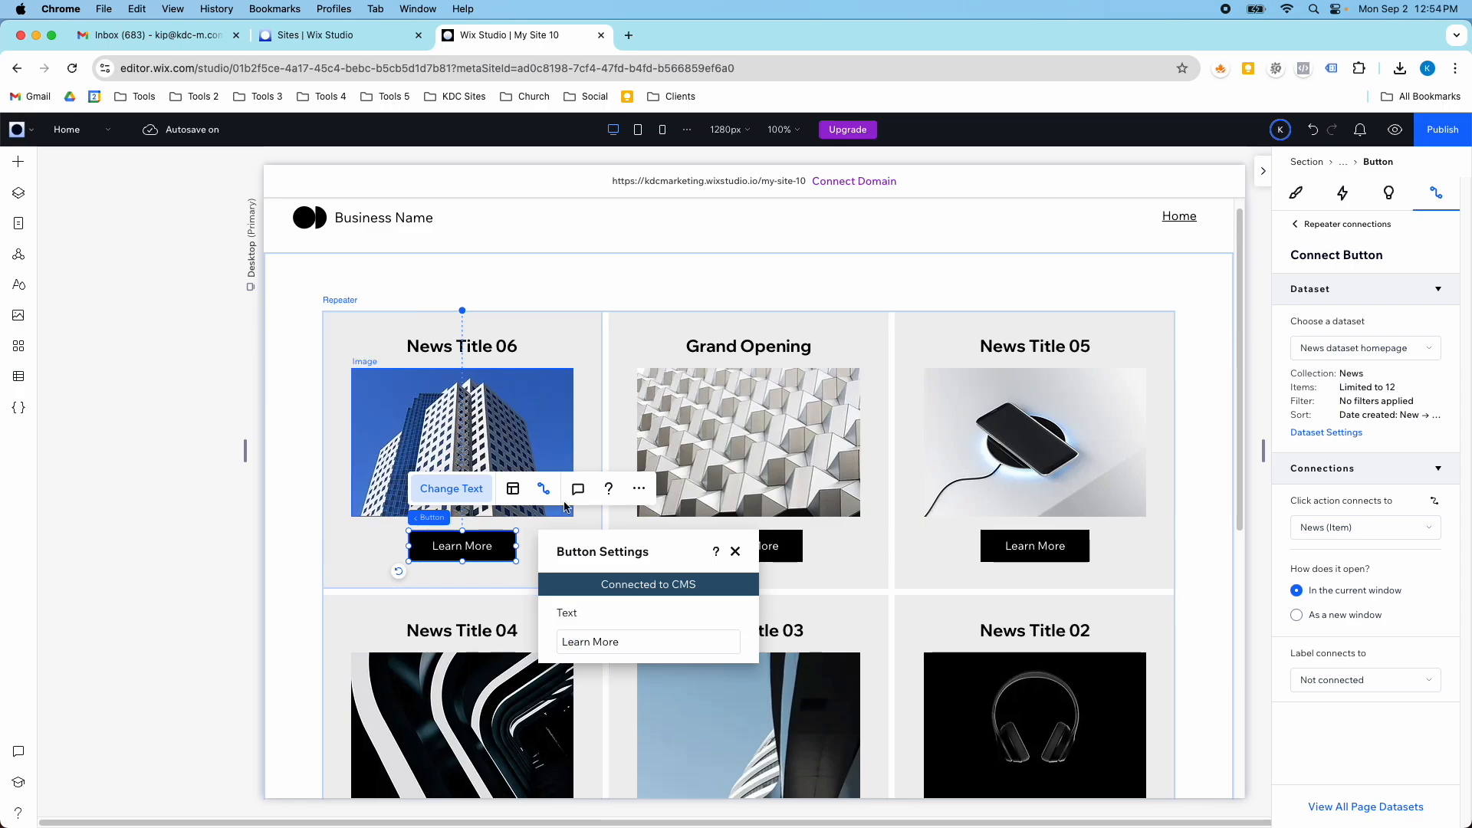
click(735, 551)
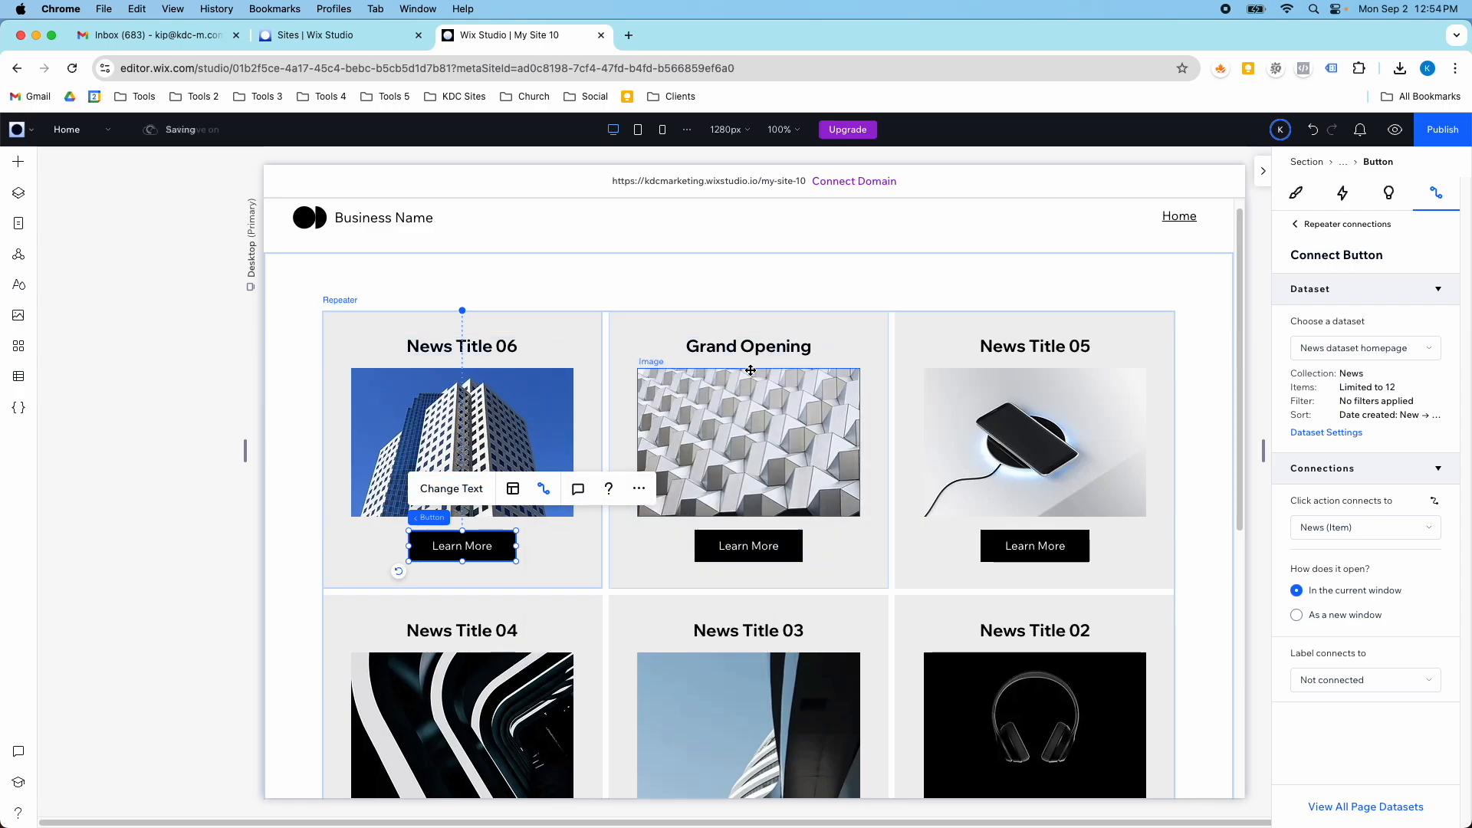
click(839, 537)
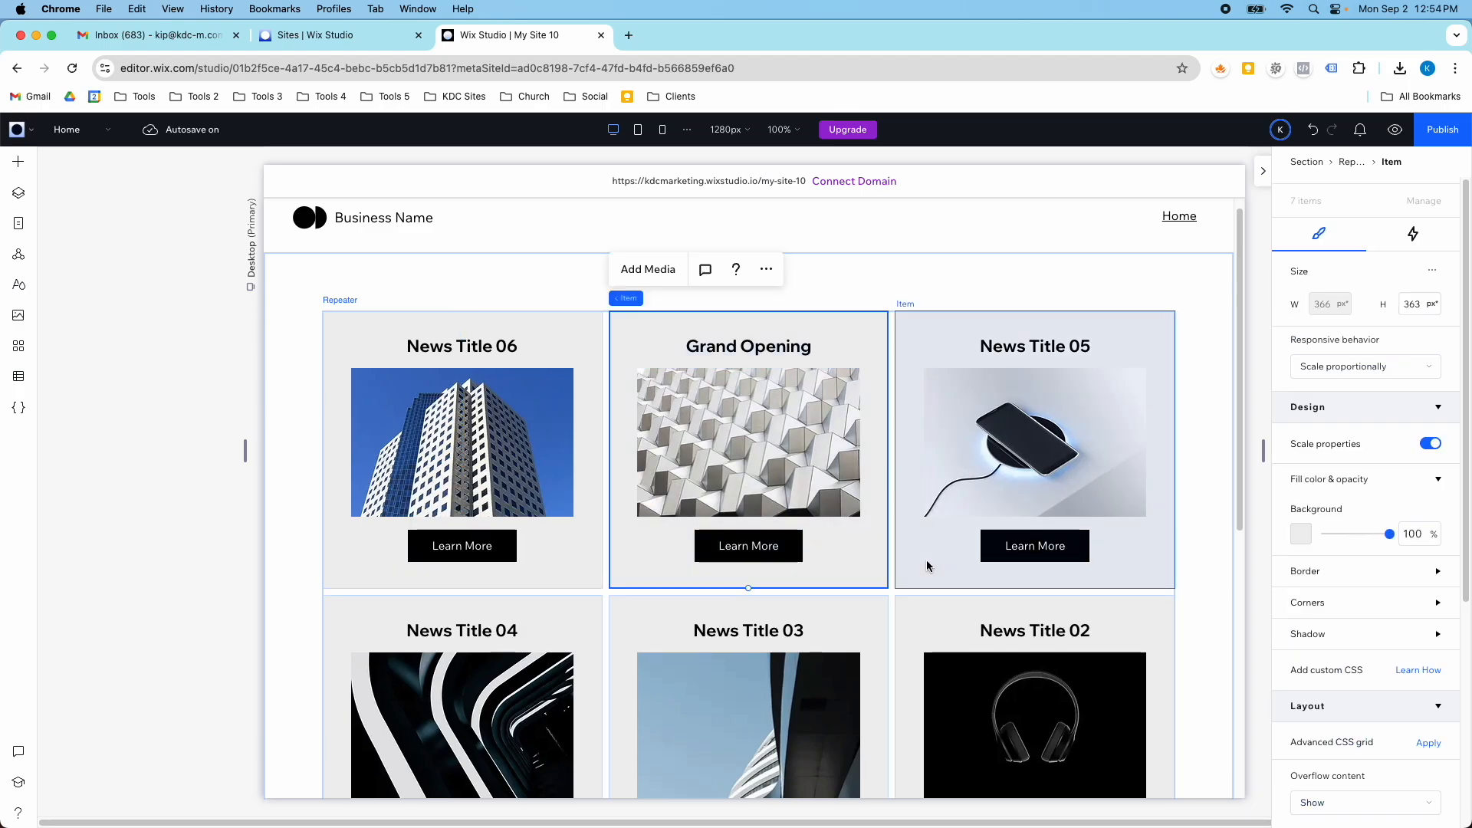
scroll(924, 564, down, 5)
scroll(921, 566, up, 5)
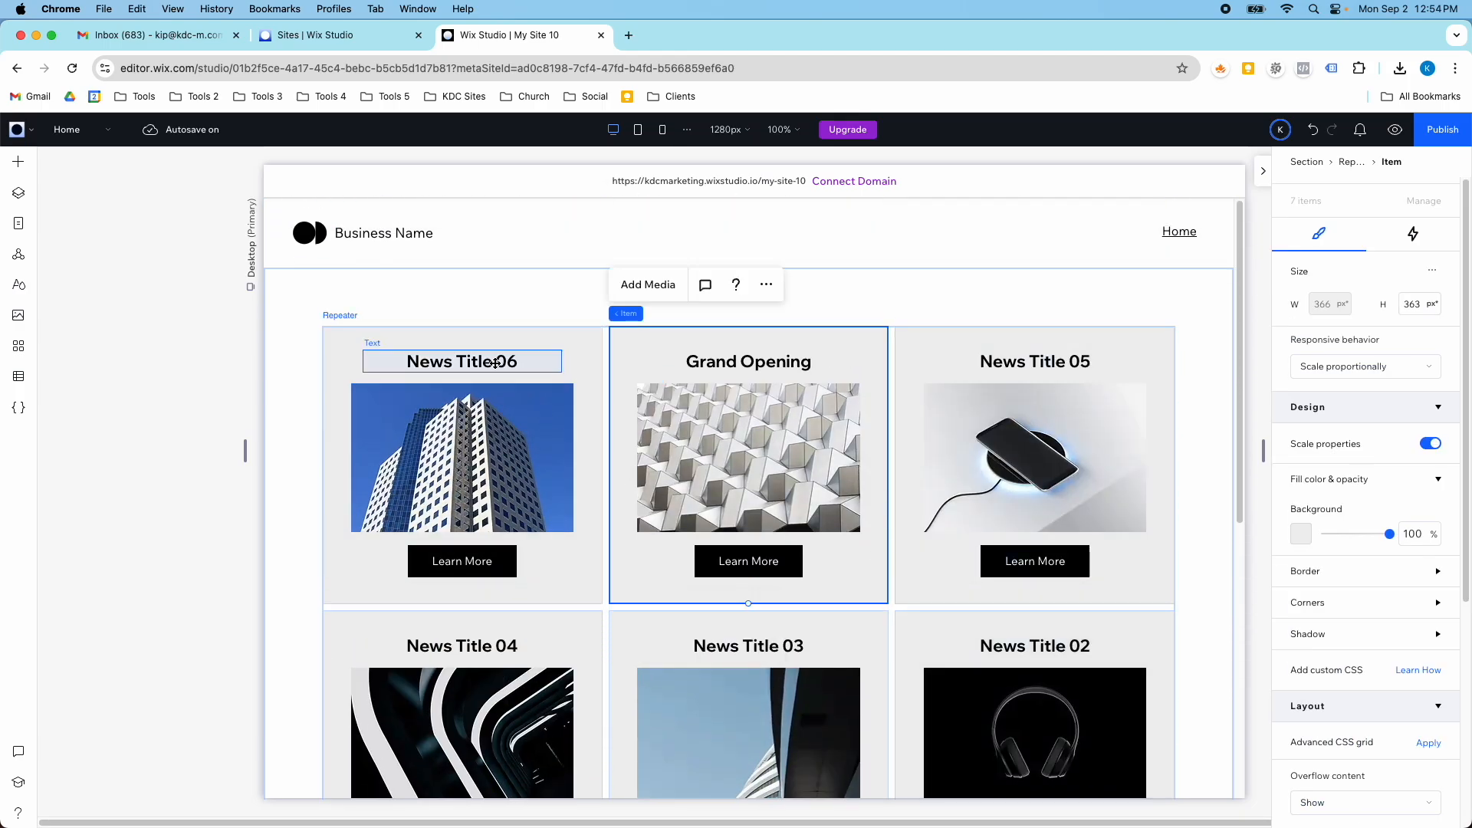
- Stack the title, image and button of the first repeater item together
click(495, 363)
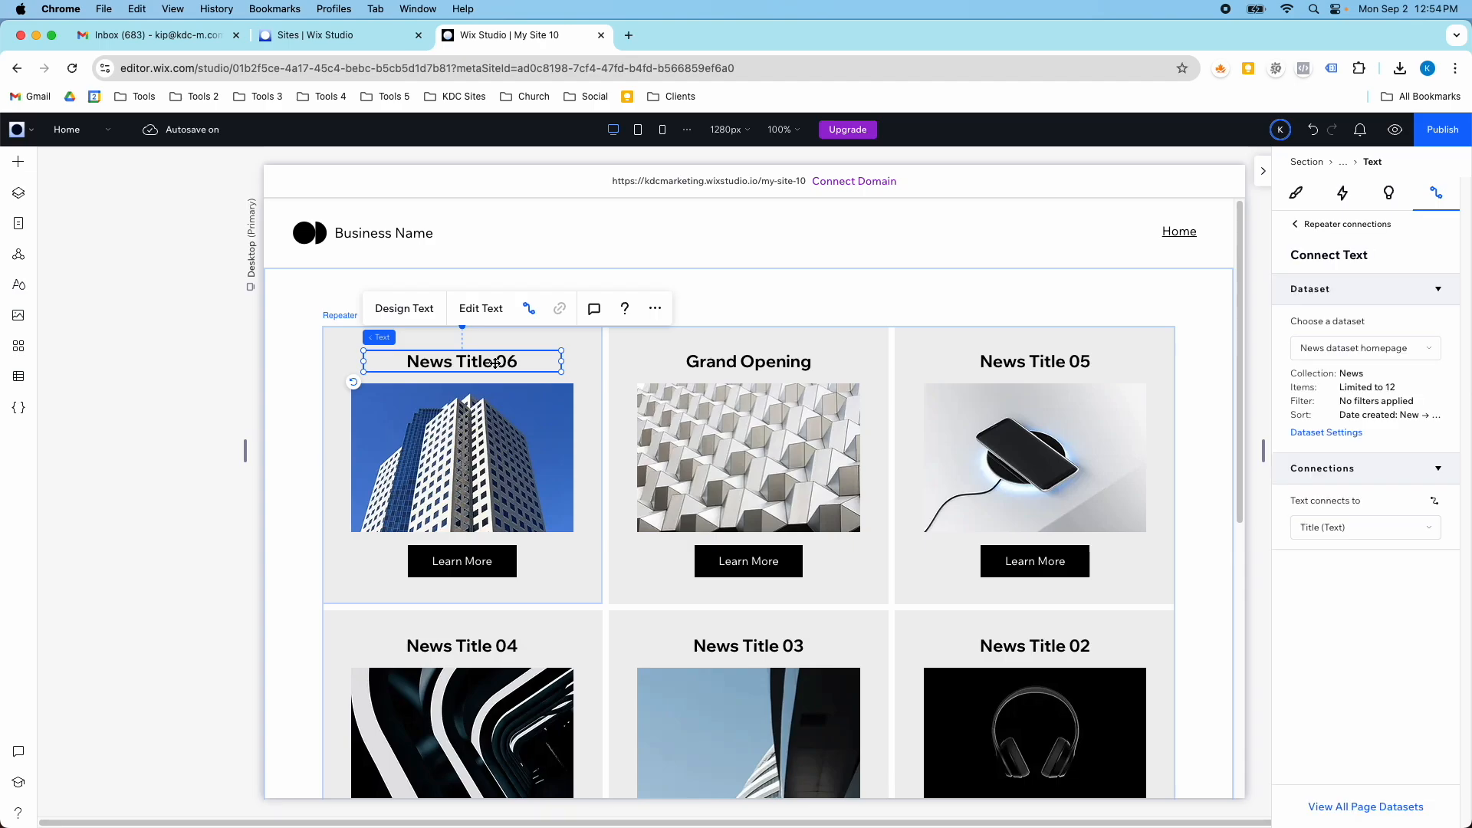
shift+click(495, 460)
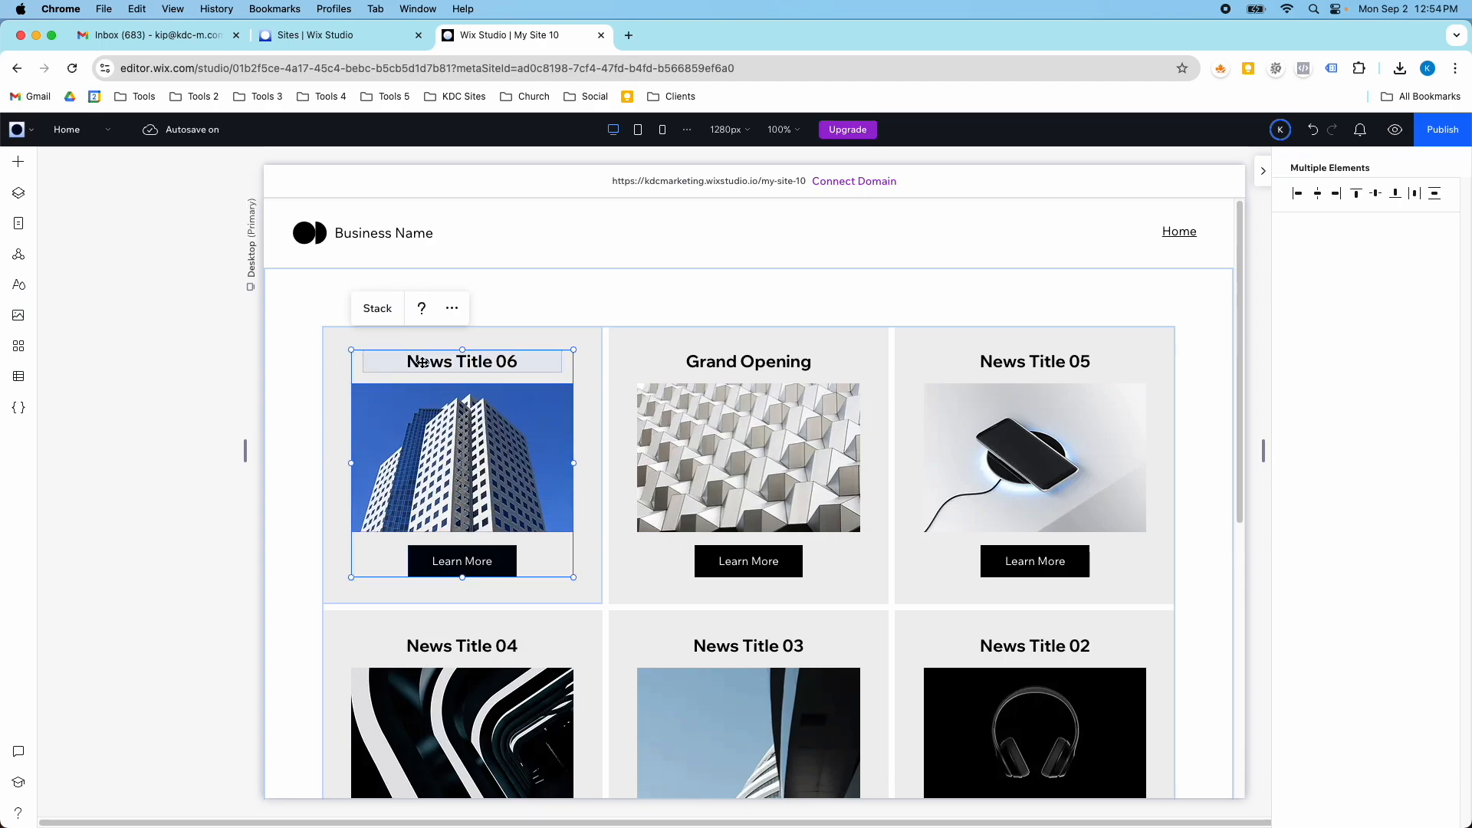
click(392, 325)
- Set the vertical stack's item spacing to 20 px
scroll(1380, 537, down, 5)
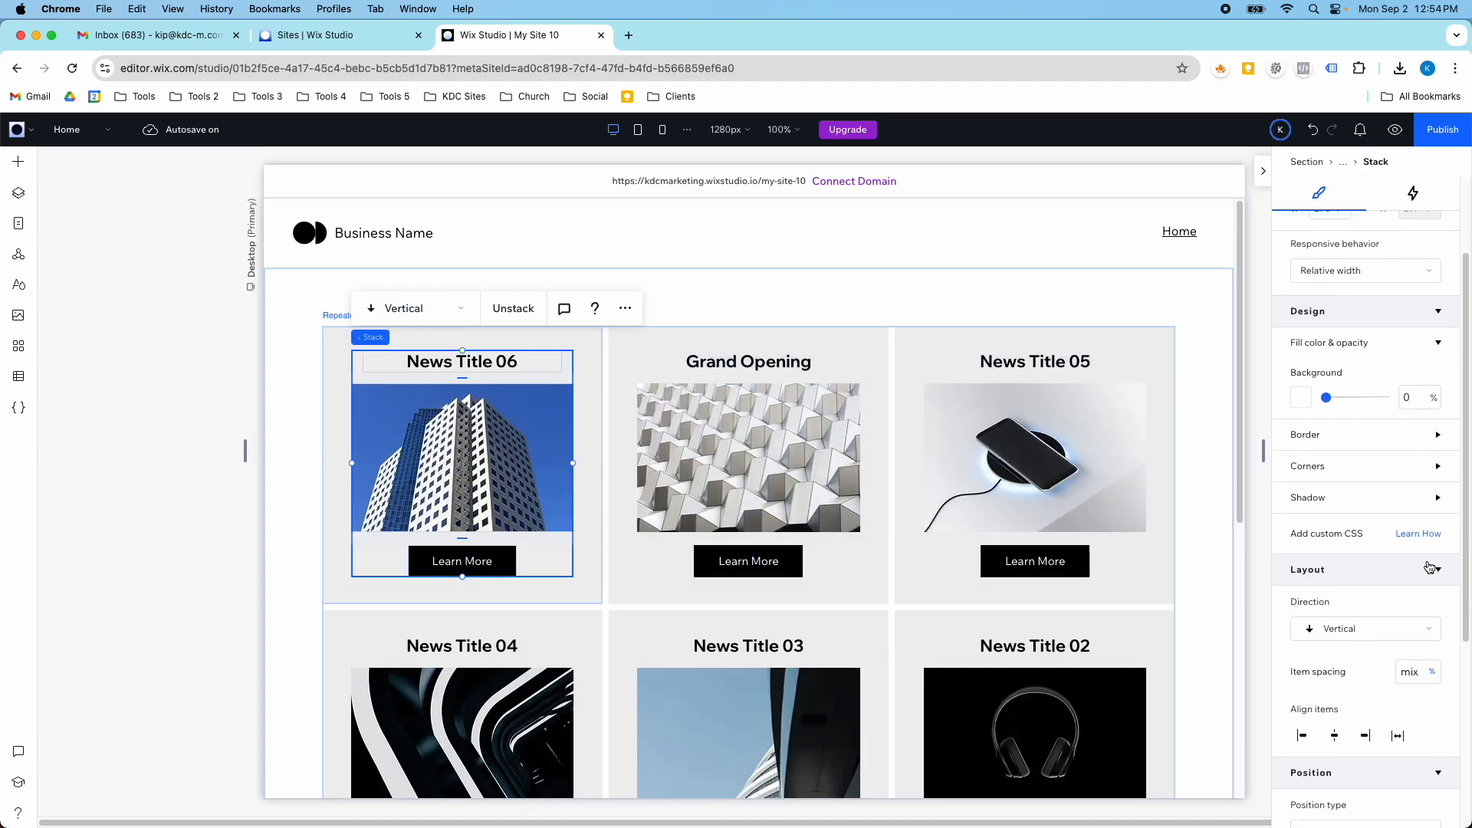
click(1436, 550)
click(1414, 546)
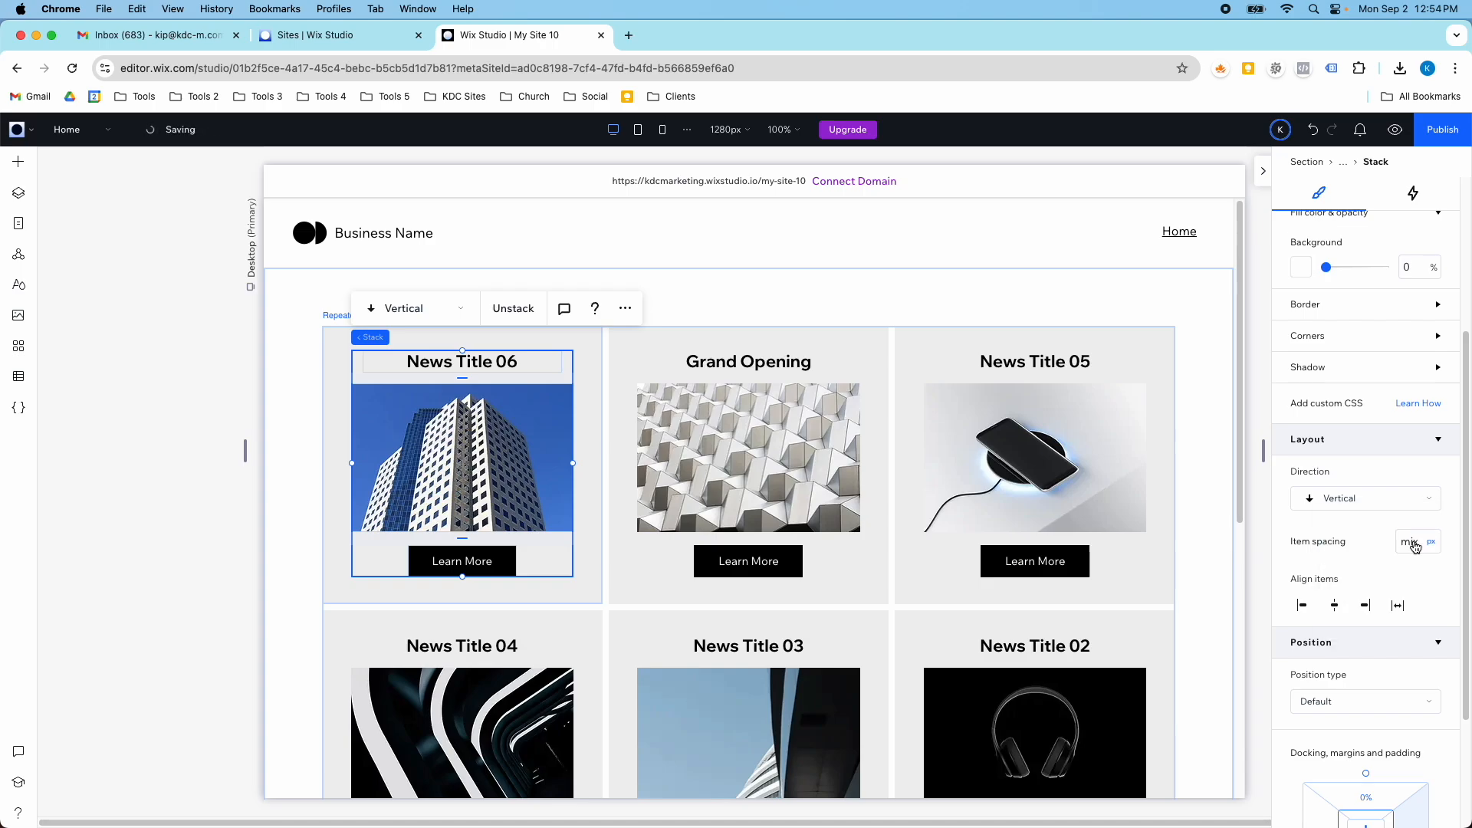
text(24)
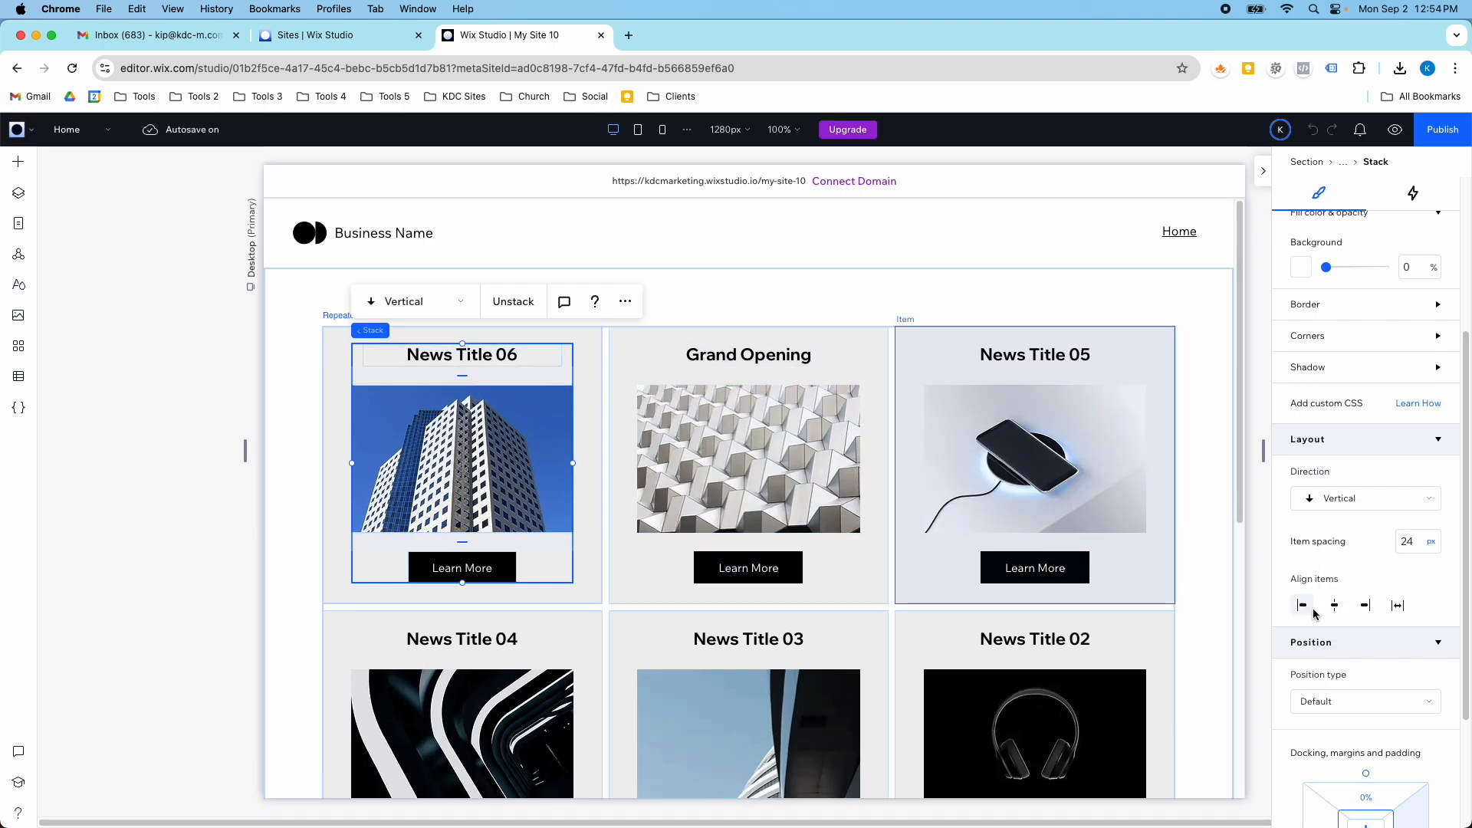
text(20)
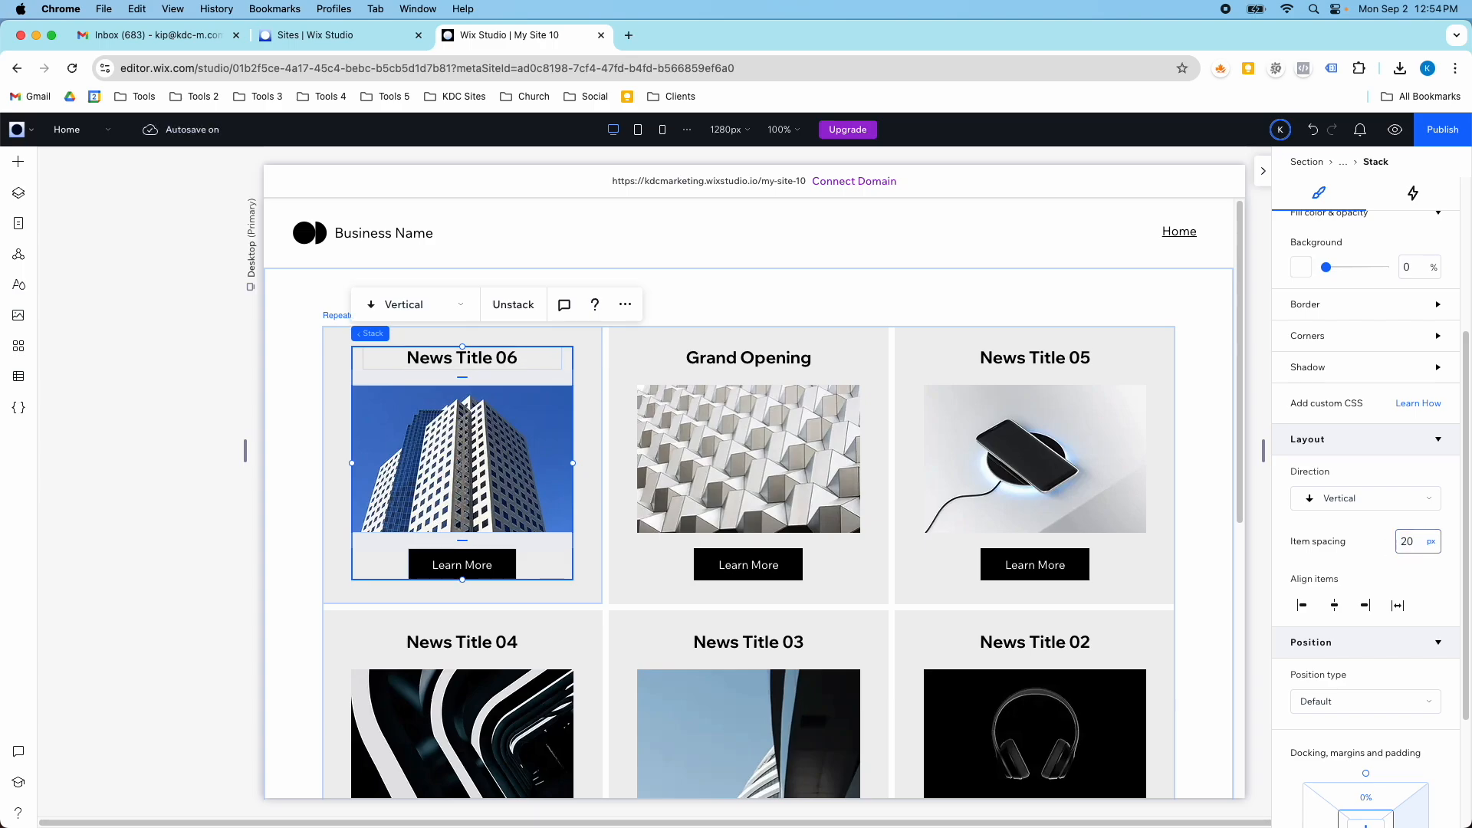
- Set the repeater item's padding to 3% on all four sides
scroll(1392, 628, down, 2)
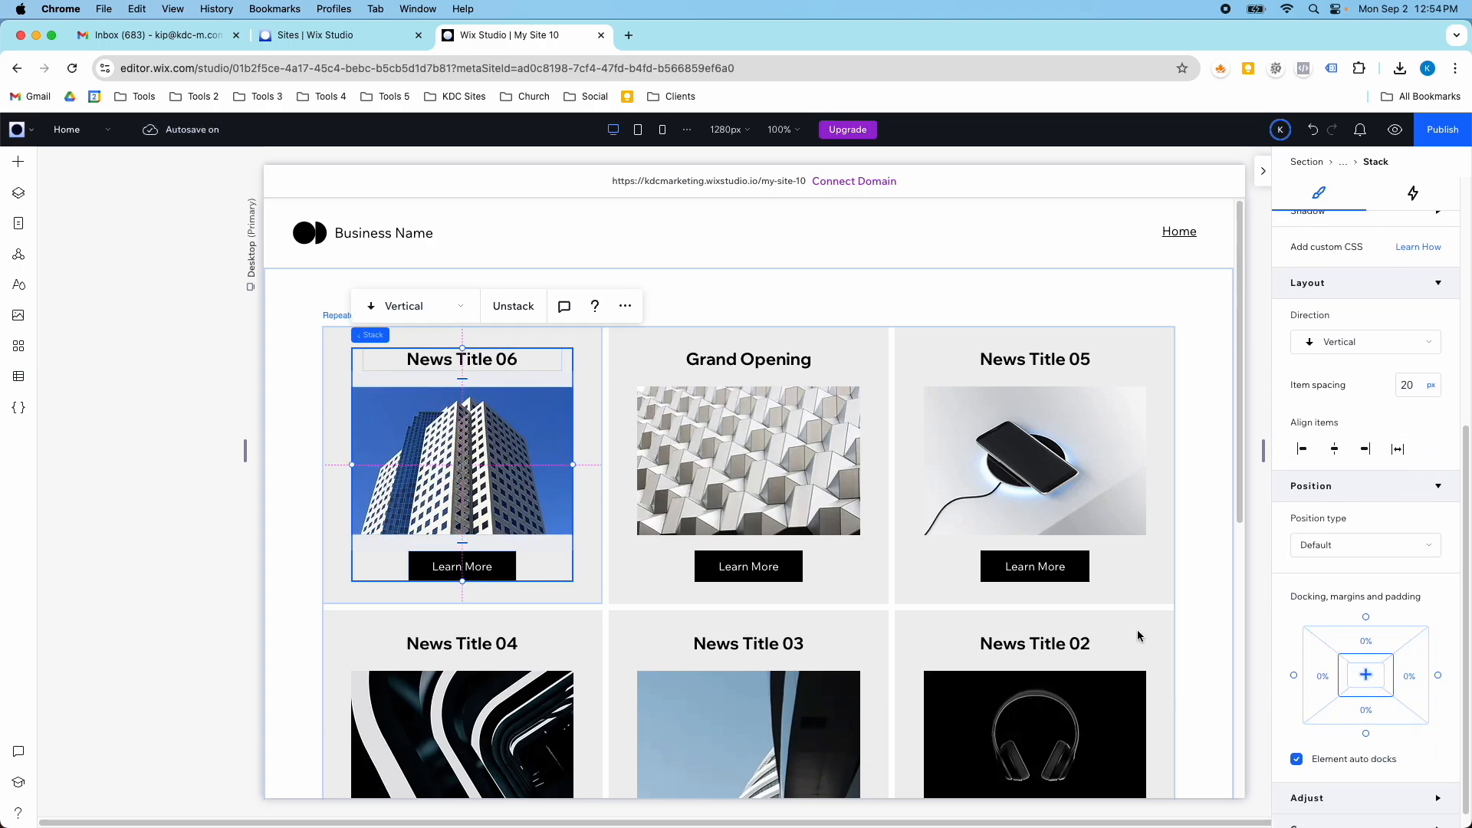
click(870, 339)
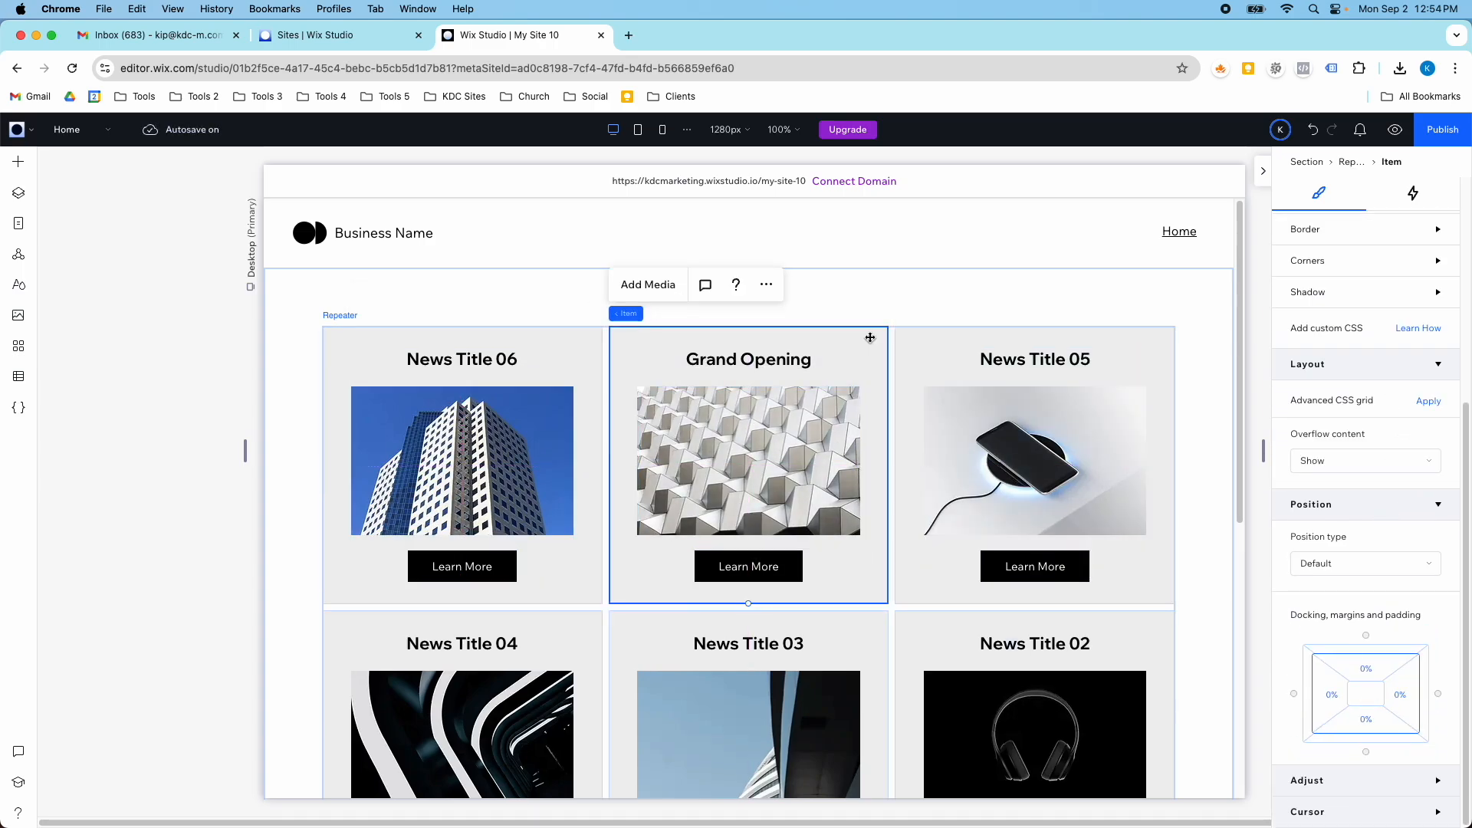
click(1363, 673)
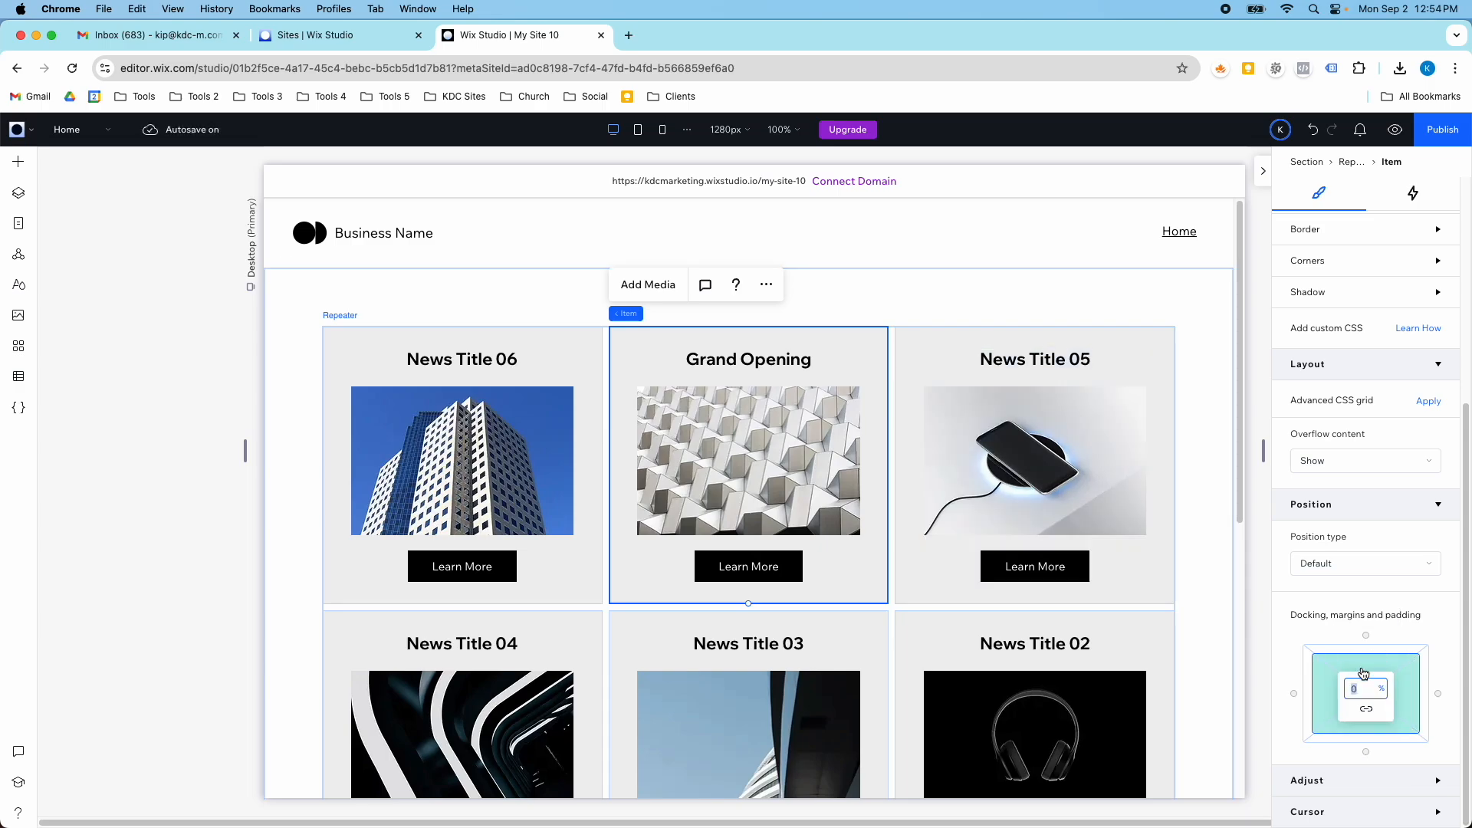
key(Return)
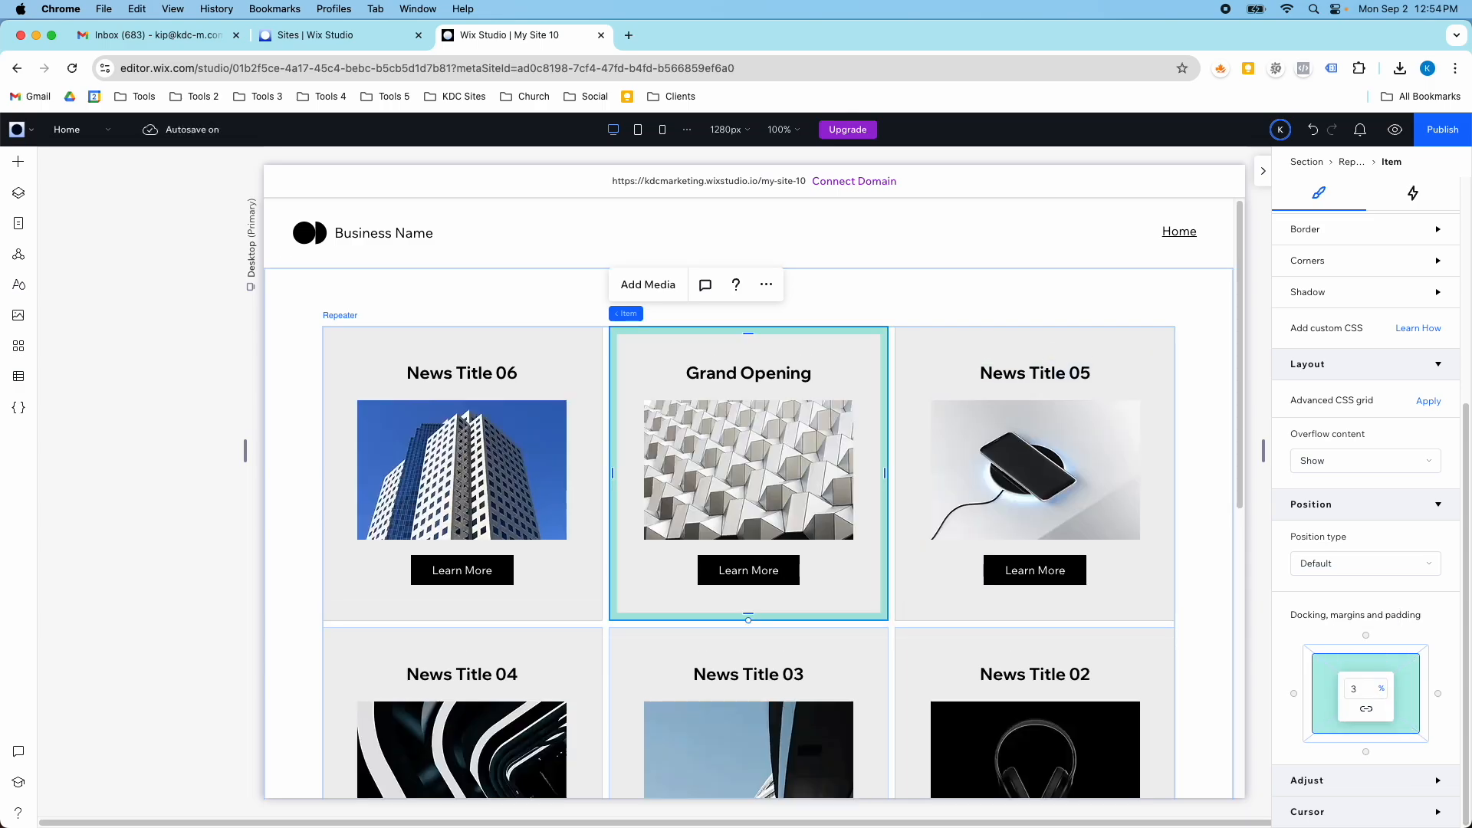
click(572, 354)
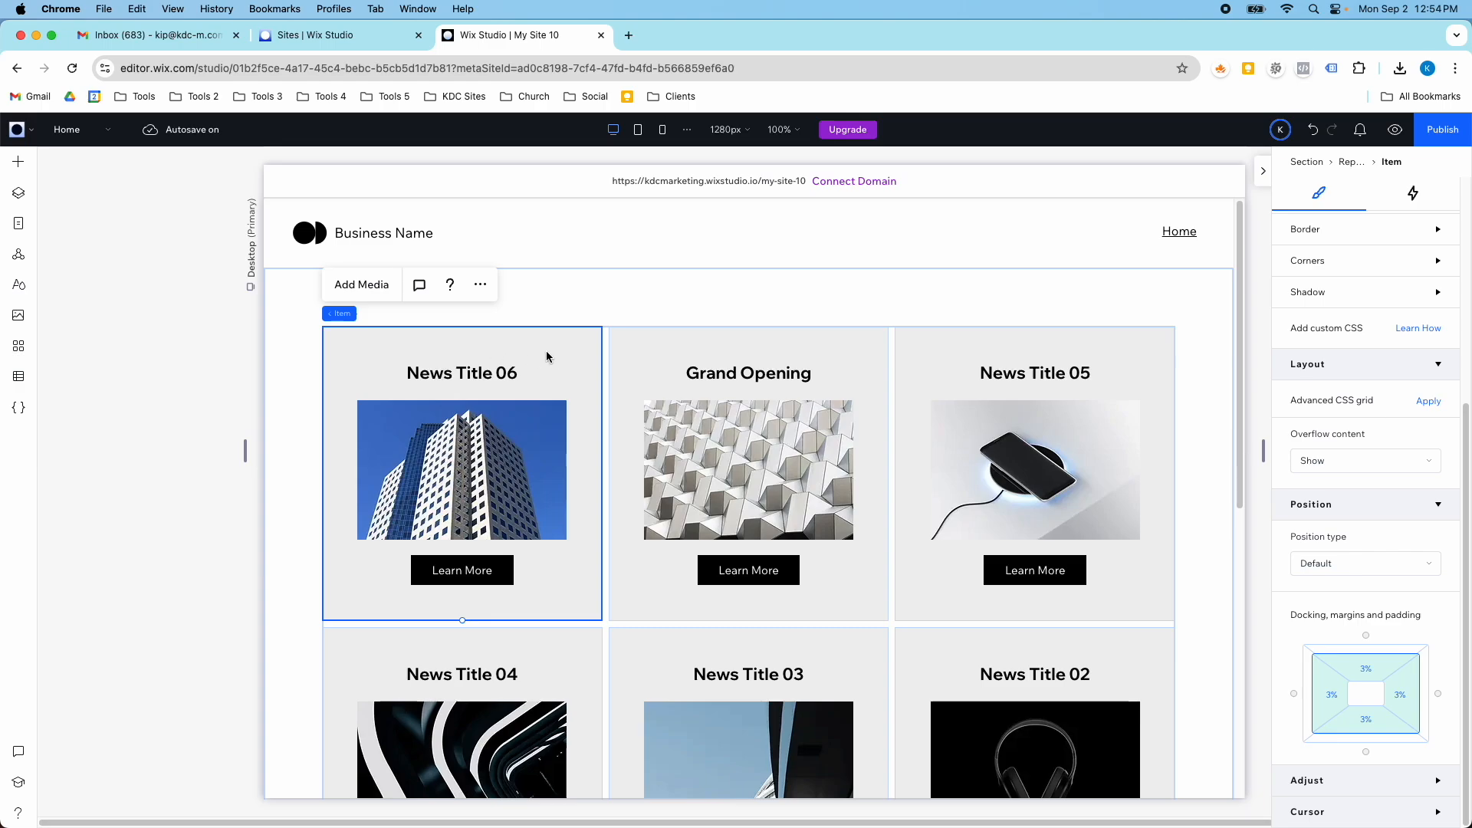
click(678, 352)
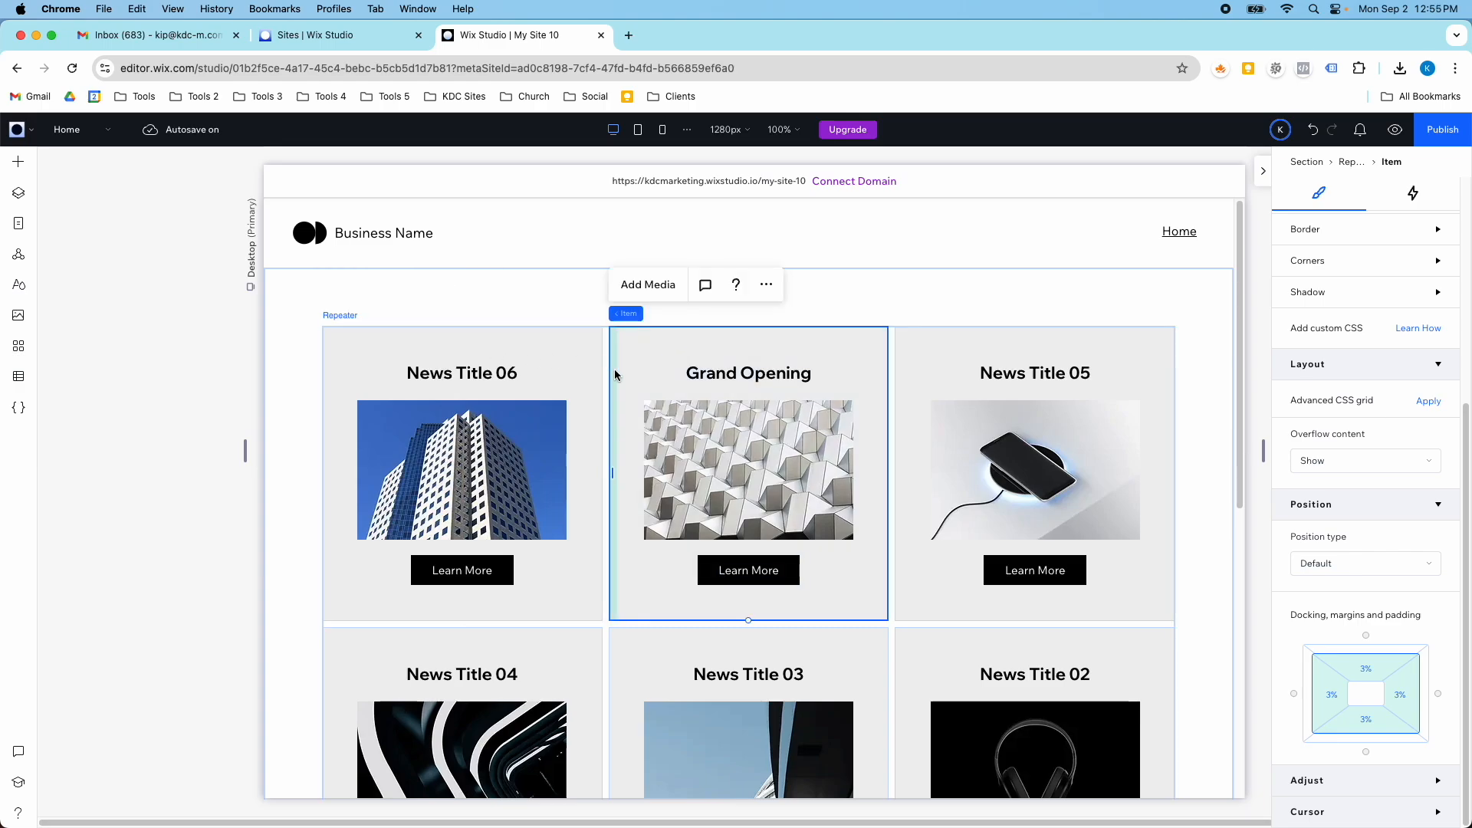
scroll(815, 440, down, 10)
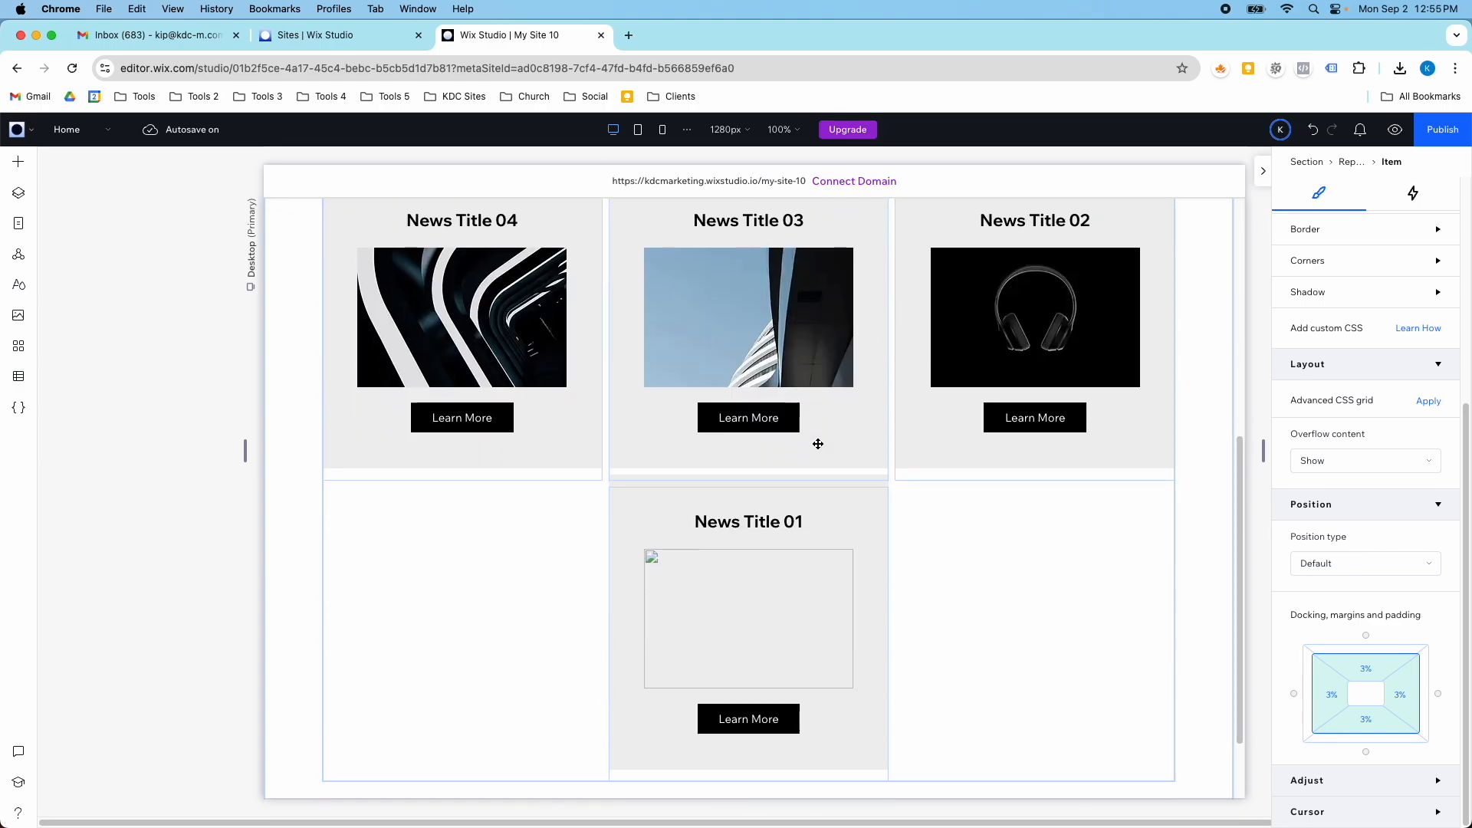
click(969, 512)
scroll(969, 509, up, 10)
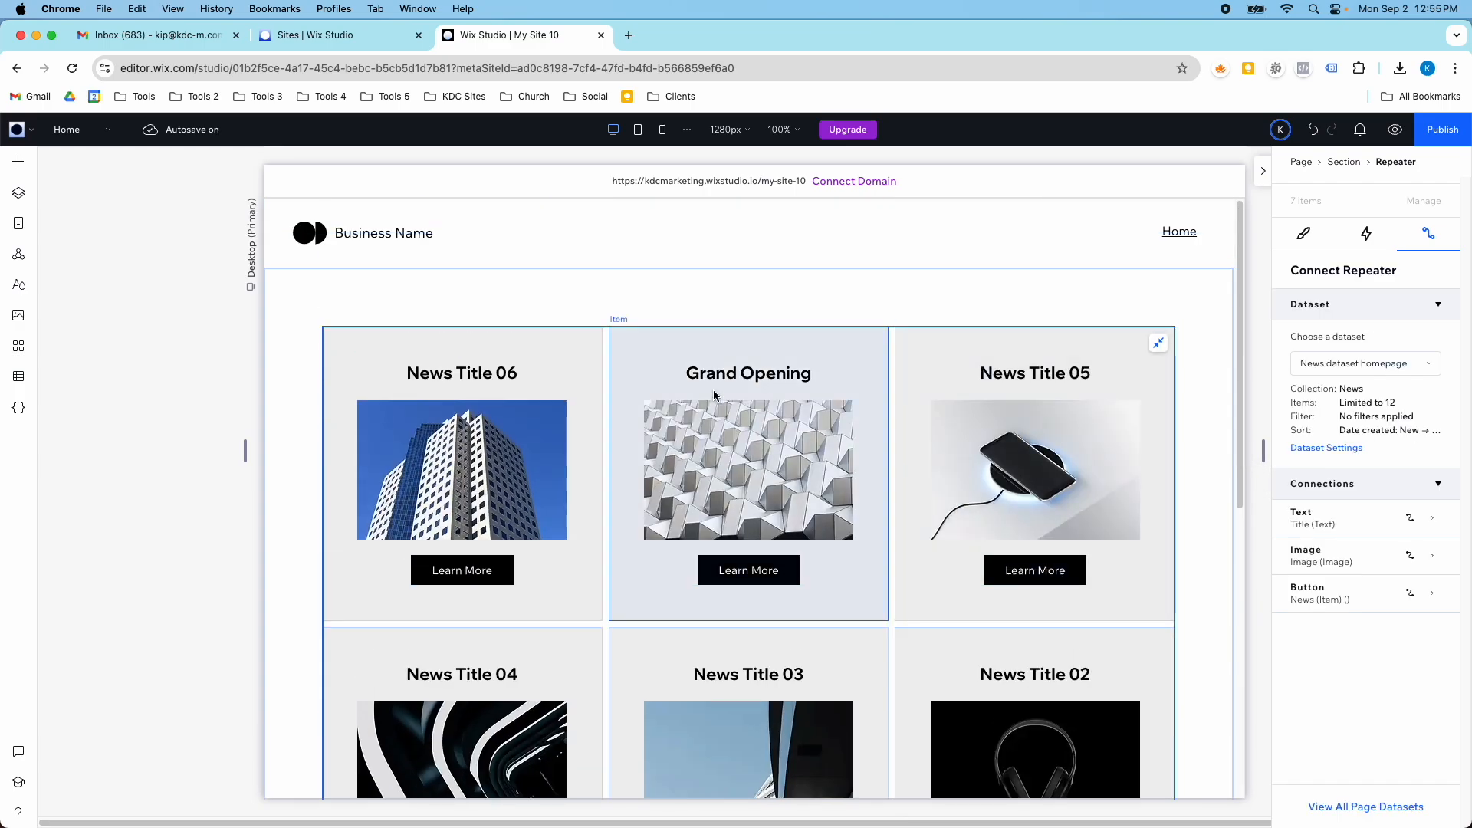
click(96, 138)
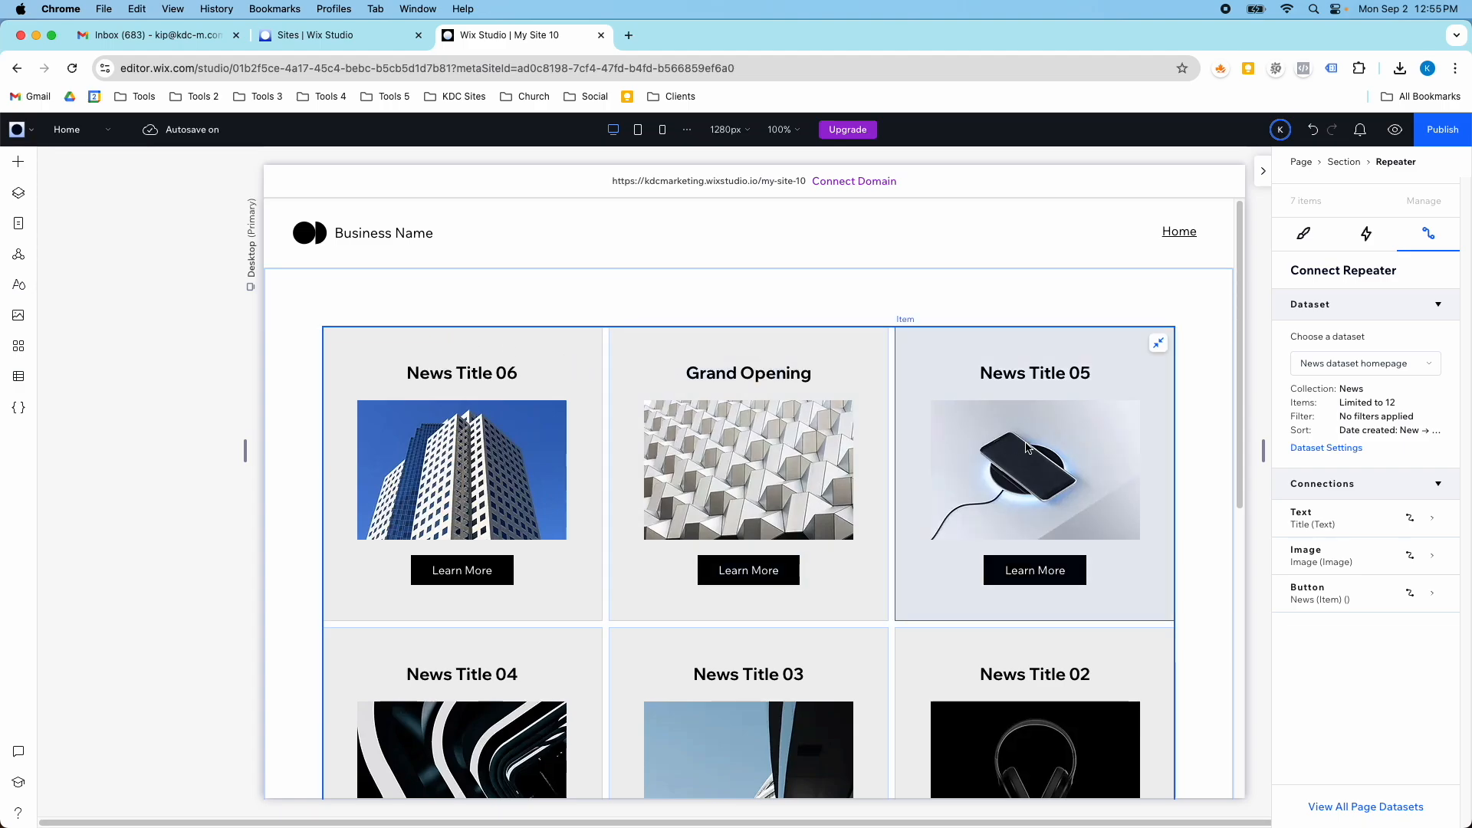
- Choose News dataset homepage as the dataset for the section around the repeater and open its dataset settings
click(1224, 363)
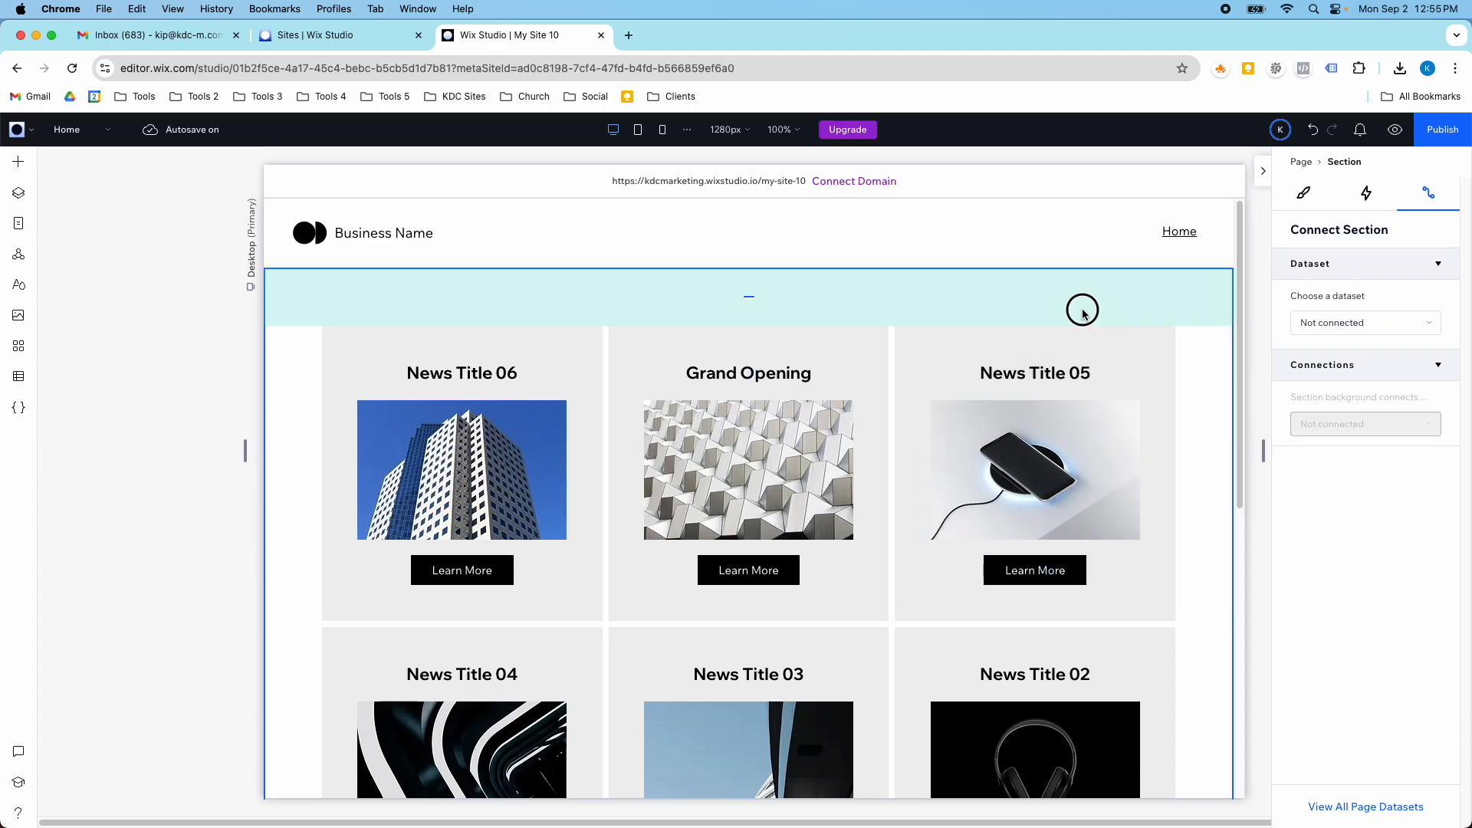
click(1342, 326)
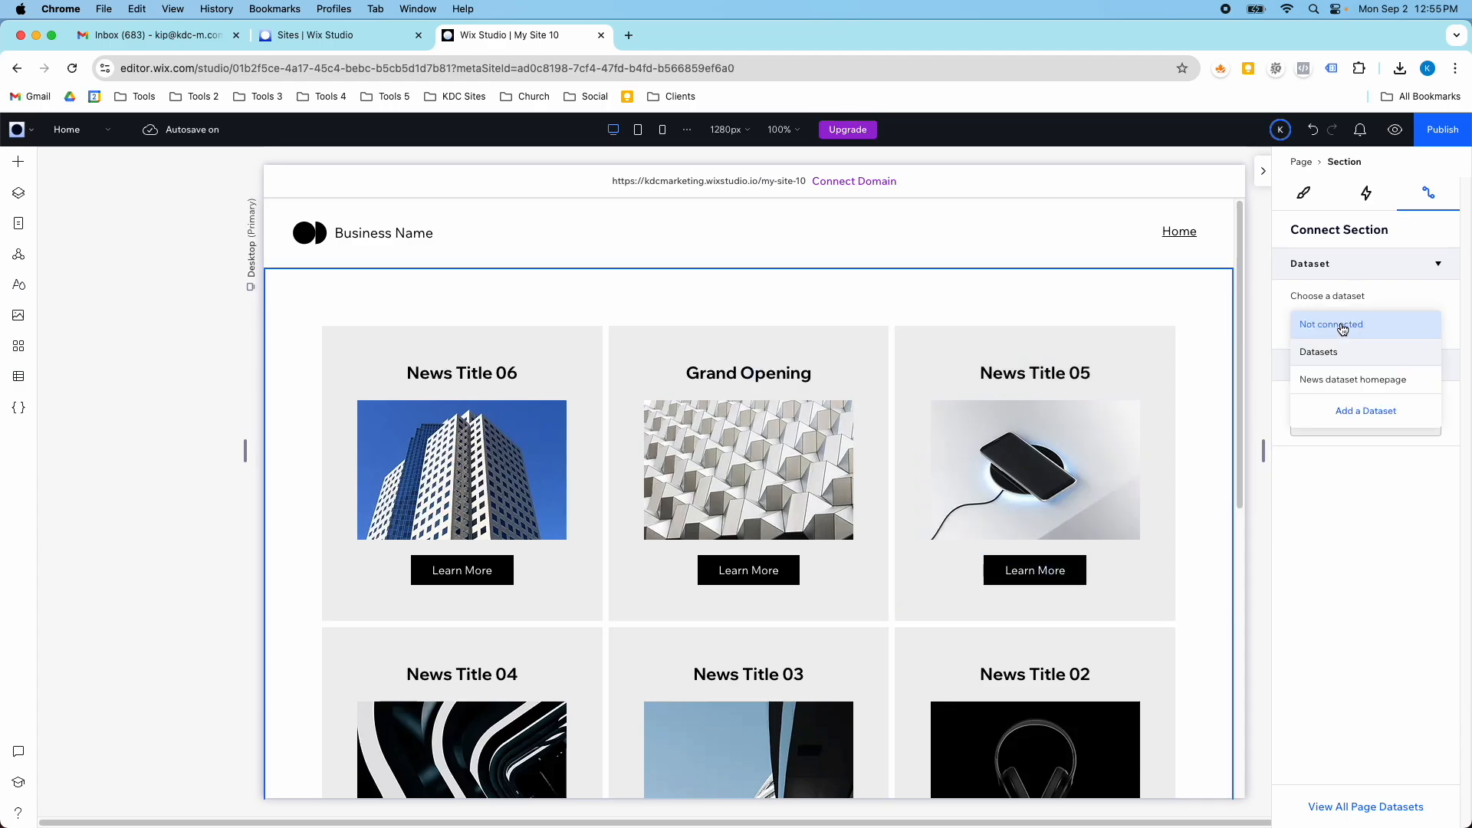
click(1344, 381)
click(1339, 414)
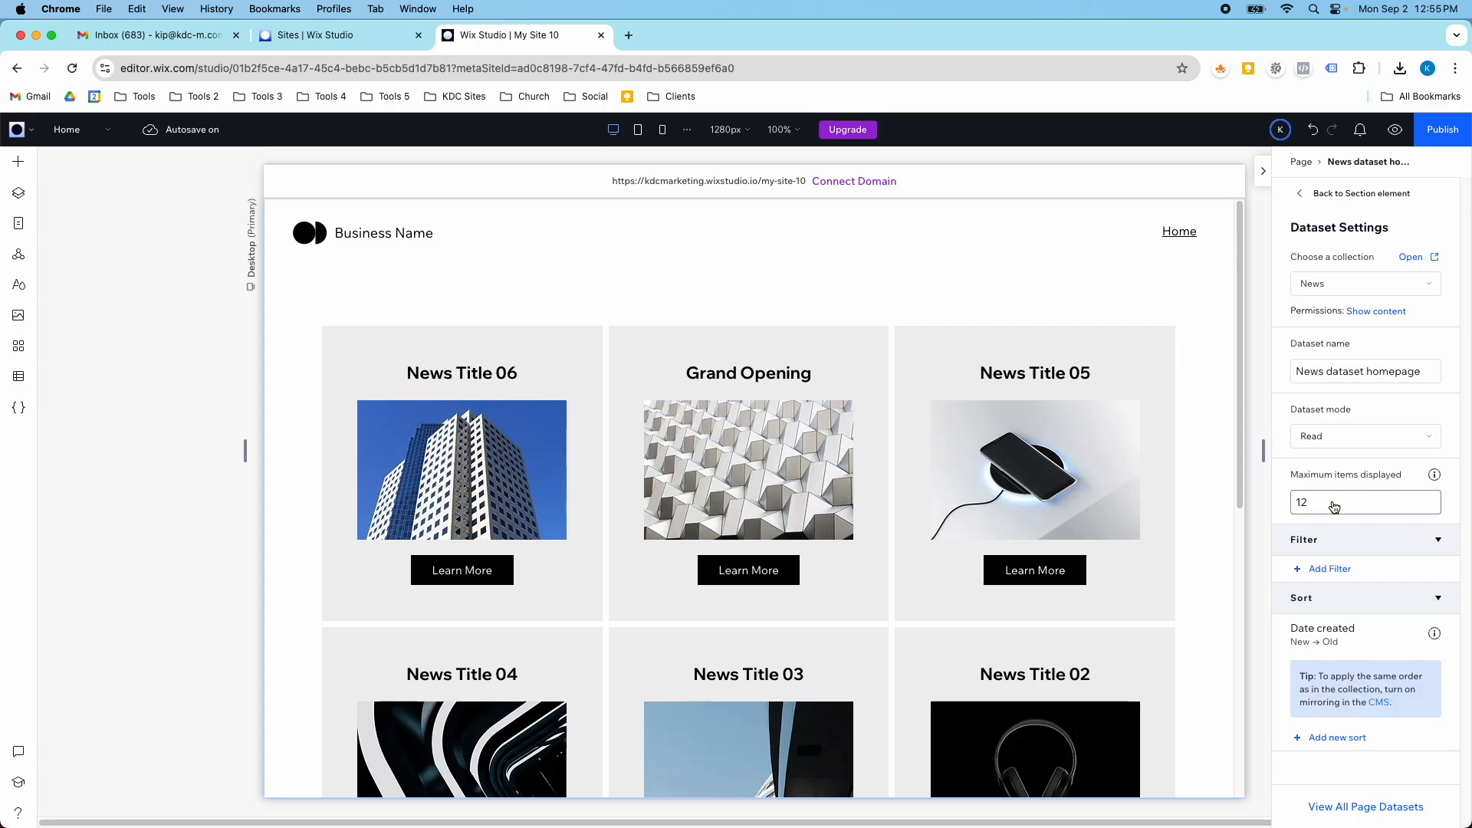
- Add a sort to the News dataset homepage by Title, A → Z, and review the reordered repeater items
click(1338, 739)
click(716, 453)
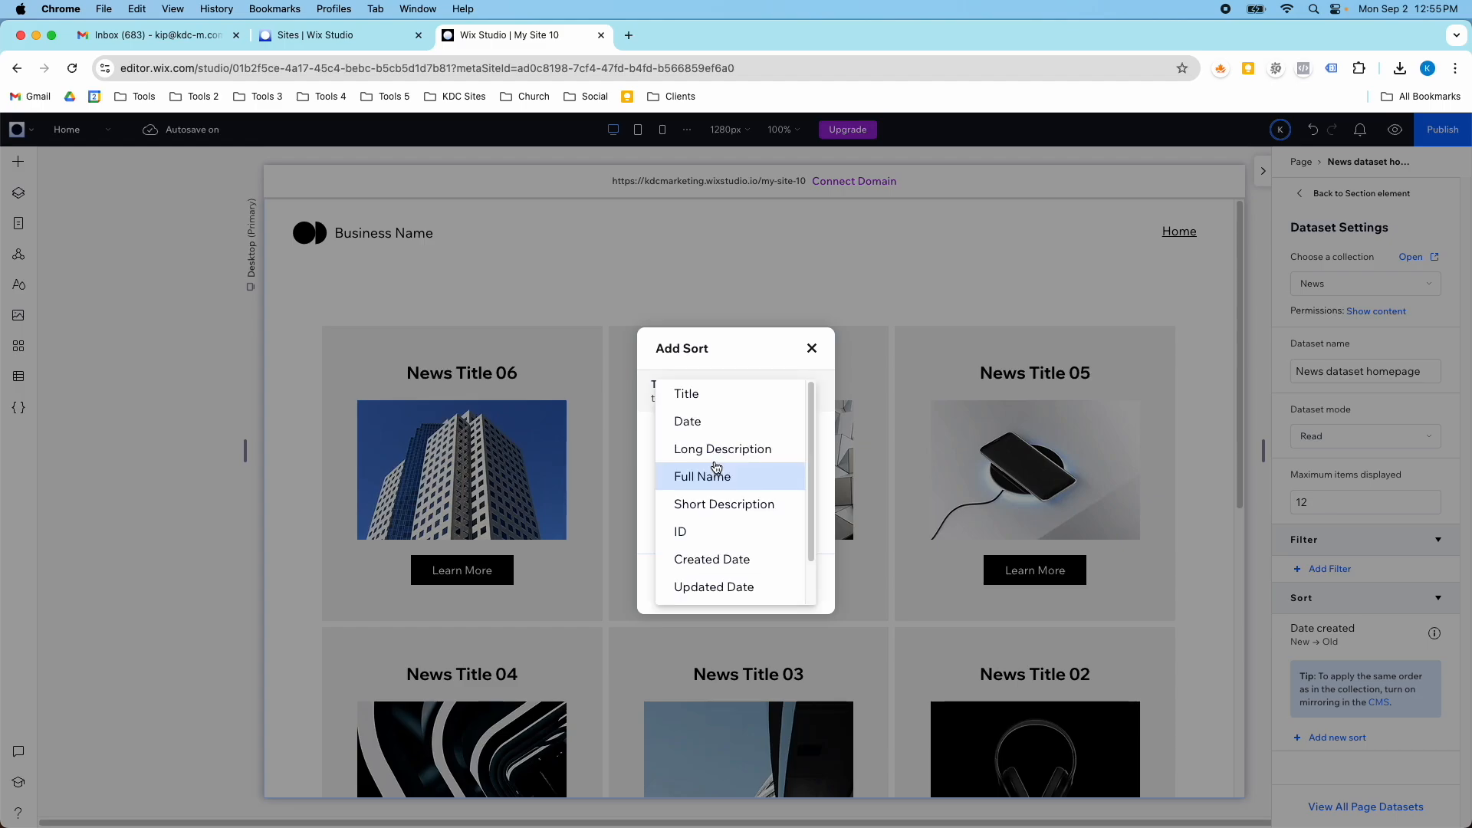
click(710, 393)
click(724, 531)
click(724, 529)
click(734, 581)
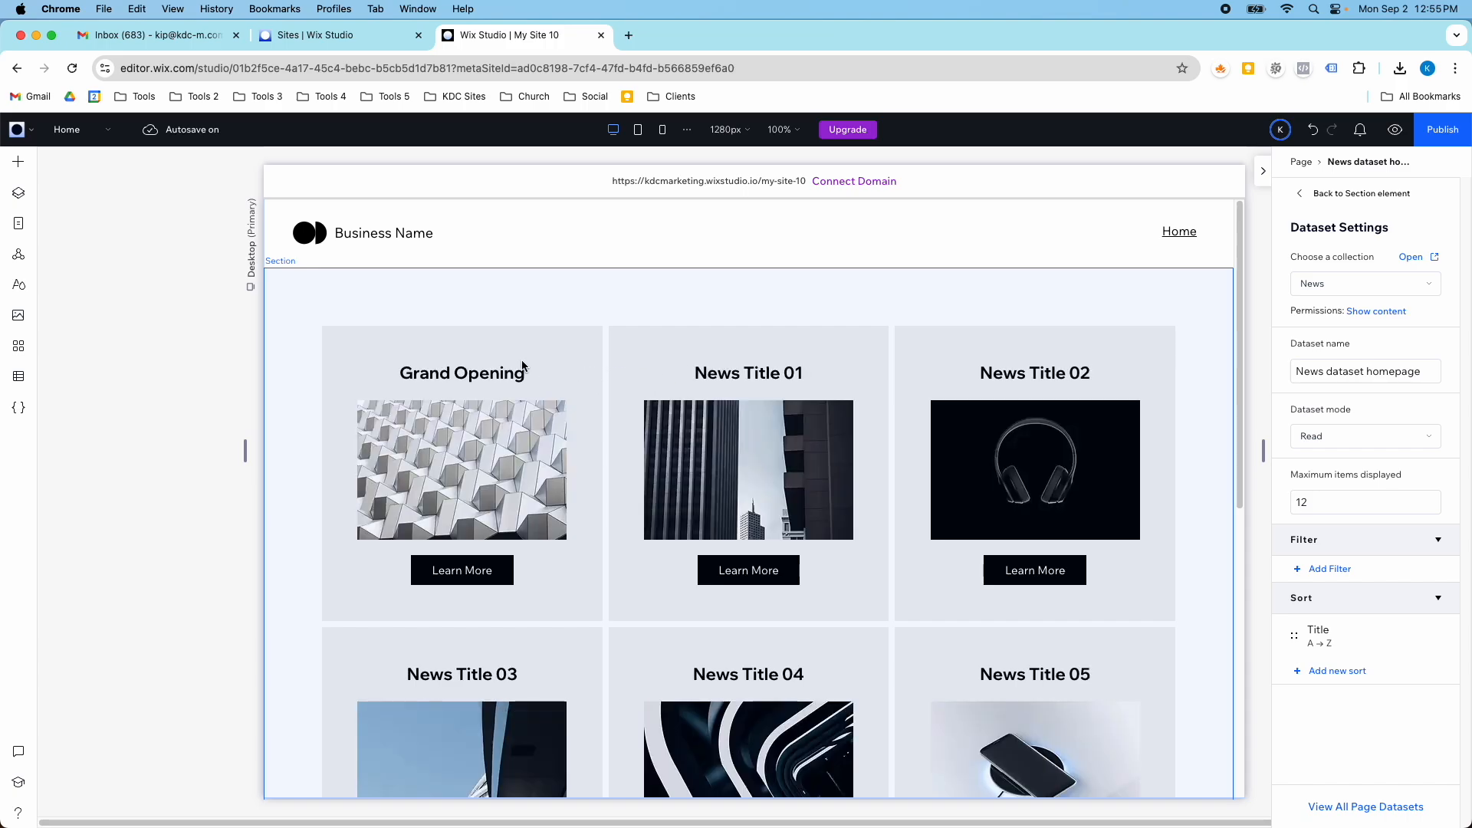
scroll(811, 402, down, 3)
scroll(811, 402, up, 3)
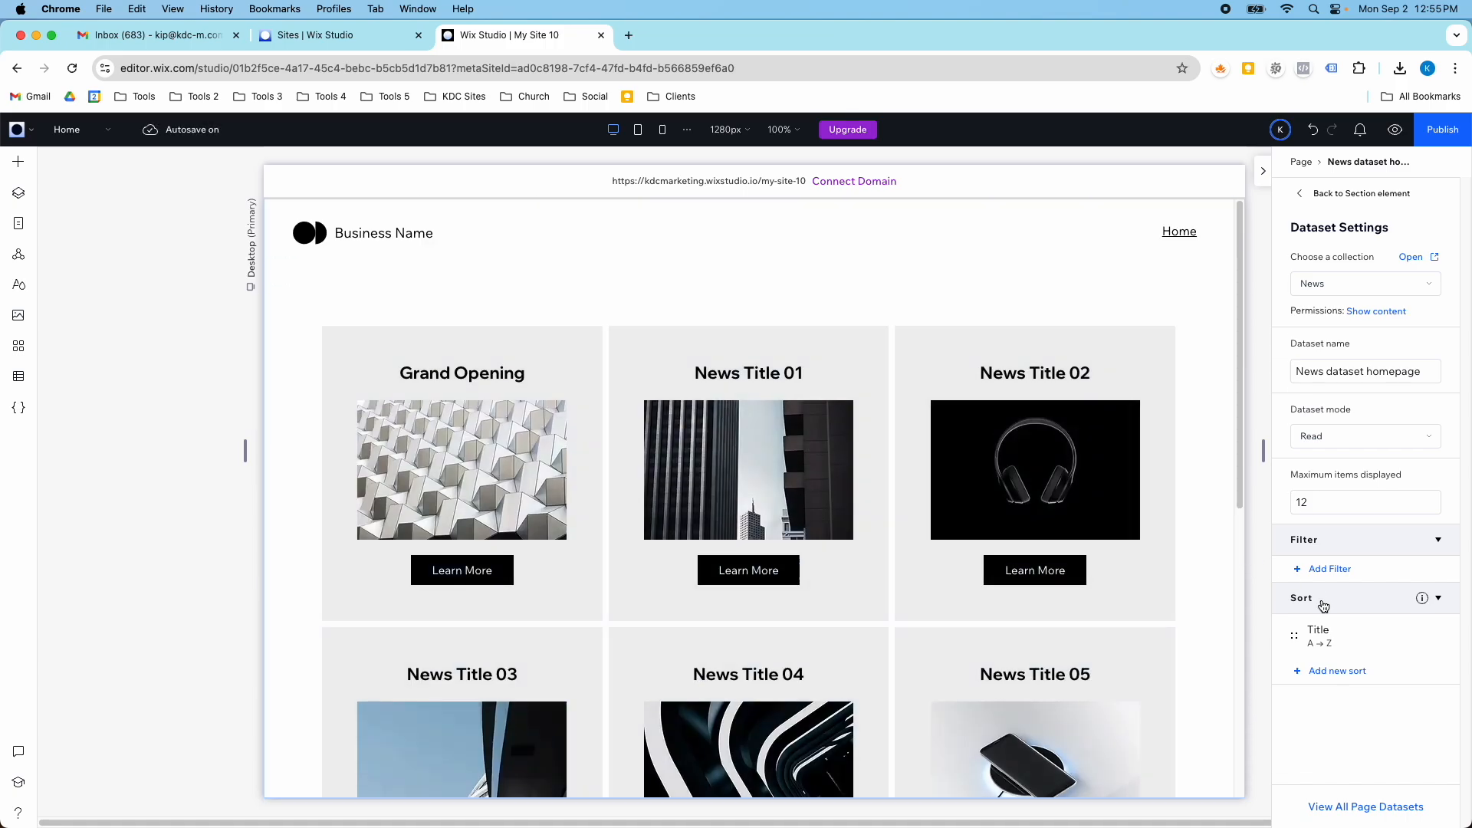
- Add a filter to the News dataset homepage with field Title, condition "is" and the manually entered value "news"
click(1326, 571)
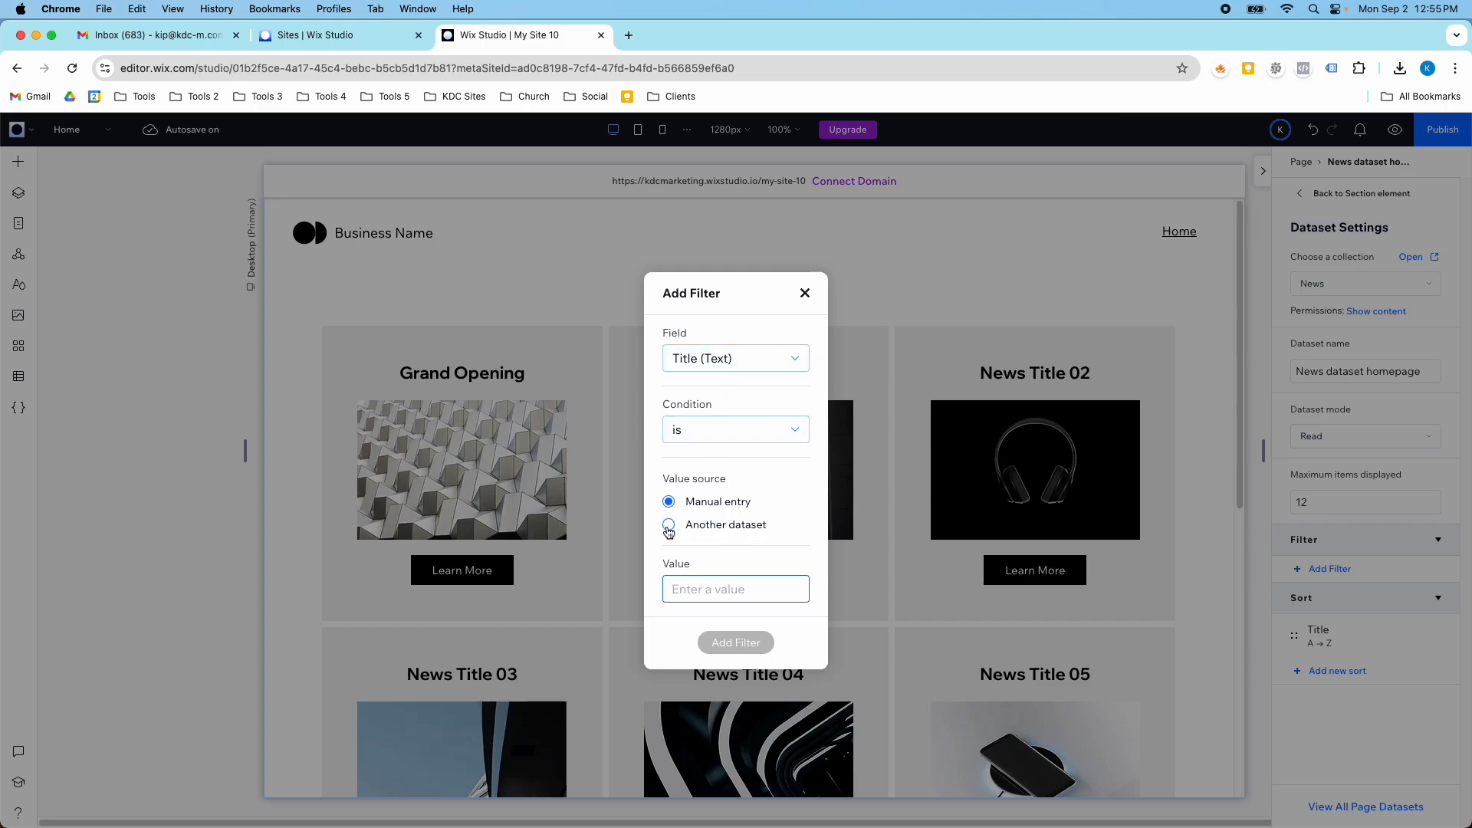
click(738, 588)
text(news)
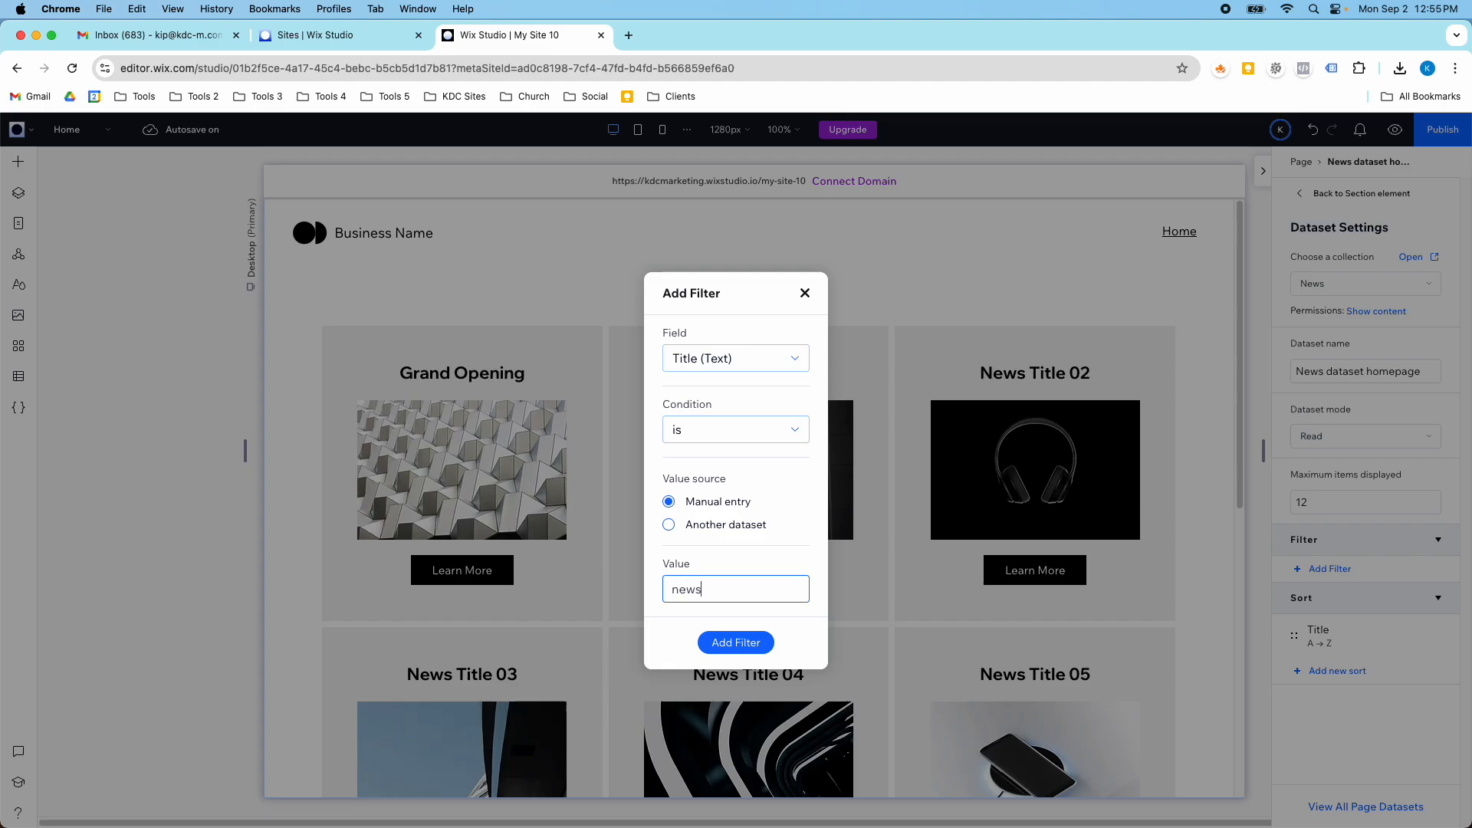
click(734, 646)
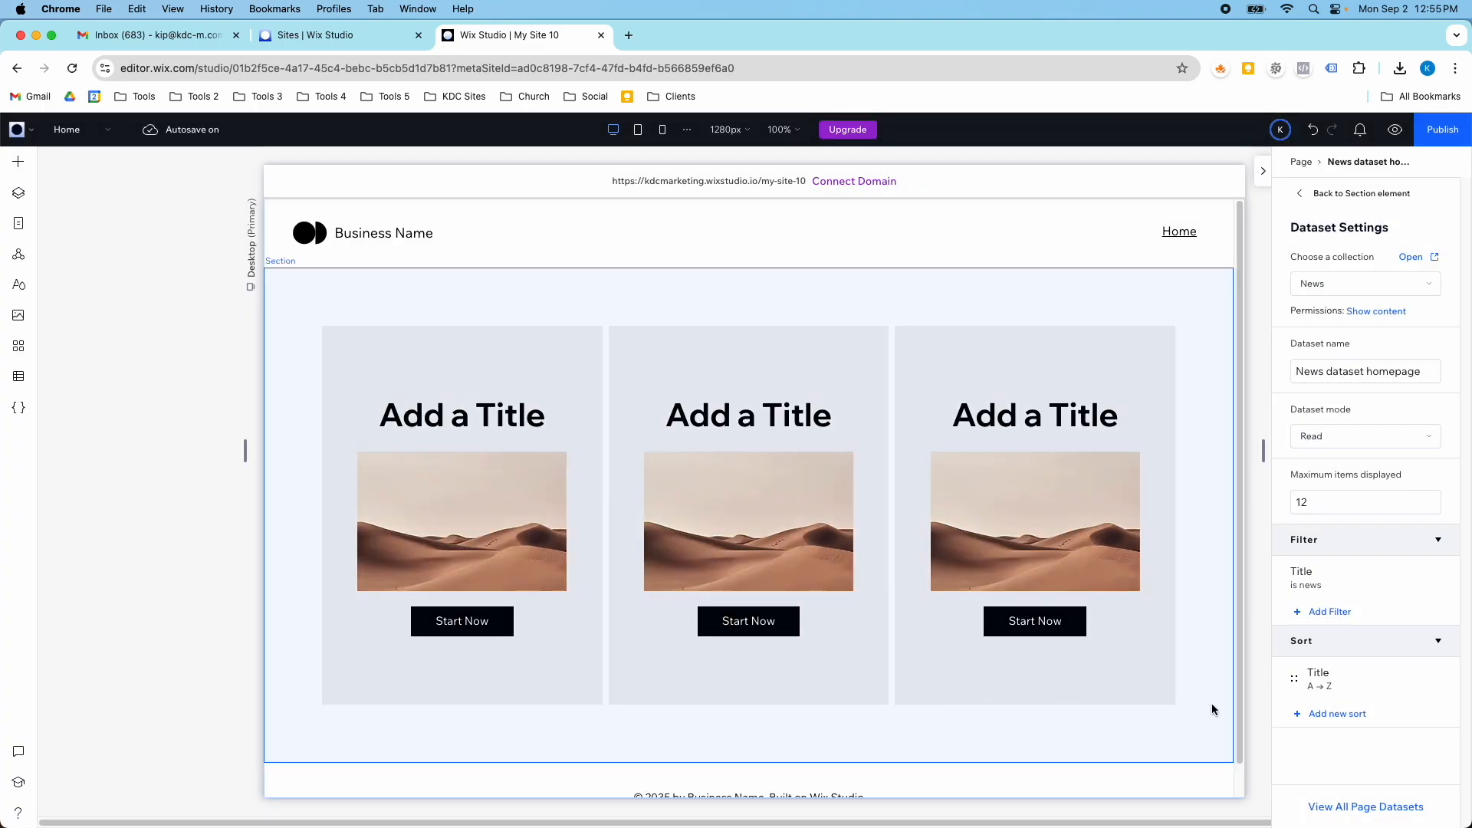
- Change the Title filter's condition to Contains, save it, and review the filtered repeater items
click(1432, 575)
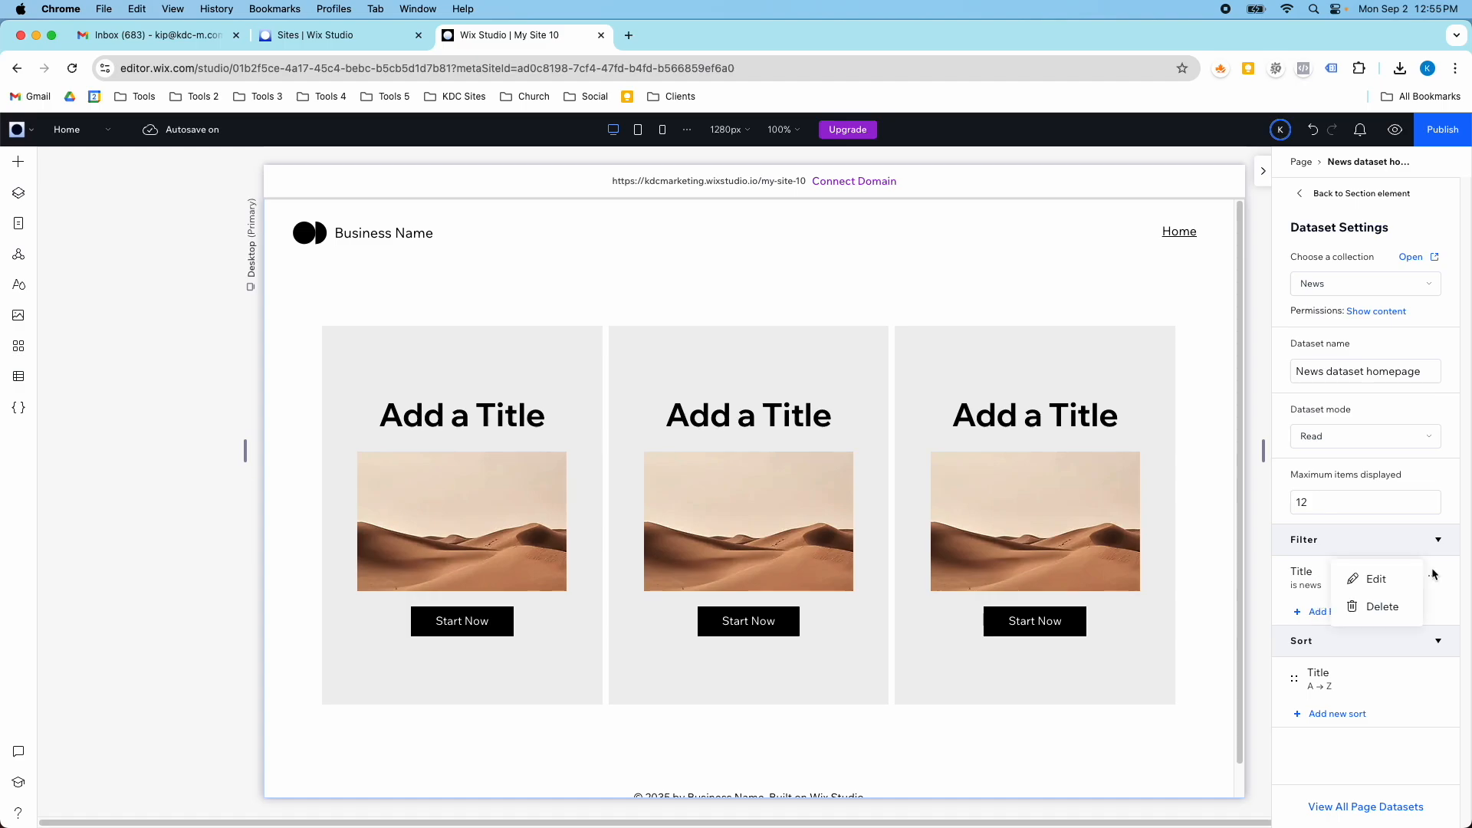
click(1378, 579)
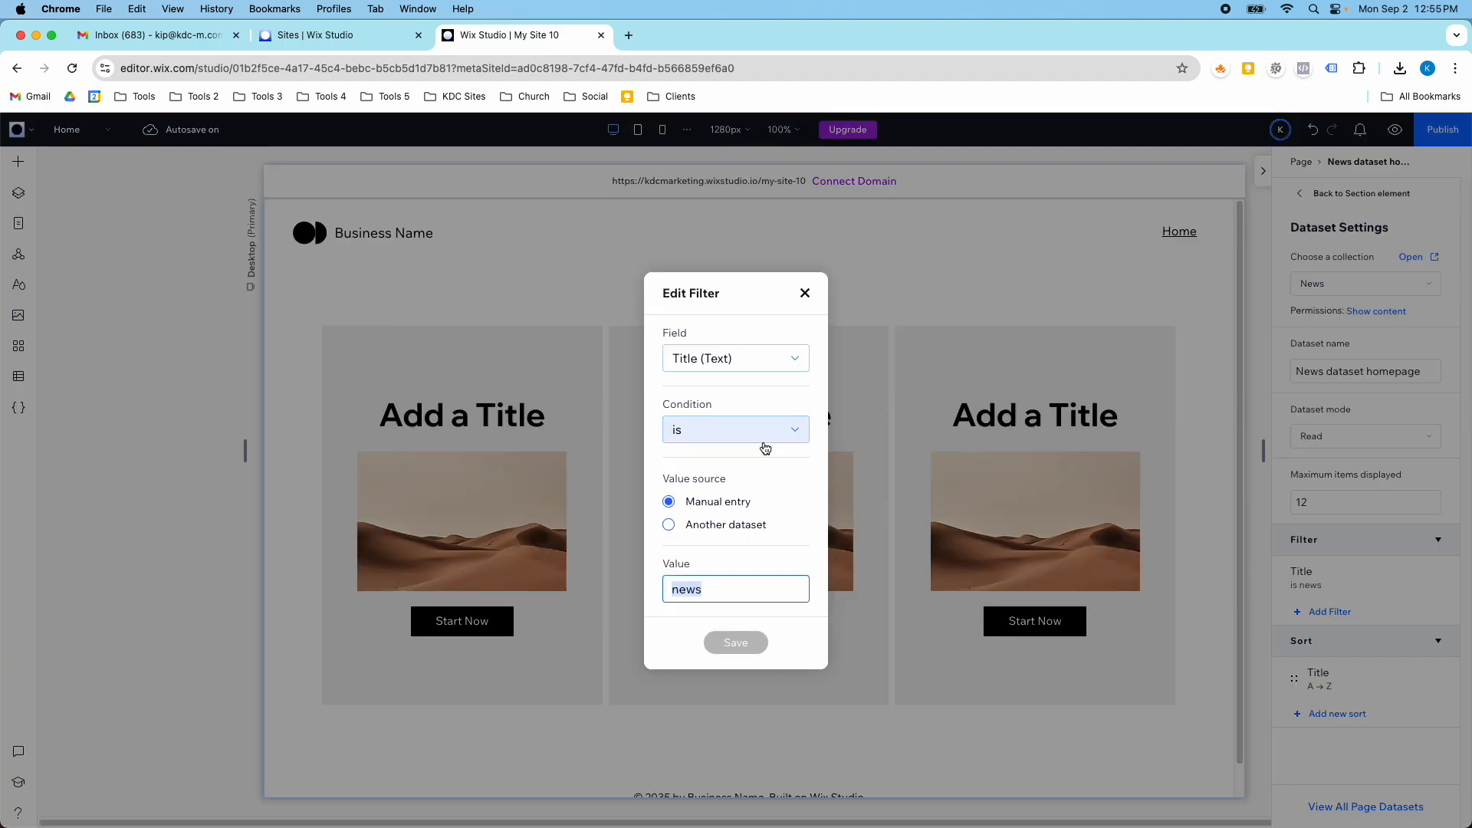
click(754, 431)
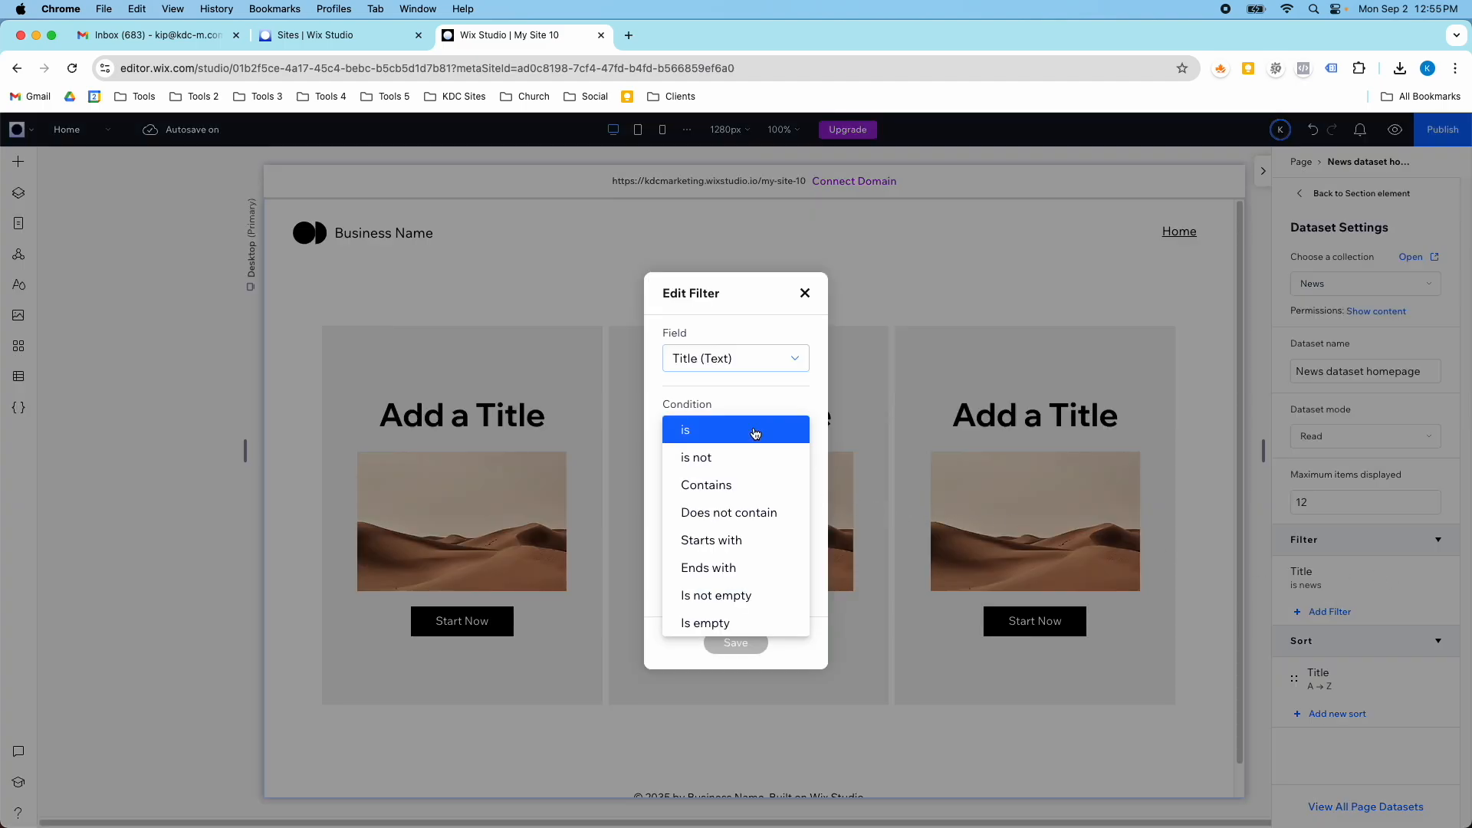
click(749, 479)
click(753, 642)
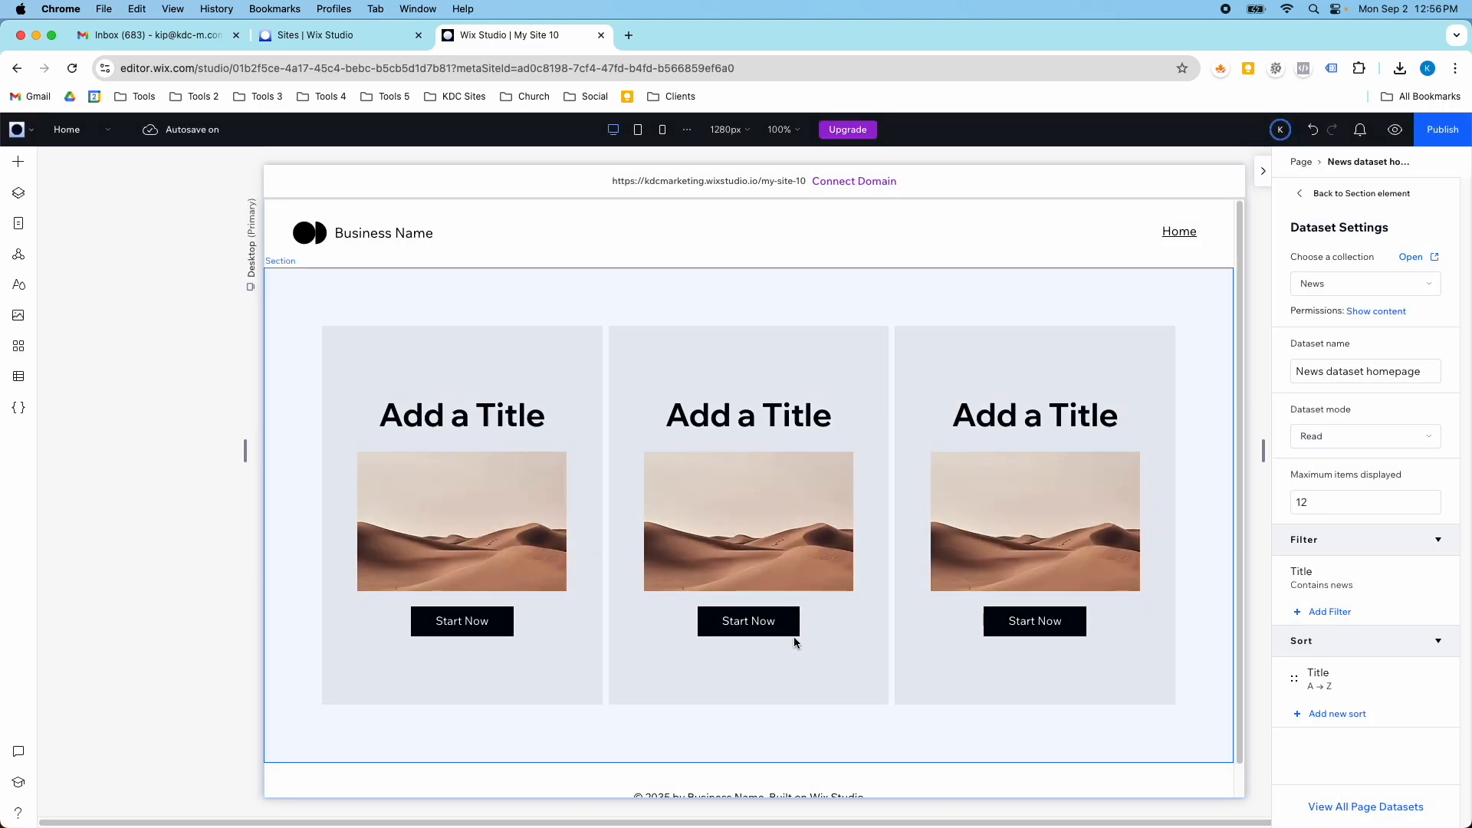
scroll(812, 594, down, 5)
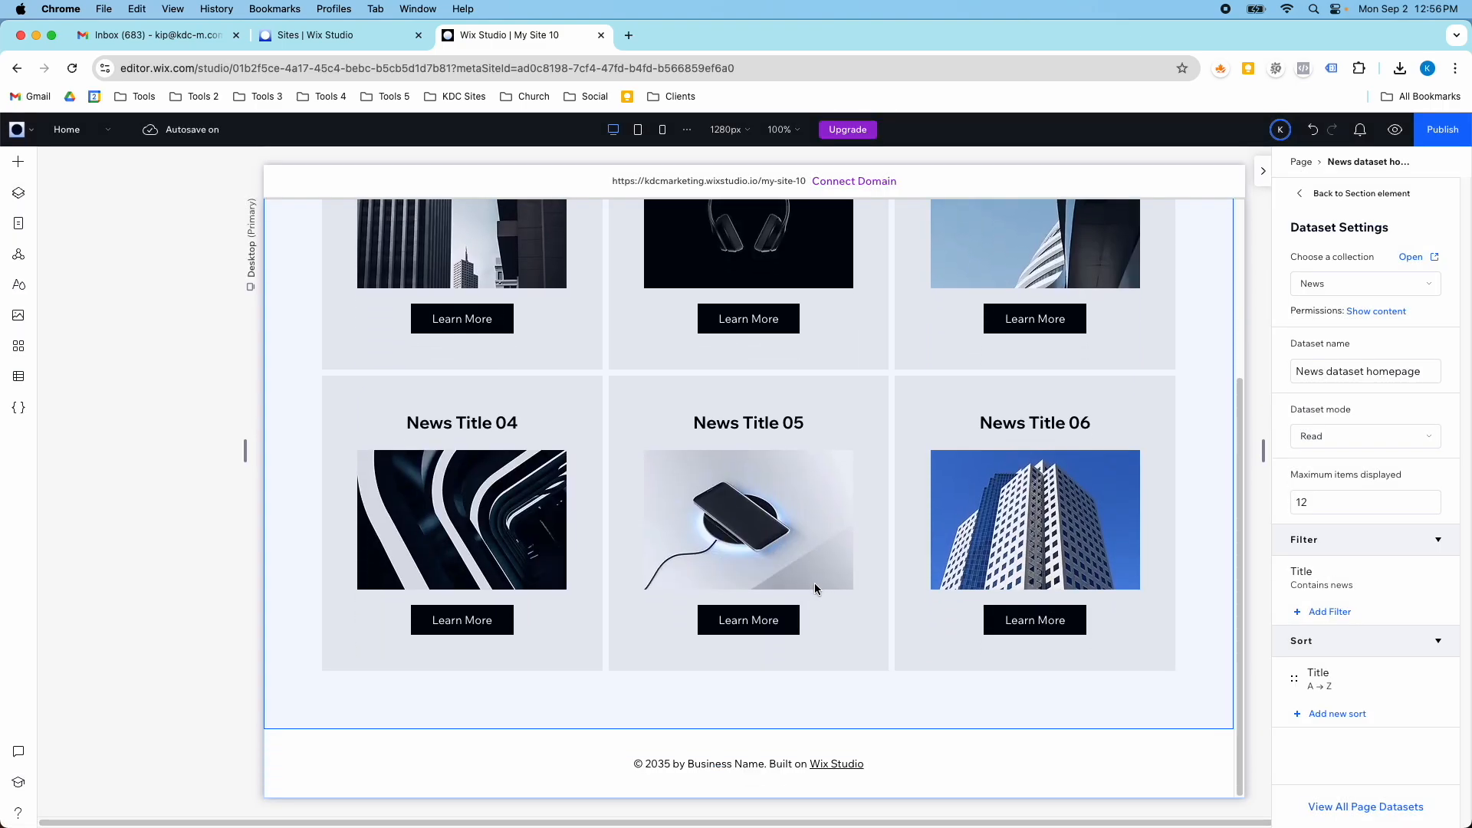
scroll(738, 506, up, 5)
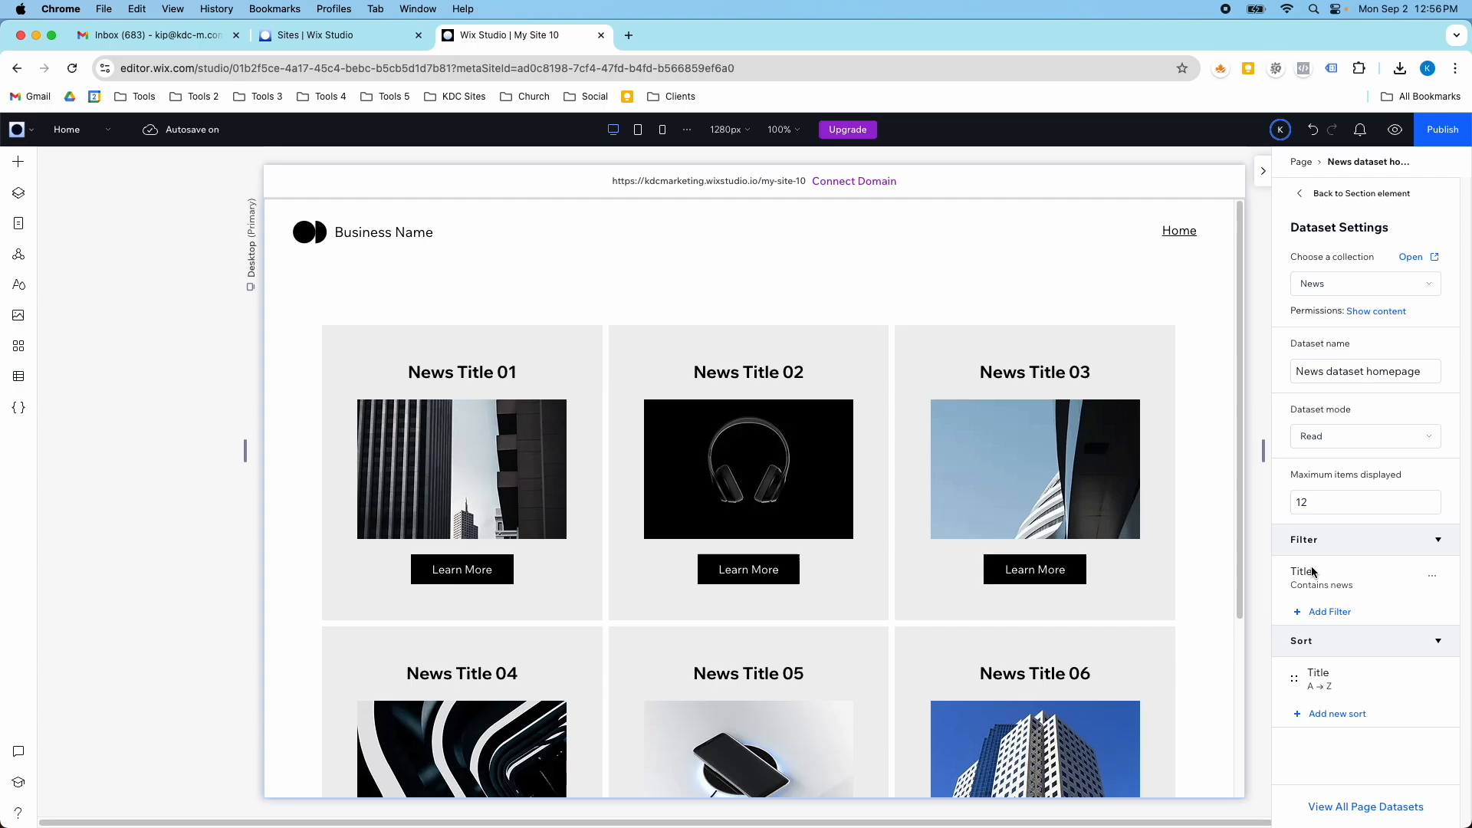
- View the News collection's items from the editor's CMS, and close the collection
click(18, 376)
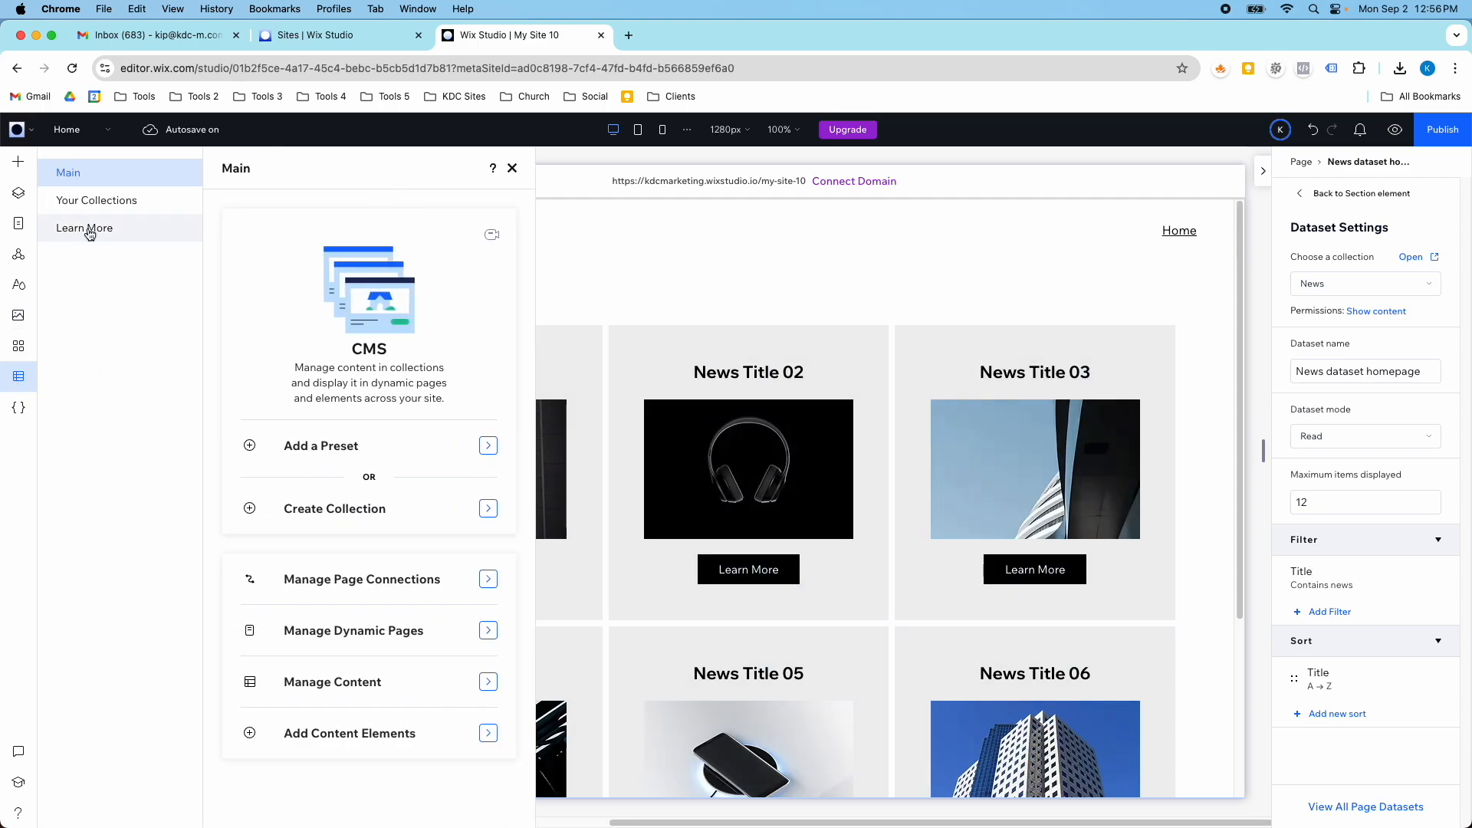
click(119, 202)
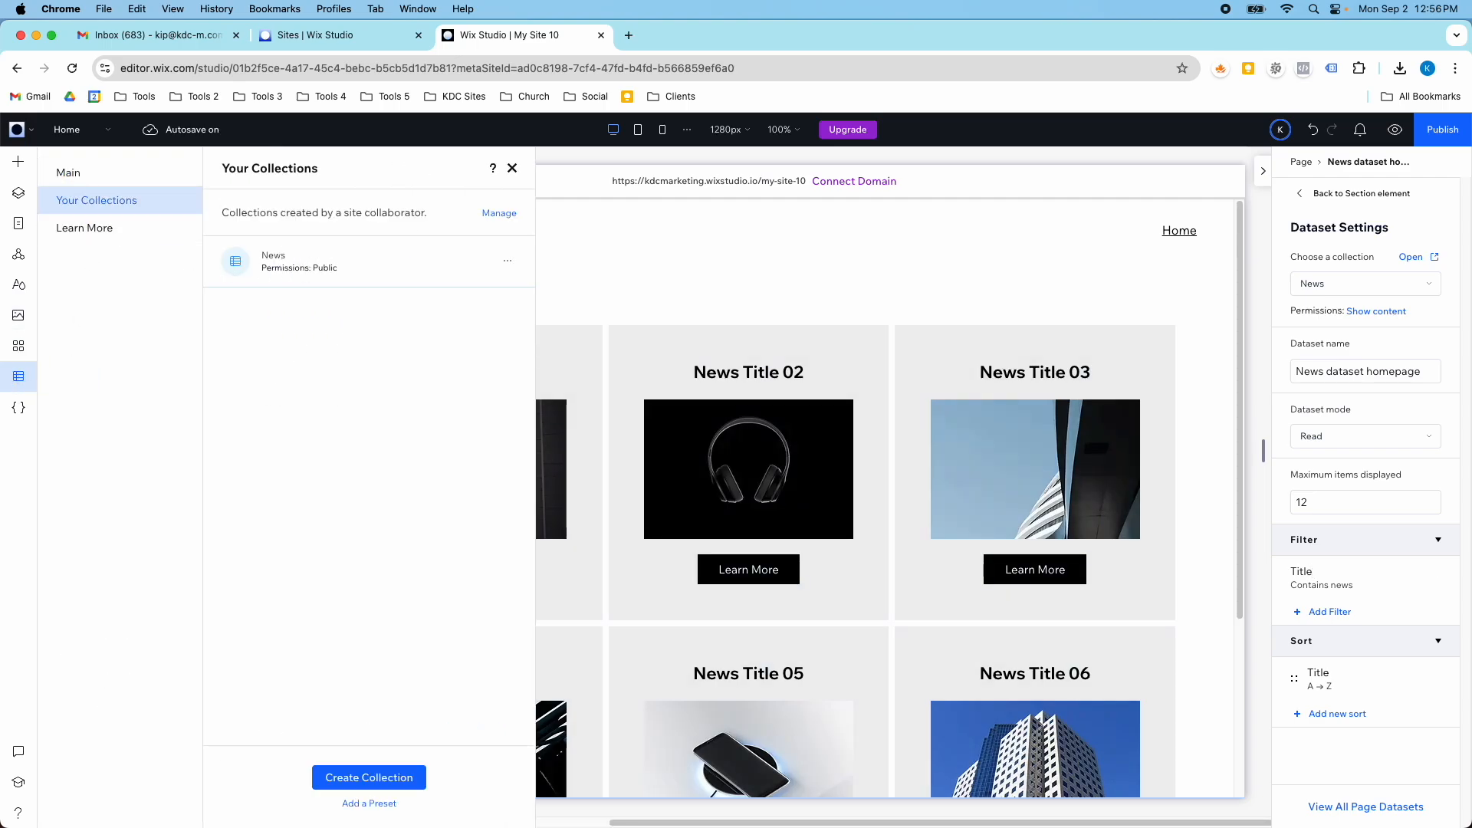
click(304, 255)
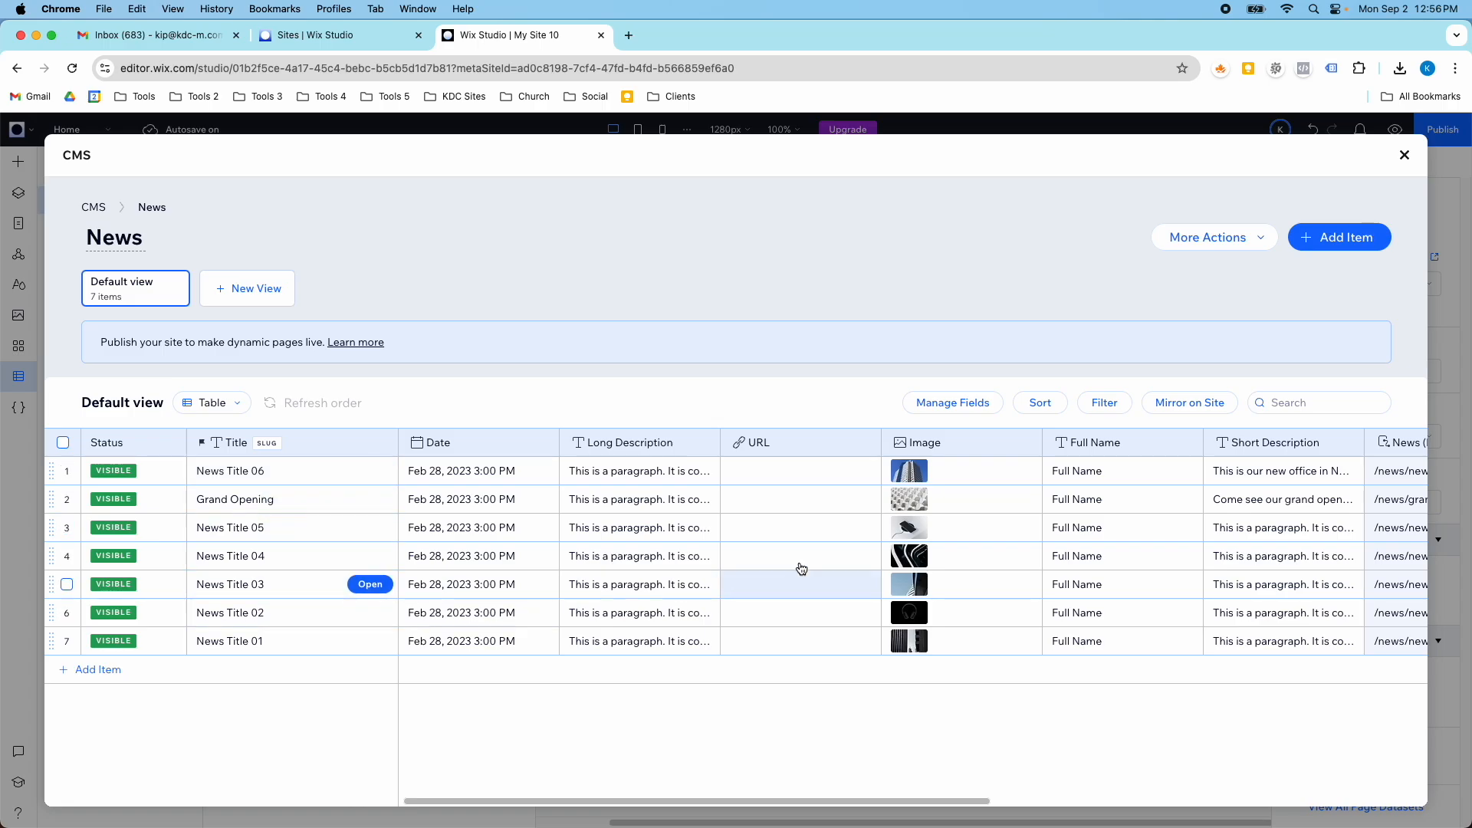
click(1405, 155)
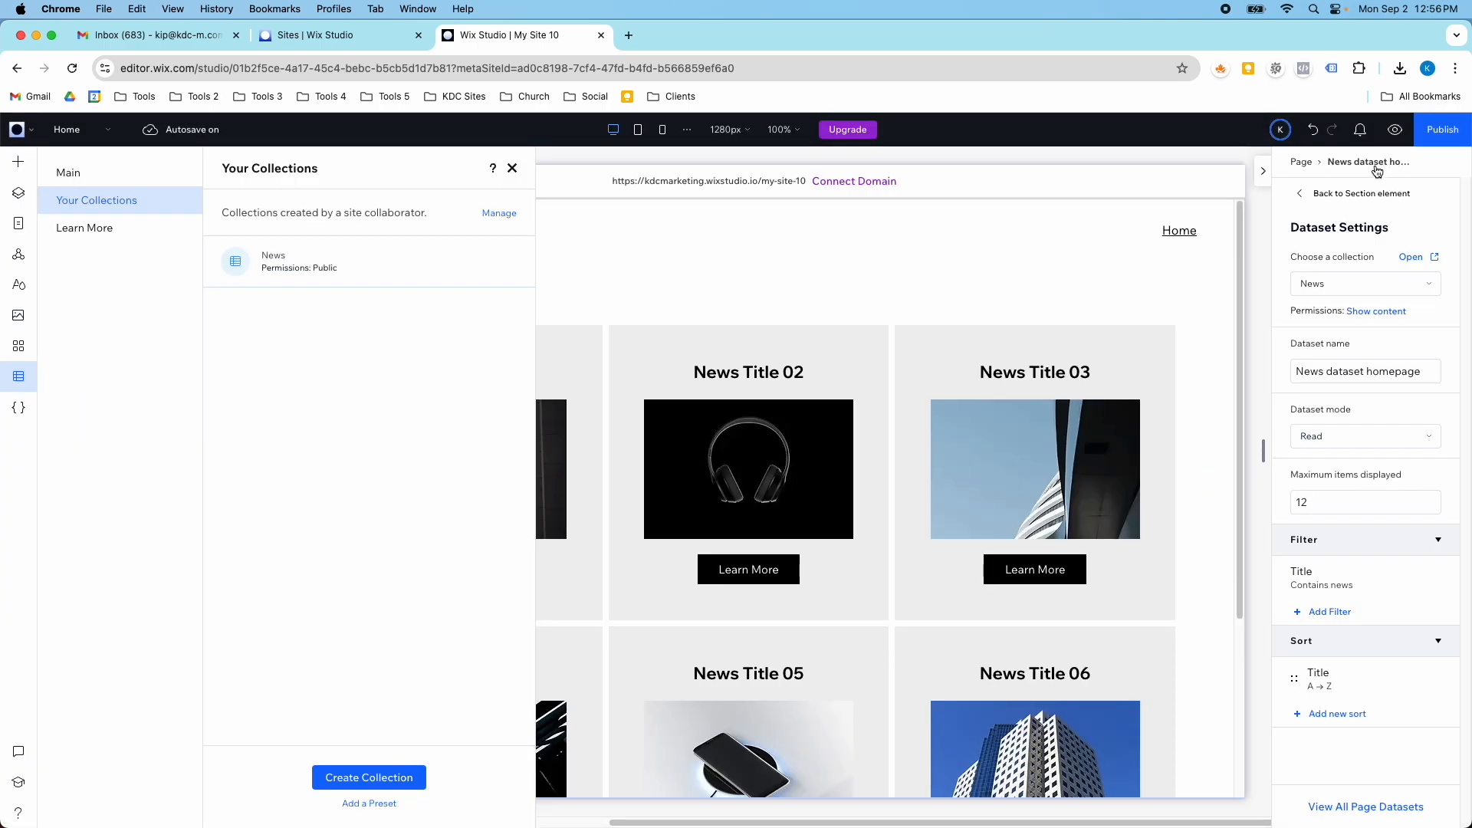
- Go to the site's dashboard, open the News collection in its CMS, and look over its fields and images
click(32, 132)
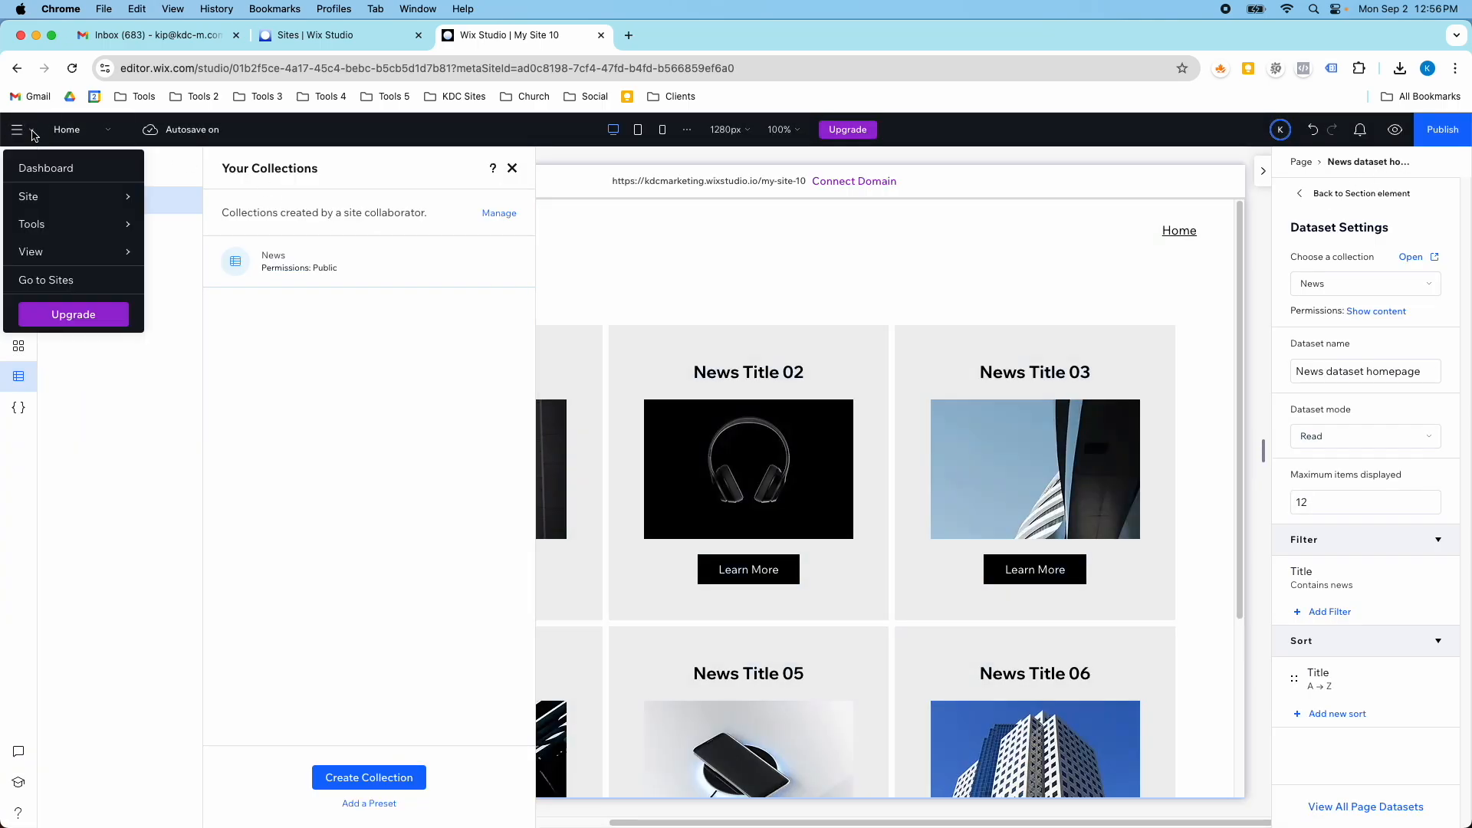
click(42, 172)
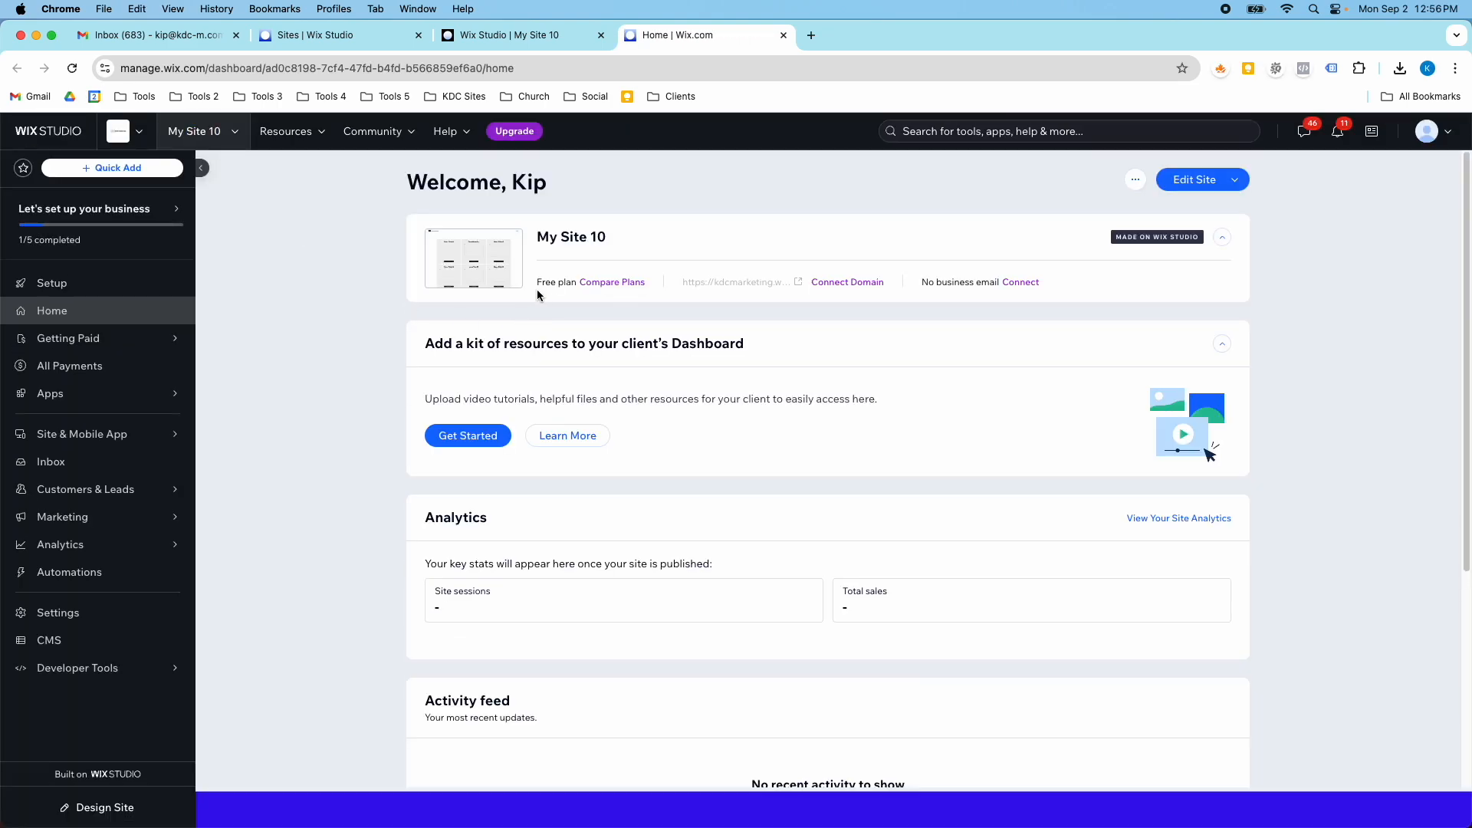
click(141, 639)
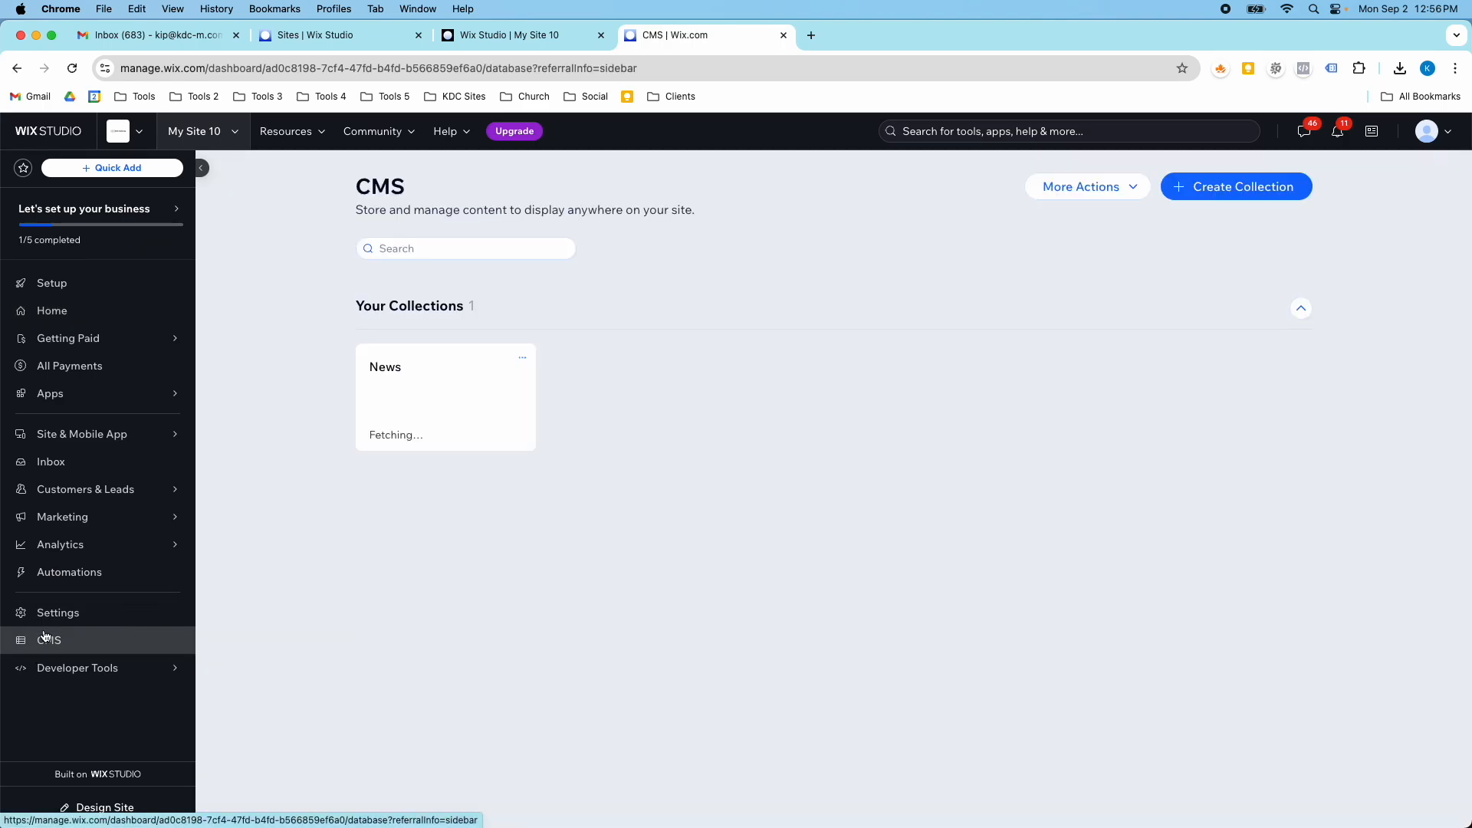
click(408, 396)
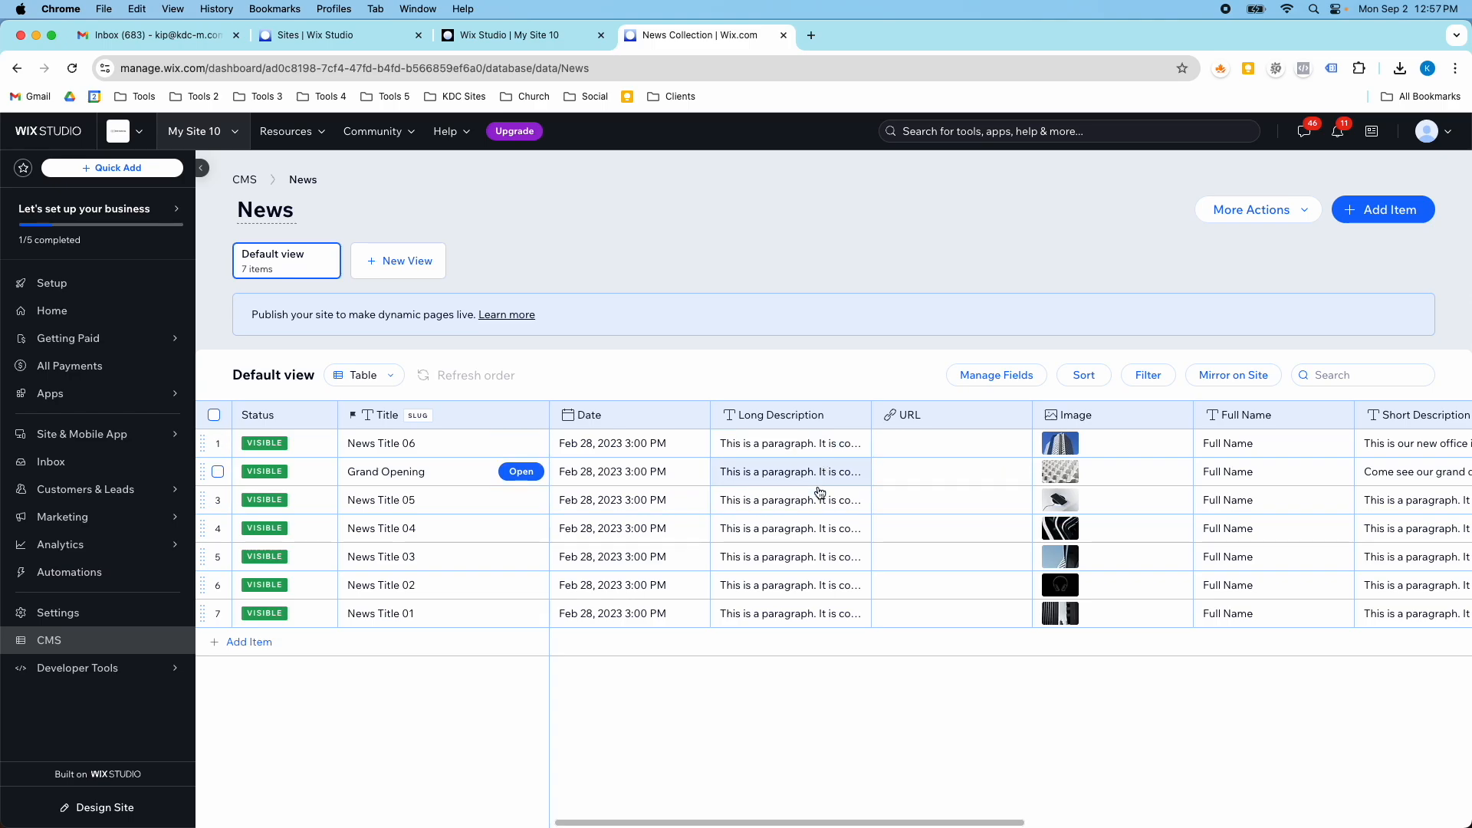
mouse_move(1059, 557)
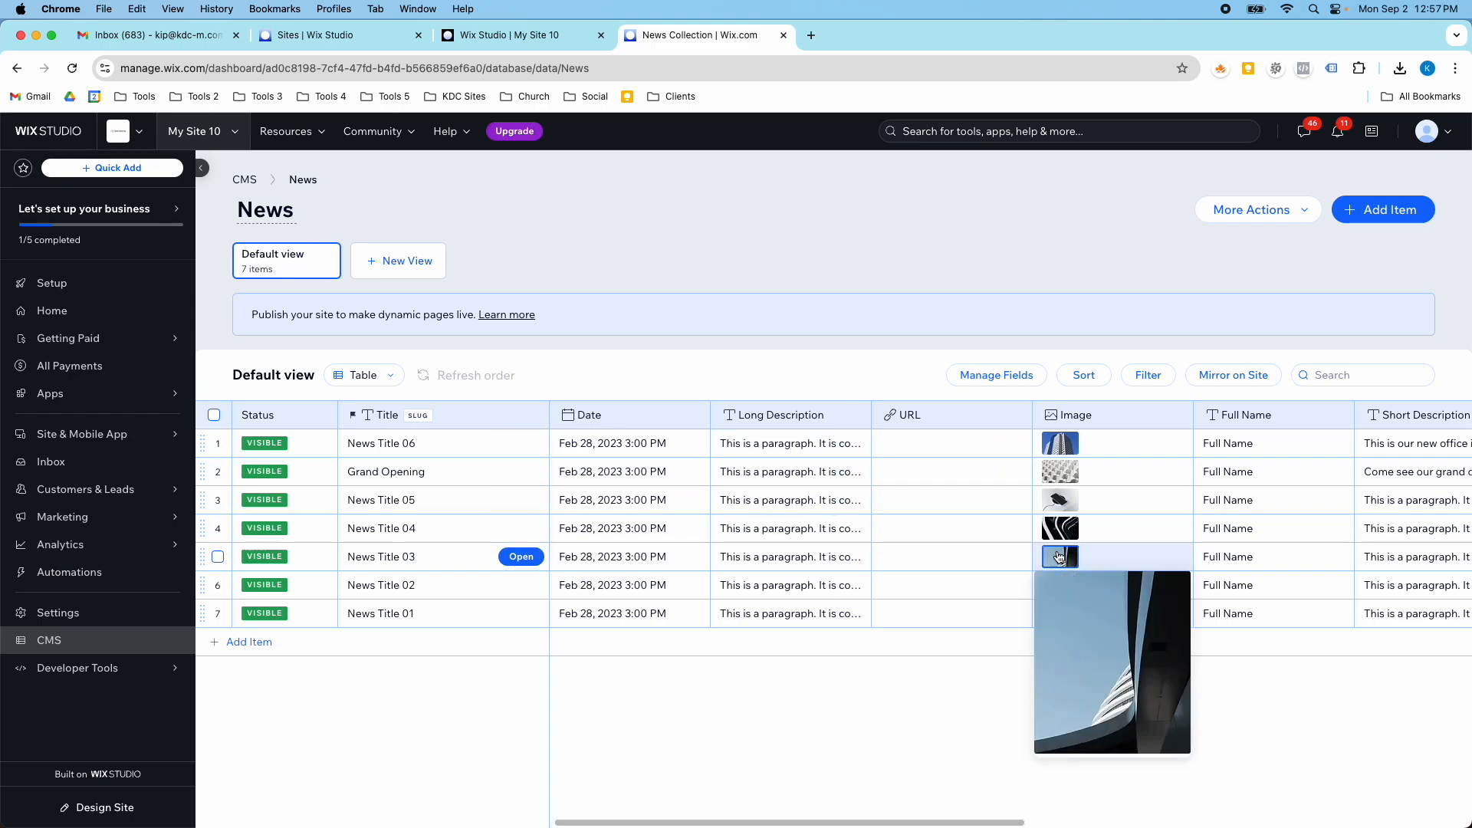
scroll(1189, 548, right, 2)
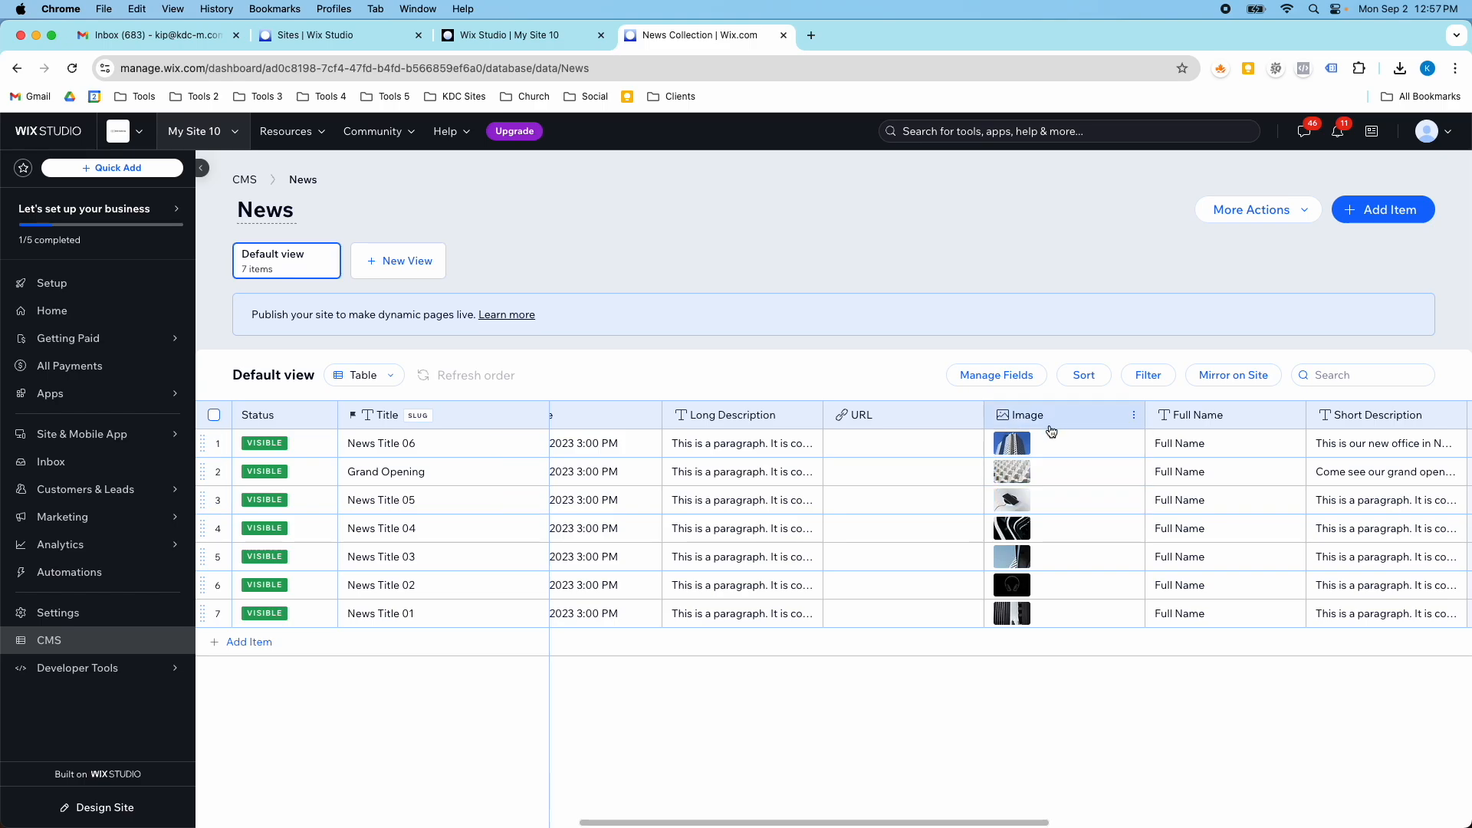
scroll(598, 498, left, 3)
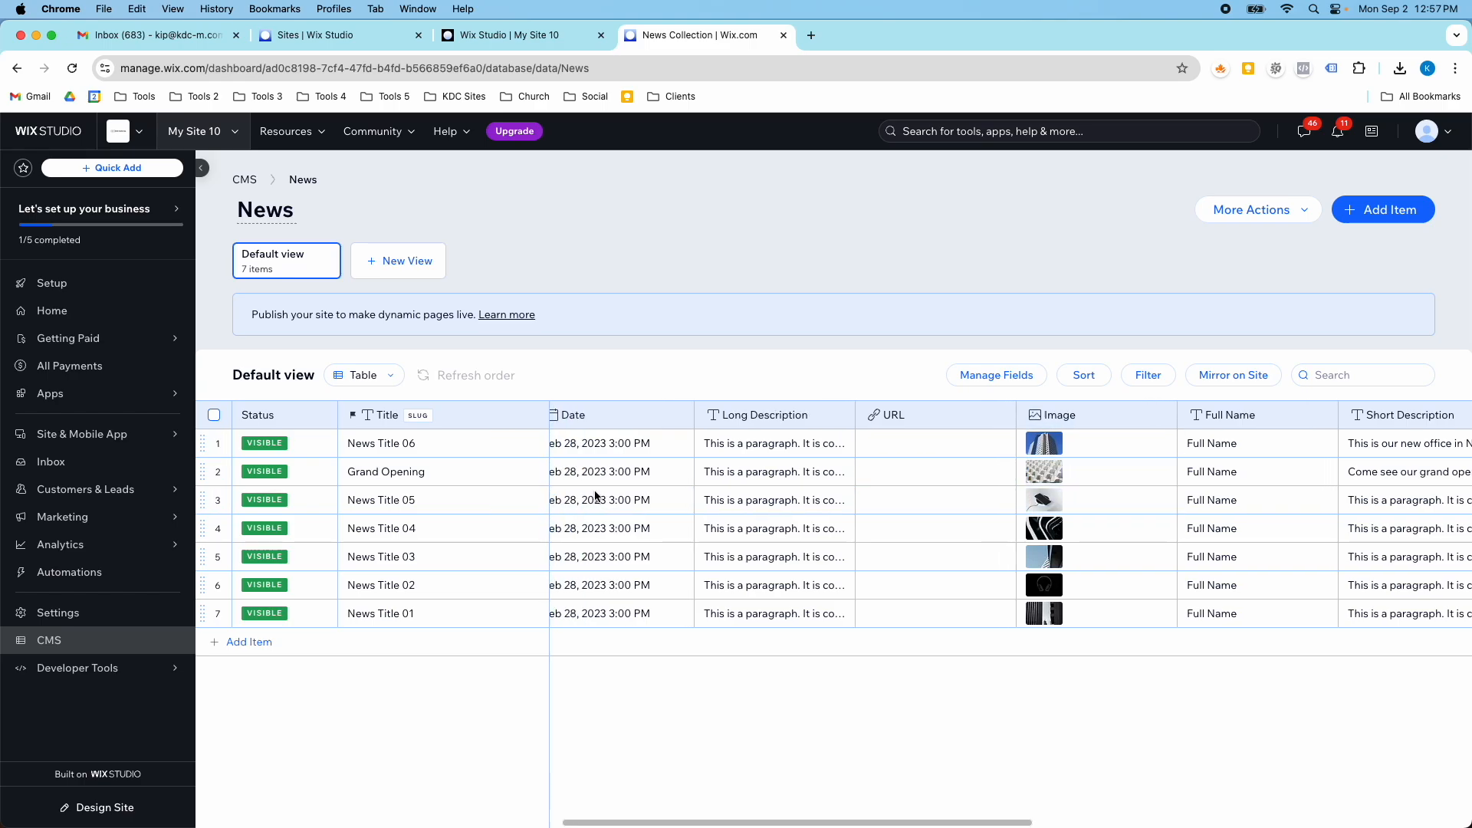